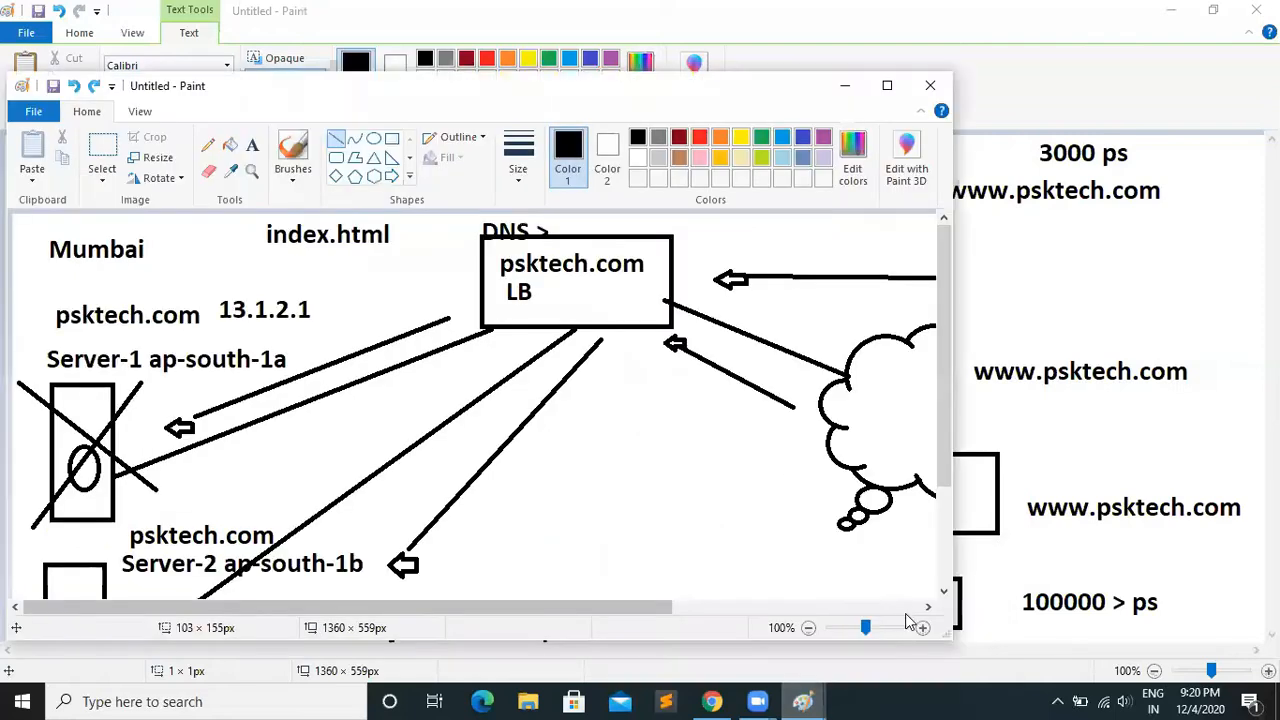
Bring up the Mumbai load balancer diagram at full size and add the text ELB above the LB box
left_click(845, 88)
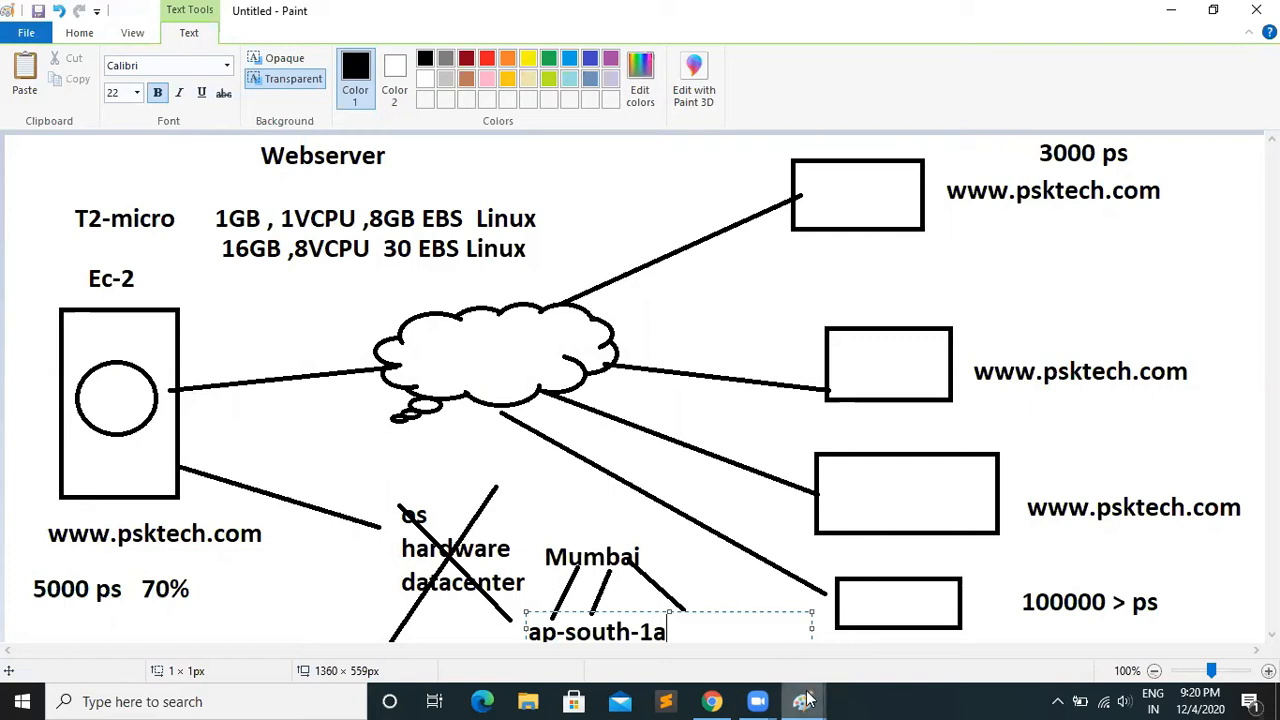
mouse_move(805, 700)
left_click(815, 650)
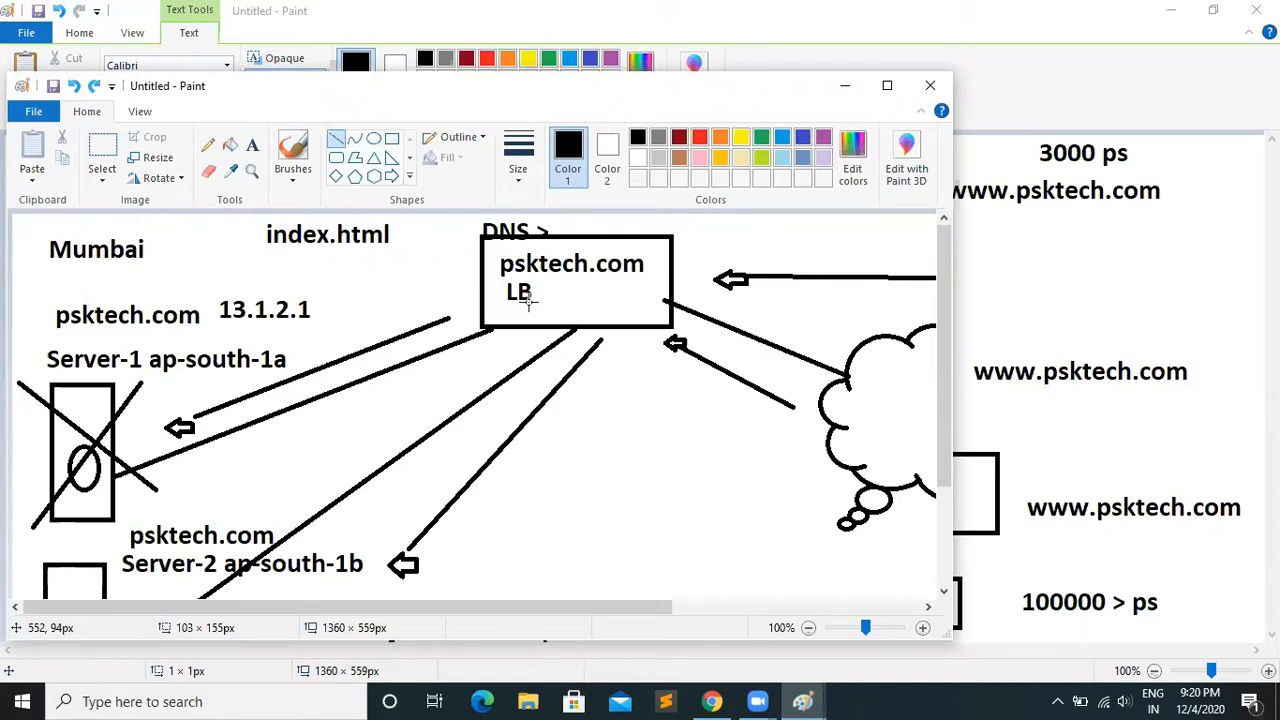
left_click(888, 90)
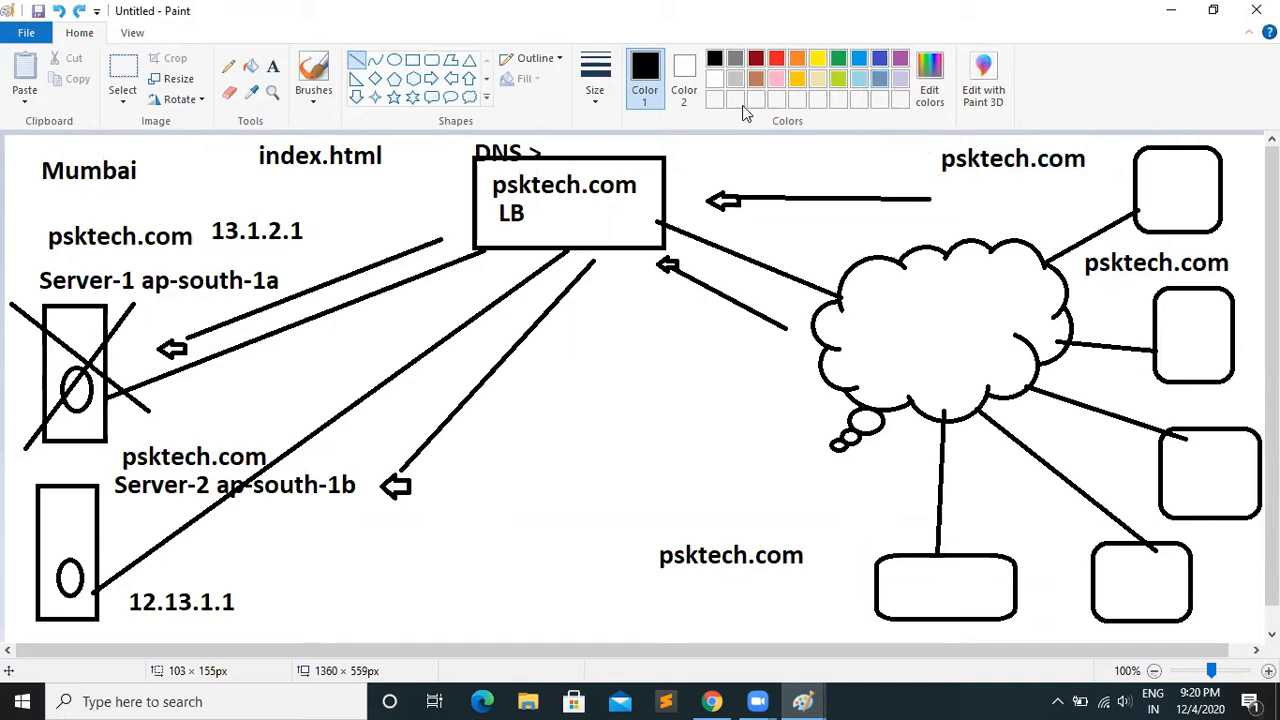
left_click(273, 66)
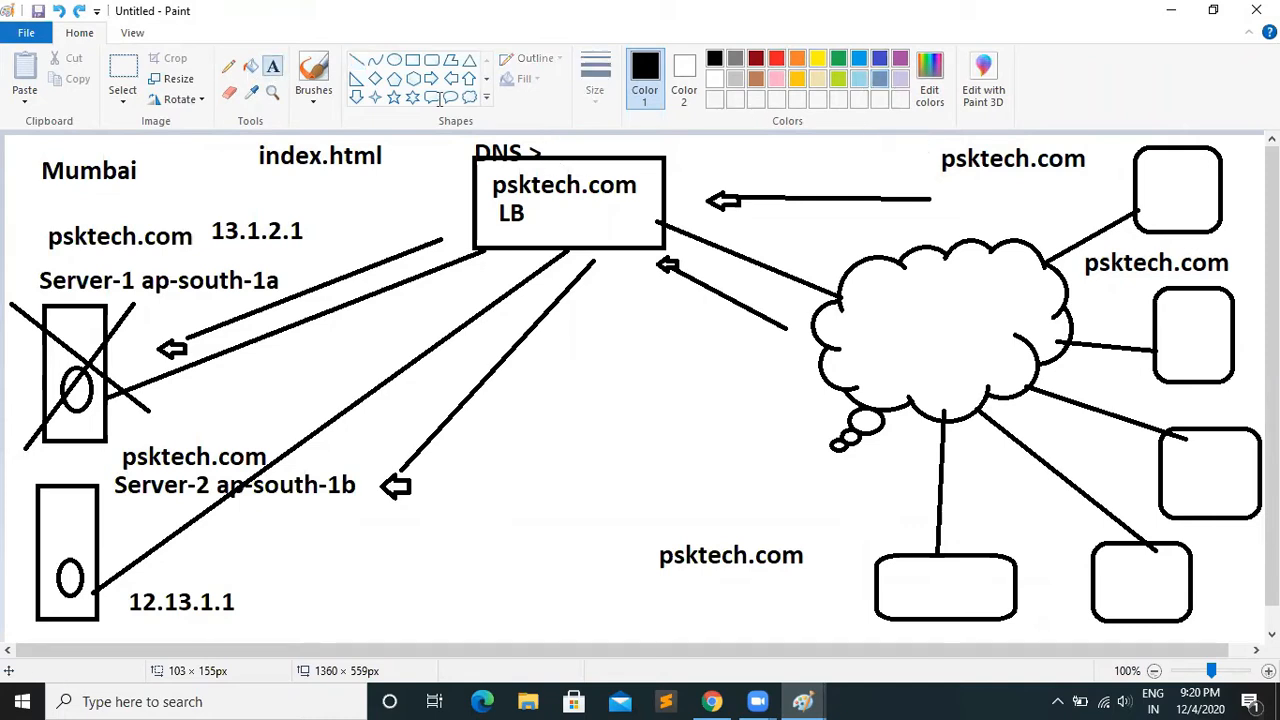
left_click(596, 143)
type("ELB")
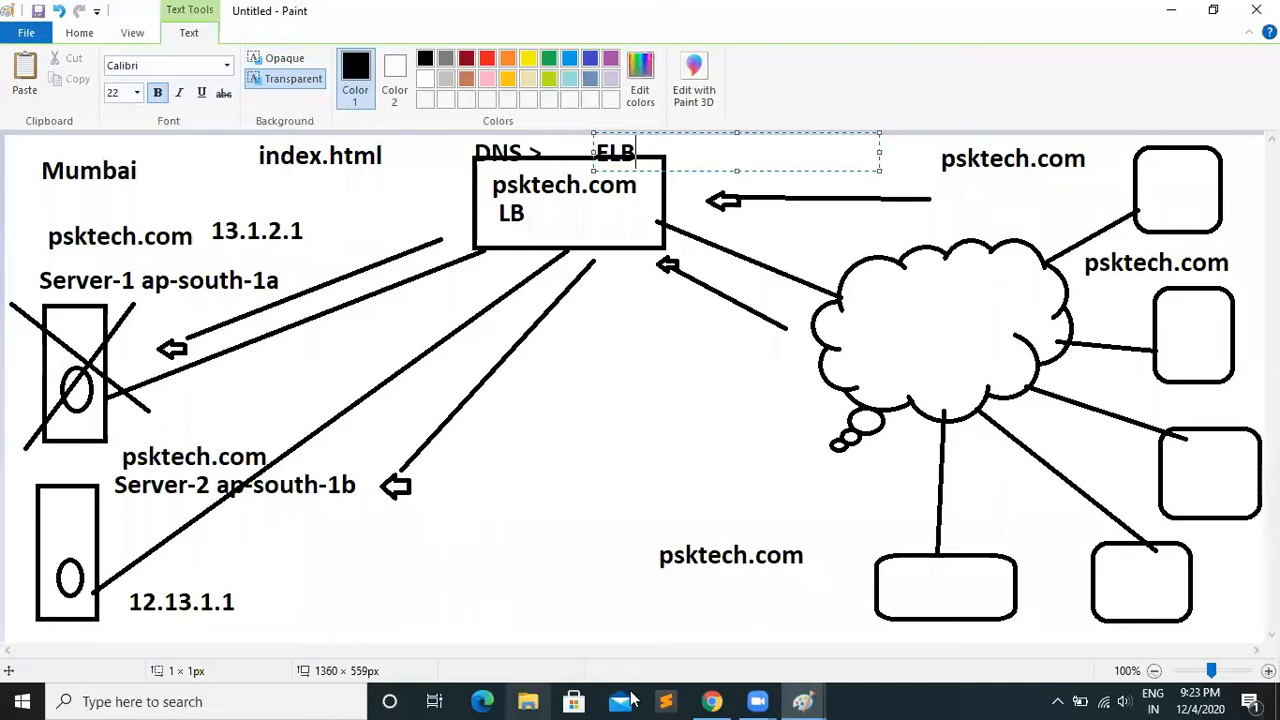
Switch to Chrome and list the EC2 instances in all states, removing the running-state filter
left_click(712, 700)
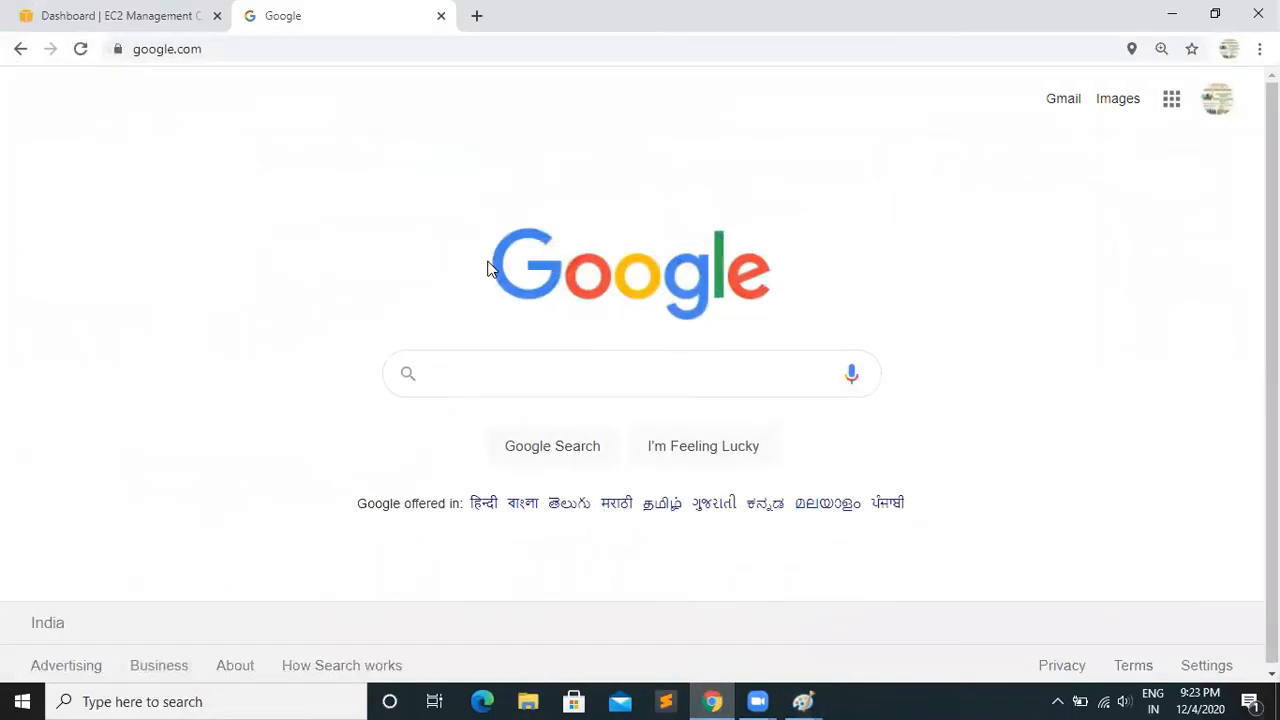
left_click(91, 22)
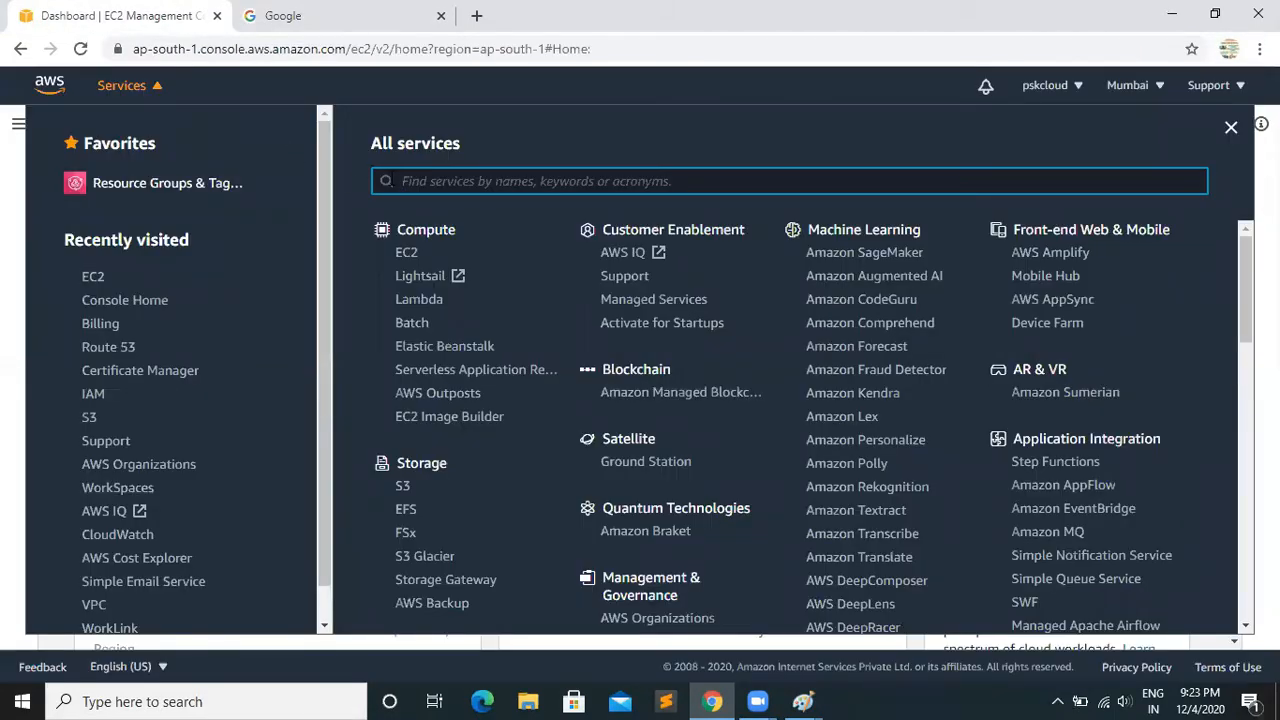
left_click(407, 256)
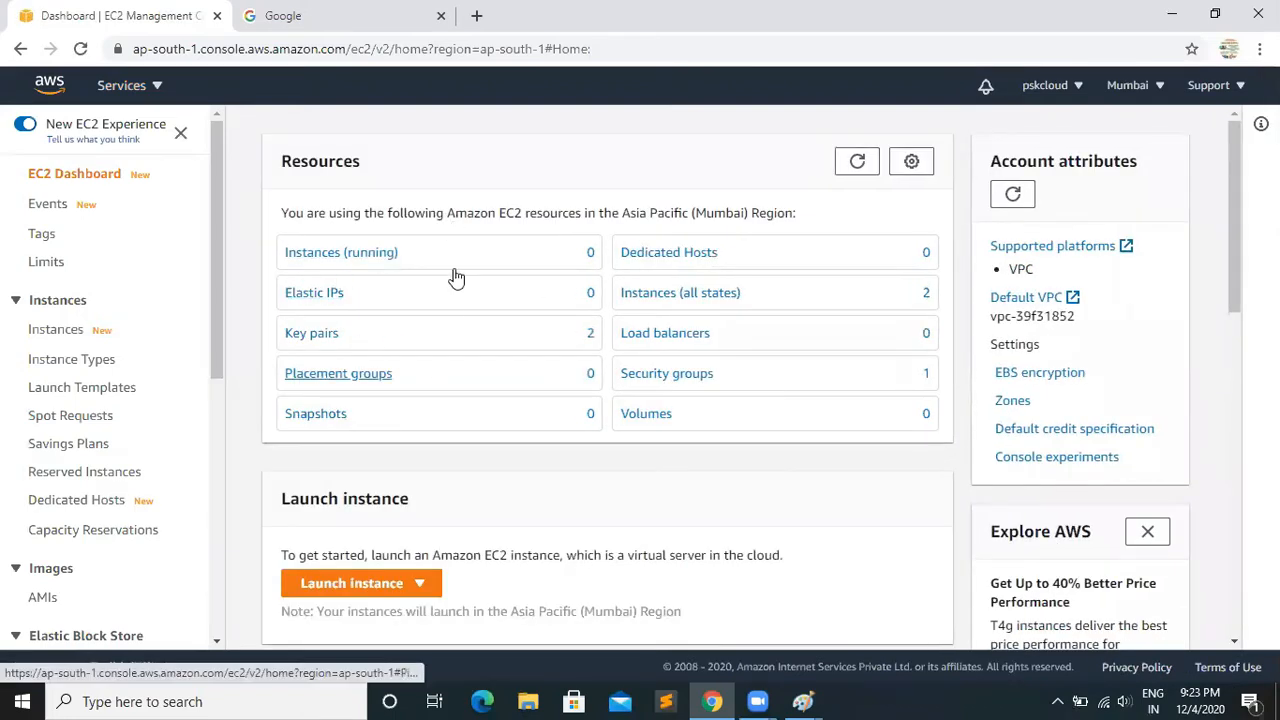
left_click(362, 256)
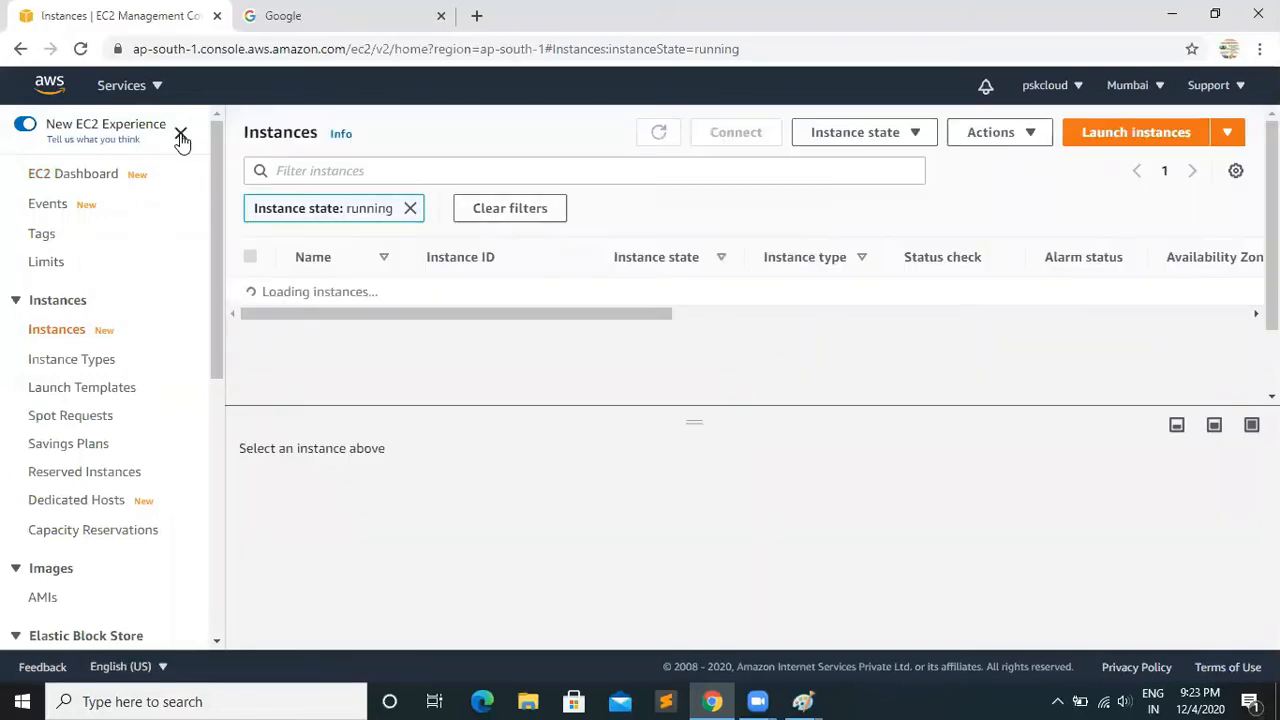
left_click(408, 212)
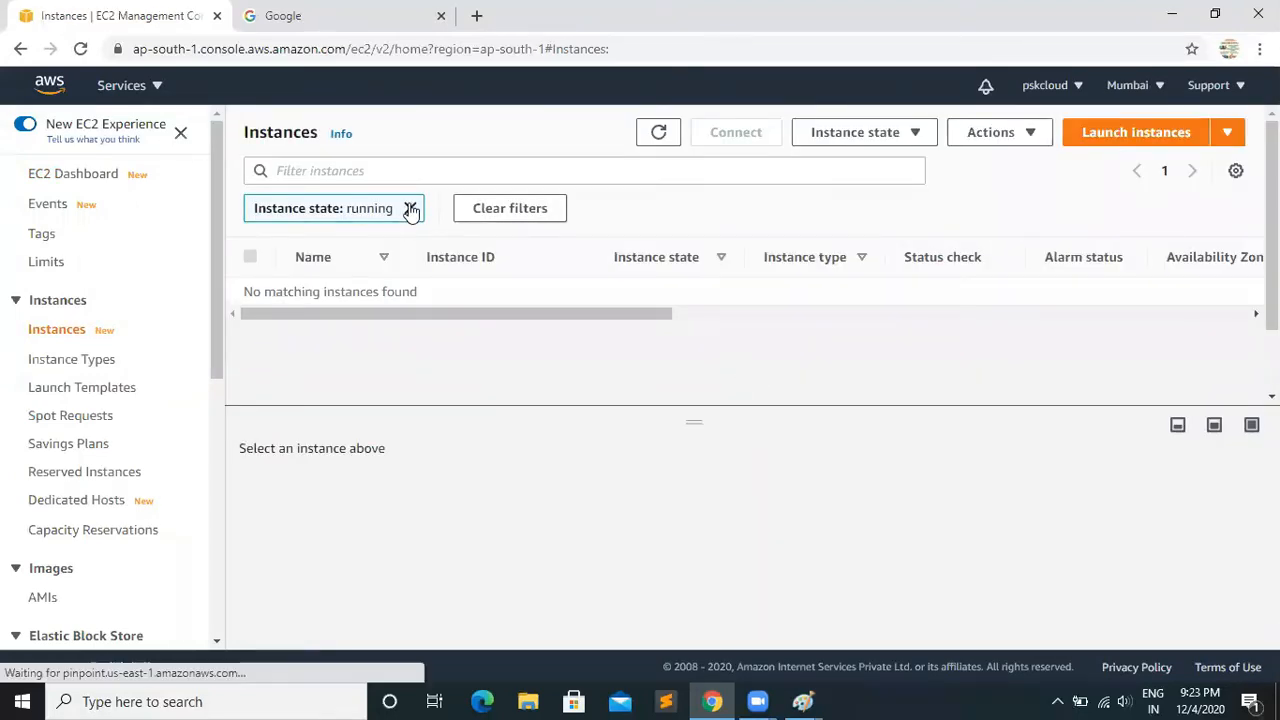
Go to the EC2 load balancers and start creating a new load balancer
left_click_drag(214, 173, 220, 520)
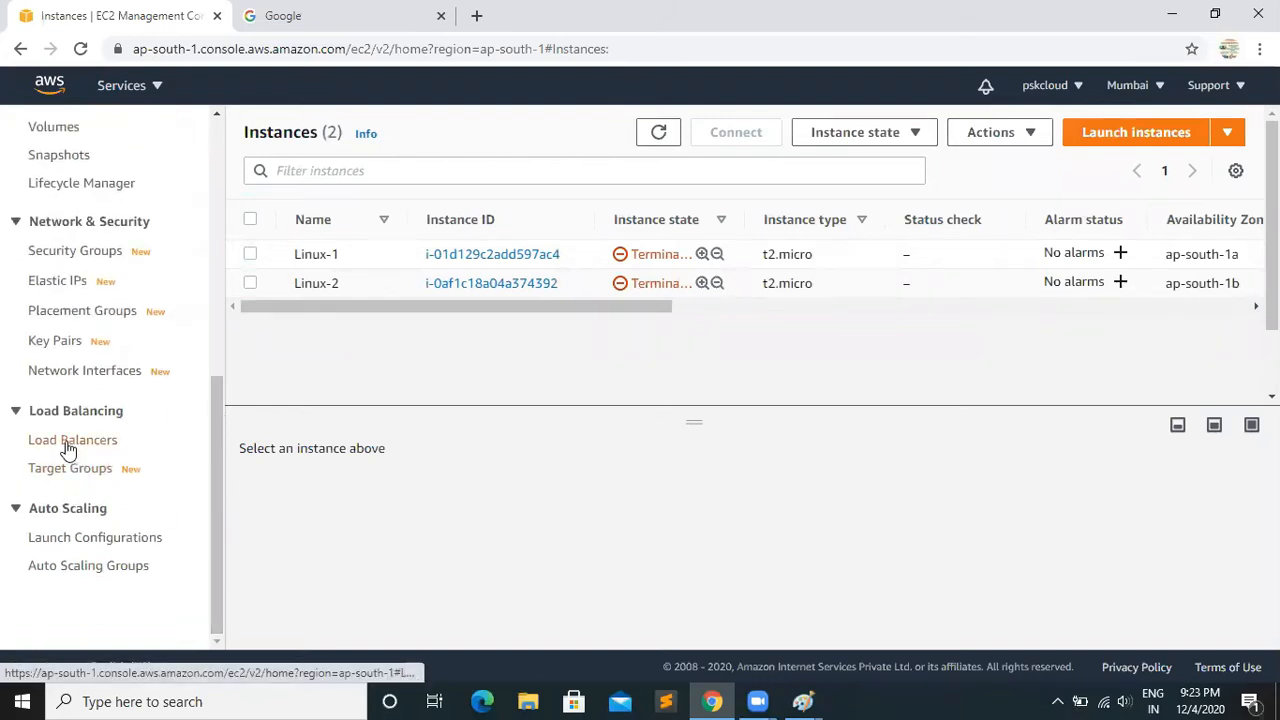
left_click_drag(222, 400, 229, 439)
left_click(67, 444)
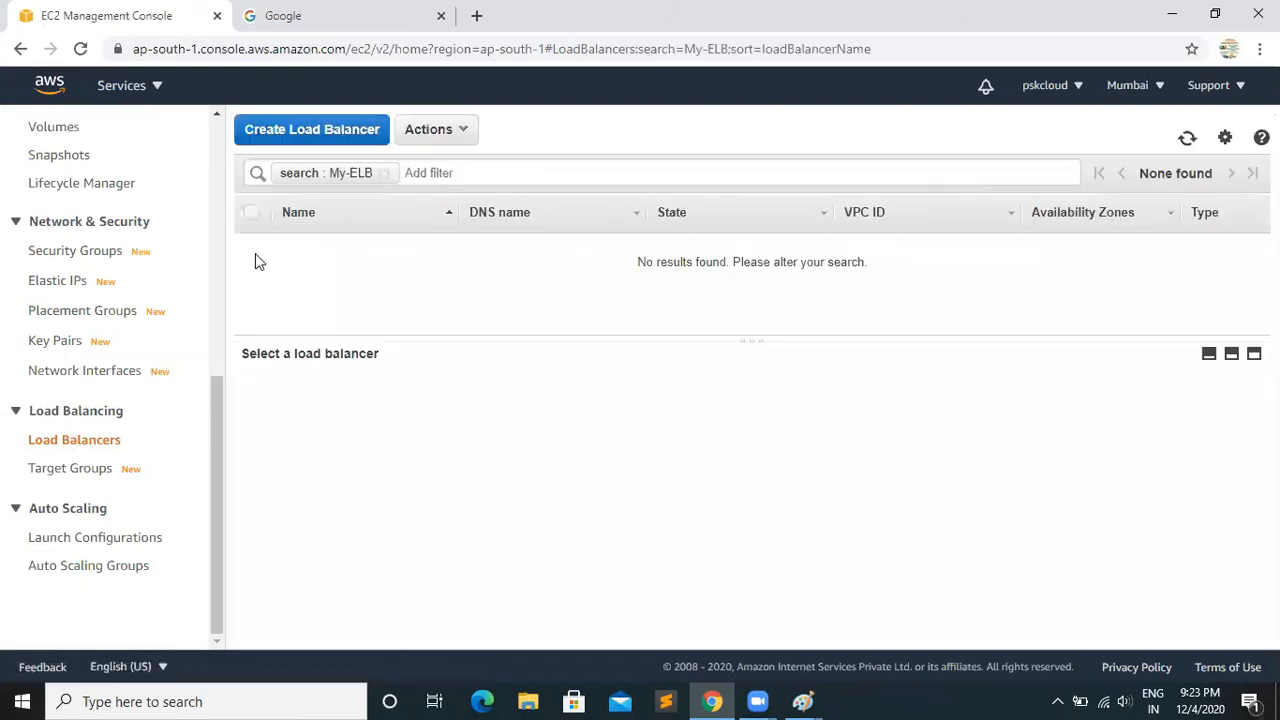
left_click(330, 135)
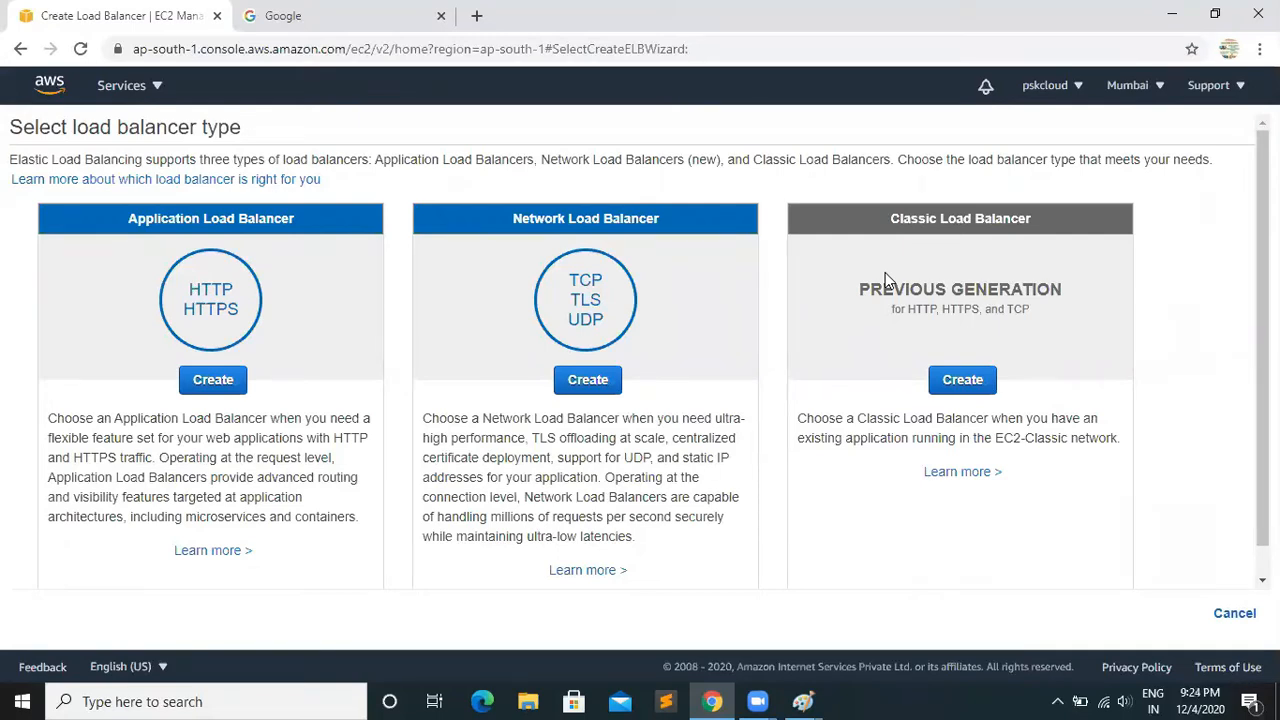
Launch a new blank Paint window by running mspaint
key("super+r")
type("m")
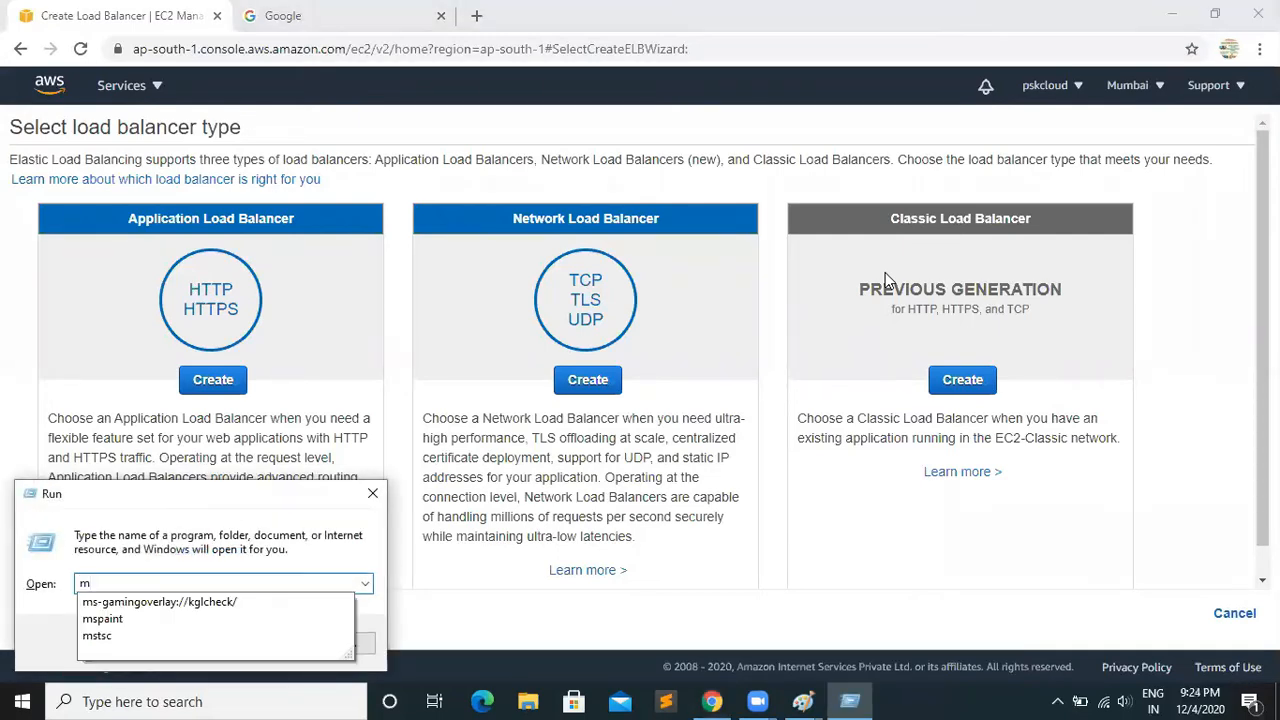
key("Down")
key("Down")
key("Return")
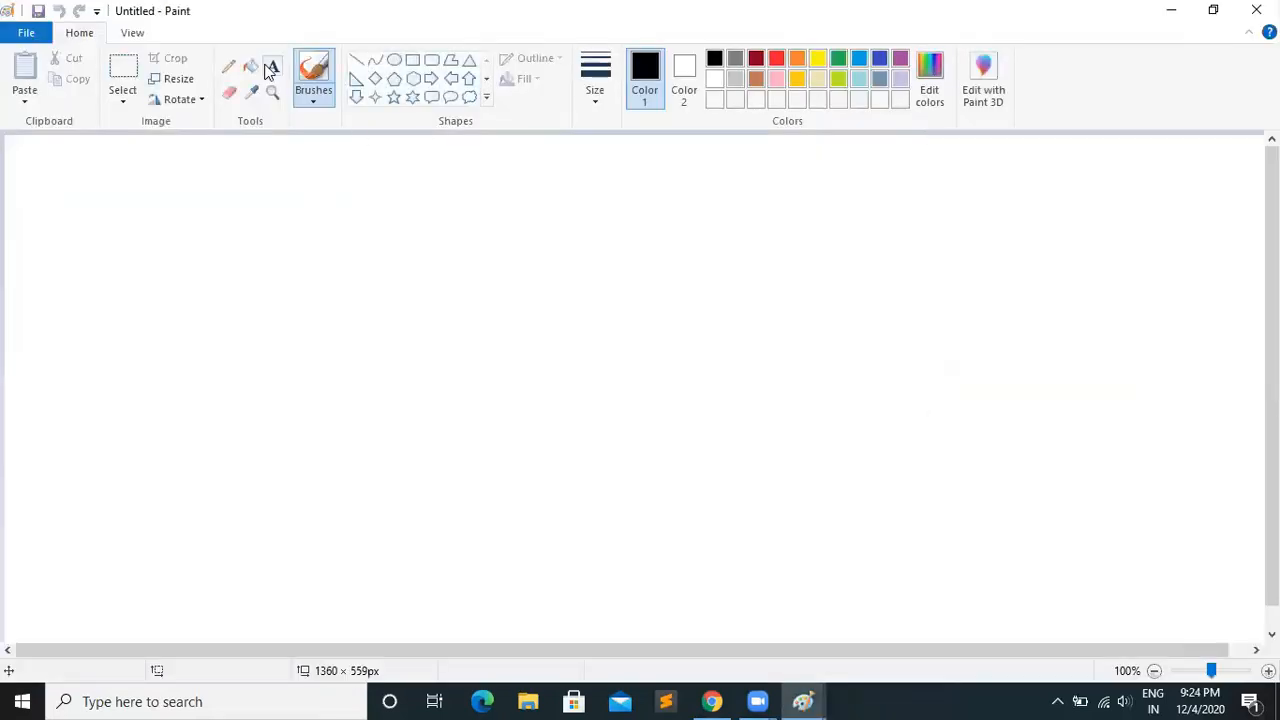
Draw a circle about 152 × 146 px near the canvas's left edge and label it "tvs star" underneath
left_click(394, 59)
mouse_move(31, 215)
left_mouse_down()
mouse_move(165, 325)
mouse_move(177, 355)
left_mouse_up()
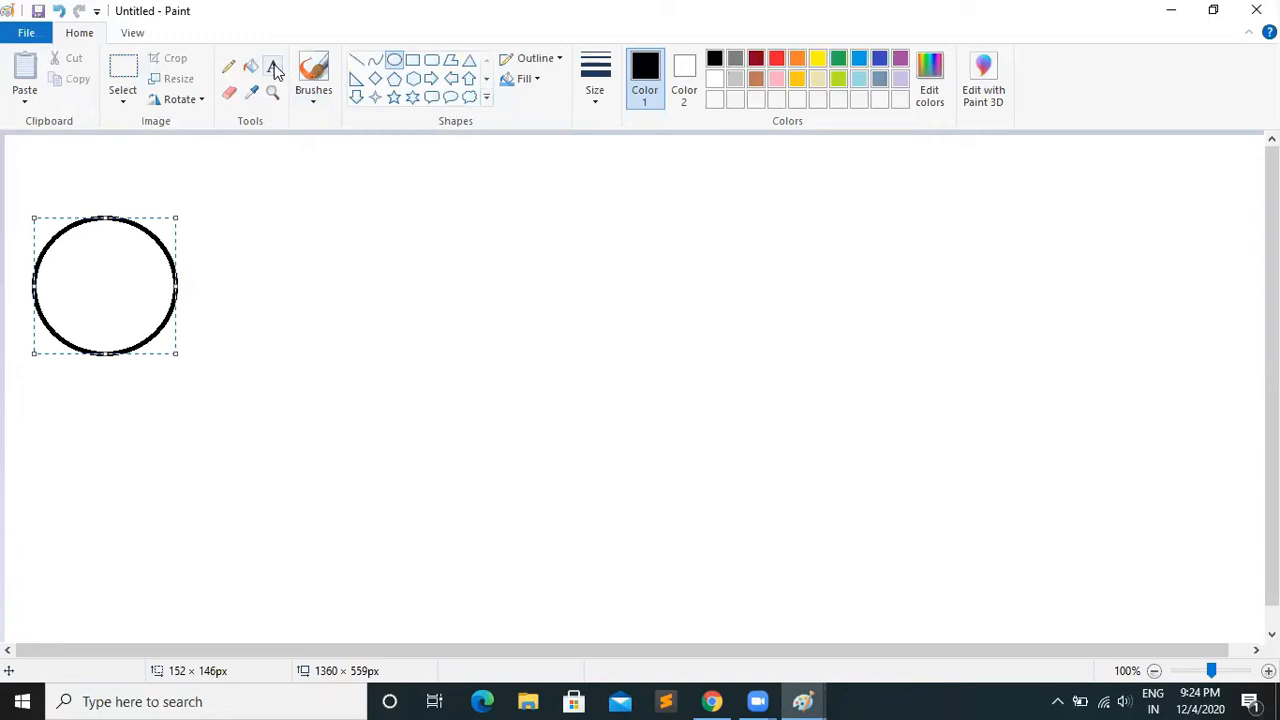
left_click(272, 66)
left_click(51, 402)
type("t")
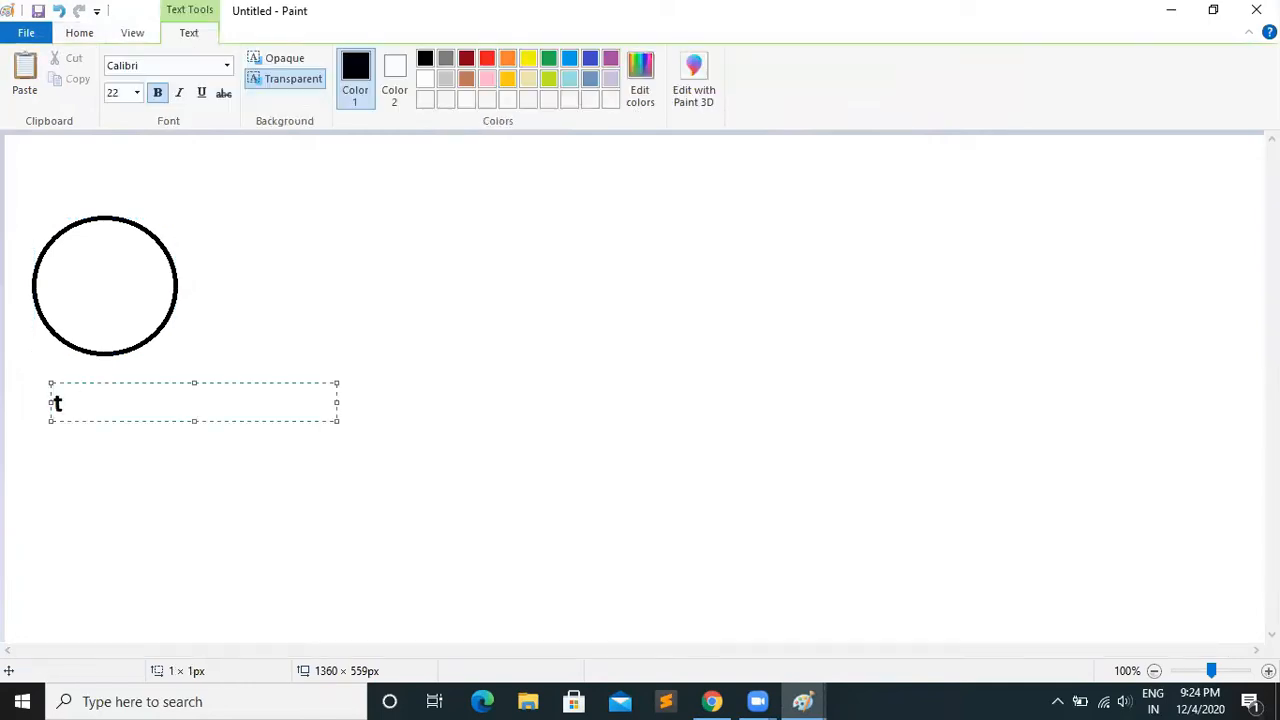
type("vs star")
Draw an ellipse about 150 × 123 px to the right of the first circle and label it "honda hornet" underneath
left_click(79, 33)
left_click(394, 60)
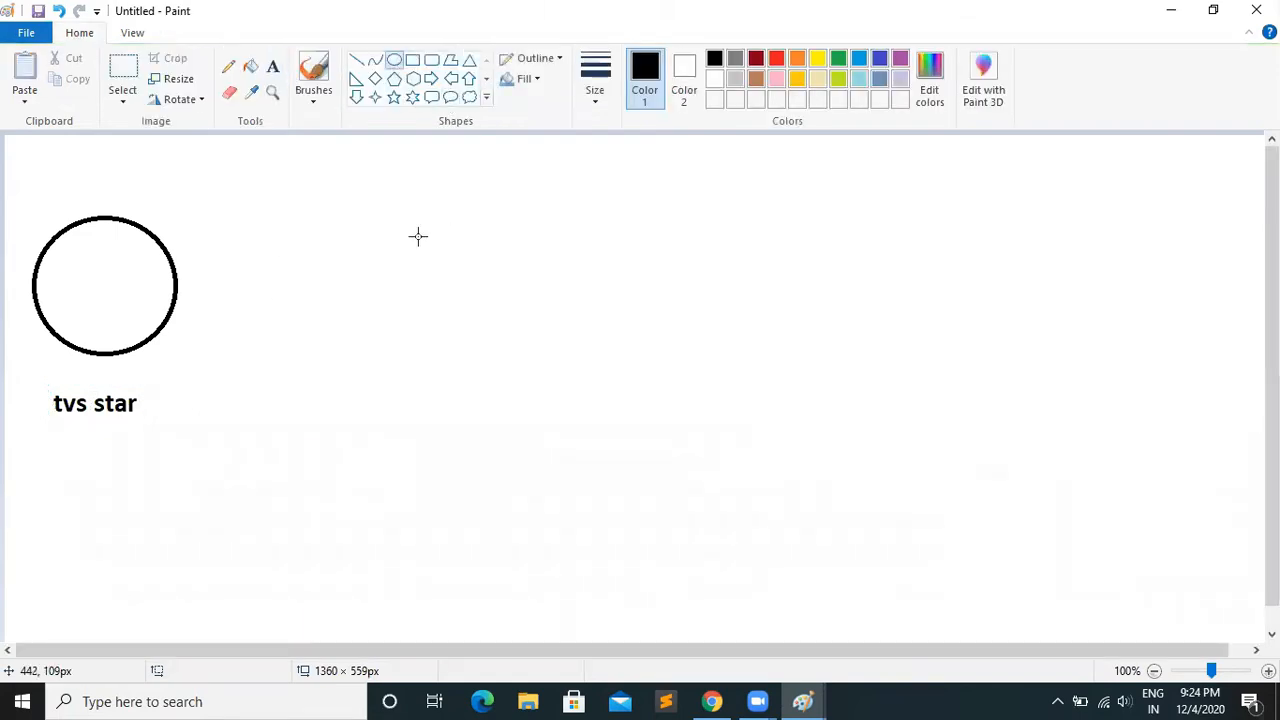
left_click_drag(411, 221, 559, 342)
left_click(271, 73)
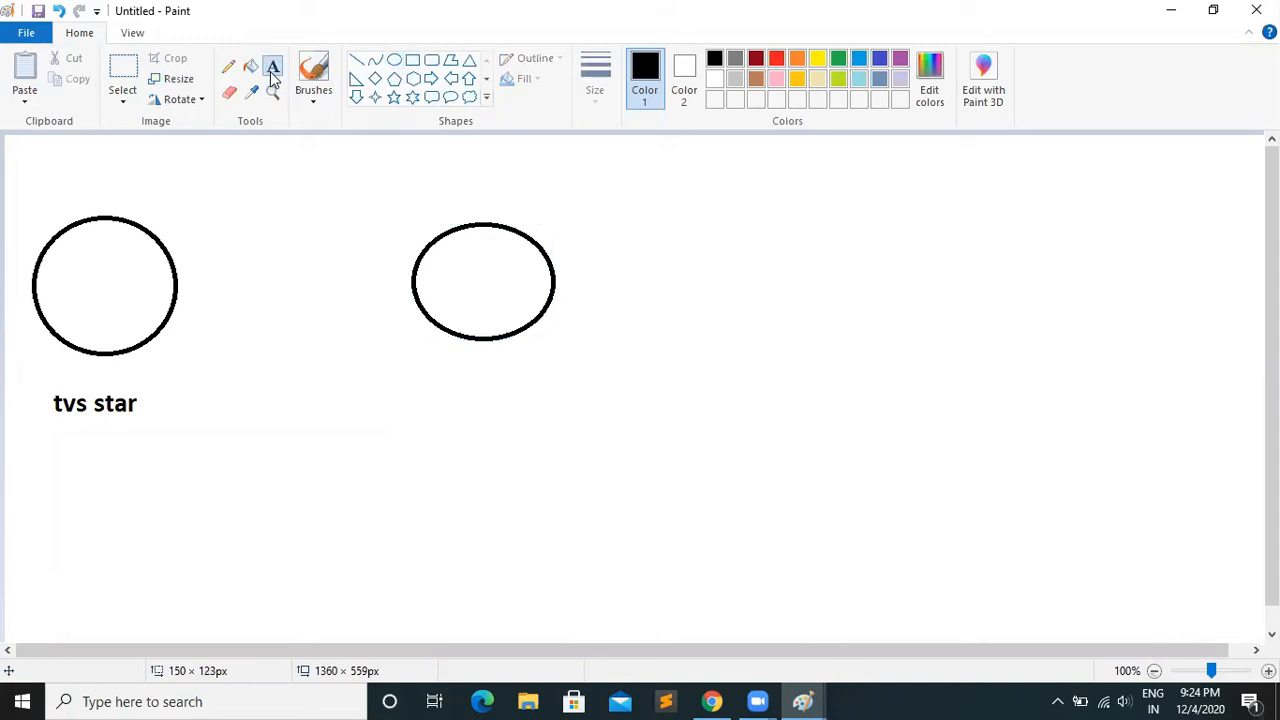
left_click(423, 390)
type("honda")
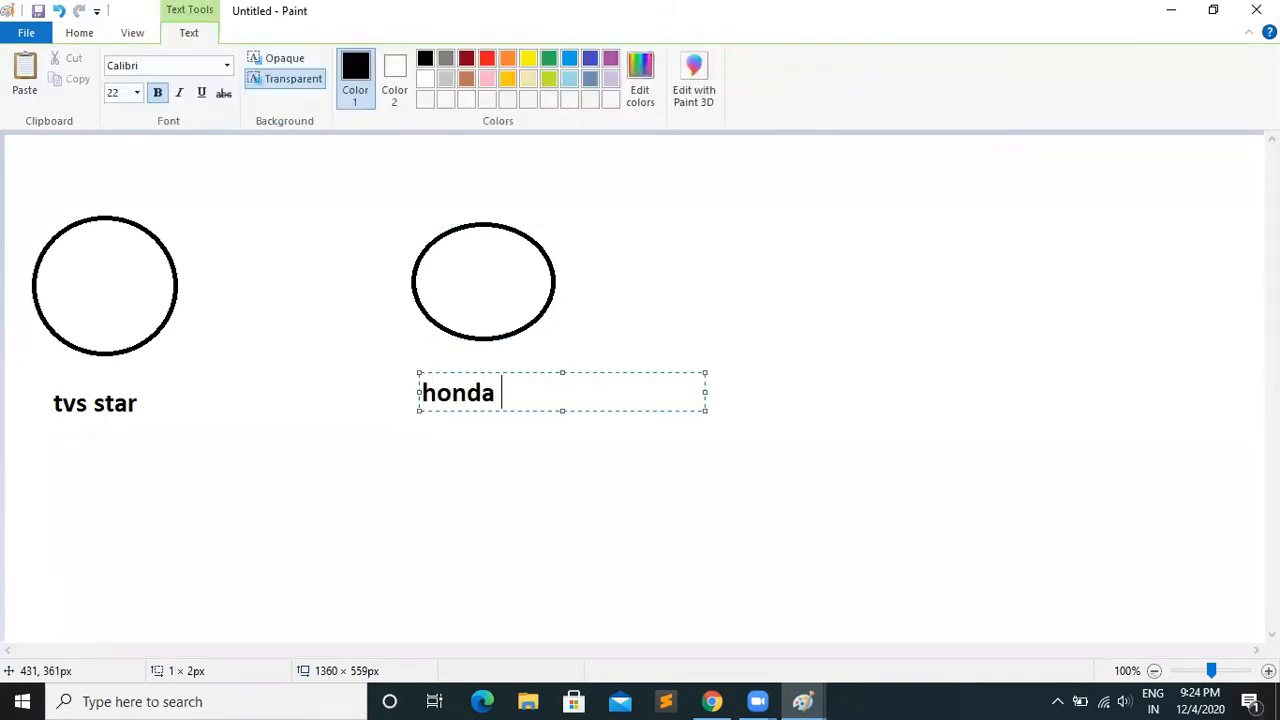
type(" hornet")
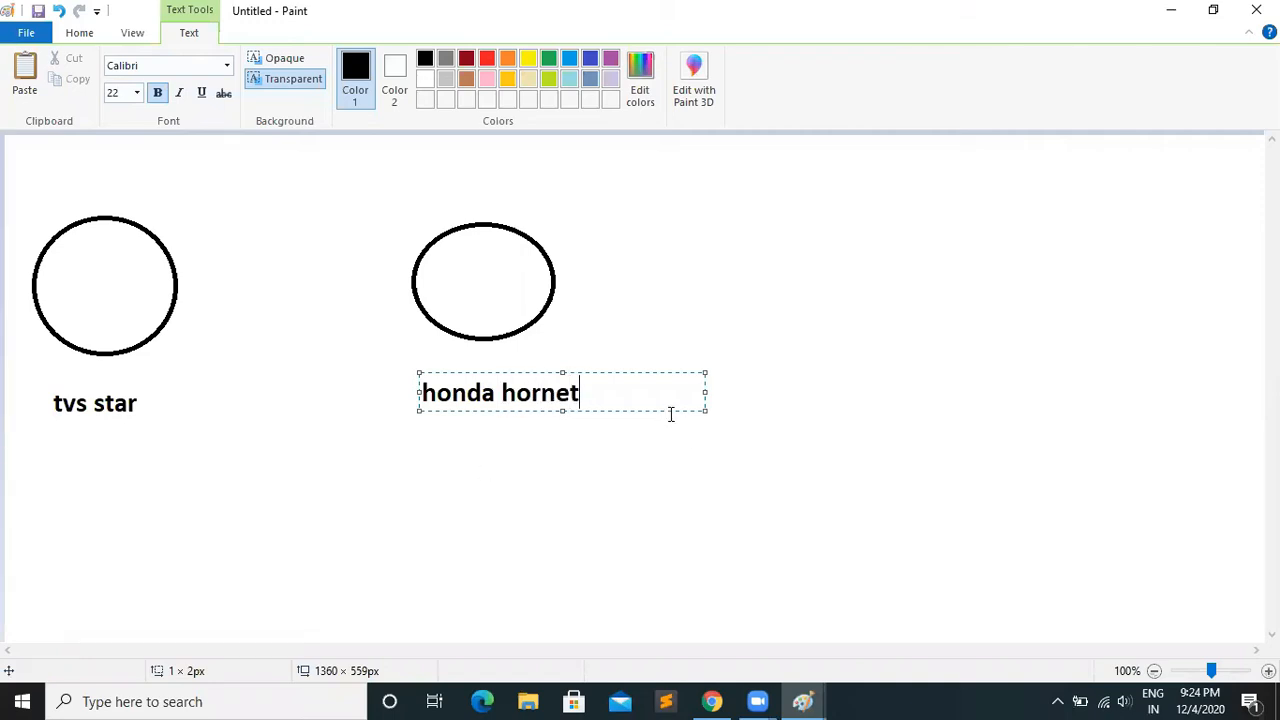
Replace the word hornet with "shine" in the second ellipse's label
left_click_drag(589, 392, 502, 393)
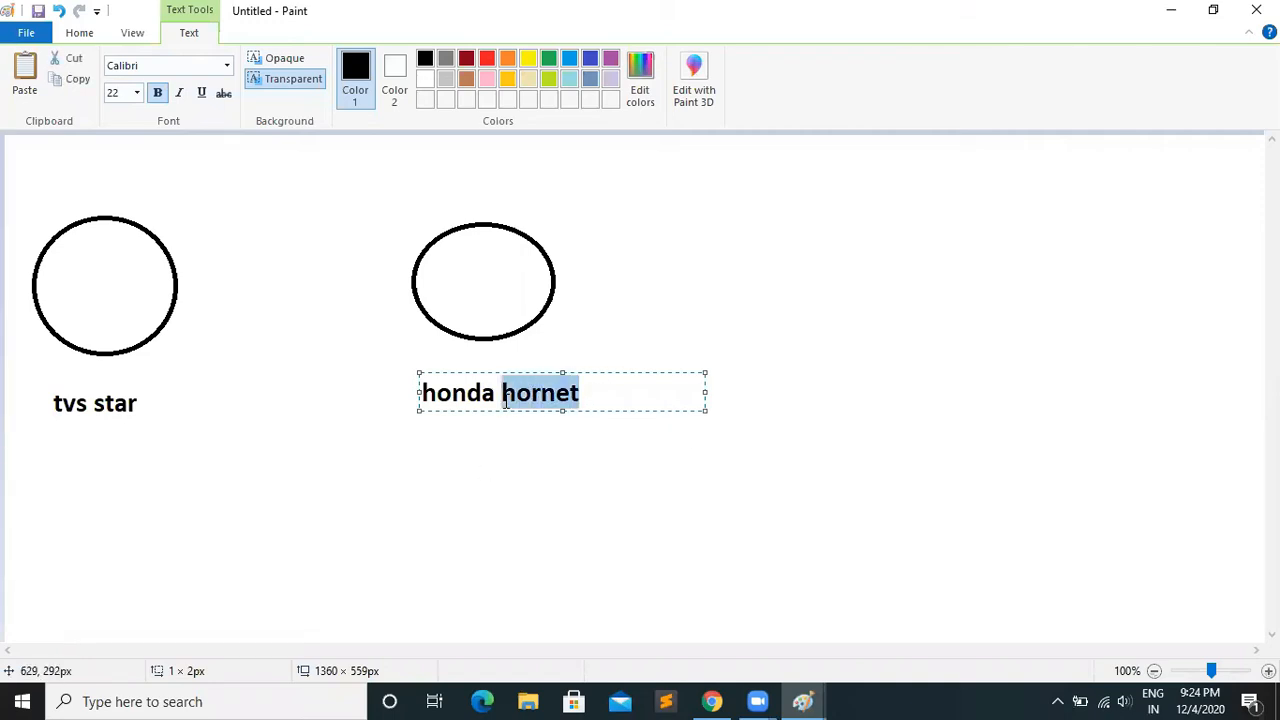
type("shine")
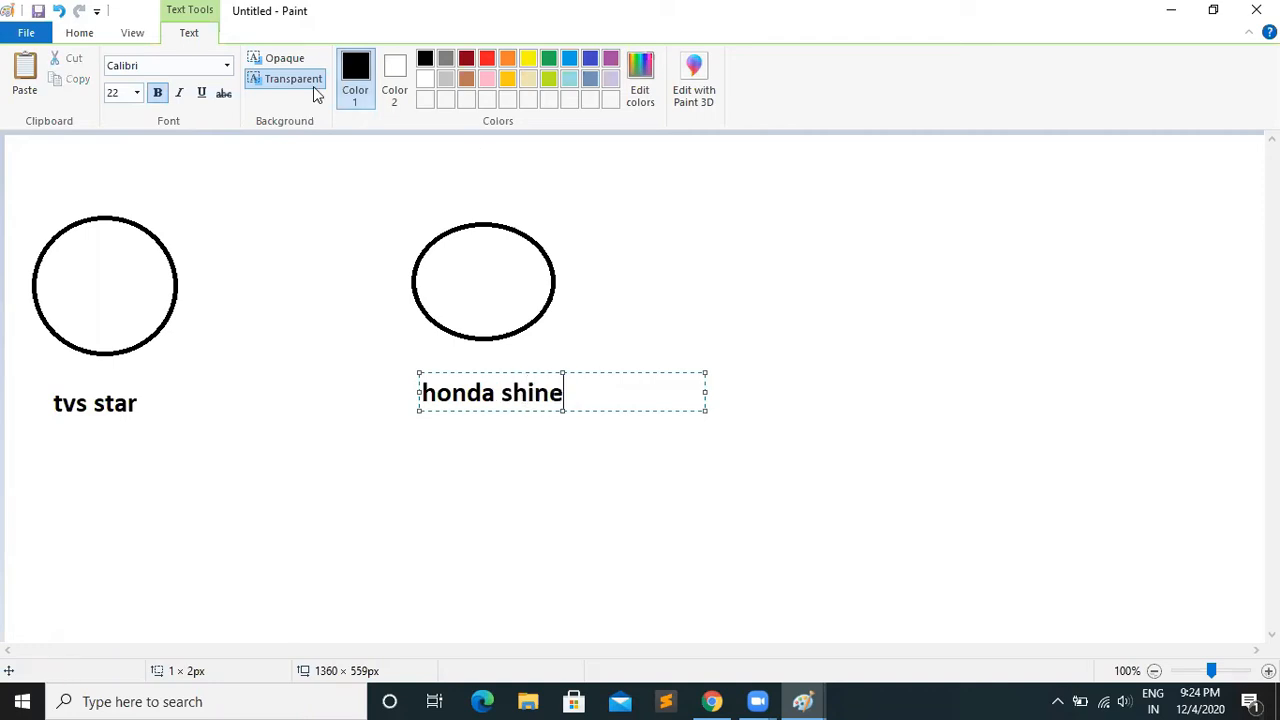
Draw a third circle about 168 × 155 px to the right of the honda ellipse and label it "KTM" underneath
left_click(70, 34)
left_click(395, 62)
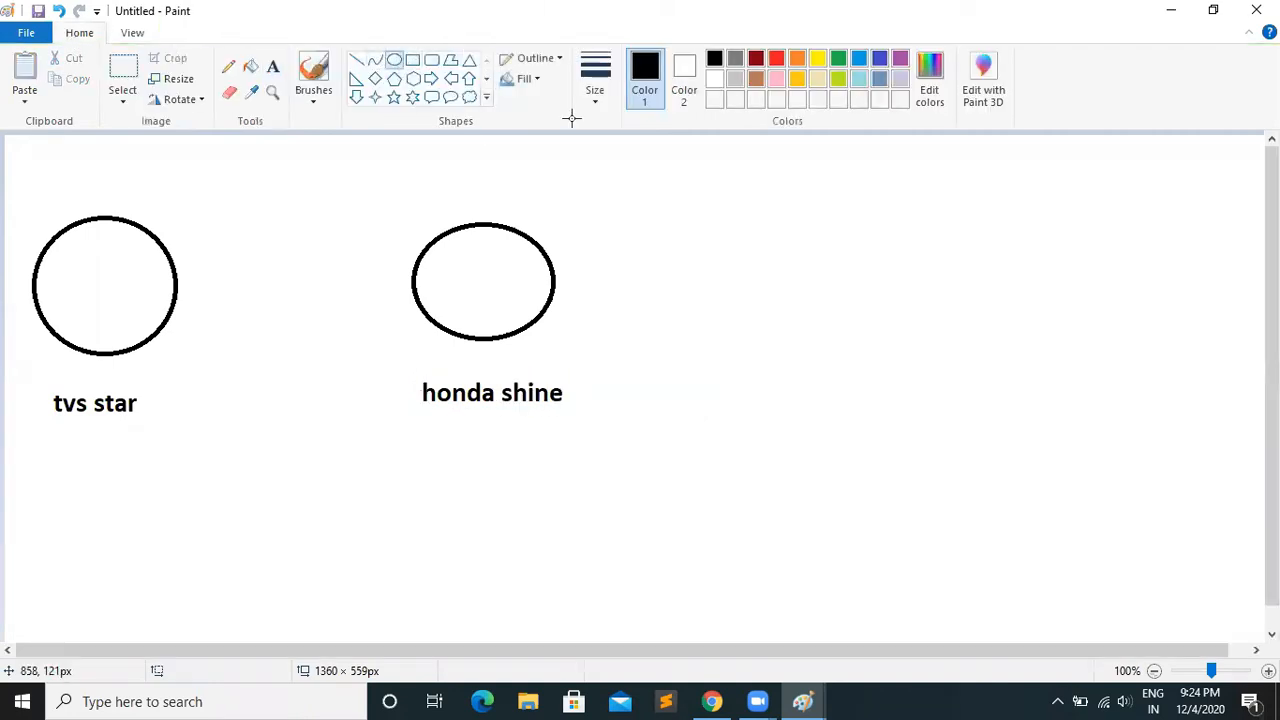
mouse_move(816, 224)
left_mouse_down()
mouse_move(934, 360)
mouse_move(974, 368)
left_mouse_up()
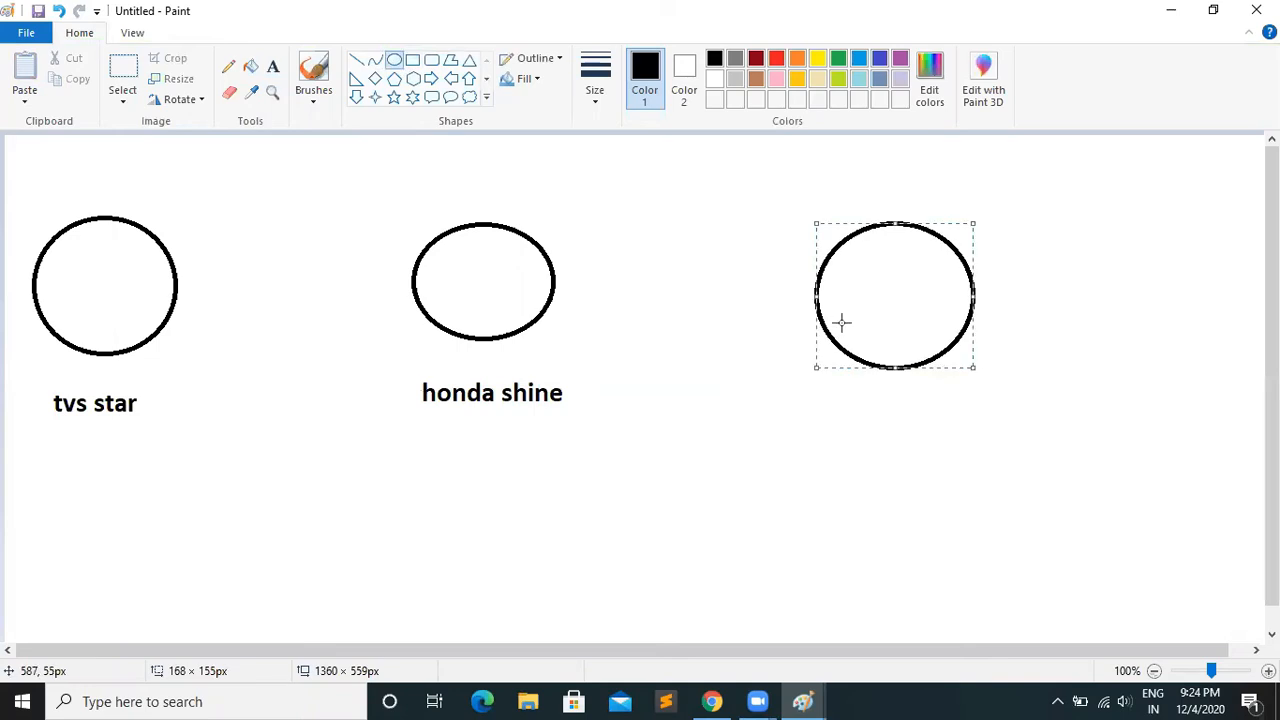
left_click(273, 66)
left_click(856, 404)
type("KTM")
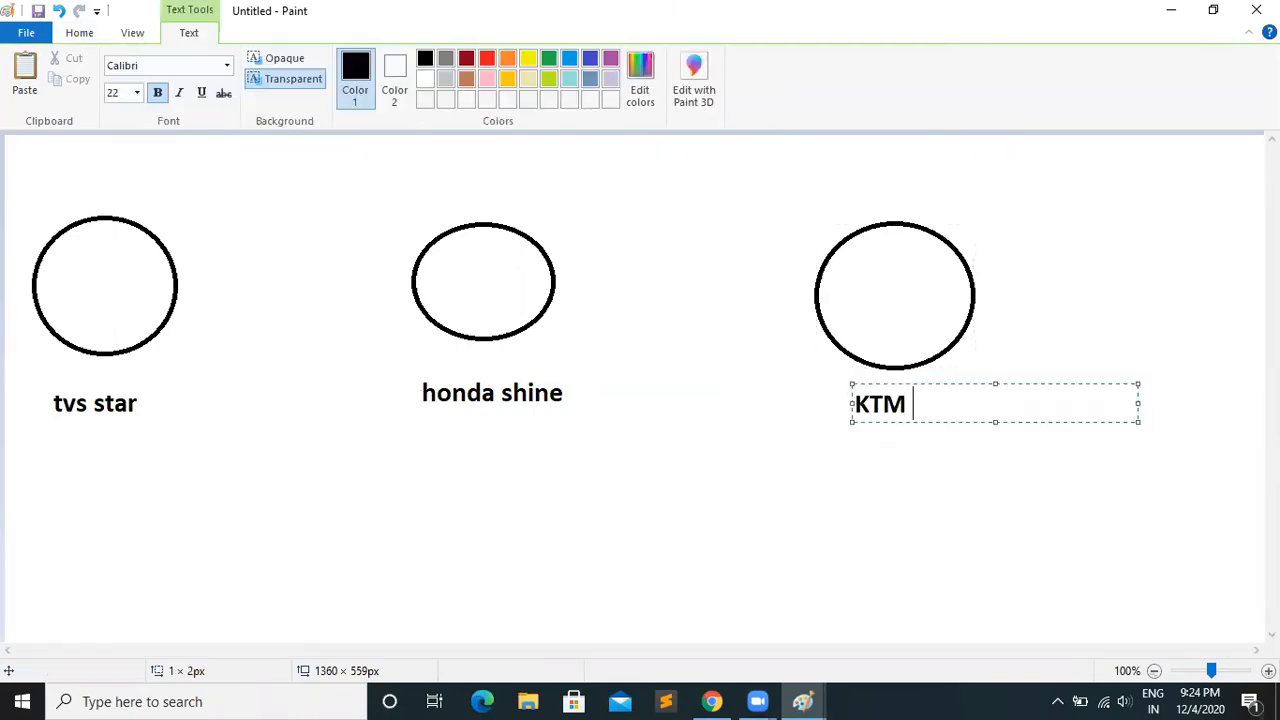
left_click(320, 403)
left_click(540, 461)
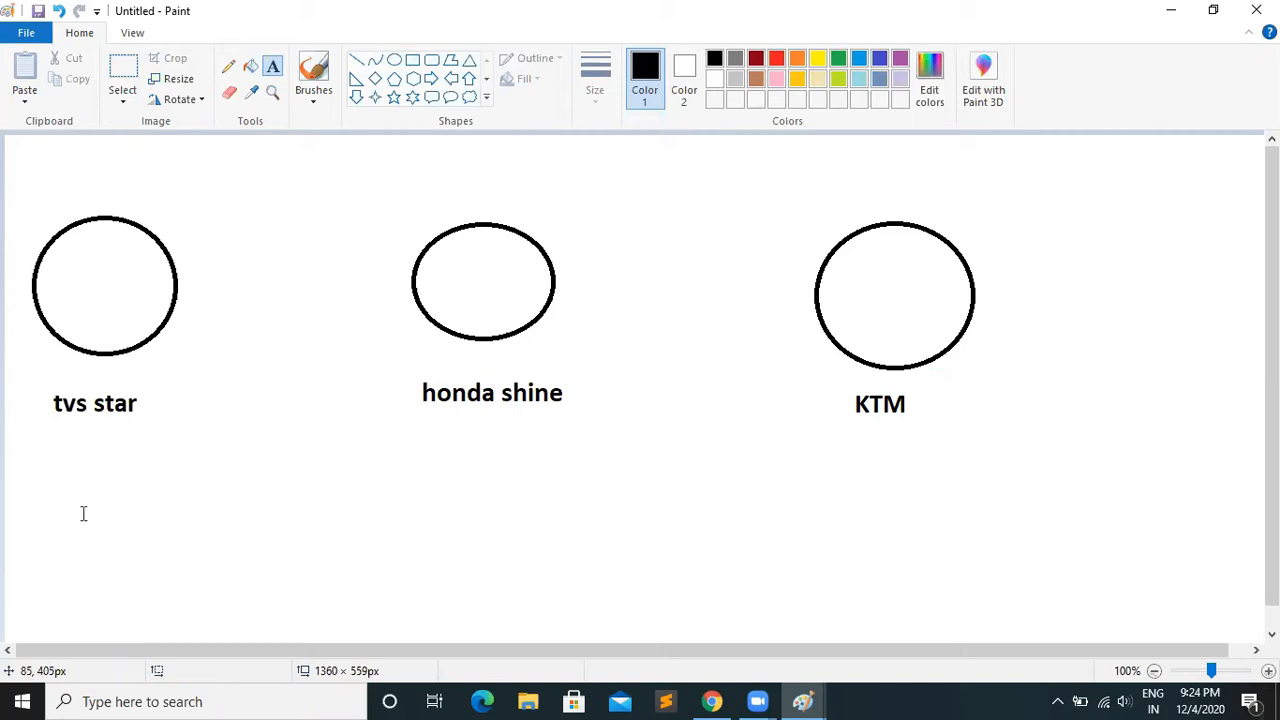
Add the text lines "HP" and "CC" below the tvs star label
left_click(58, 457)
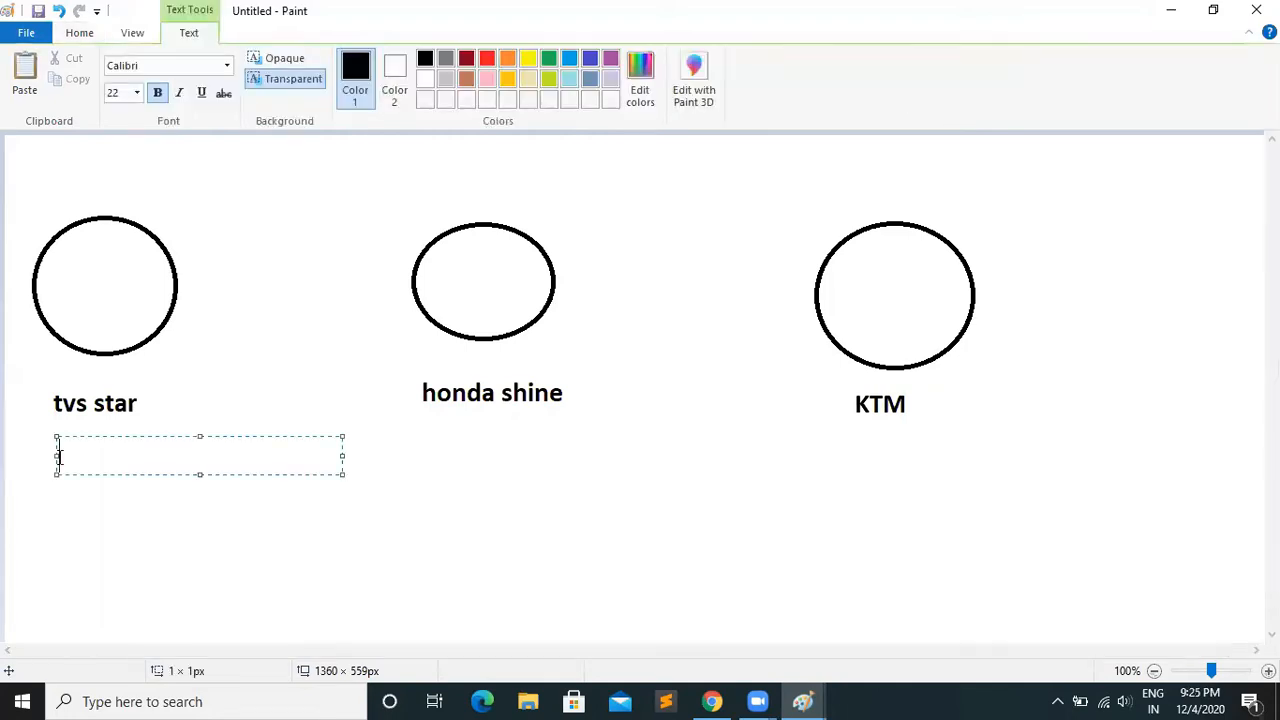
type("HP")
key("Return")
type("CC")
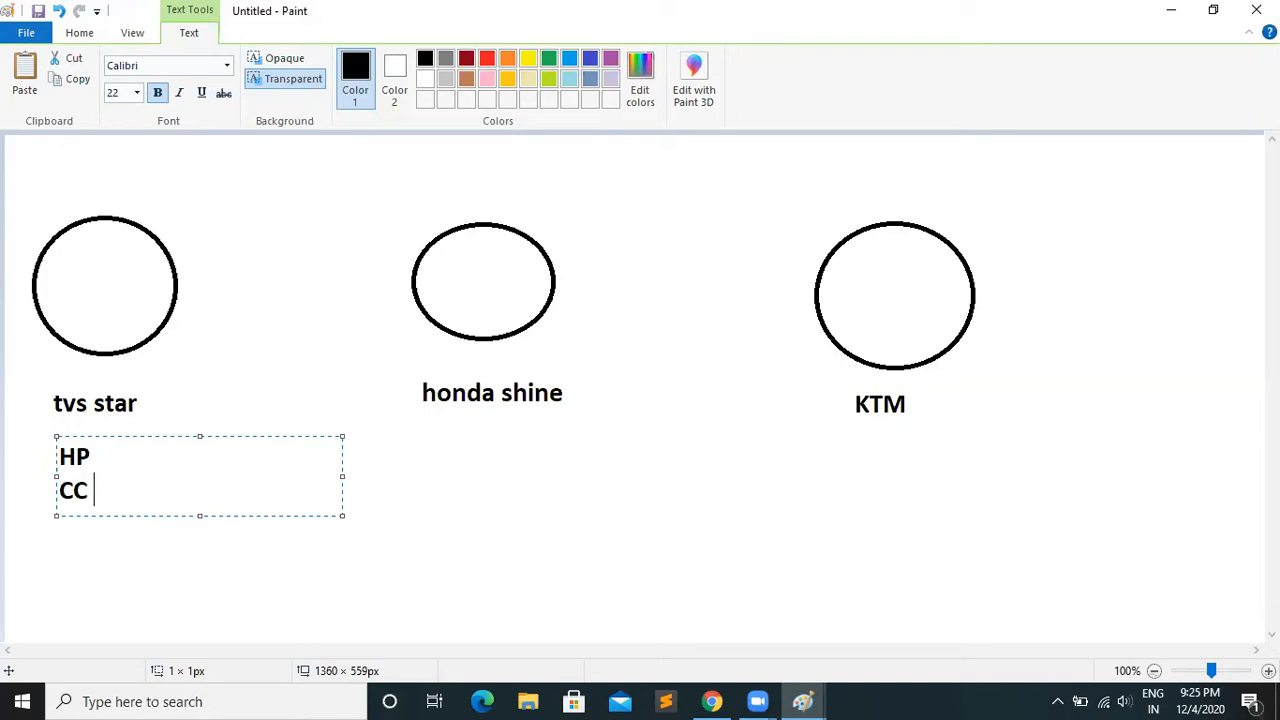
key("Return")
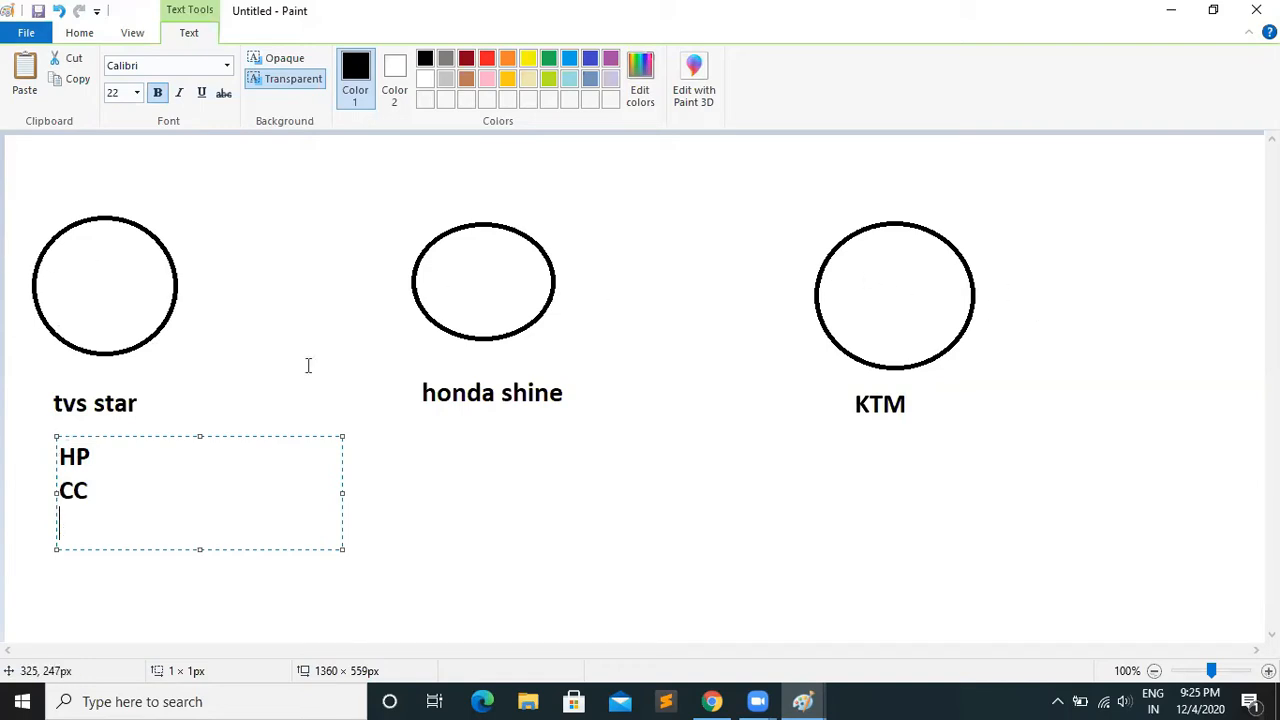
type("n")
key("BackSpace")
type("n")
key("BackSpace")
Compare the load balancer types in Chrome with the three-circle sketch in Paint
left_click(714, 700)
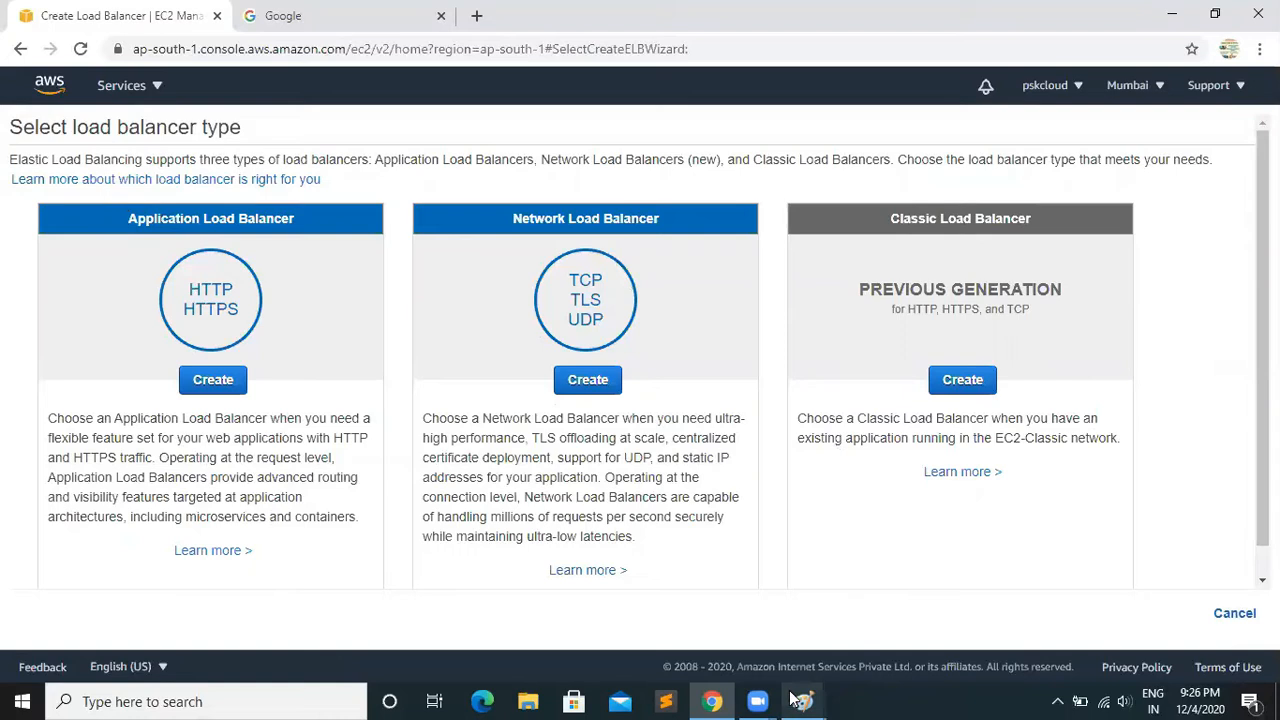
mouse_move(803, 701)
left_click(931, 638)
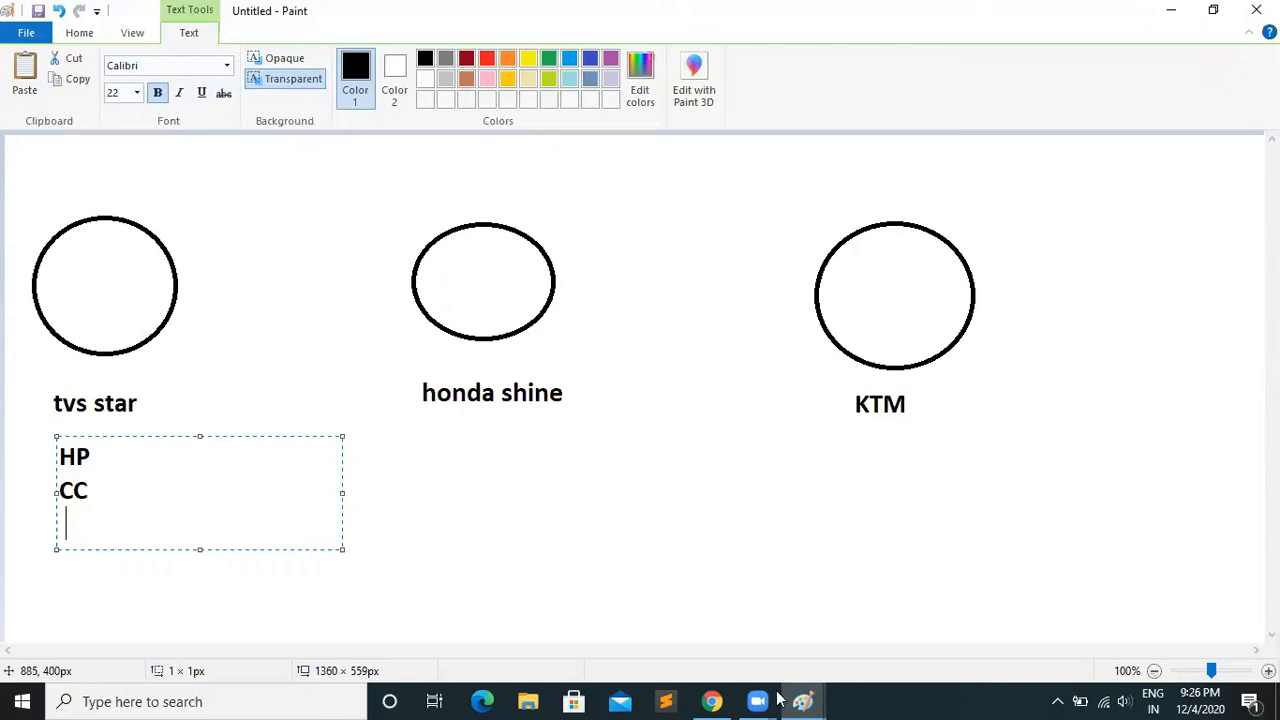
Switch to Chrome and start creating a Classic Load Balancer
left_click(711, 701)
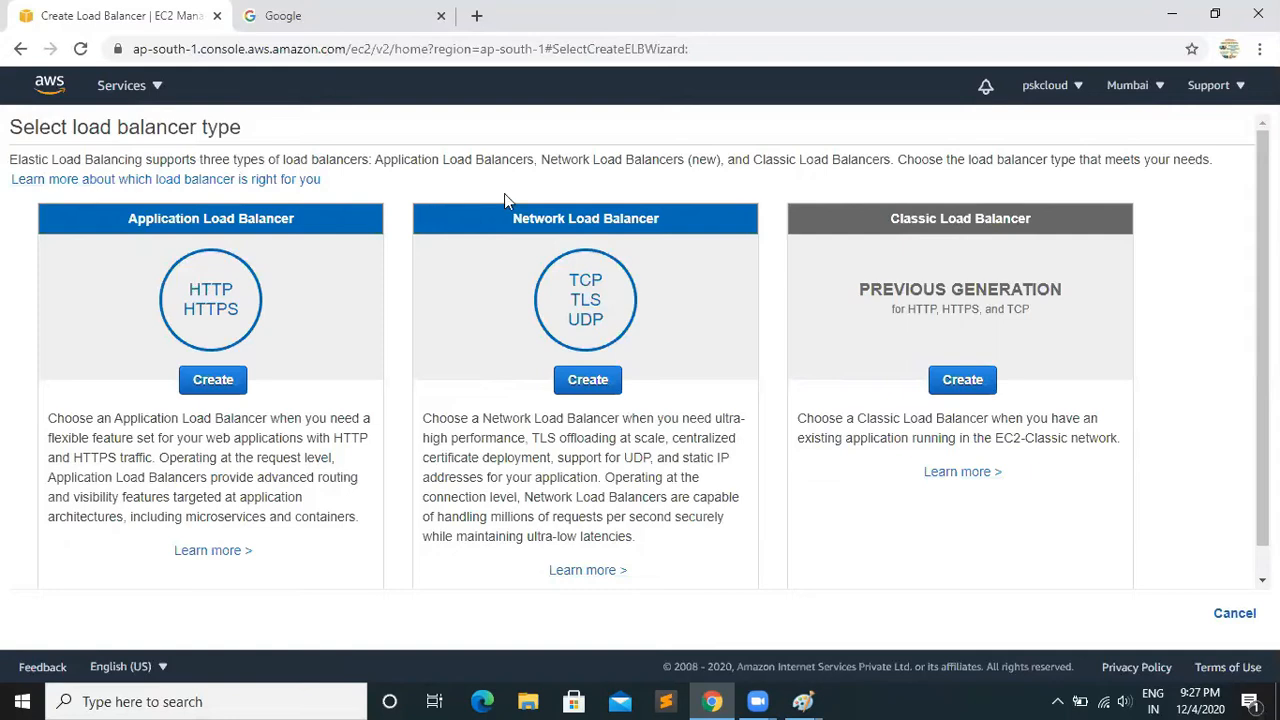
left_click(963, 384)
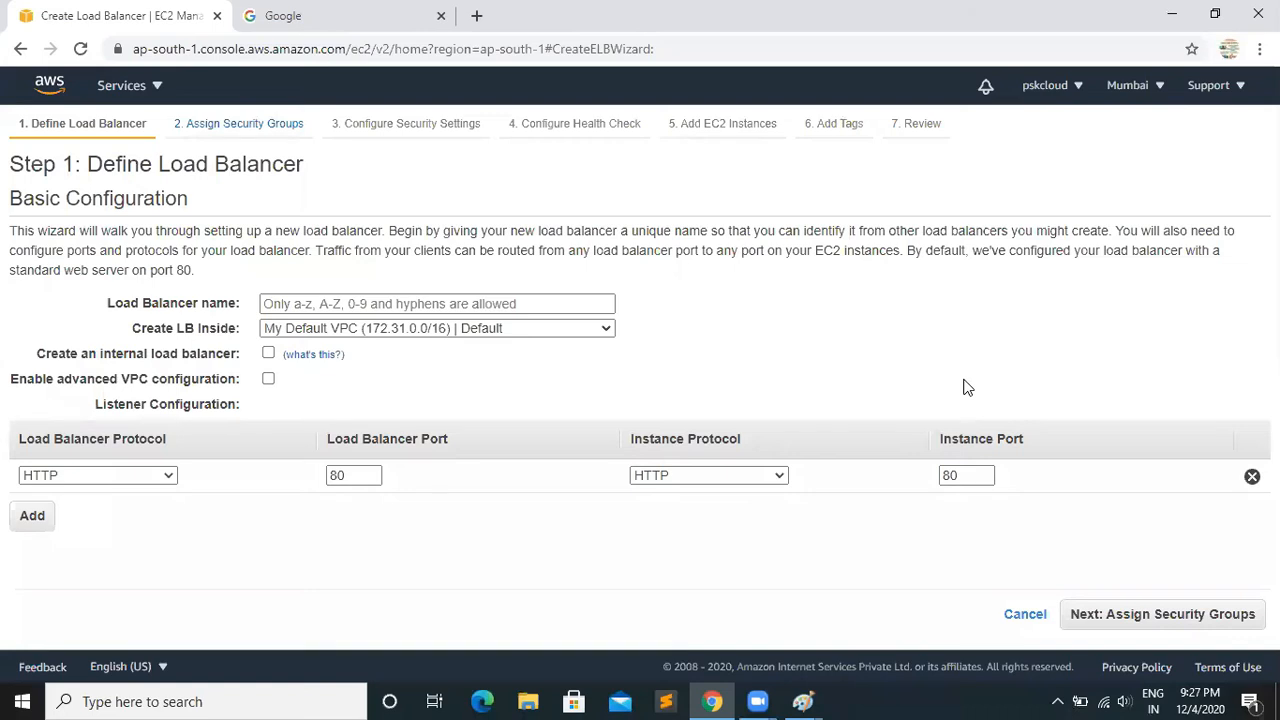
Name the load balancer "MyLB"
left_click(292, 303)
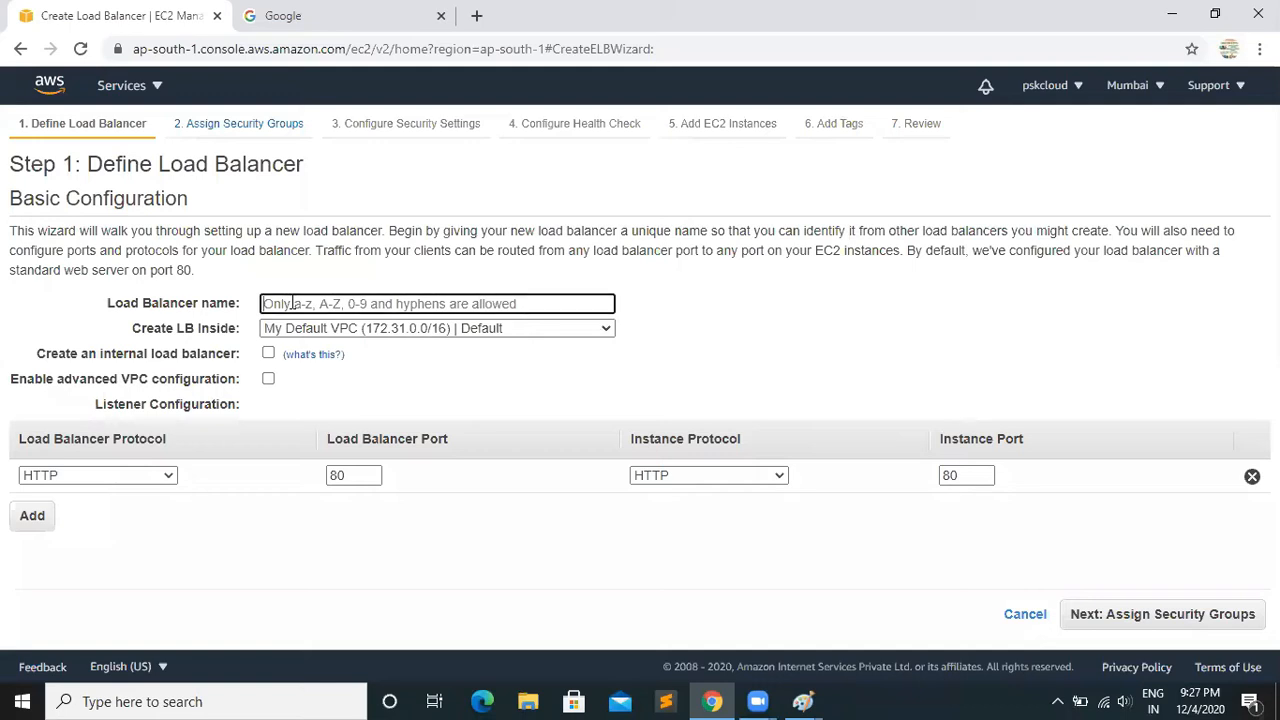
type("MyLB")
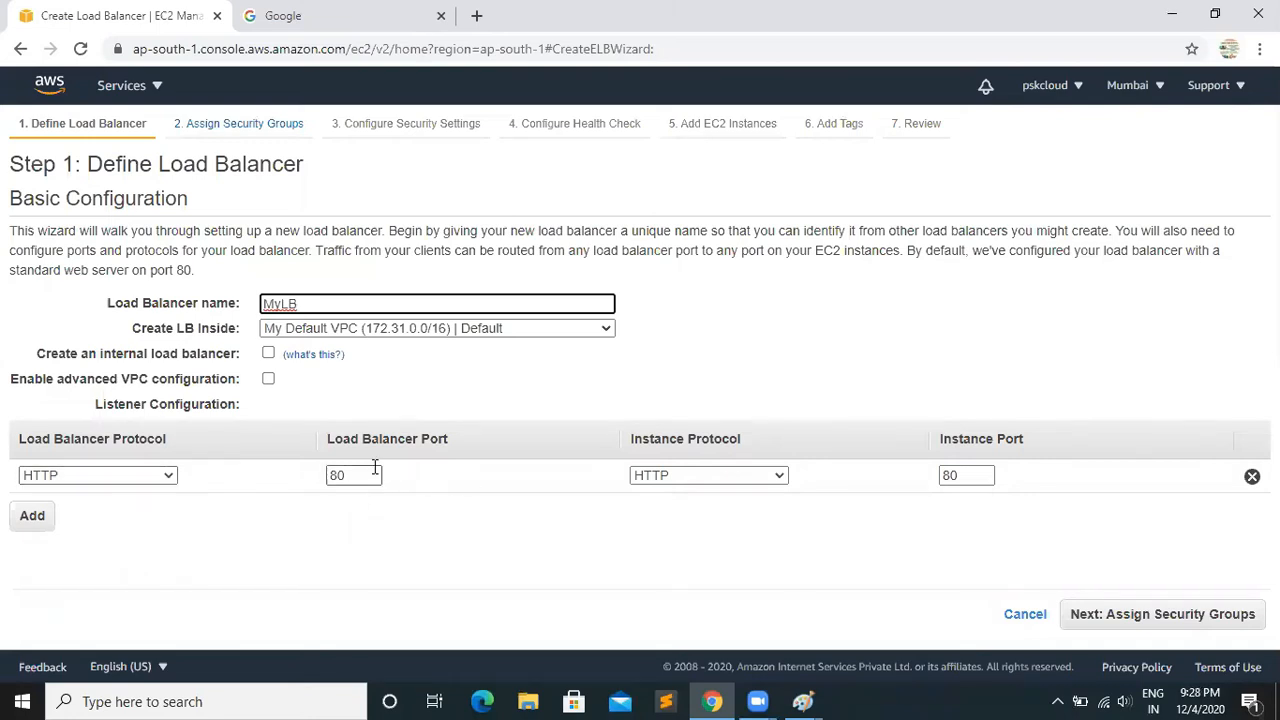
Try adding a second listener with the HTTPS (Secure HTTP) load balancer protocol, and remove that listener again
left_click(34, 521)
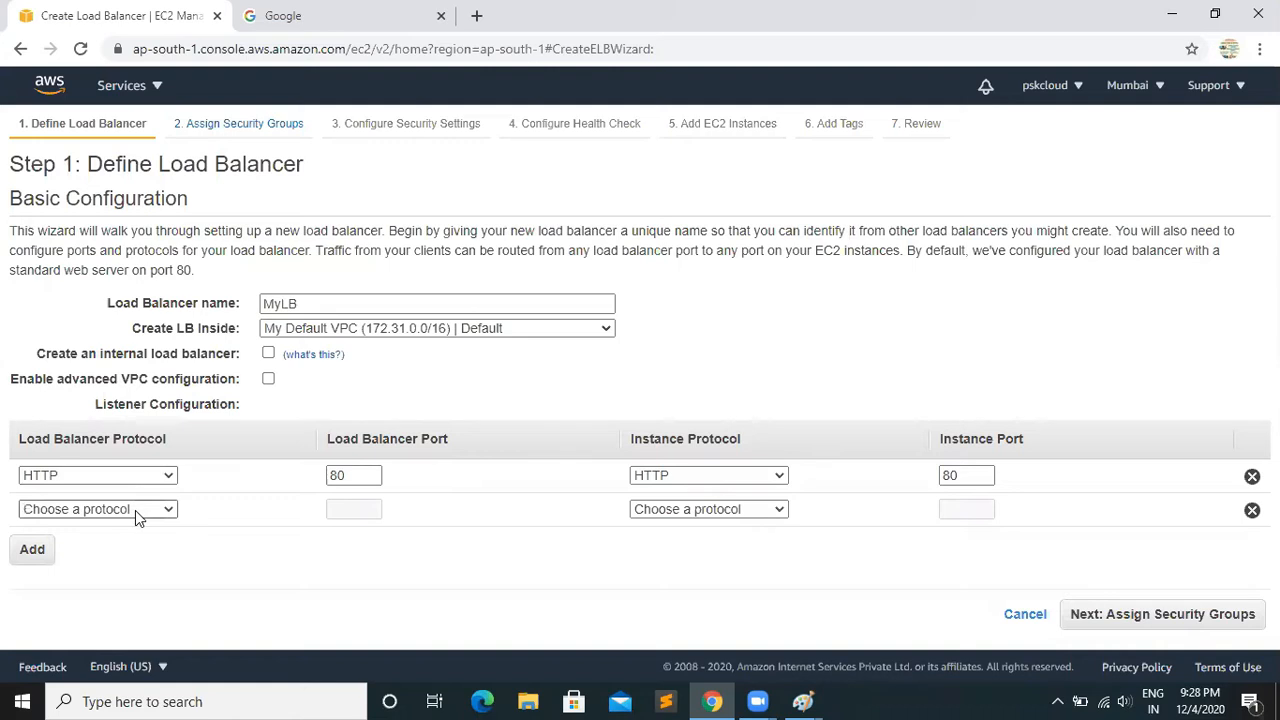
left_click(135, 510)
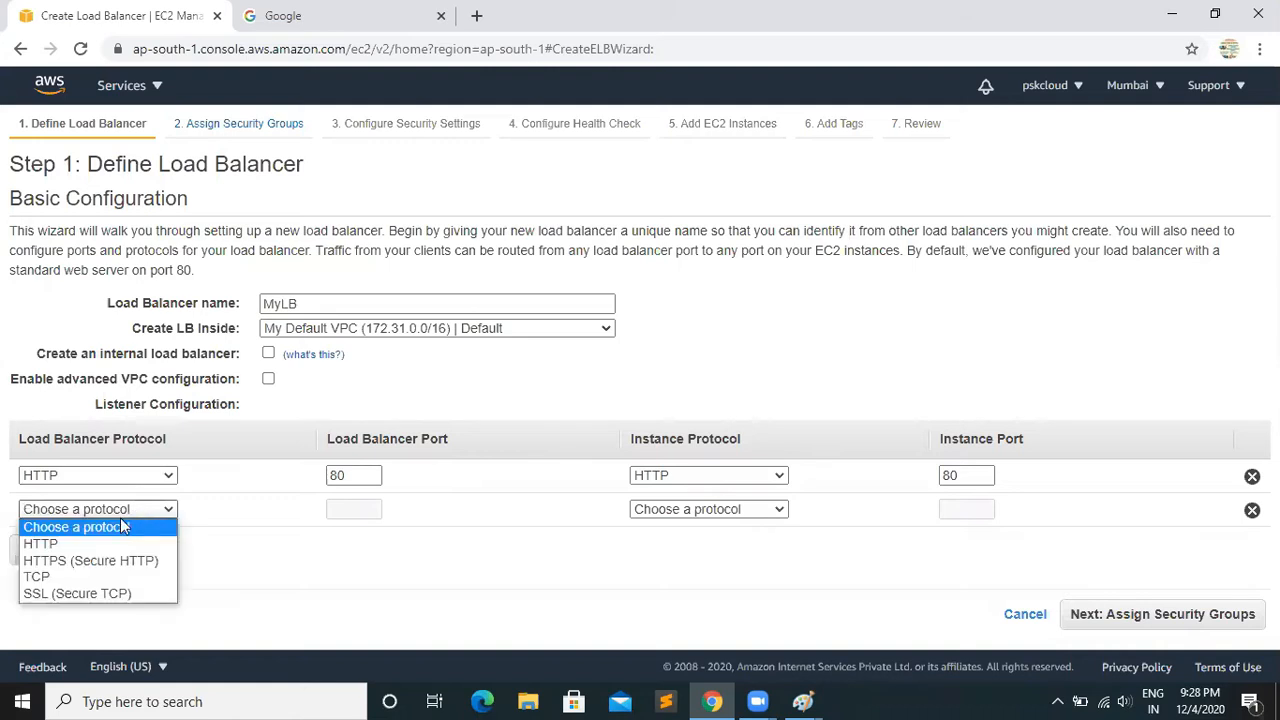
left_click(62, 566)
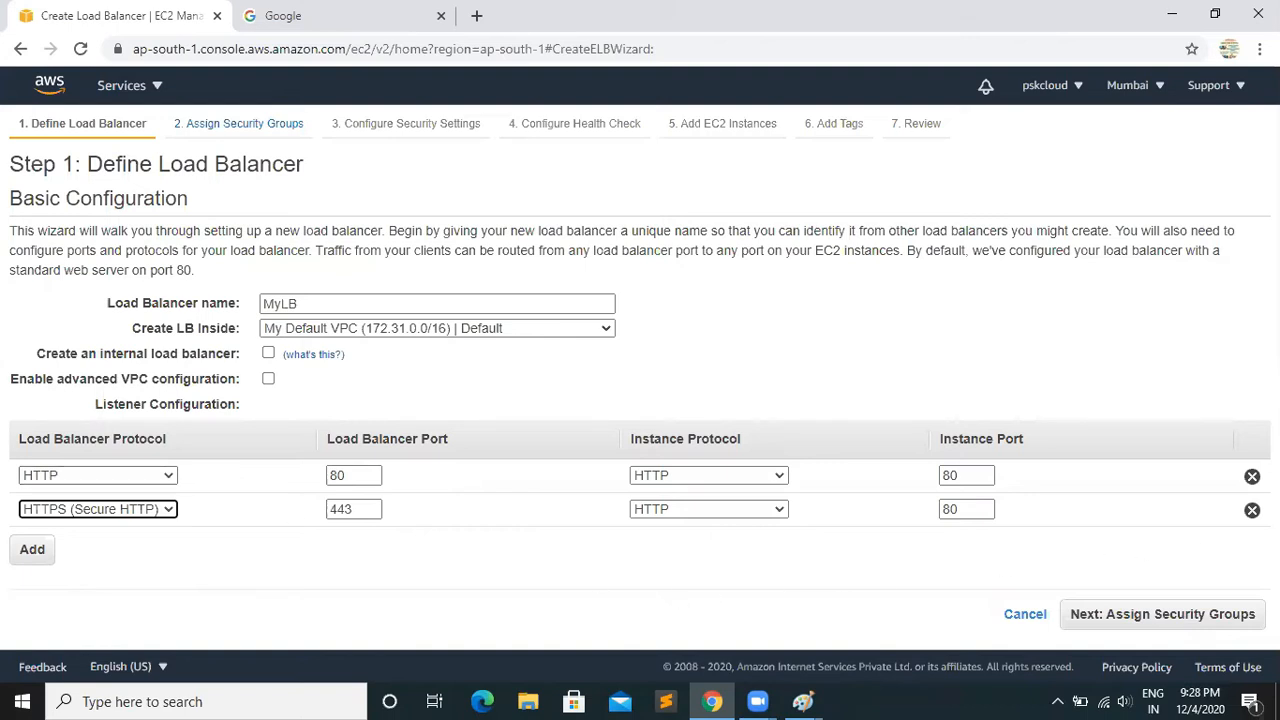
left_click(1251, 510)
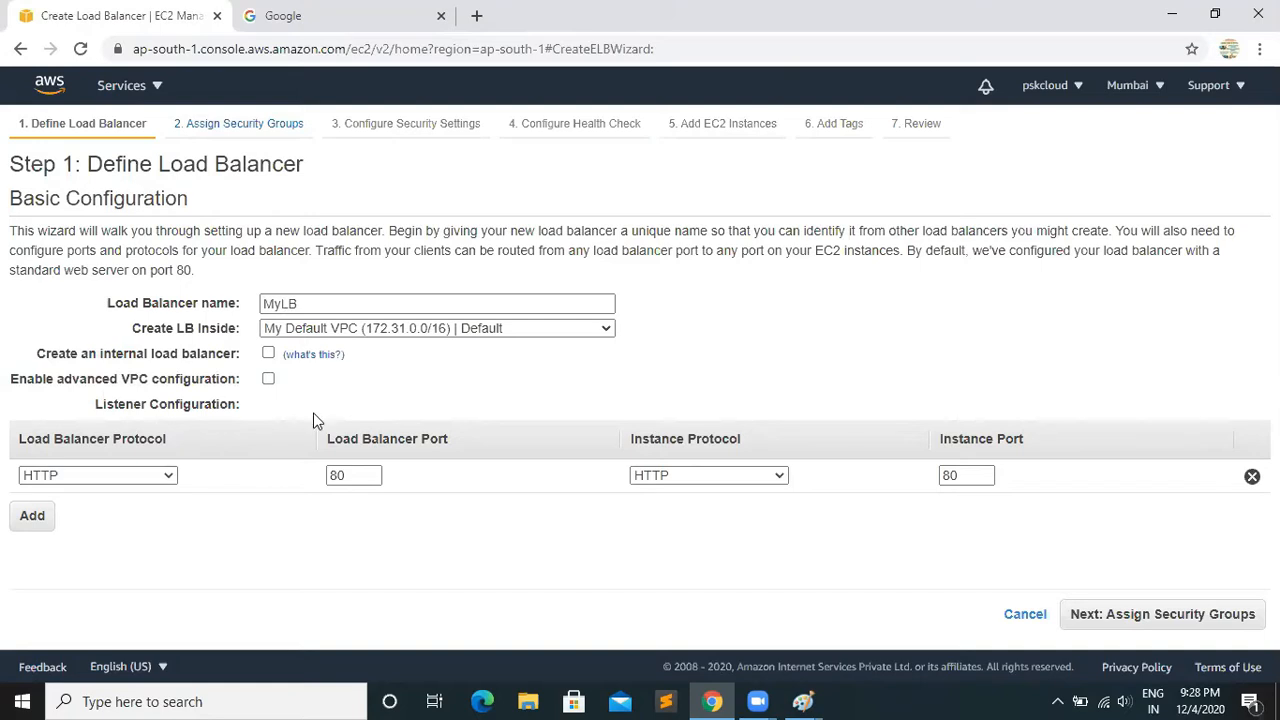
View pskitservices.com in the Google tab as a website example and close that tab
left_click(300, 16)
left_click(309, 45)
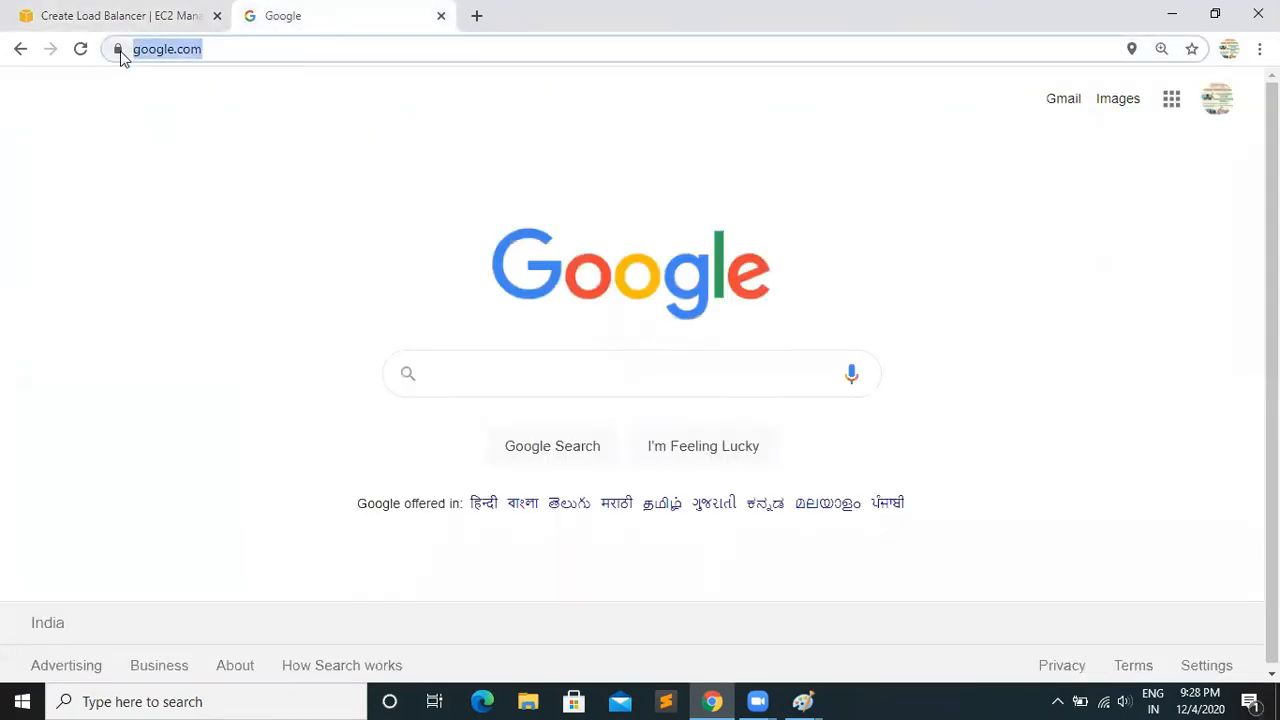
type("pskitservices")
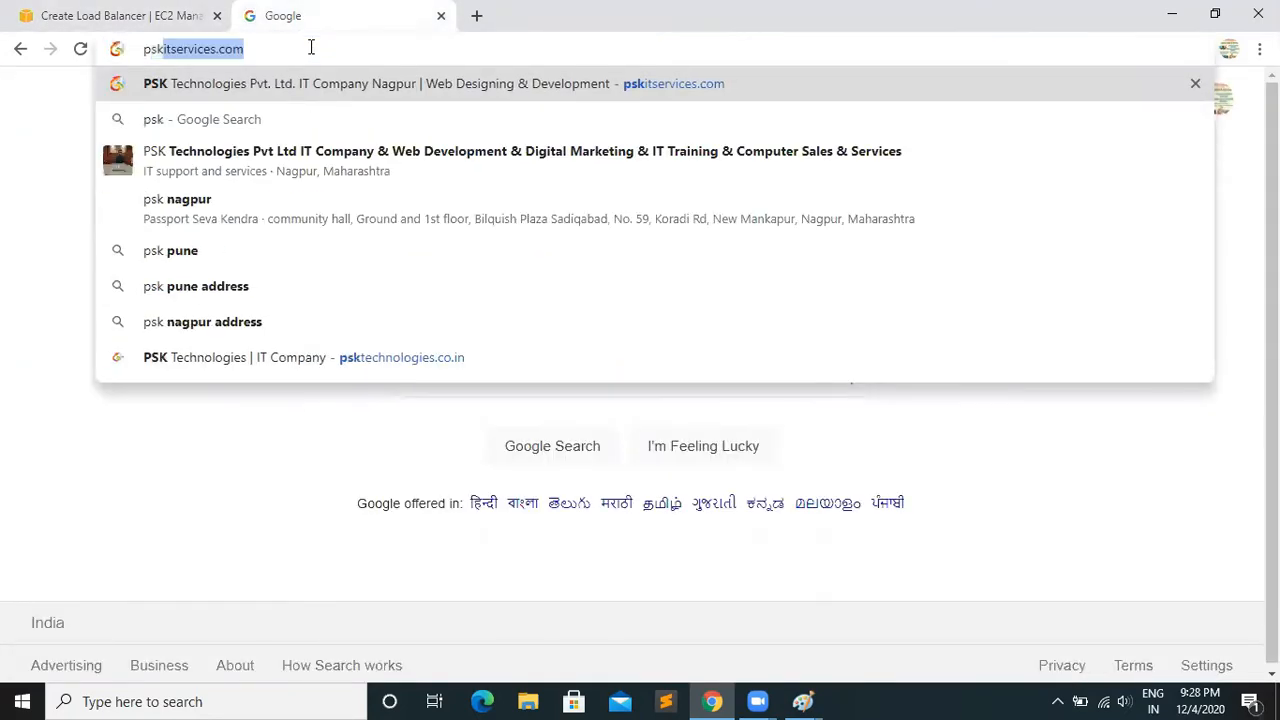
key("Return")
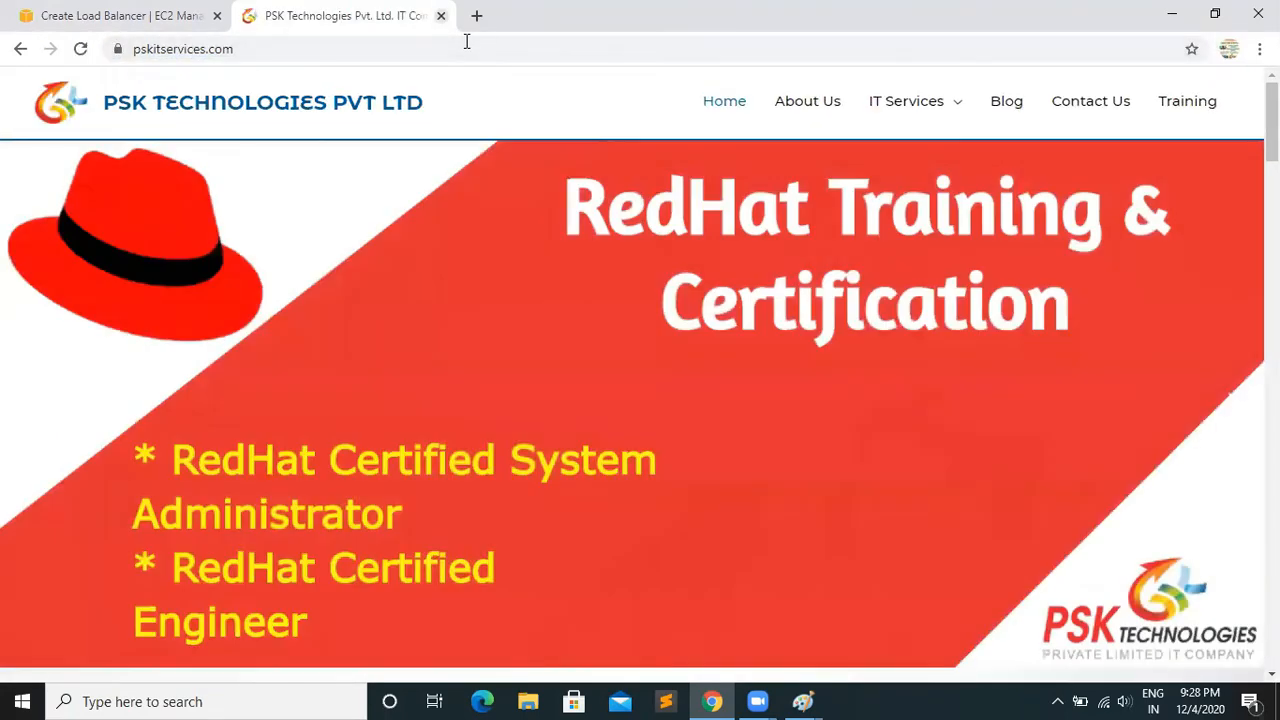
left_click(440, 15)
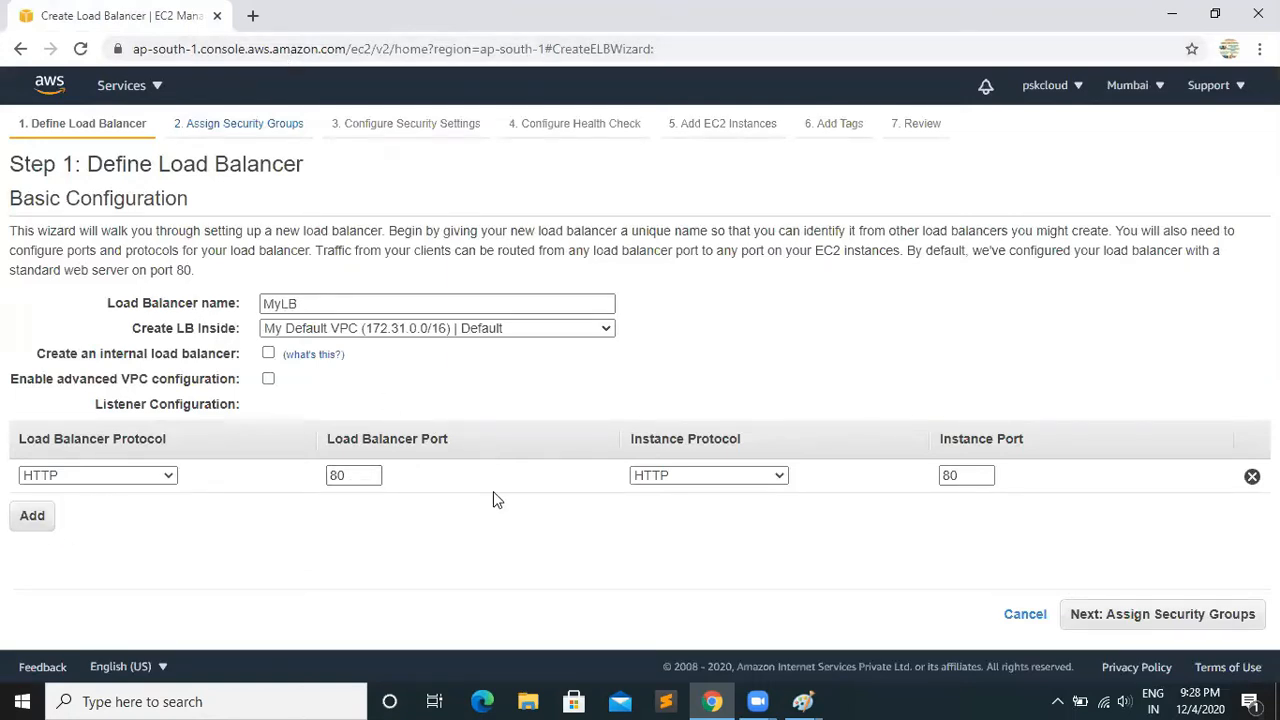
Proceed to security group assignment and choose a new security group named "My-LBSG"
left_click(1134, 624)
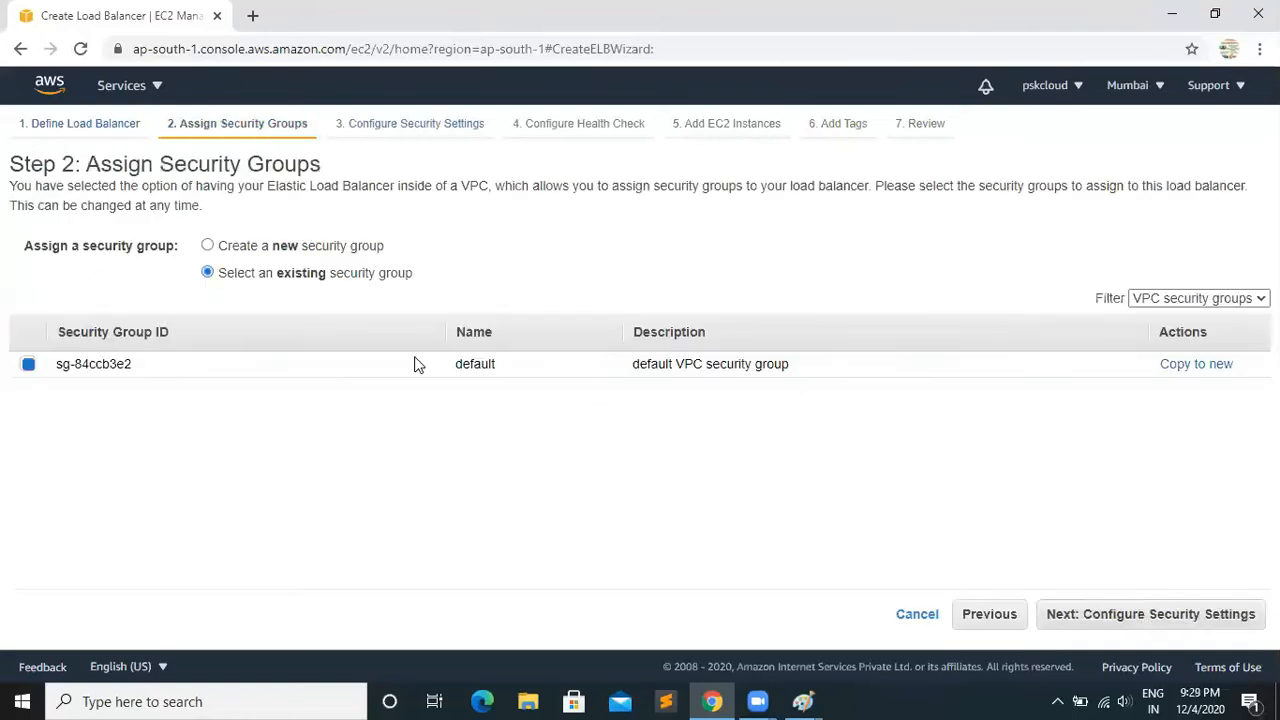
left_click(207, 248)
left_click(341, 307)
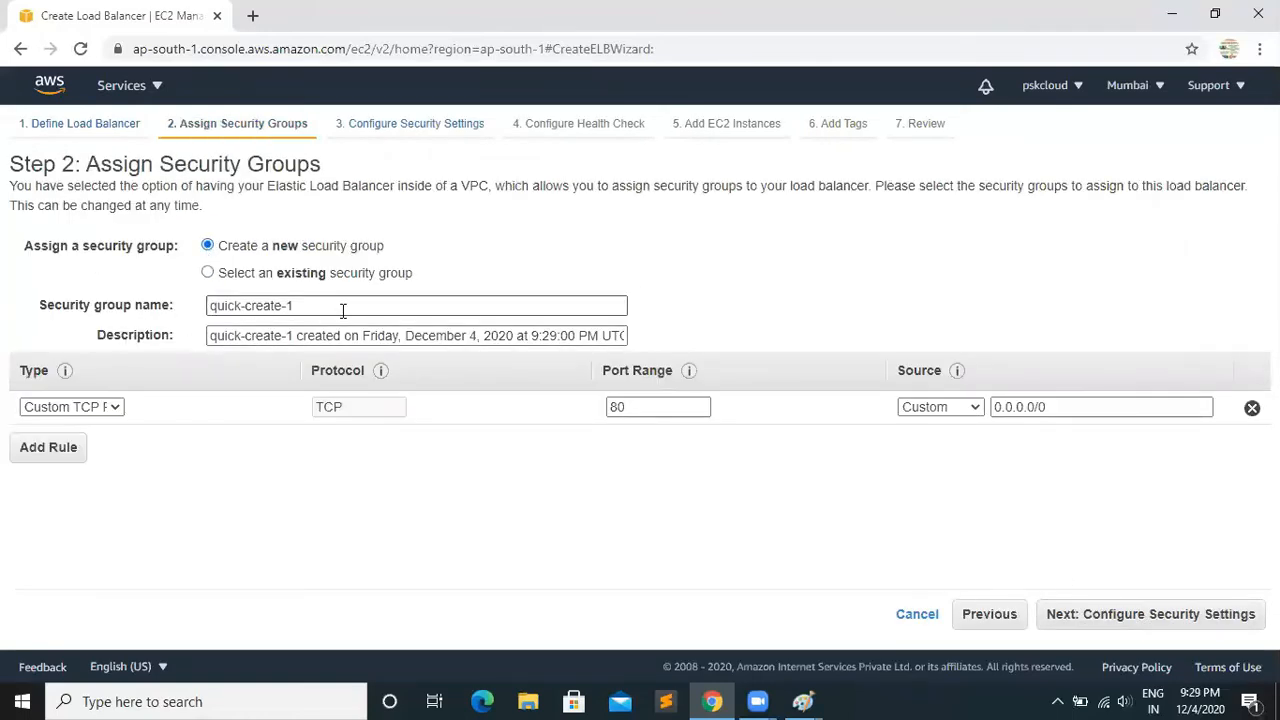
left_click_drag(341, 307, 128, 307)
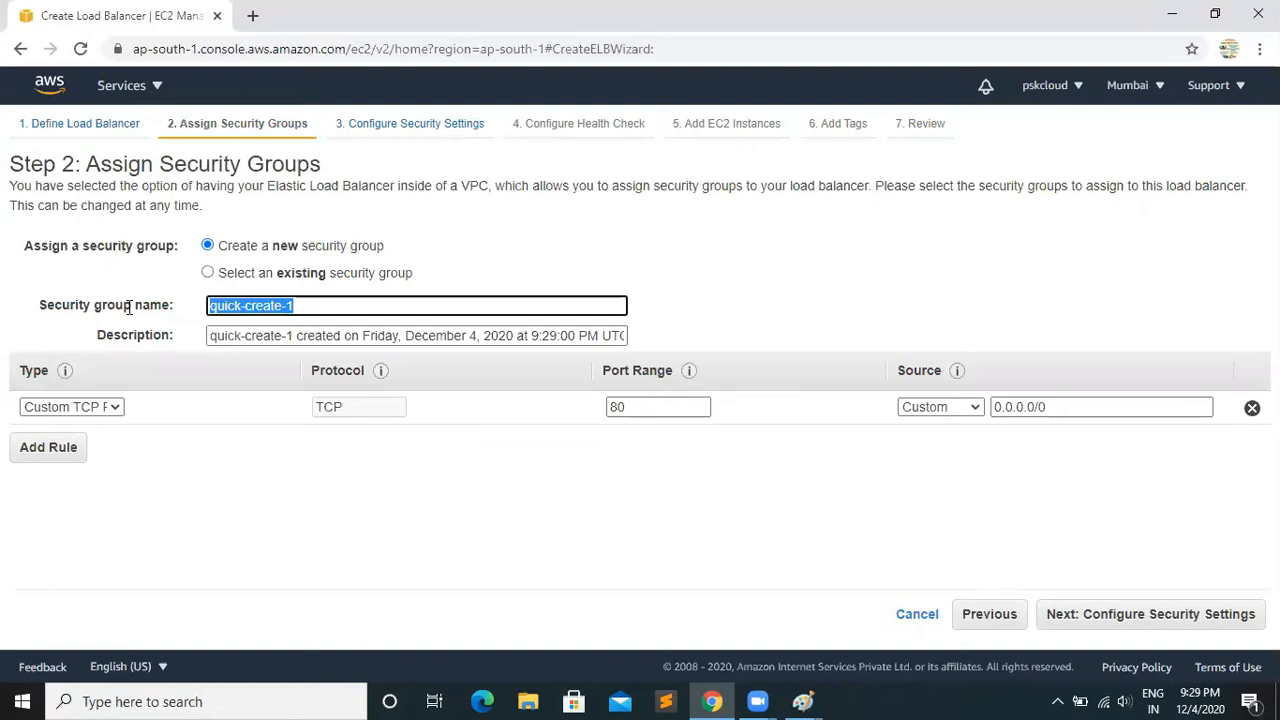
type("My-B")
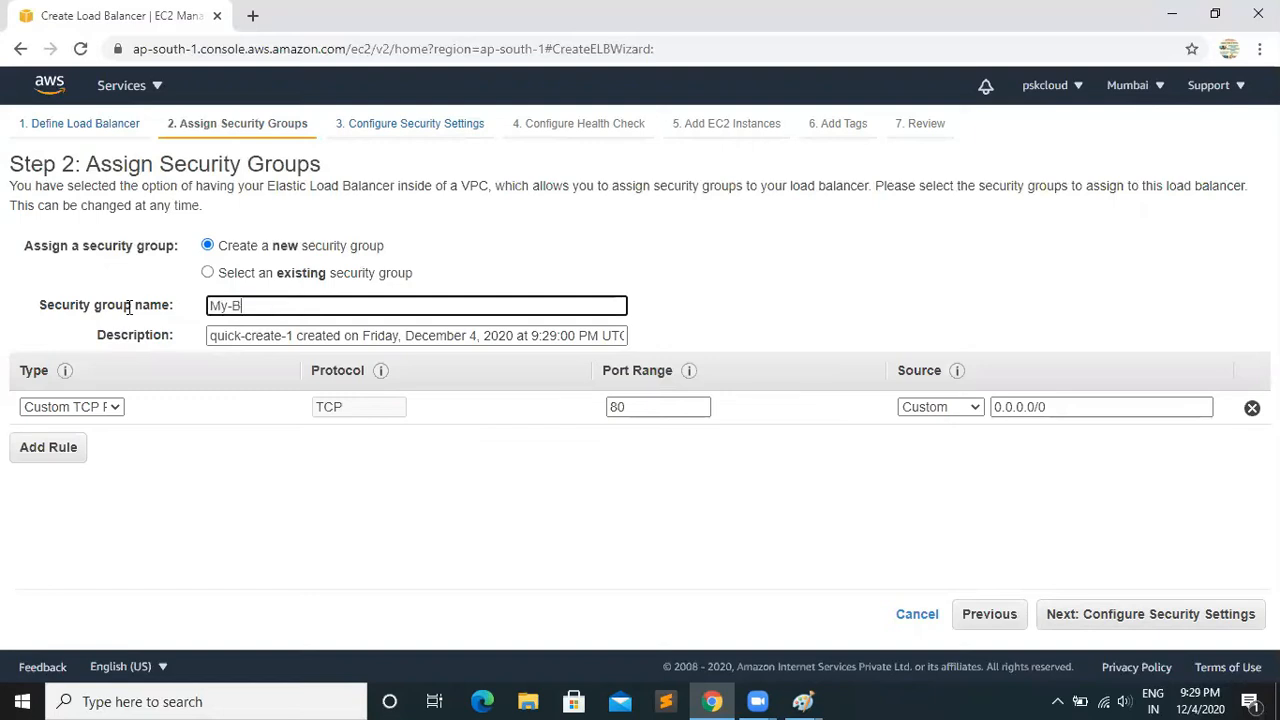
key("BackSpace")
type("LBSG")
Set the security group rule to HTTP with source Anywhere, and continue through security settings to the health check configuration
left_click(110, 408)
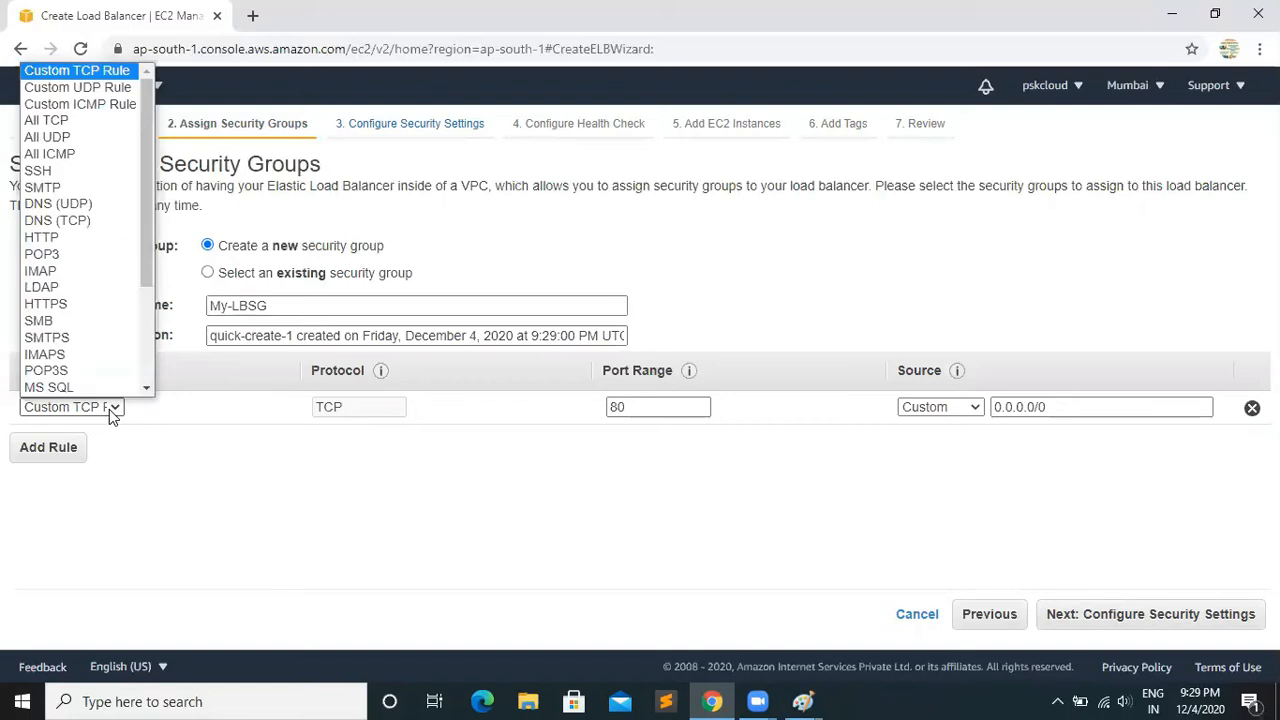
left_click(52, 240)
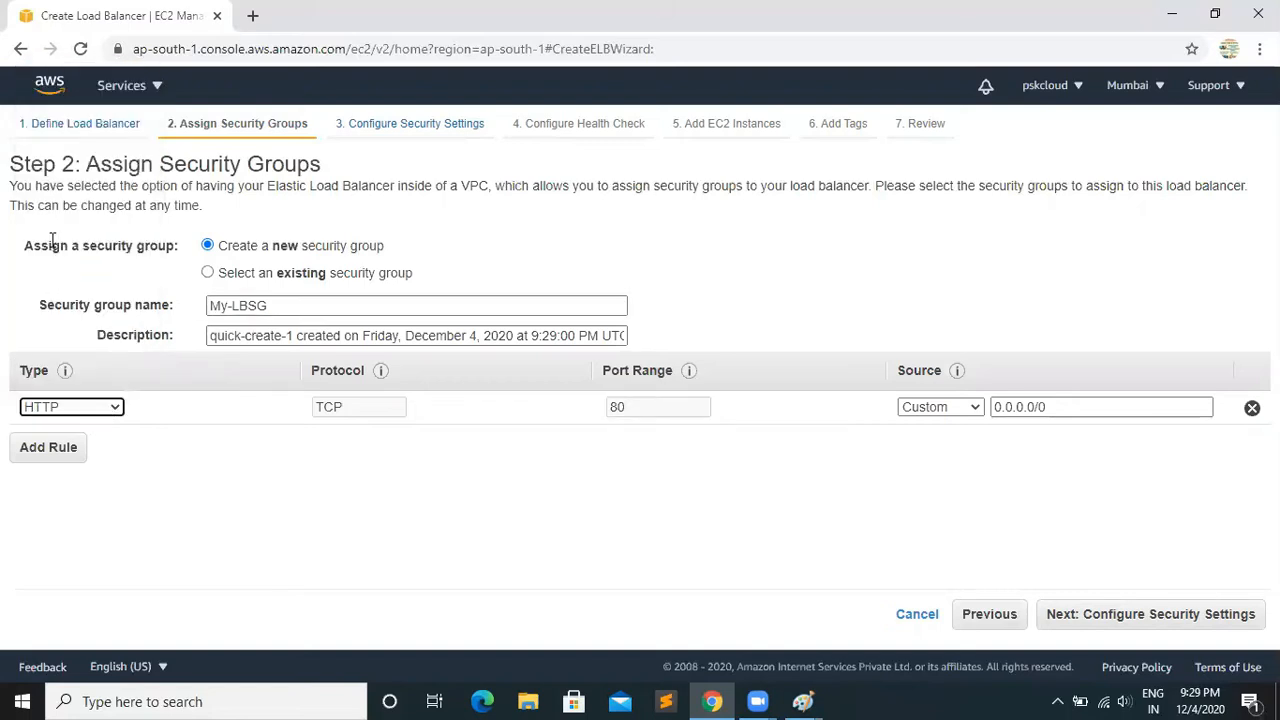
left_click(956, 409)
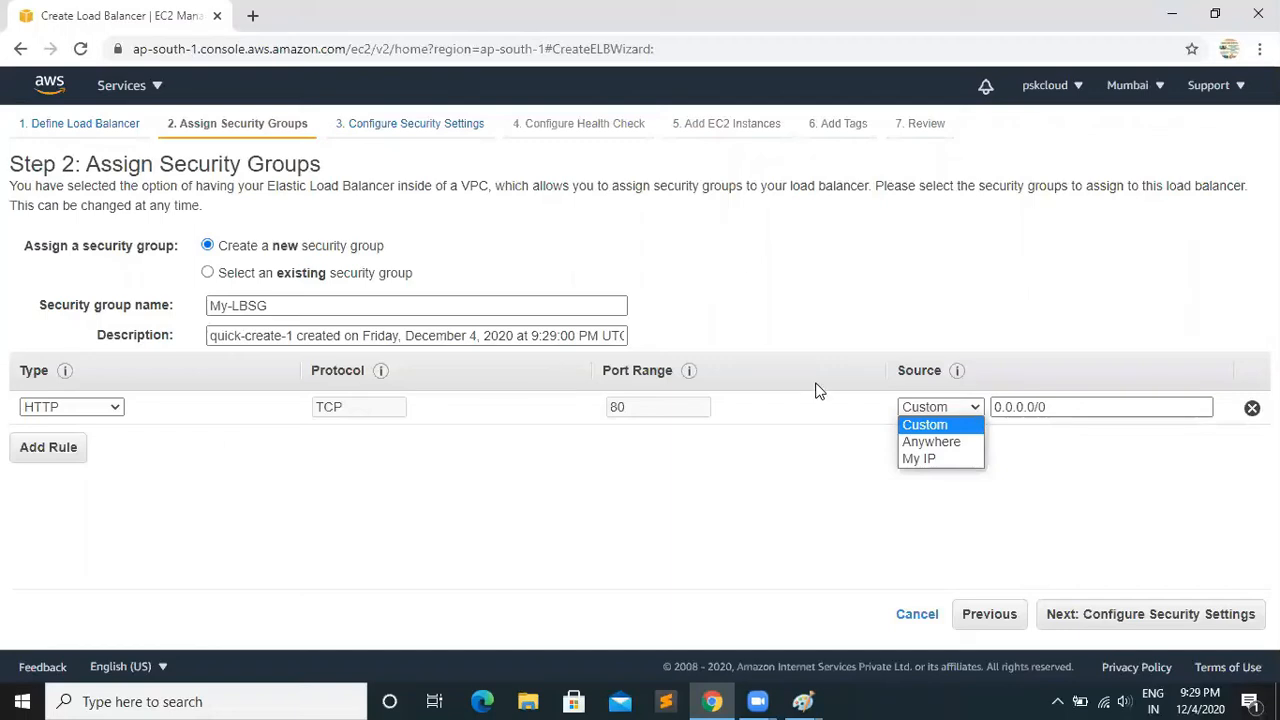
left_click(924, 440)
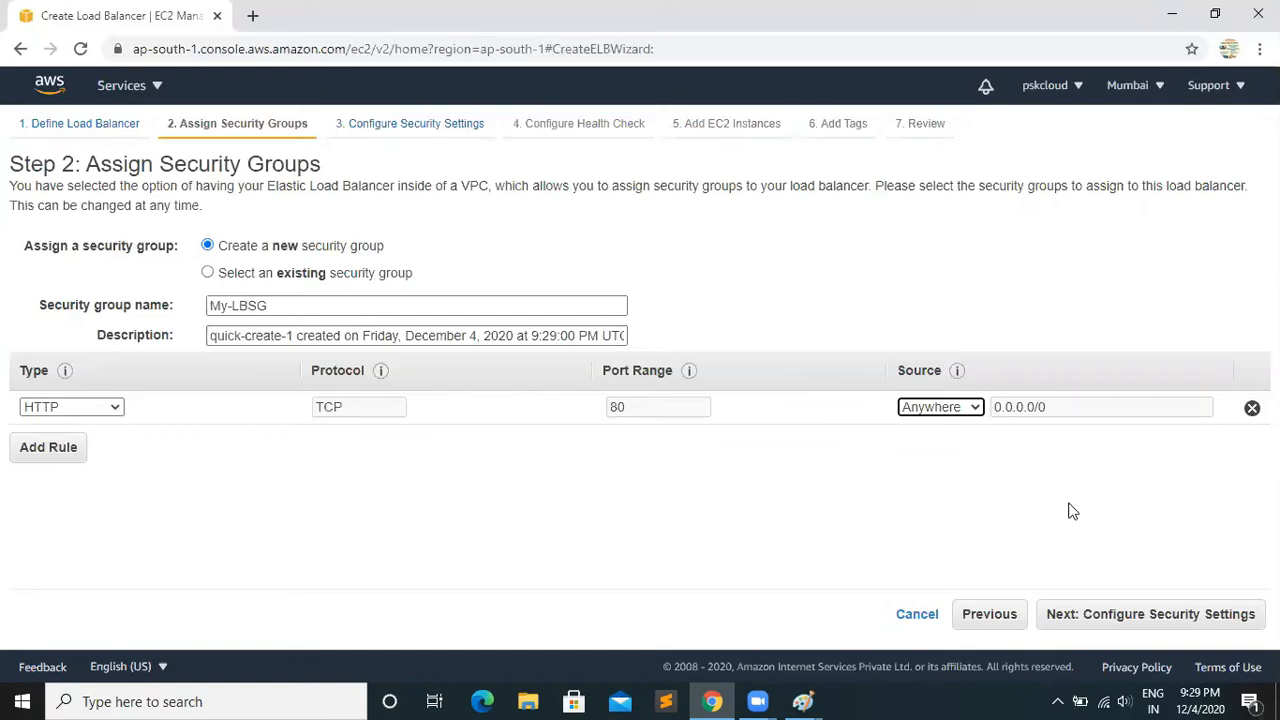
left_click(1116, 626)
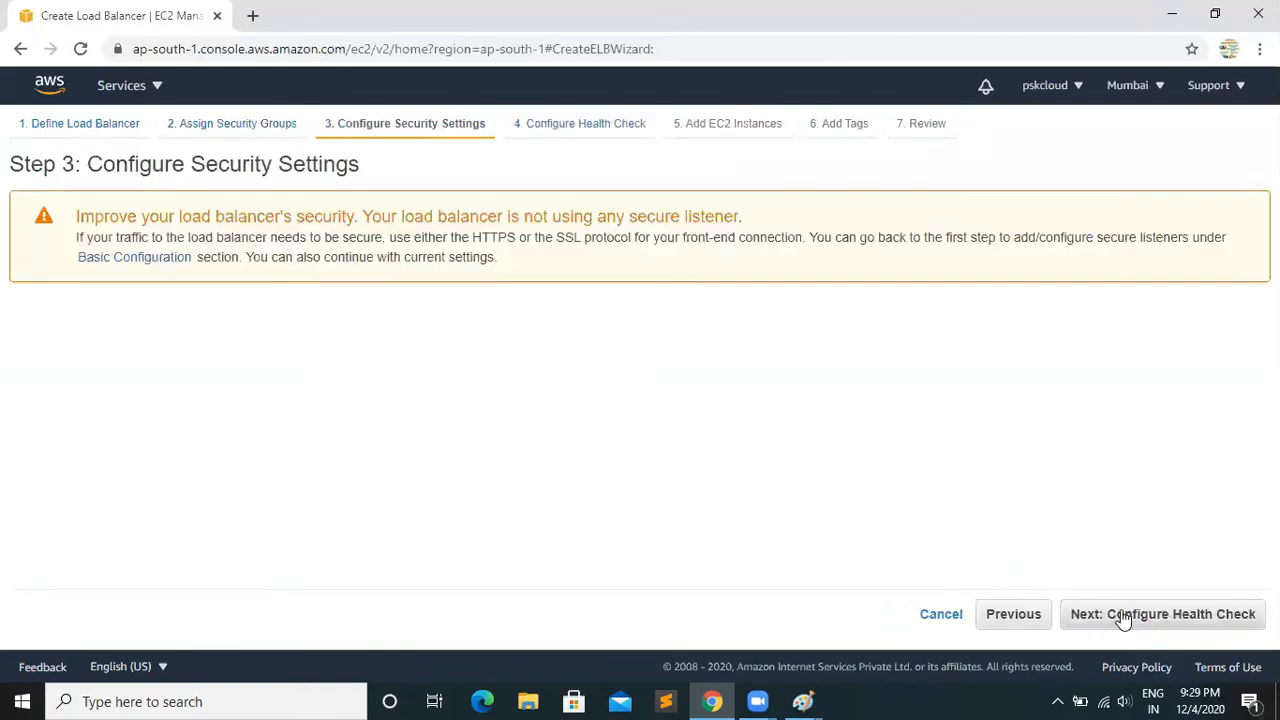
left_click(1124, 618)
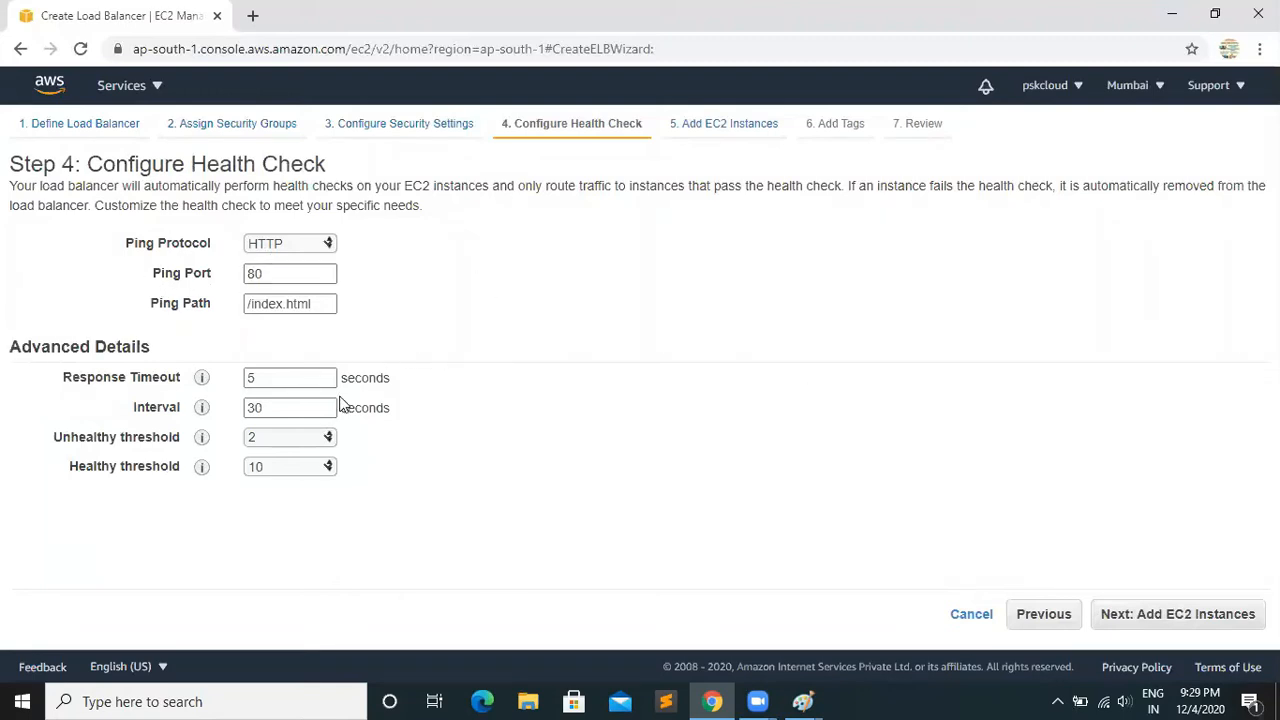
Open Snipping Tool and capture the Configure Health Check page with its ping settings and advanced details
left_click(143, 700)
type("sni")
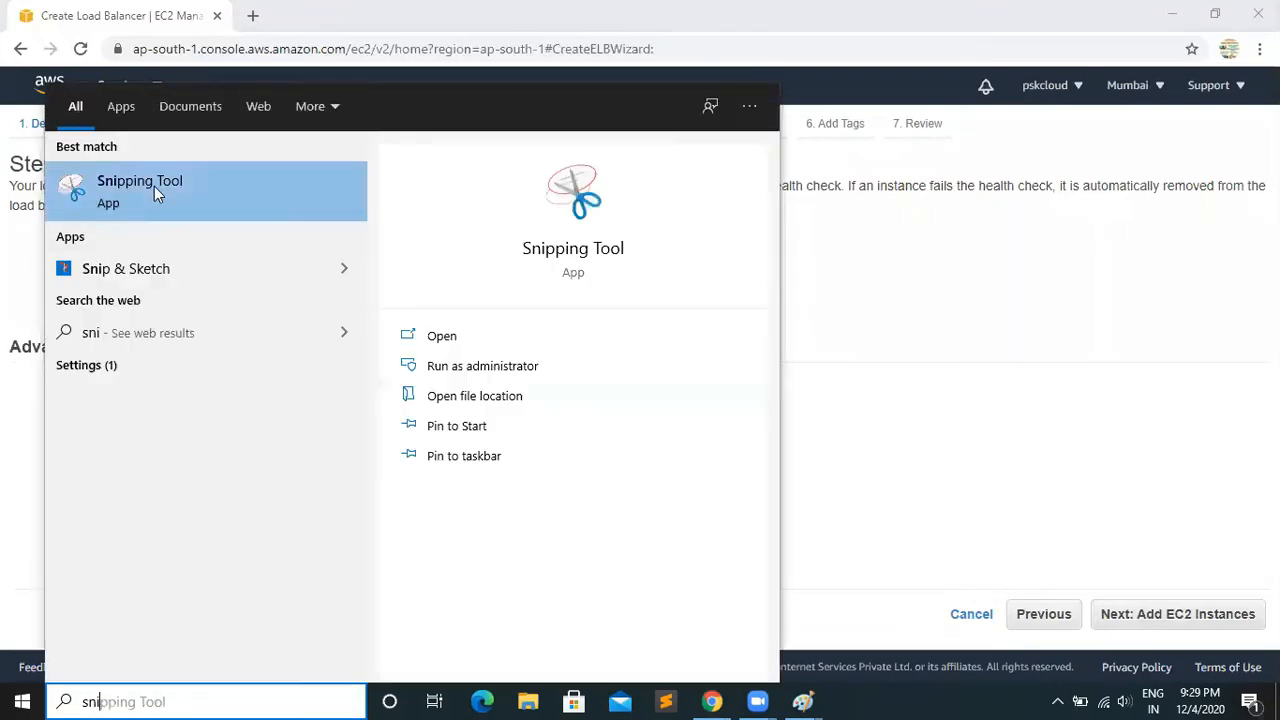
left_click(142, 208)
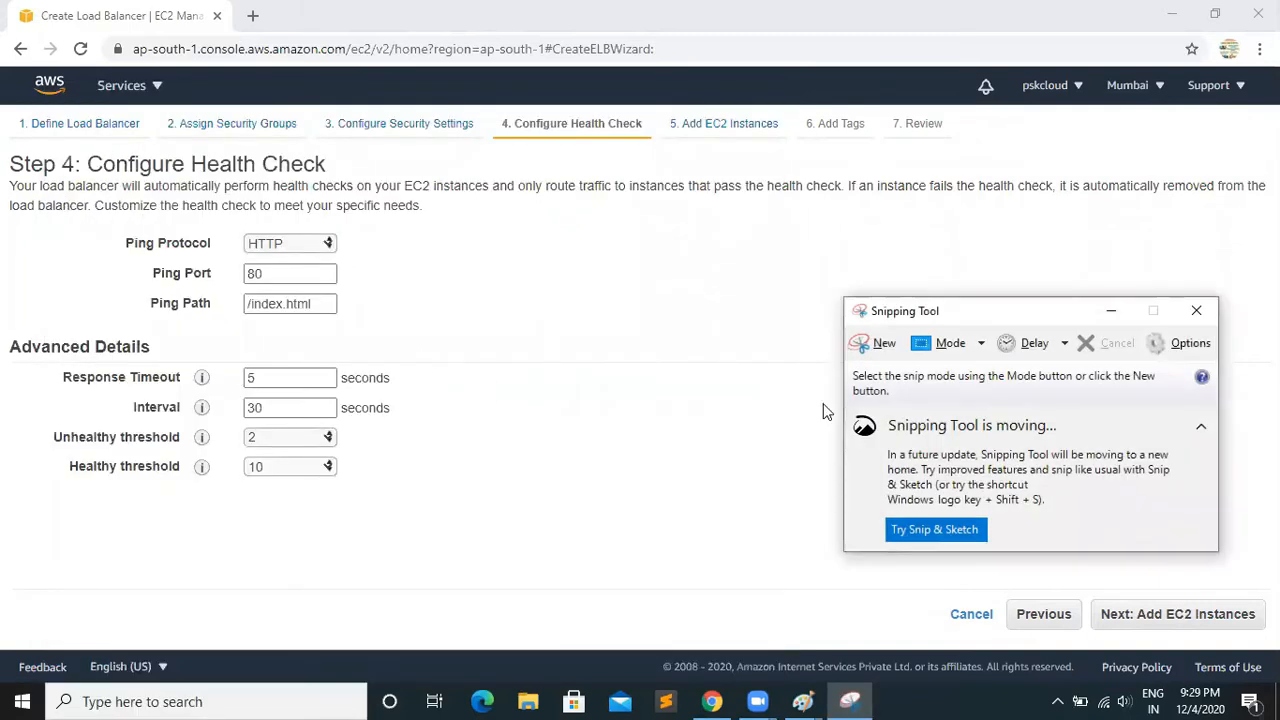
left_click(860, 346)
left_click_drag(8, 150, 965, 625)
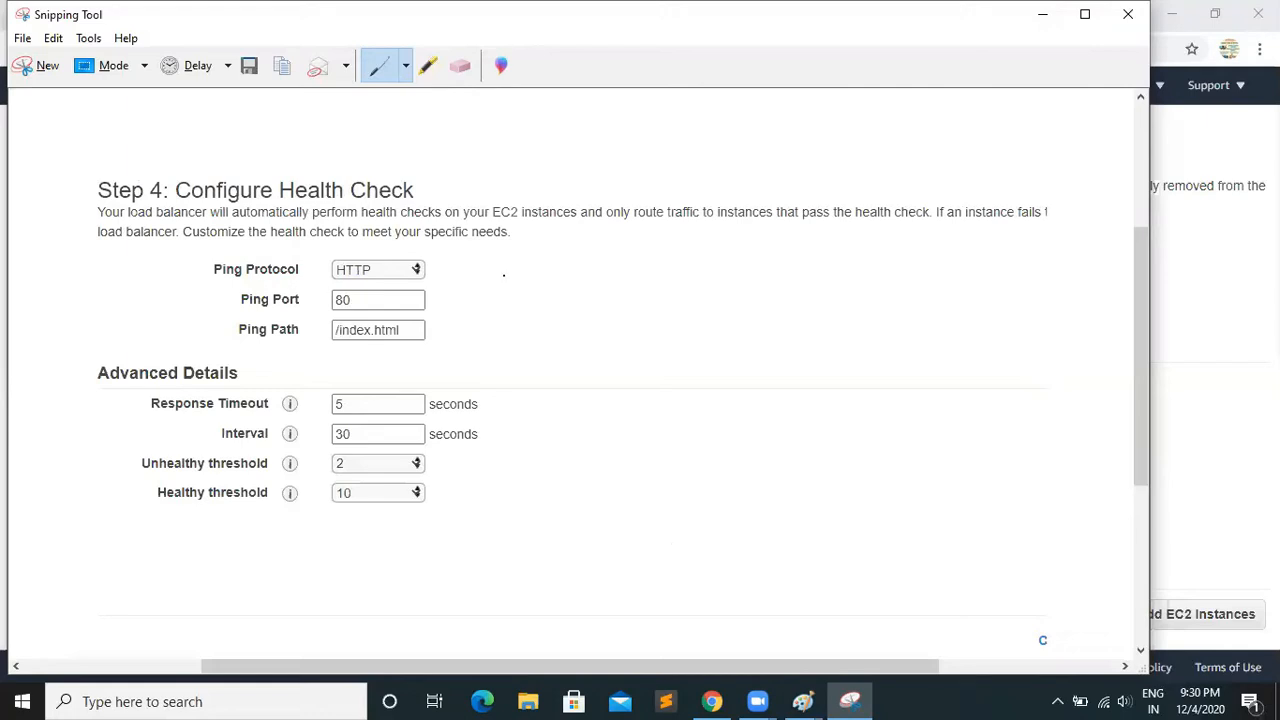
Compare the health check snip with the two-server load balancer diagram in Paint
left_click(825, 700)
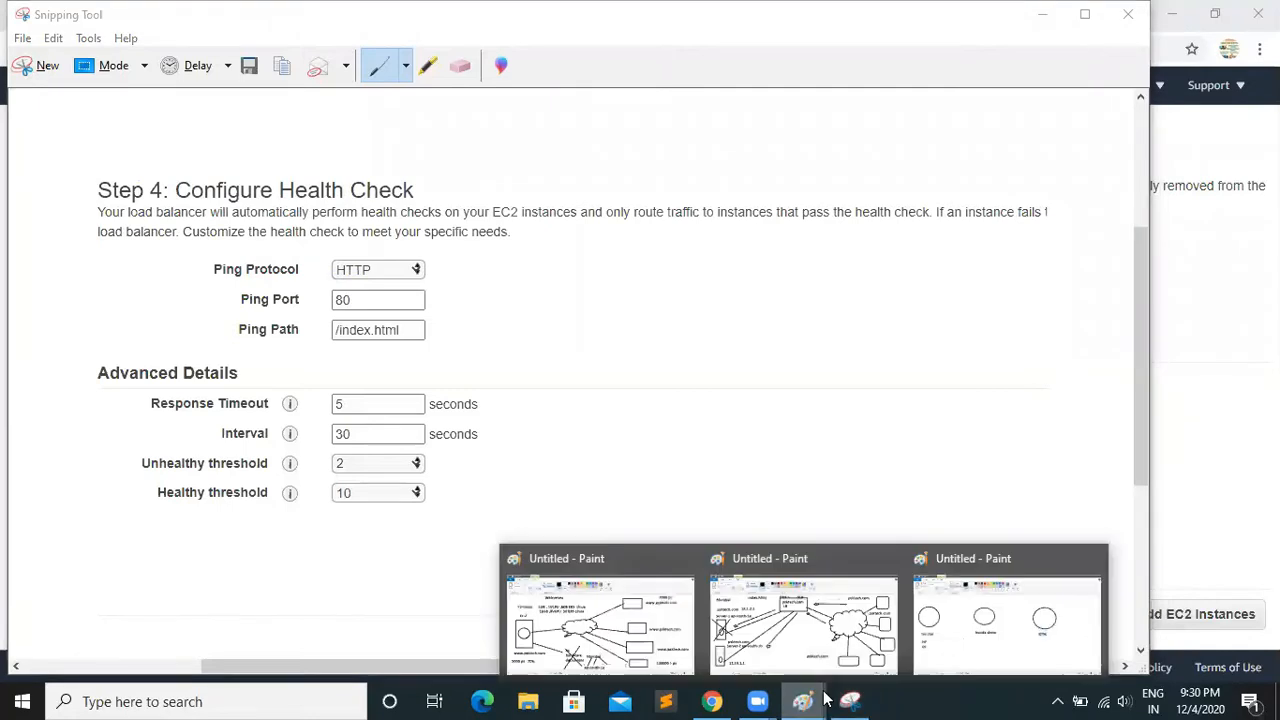
left_click(780, 630)
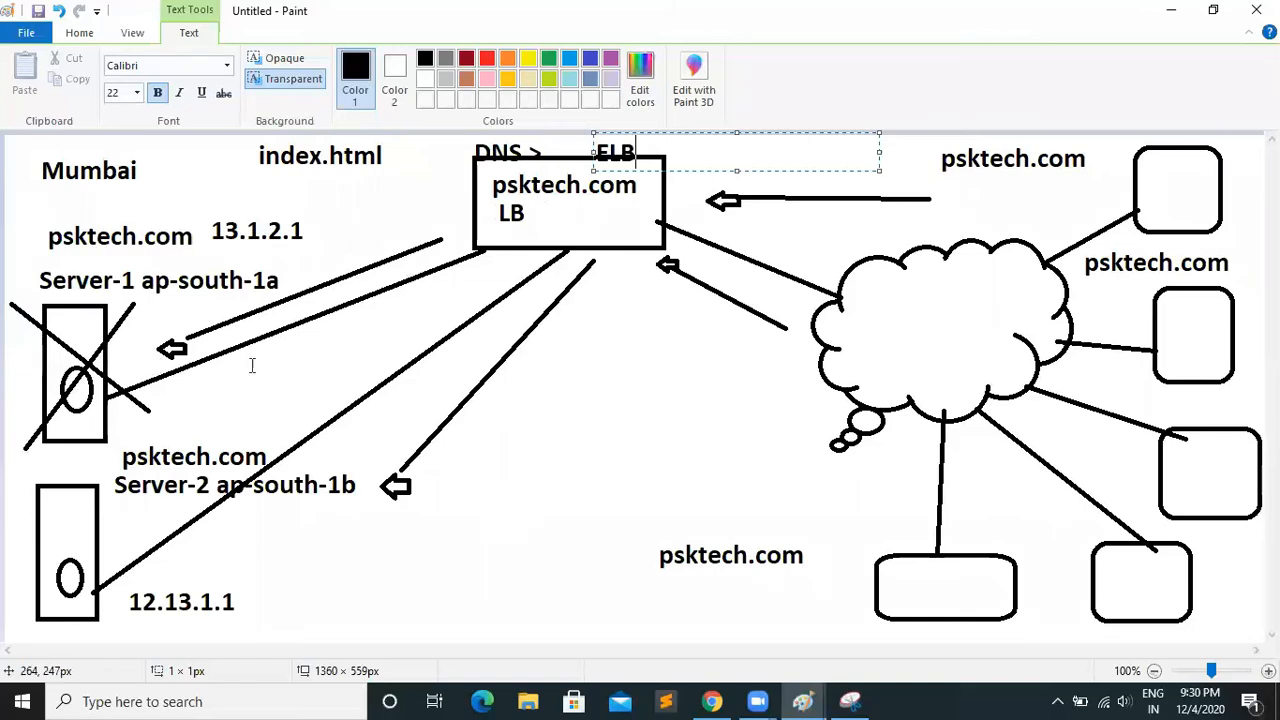
left_click(849, 701)
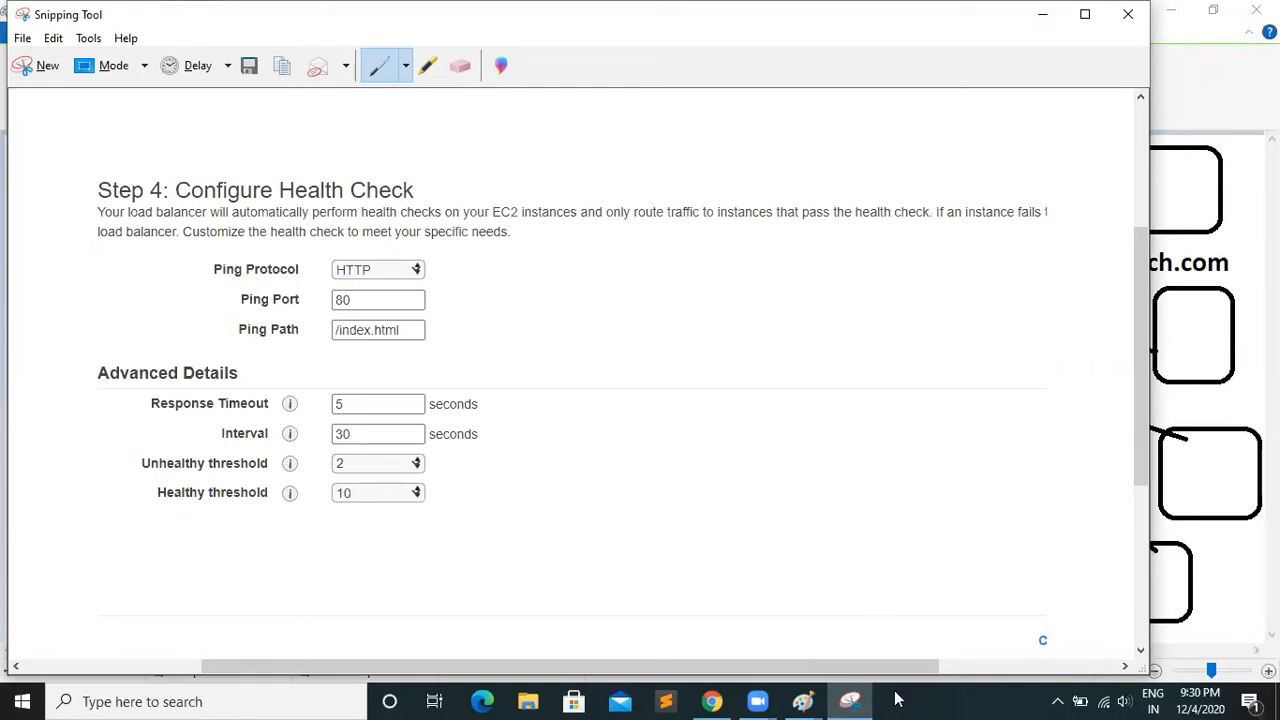
mouse_move(803, 701)
left_click(830, 630)
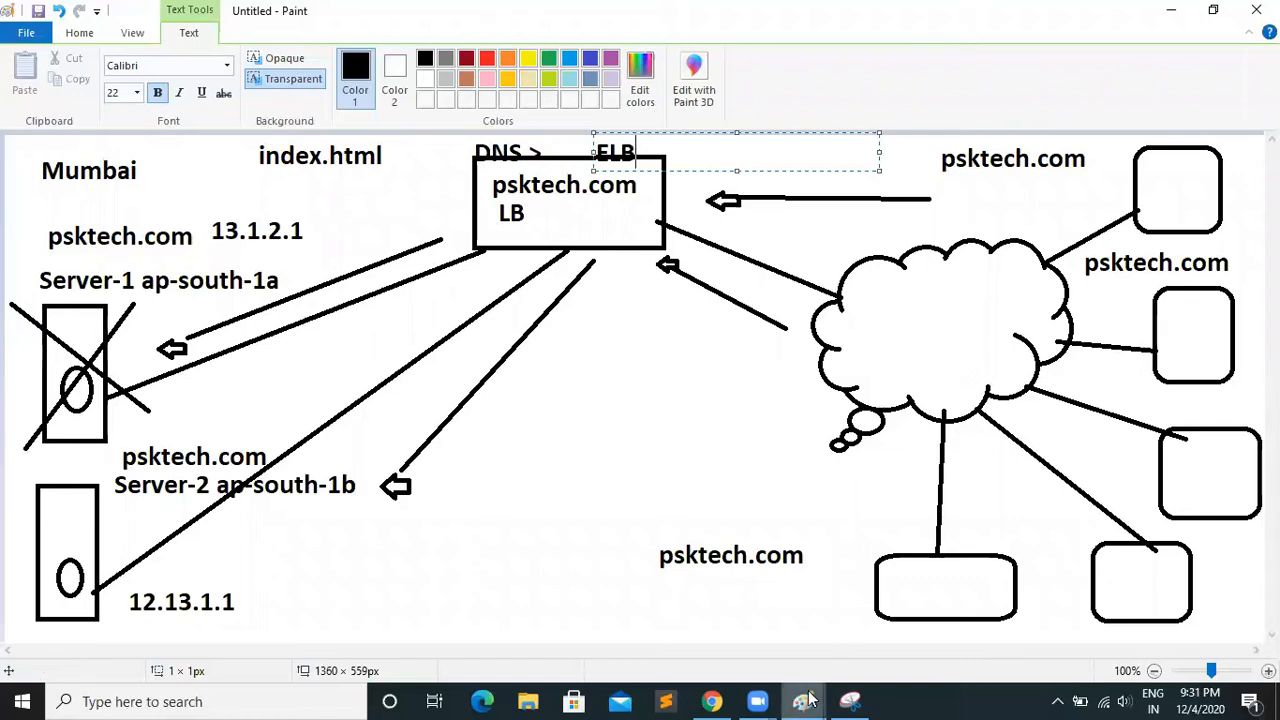
left_click(850, 700)
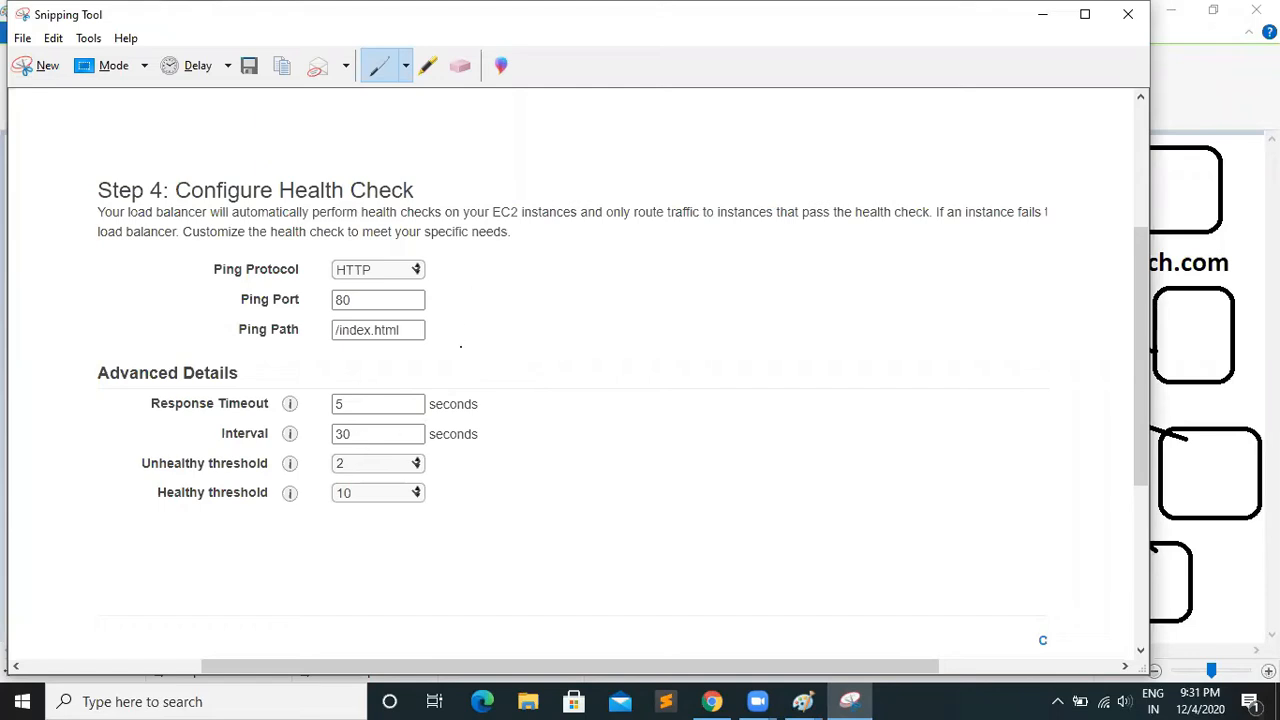
Sketch a server box and a box labelled "LB" on the snip, joined by lines with a "5" above and an arrow toward LB below
left_click_drag(563, 271, 561, 328)
mouse_move(563, 275)
left_mouse_down()
mouse_move(620, 287)
mouse_move(624, 313)
mouse_move(554, 328)
left_mouse_up()
mouse_move(792, 268)
left_mouse_down()
mouse_move(784, 330)
mouse_move(880, 321)
mouse_move(815, 266)
mouse_move(793, 272)
mouse_move(824, 308)
mouse_move(836, 296)
mouse_move(826, 308)
mouse_move(835, 292)
mouse_move(821, 289)
left_mouse_up()
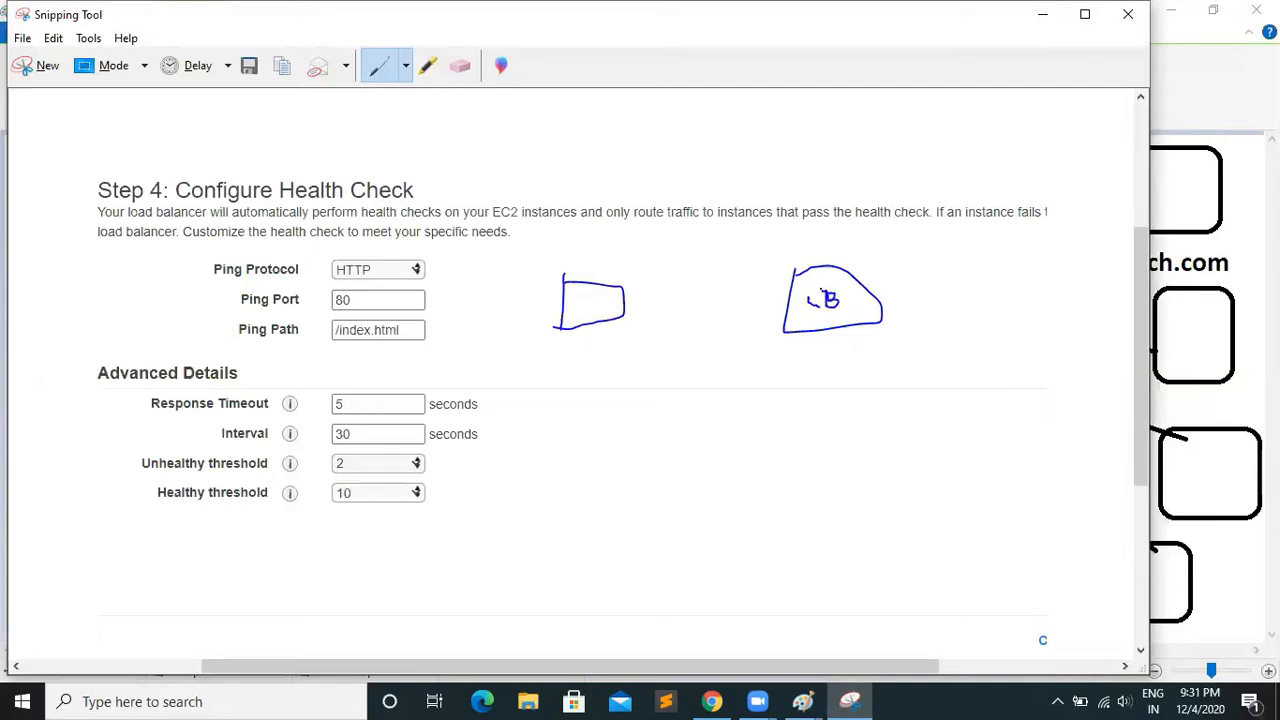
mouse_move(620, 302)
left_mouse_down()
mouse_move(794, 305)
mouse_move(639, 284)
left_mouse_up()
left_click_drag(696, 254, 641, 272)
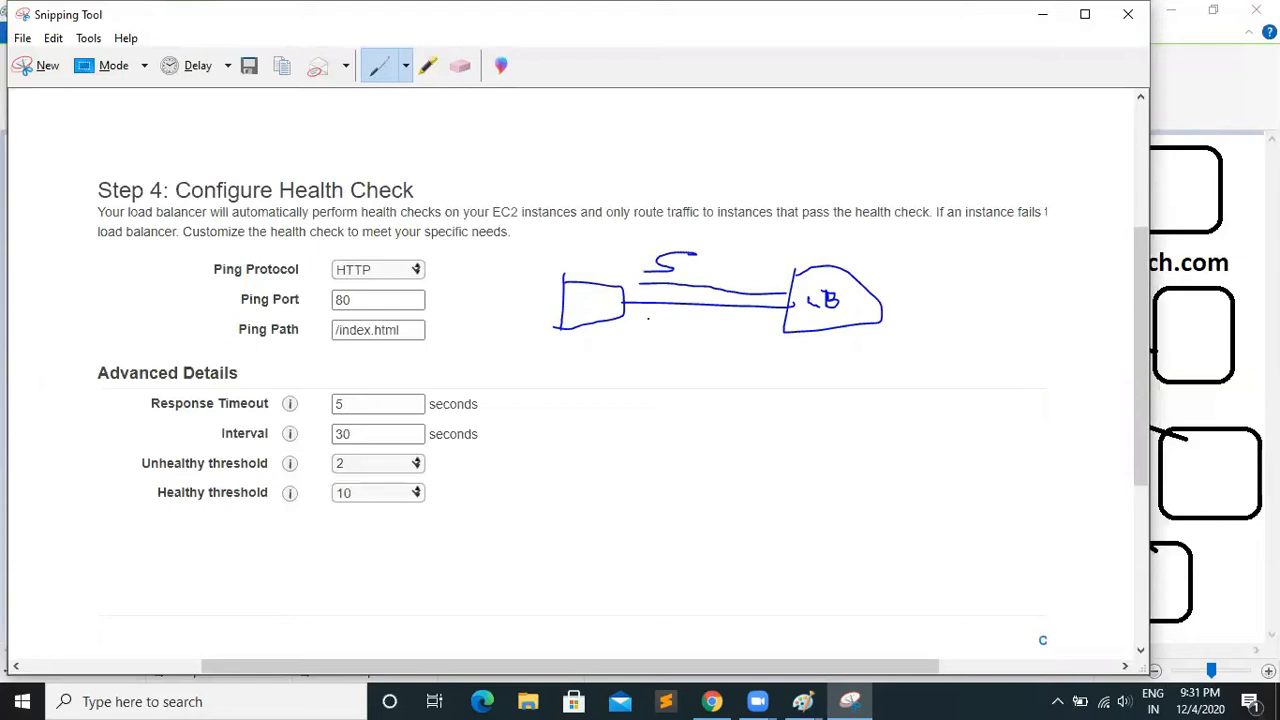
mouse_move(634, 318)
left_mouse_down()
mouse_move(762, 329)
mouse_move(748, 336)
left_mouse_up()
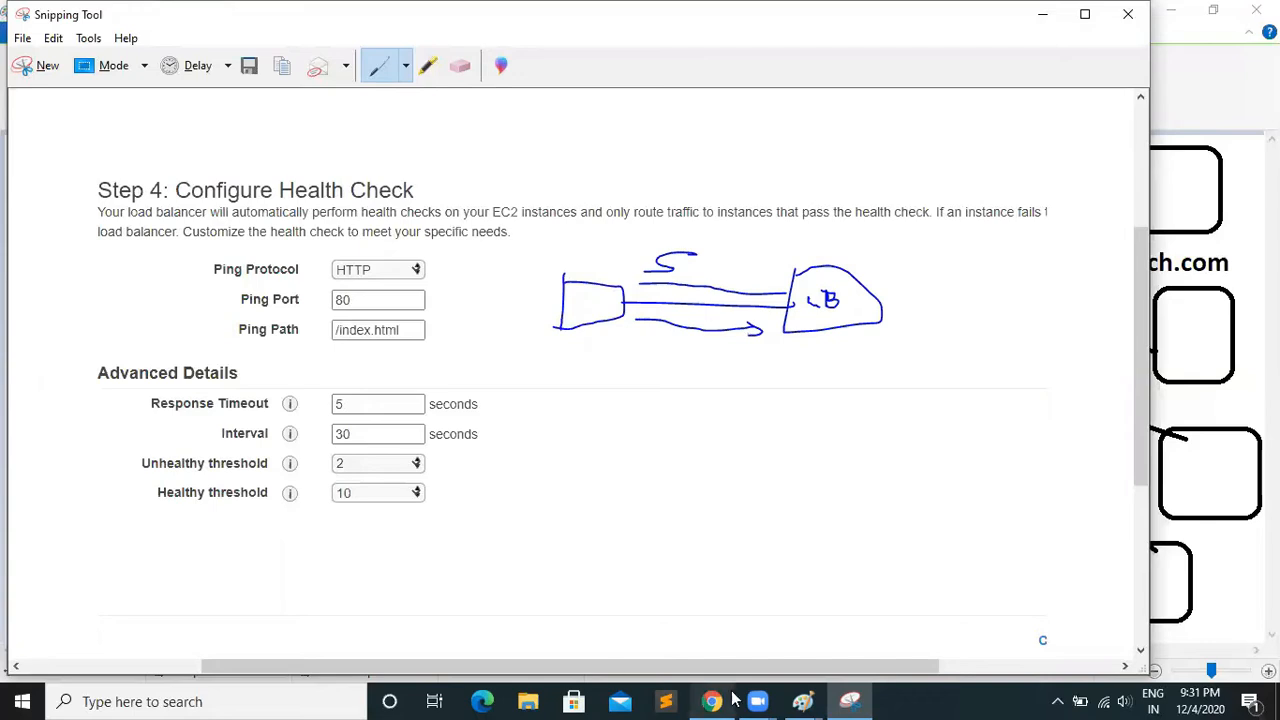
Revisit the two-server Paint diagram, and draw a return arrow from LB toward the server box on the snip with a cross below it
left_click(852, 700)
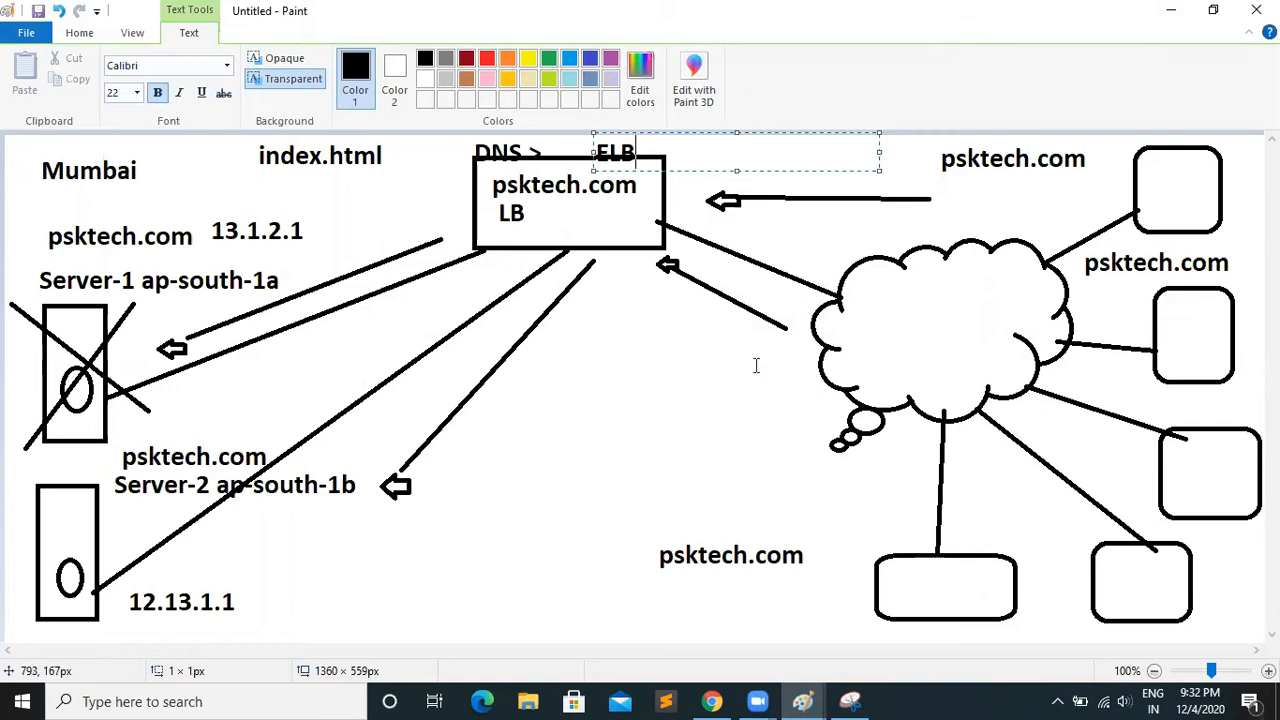
left_click(805, 700)
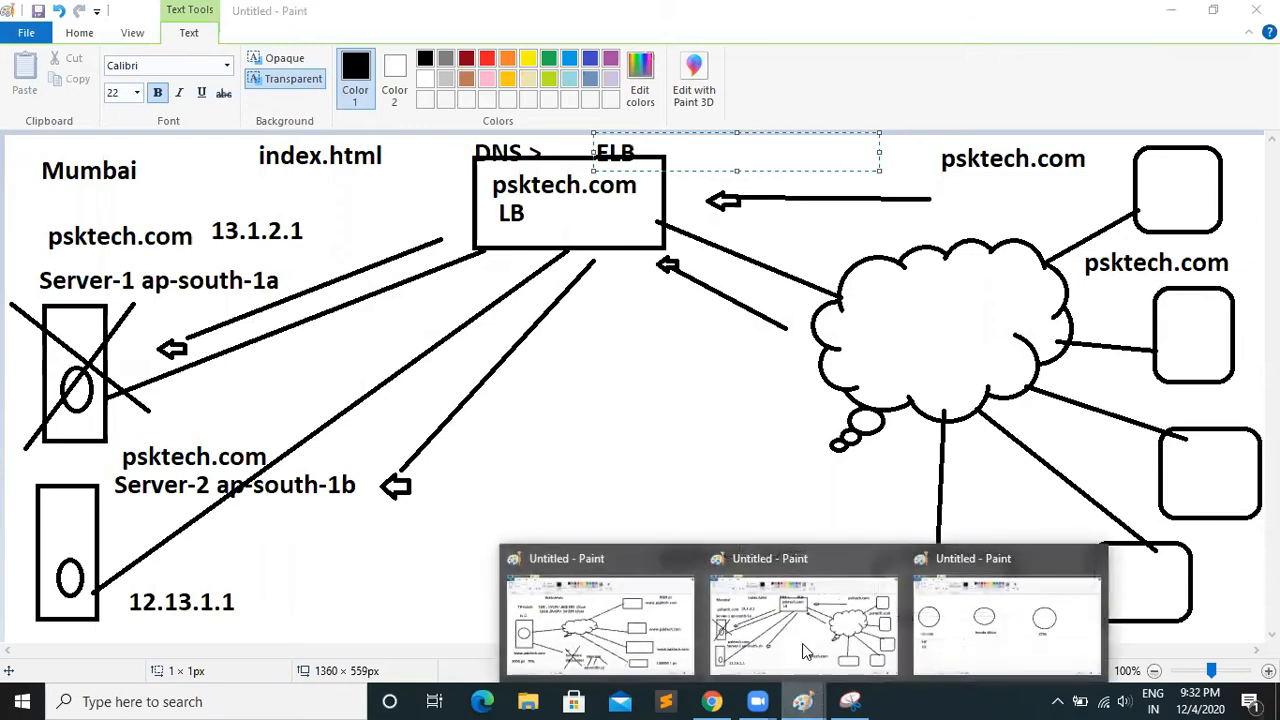
left_click(846, 701)
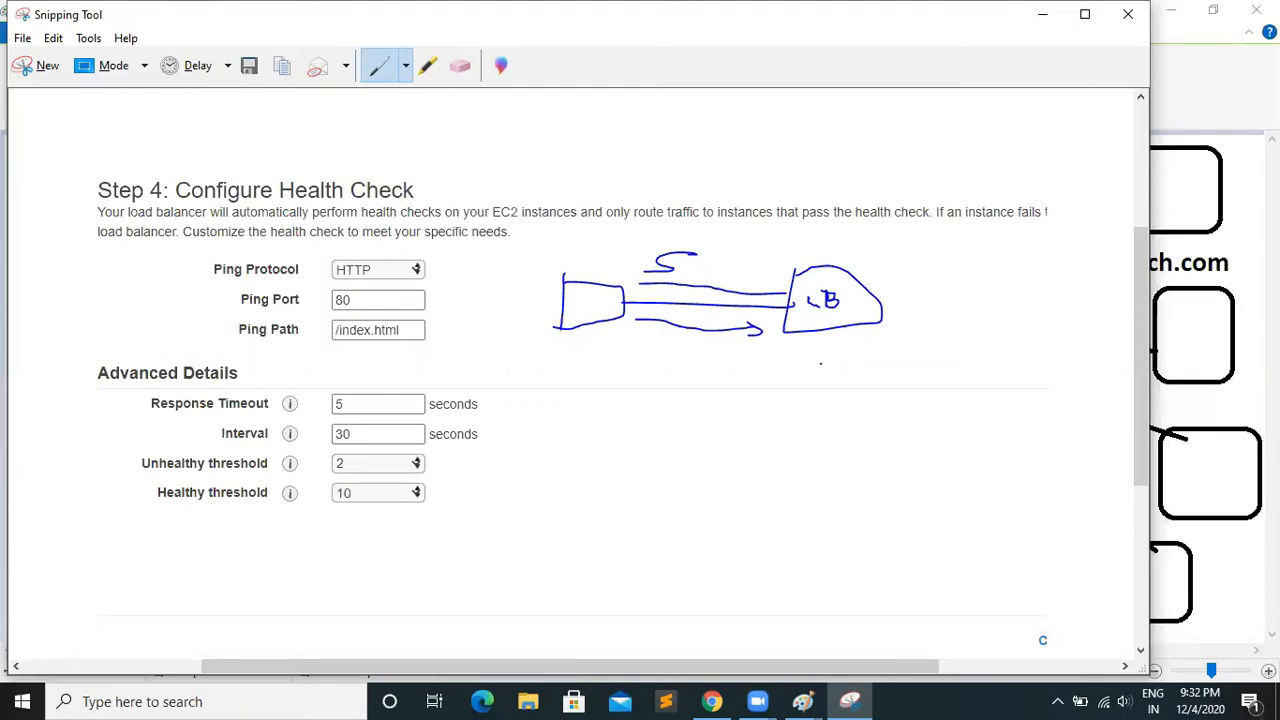
mouse_move(771, 361)
left_mouse_down()
mouse_move(620, 372)
mouse_move(650, 380)
left_mouse_up()
mouse_move(680, 387)
left_mouse_down()
mouse_move(732, 414)
mouse_move(640, 456)
left_mouse_up()
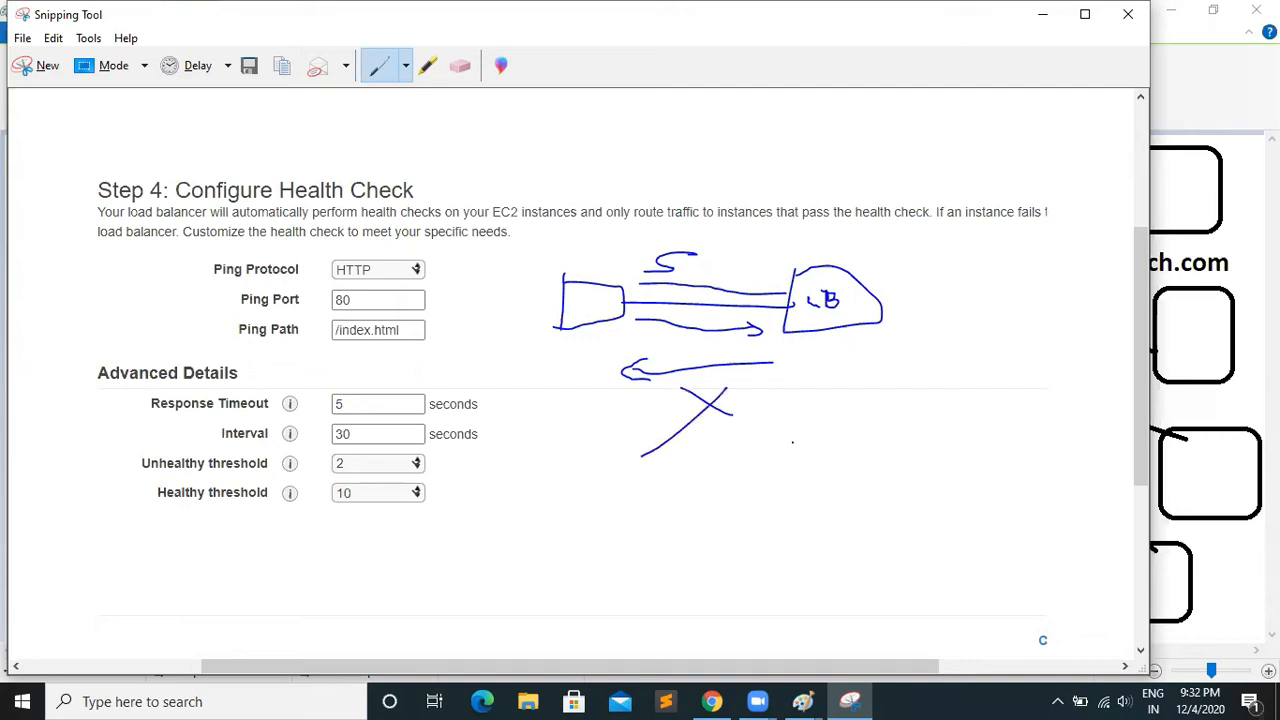
Draw a long arrow toward the server side below the existing cross on the snip, and cross out the server box
mouse_move(822, 441)
left_mouse_down()
mouse_move(570, 468)
mouse_move(587, 487)
mouse_move(611, 486)
left_mouse_up()
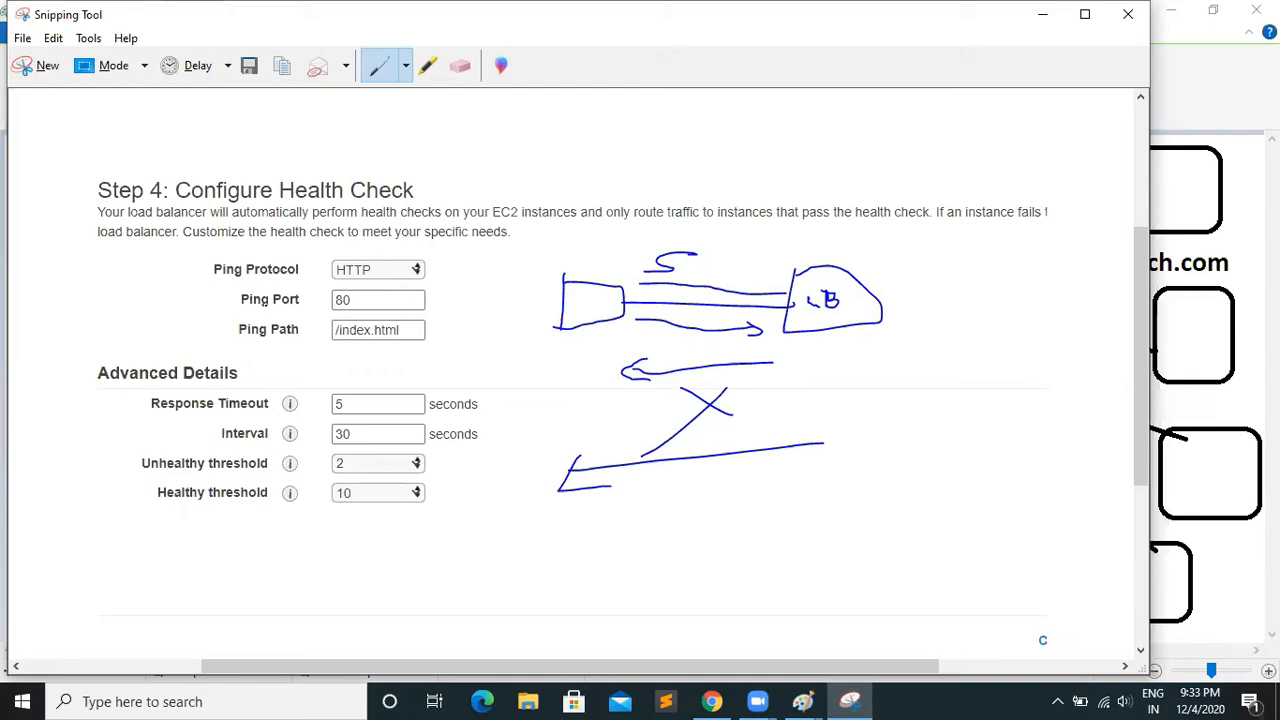
left_click_drag(549, 268, 606, 324)
left_click_drag(617, 252, 542, 376)
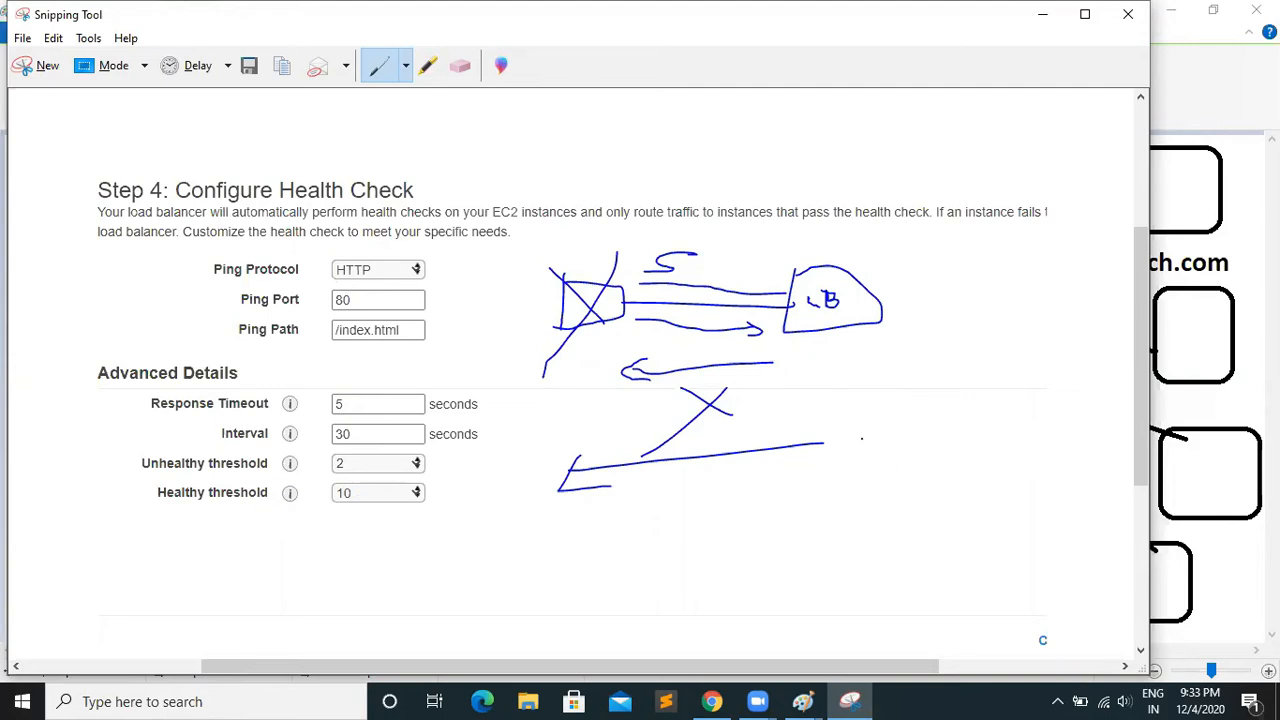
Add further arrows below on the snip: one toward the server side, one toward the LB side, and three more toward the server side
mouse_move(818, 493)
left_mouse_down()
mouse_move(600, 514)
mouse_move(628, 521)
left_mouse_up()
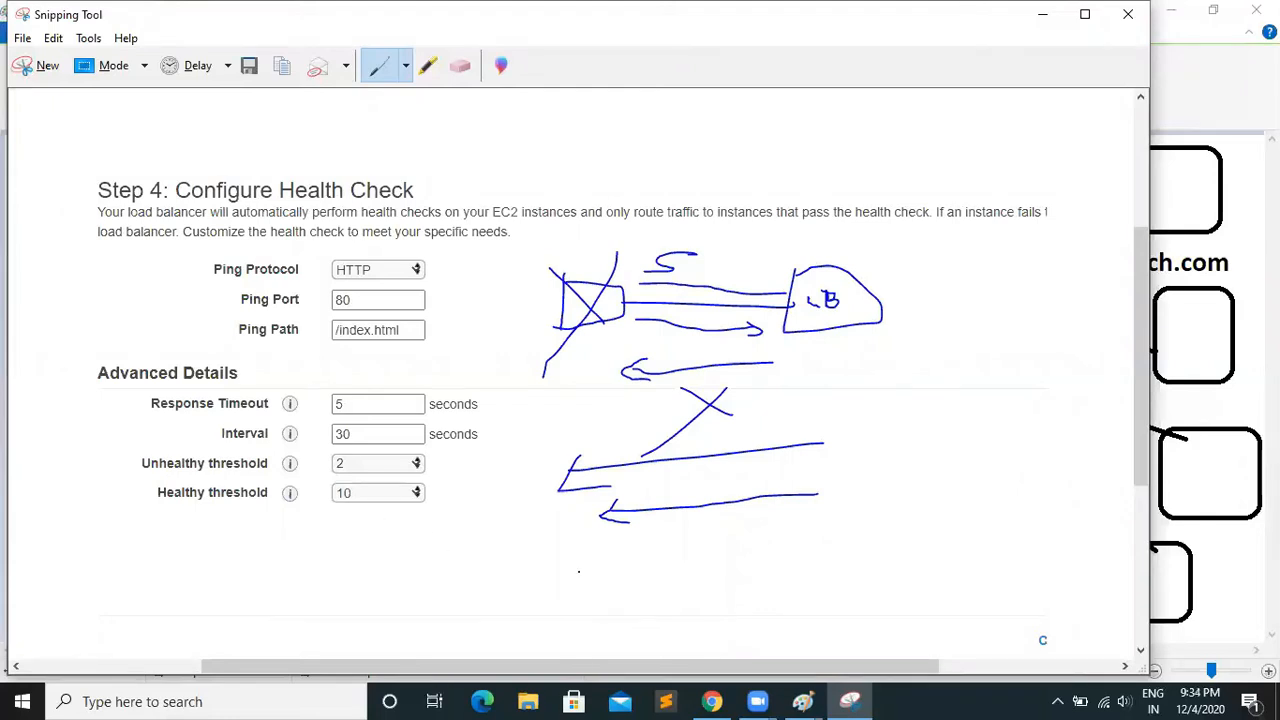
mouse_move(601, 543)
left_mouse_down()
mouse_move(840, 537)
mouse_move(866, 548)
mouse_move(808, 574)
left_mouse_up()
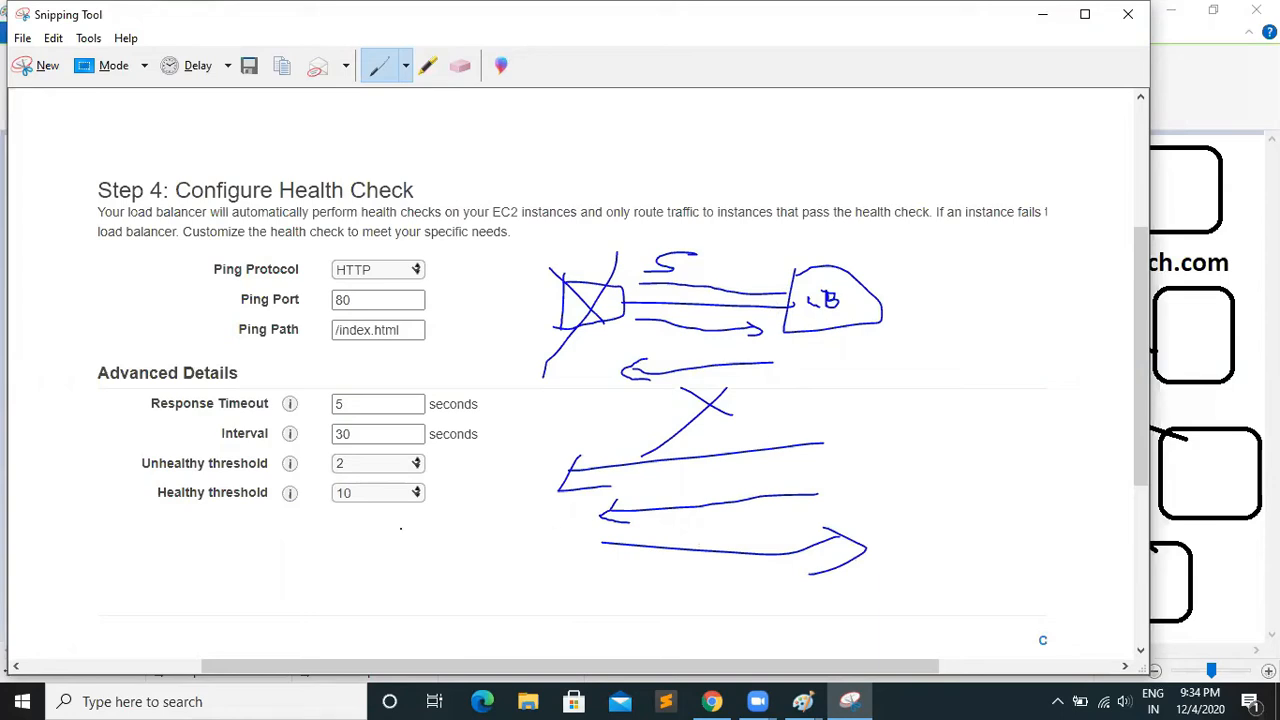
left_click_drag(784, 597, 590, 606)
mouse_move(813, 600)
left_mouse_down()
mouse_move(602, 619)
mouse_move(645, 630)
mouse_move(632, 656)
mouse_move(708, 656)
left_mouse_up()
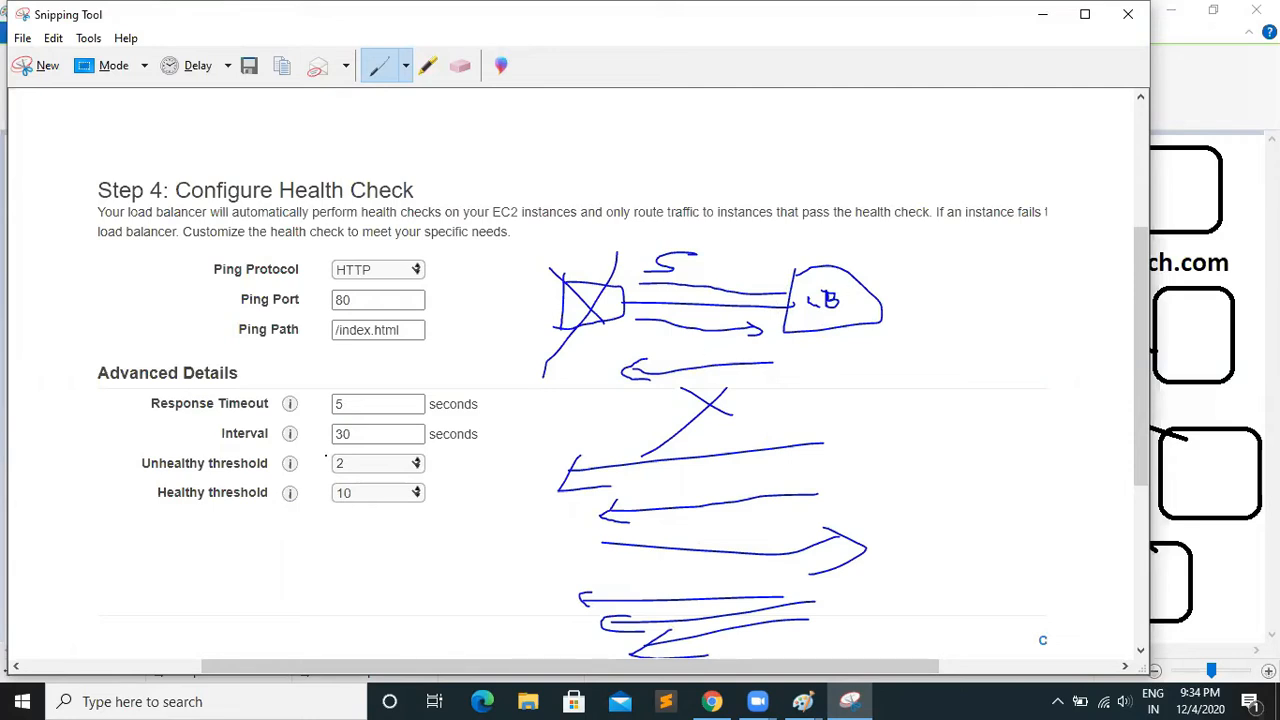
Switch to Chrome and set the health check's response timeout to 2 seconds and interval to 5 seconds
left_click(713, 700)
double_click(269, 378)
type("2")
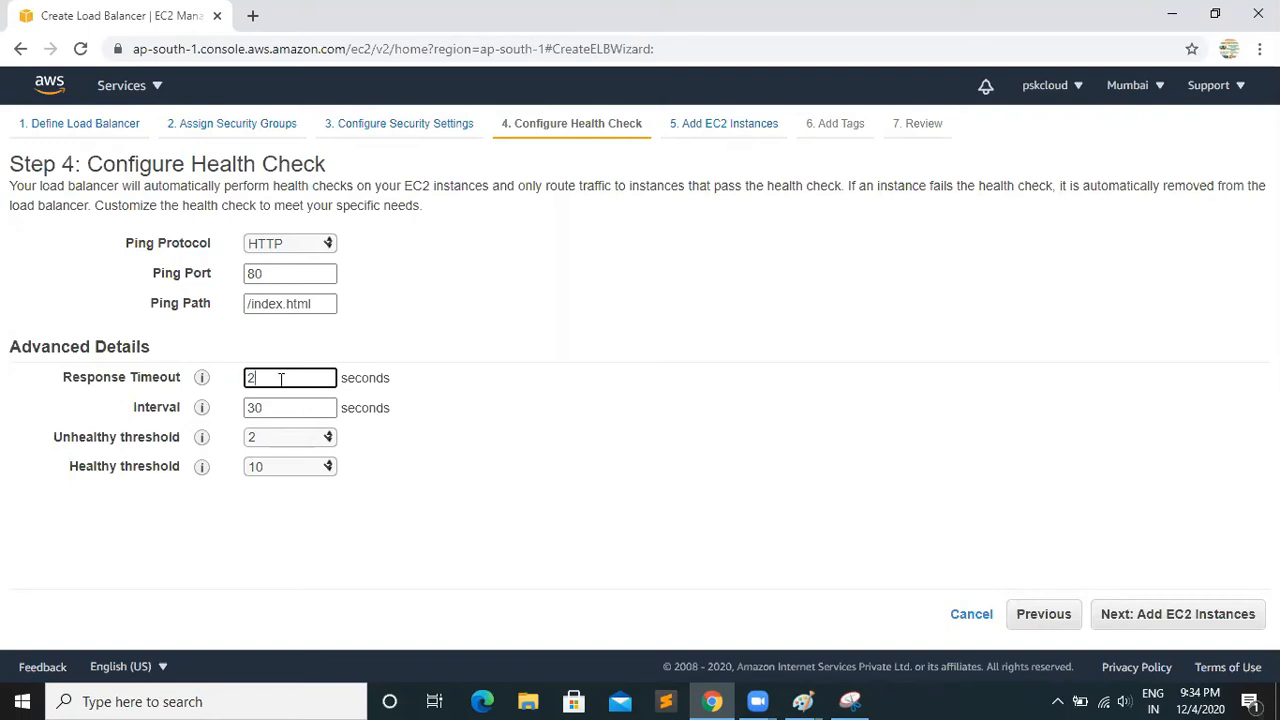
double_click(268, 409)
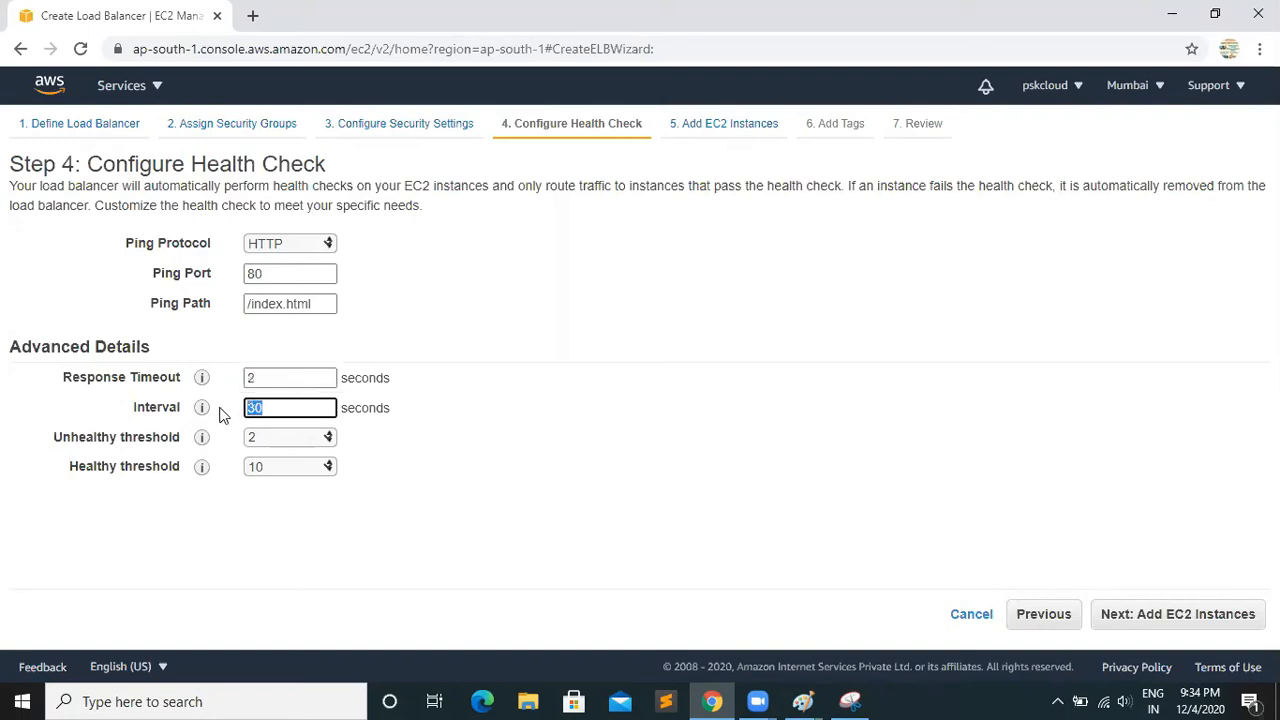
type("5")
Examine the options for the unhealthy and healthy thresholds, keeping 2 and 10 selected
left_click(325, 440)
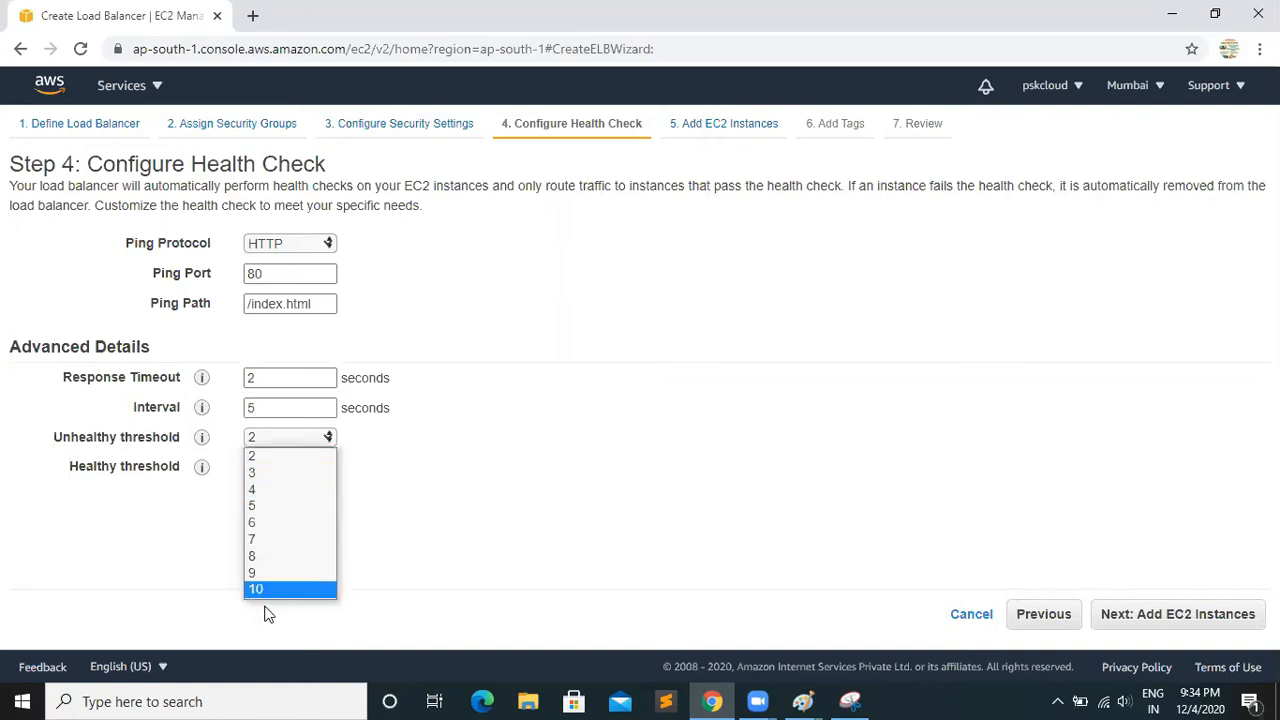
left_click(281, 458)
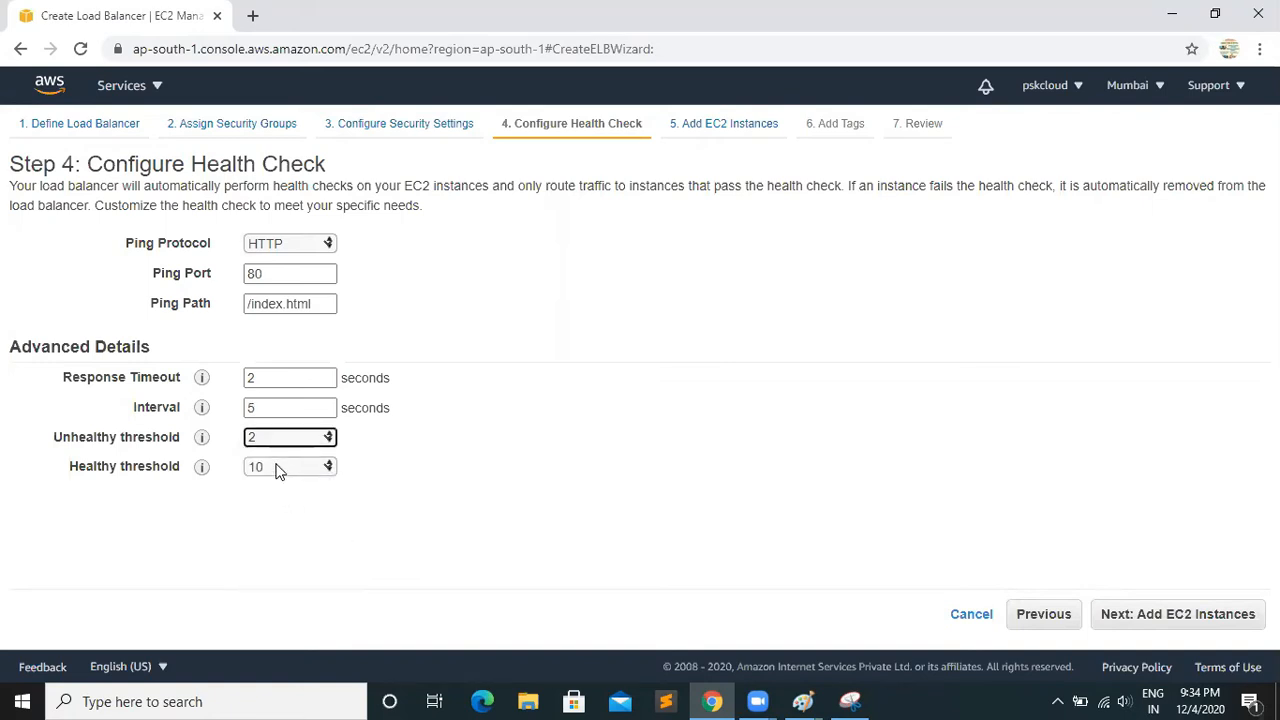
left_click(280, 468)
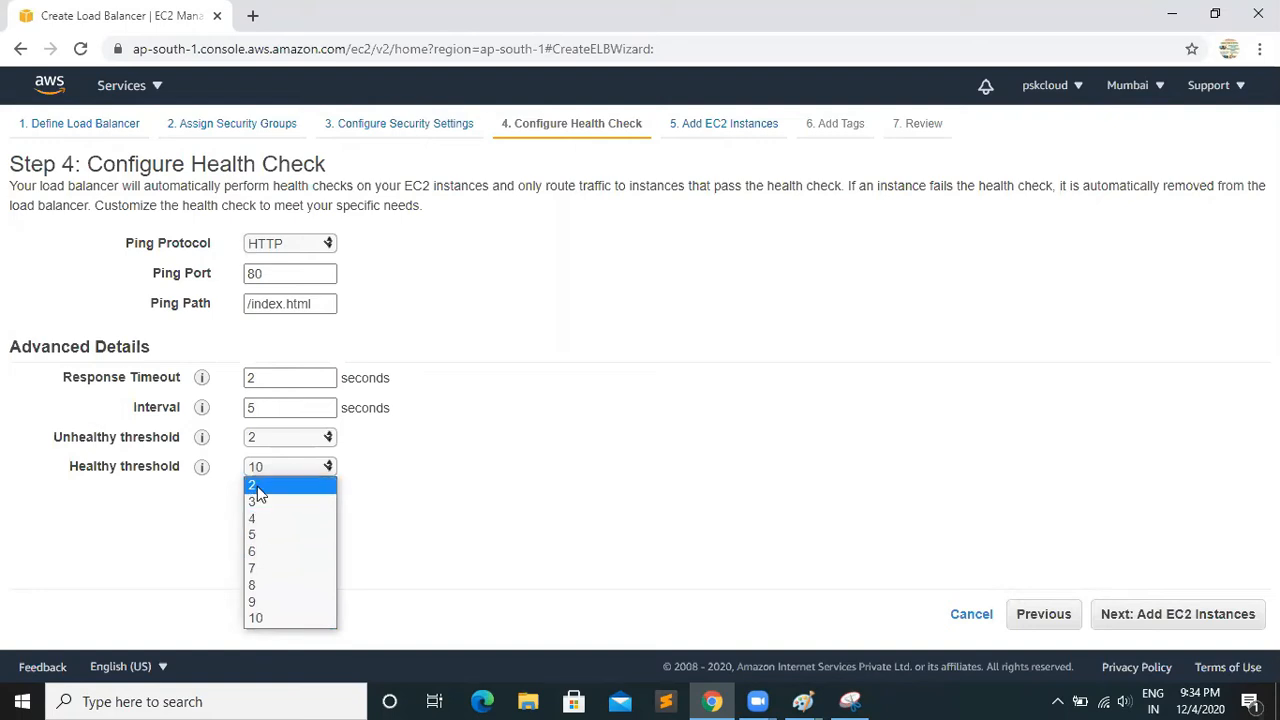
left_click(443, 458)
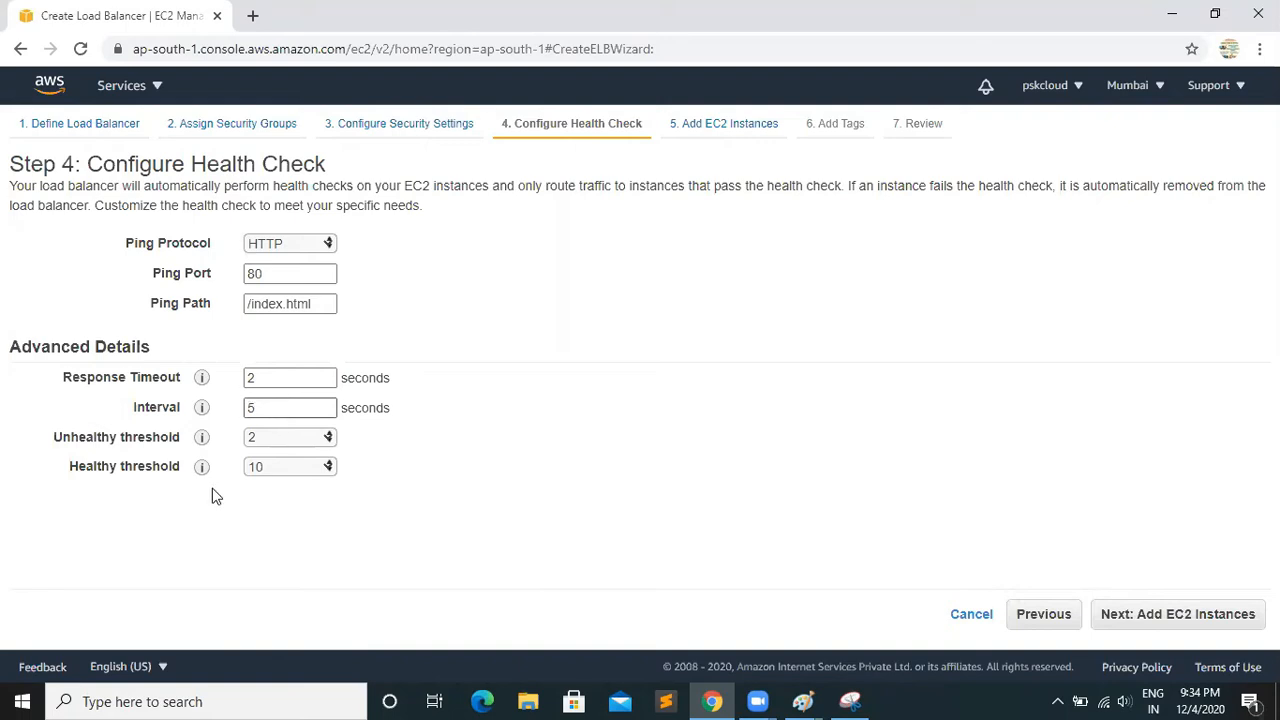
Set the health check interval to 30 seconds and the response timeout to 5 seconds
double_click(252, 408)
mouse_move(200, 414)
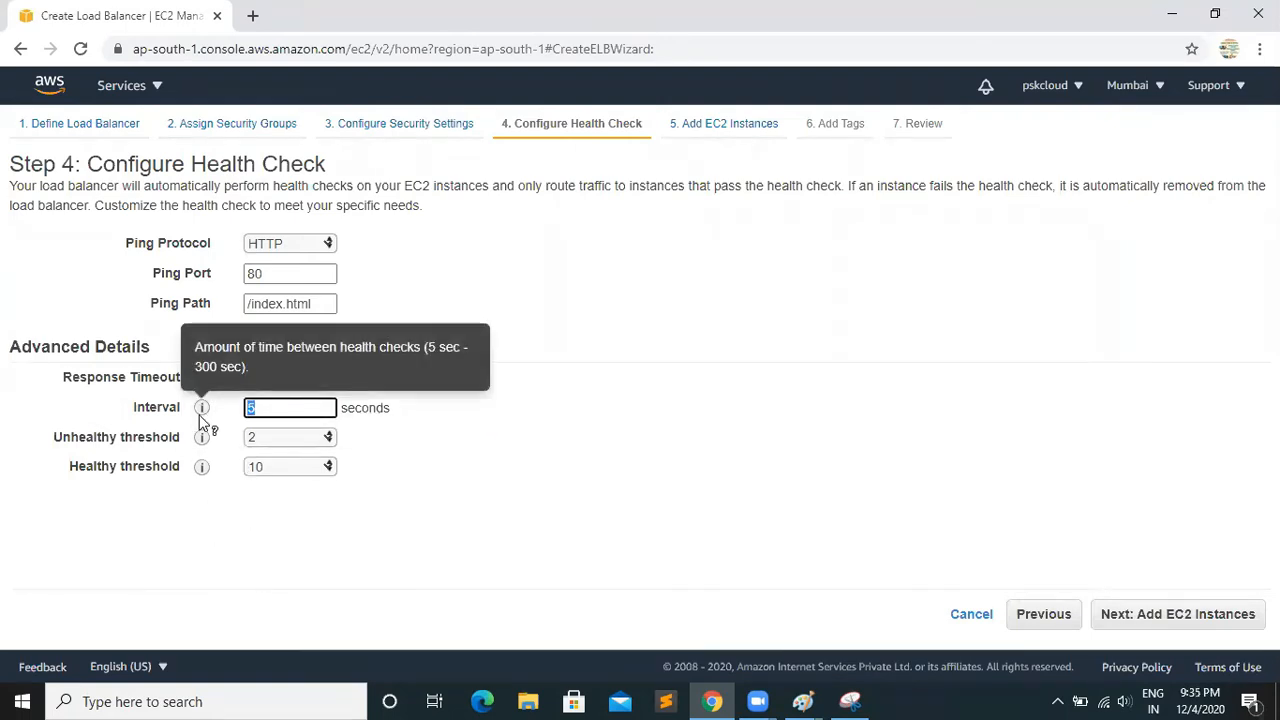
type("30")
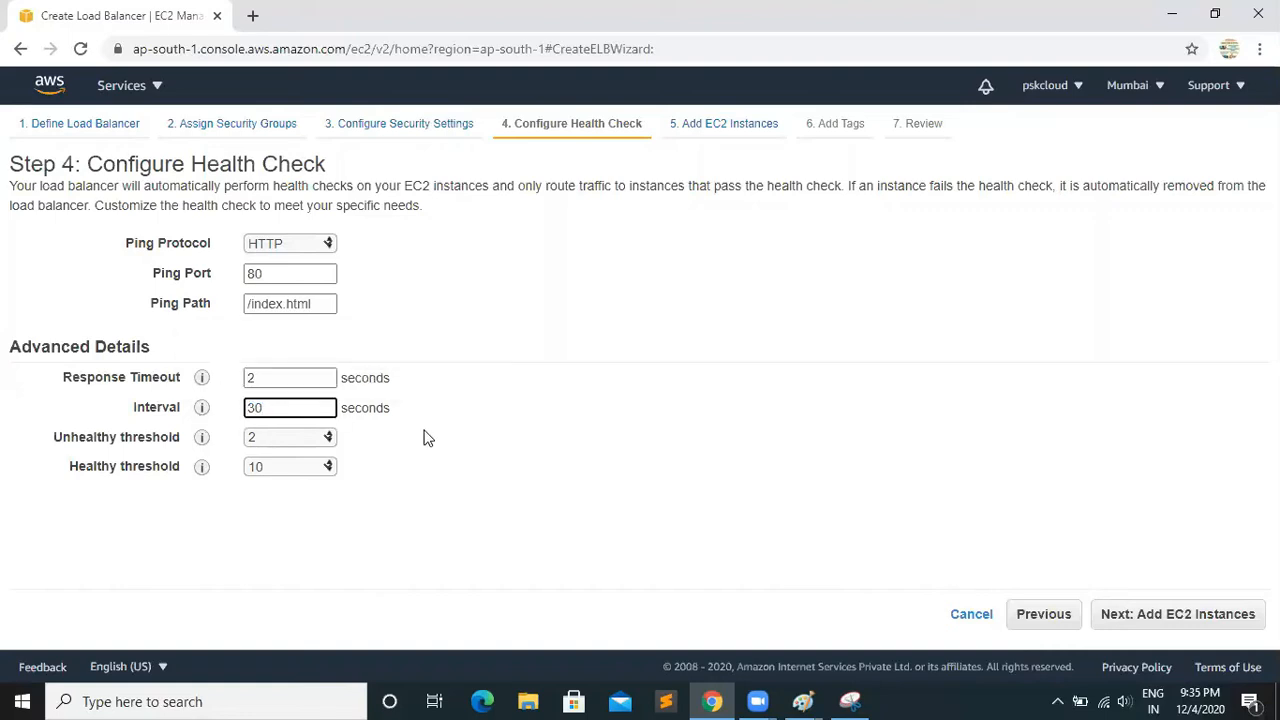
left_click(265, 378)
left_click_drag(265, 378, 235, 388)
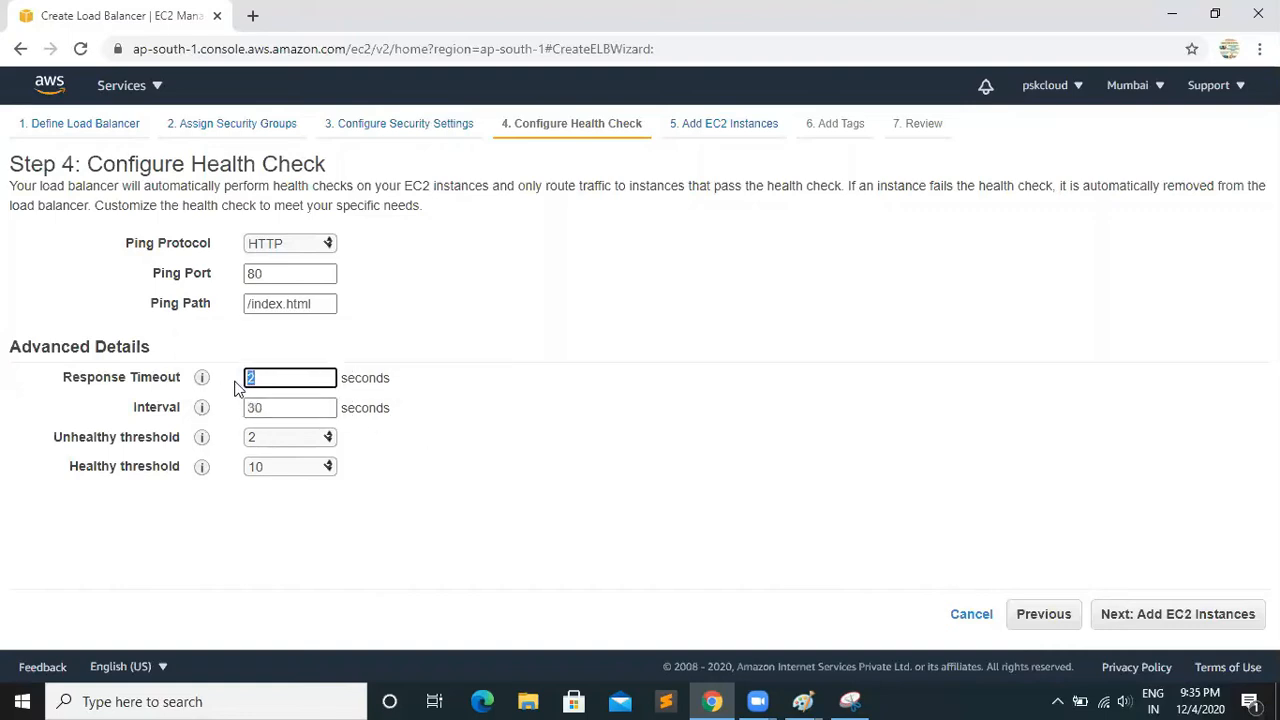
type("5")
Examine the available ping protocol options, keeping HTTP selected
left_click(317, 246)
left_click(317, 246)
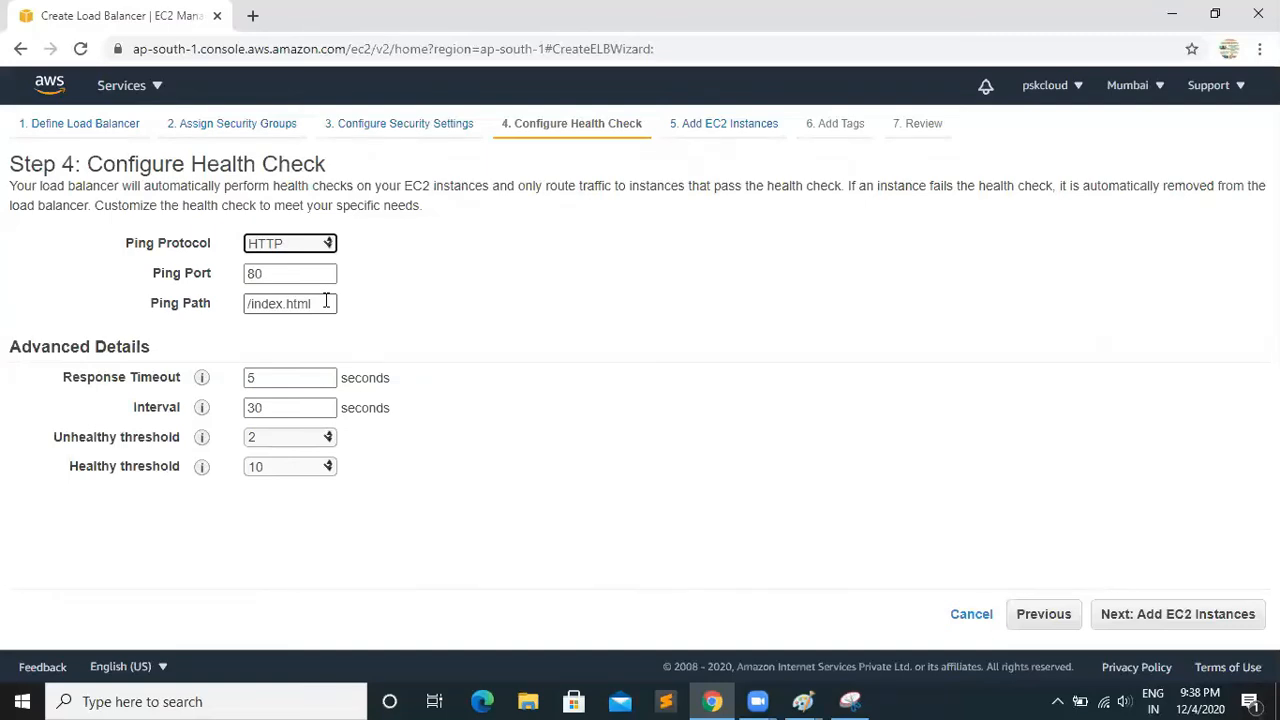
left_click(322, 243)
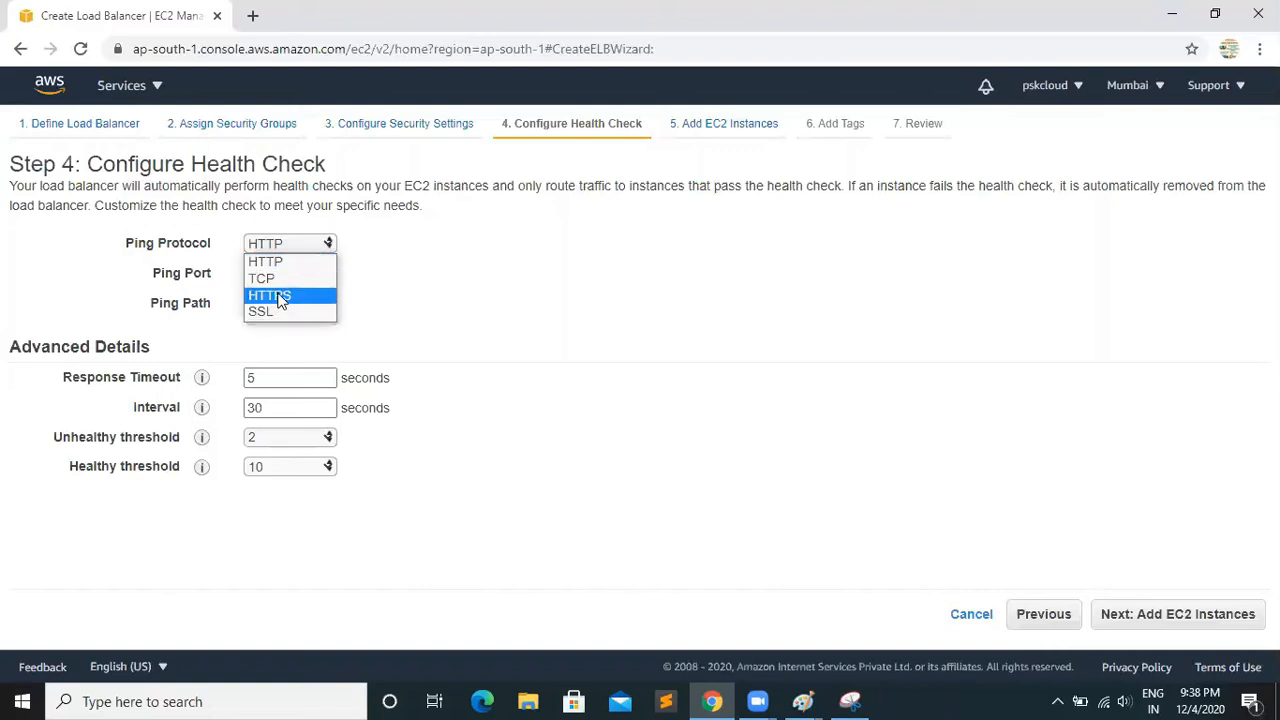
left_click(469, 250)
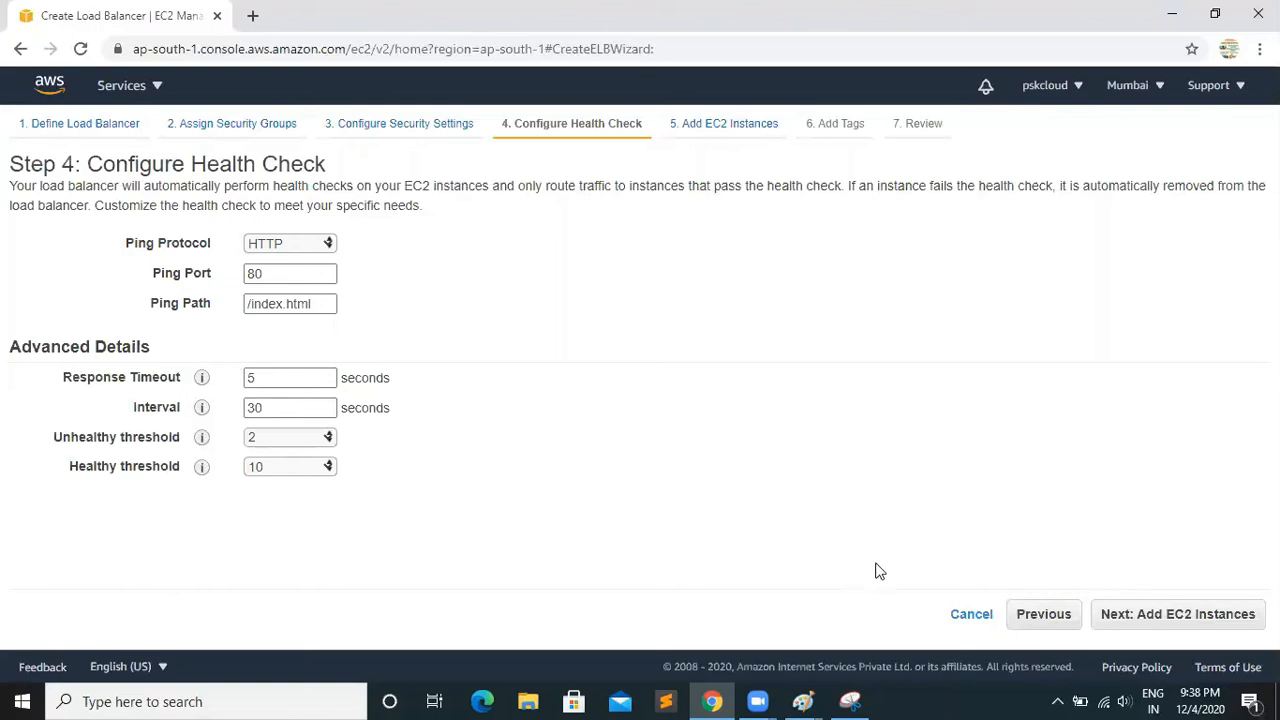
Proceed to the load balancer review, adding no EC2 instances, keeping the zone distribution options enabled, and leaving the tags empty
left_click(1163, 618)
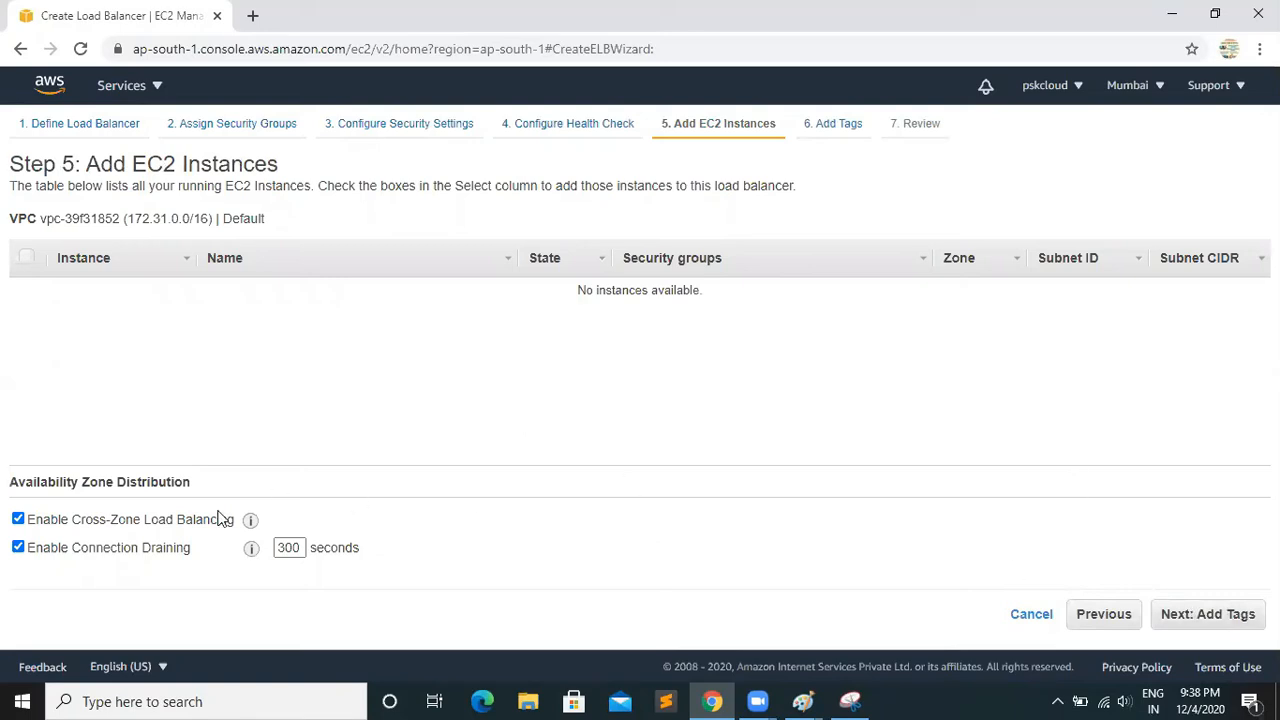
left_click(1207, 615)
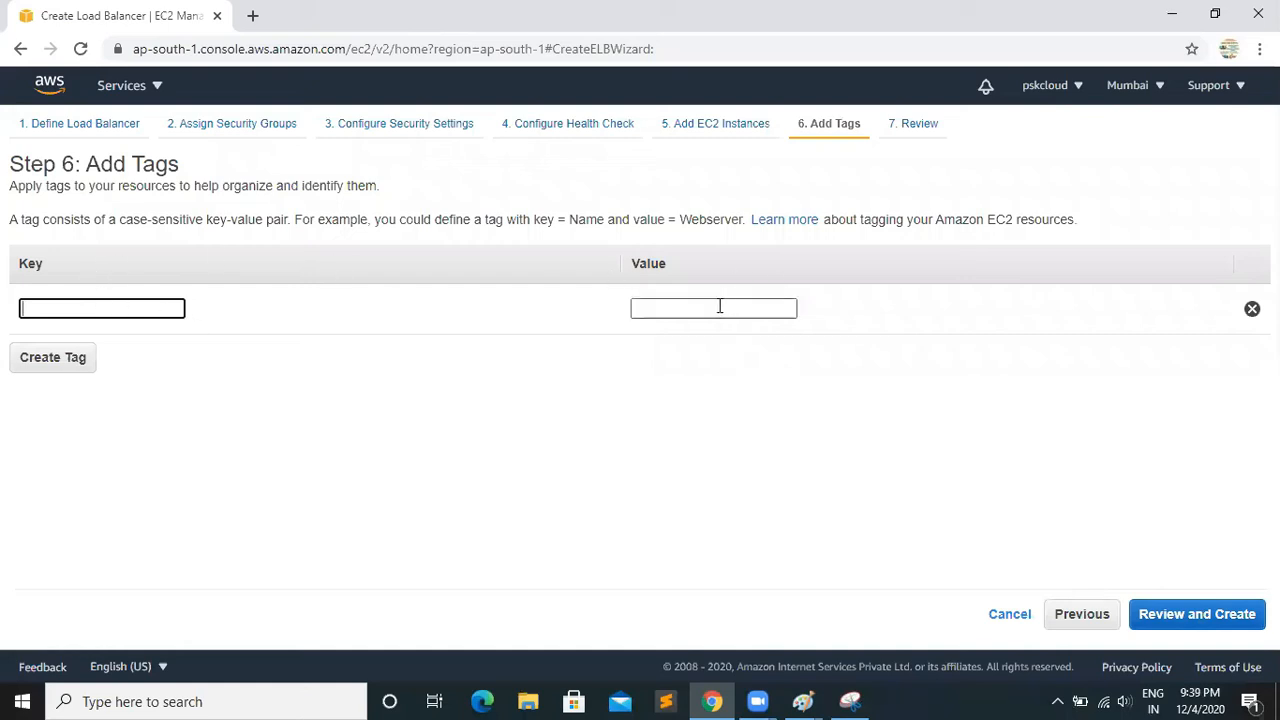
left_click(101, 308)
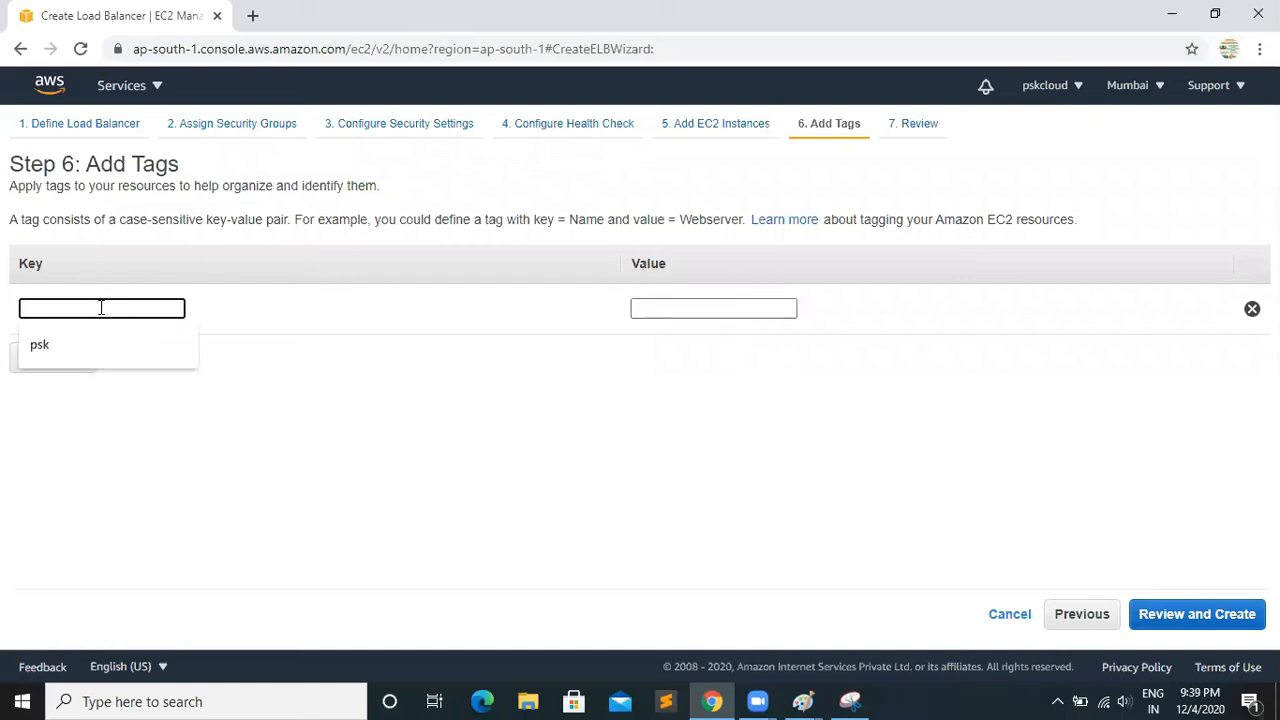
left_click(684, 432)
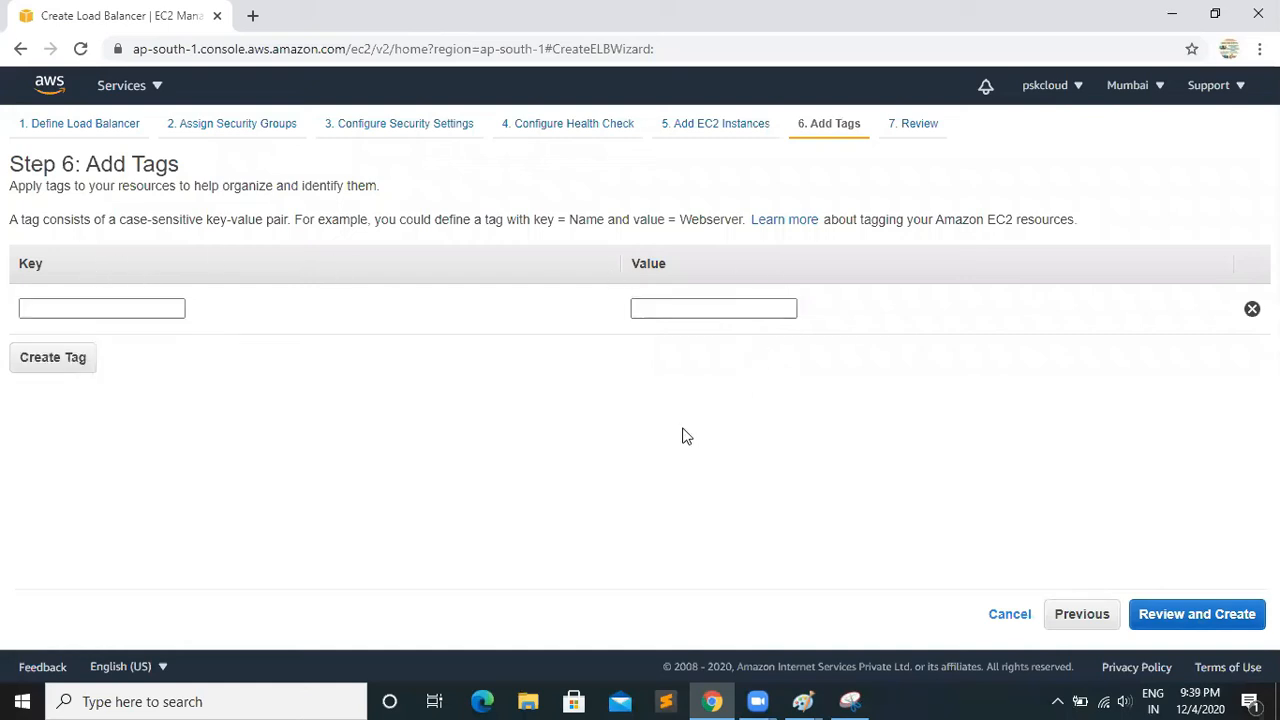
left_click(1194, 620)
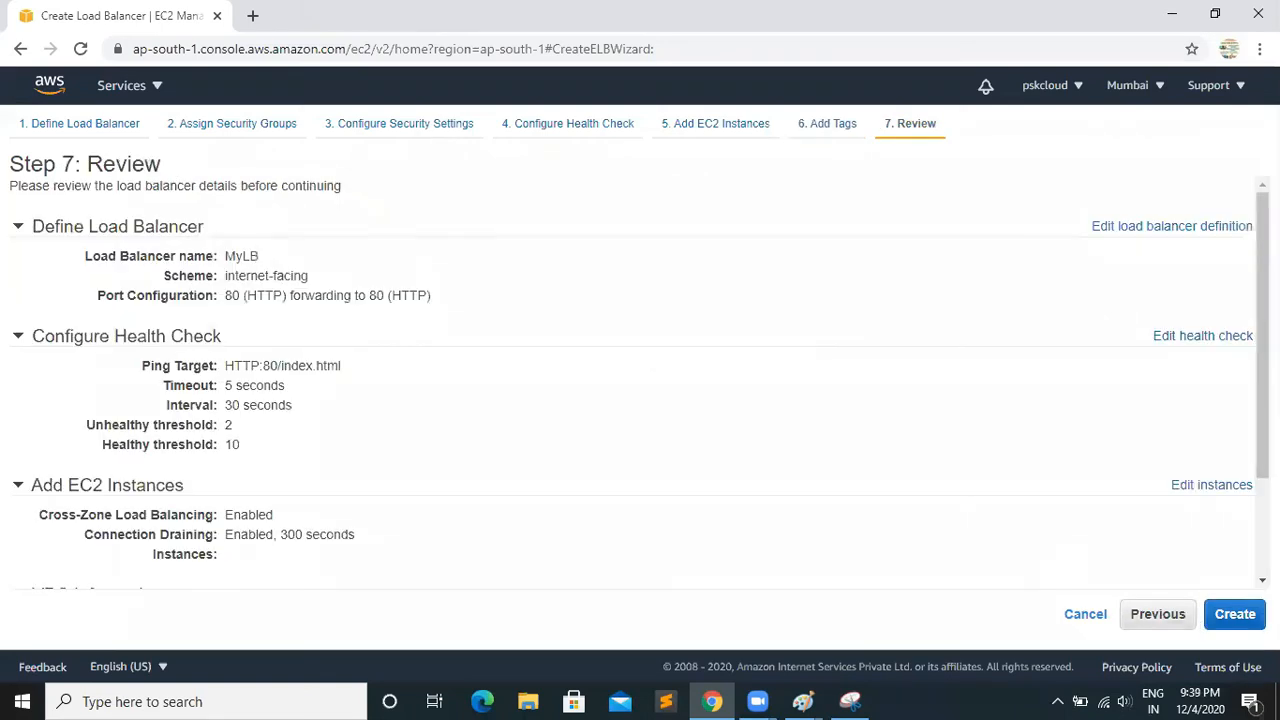
Review the MyLB settings from definition to security groups and create the load balancer
scroll(1240, 389, "down", 3)
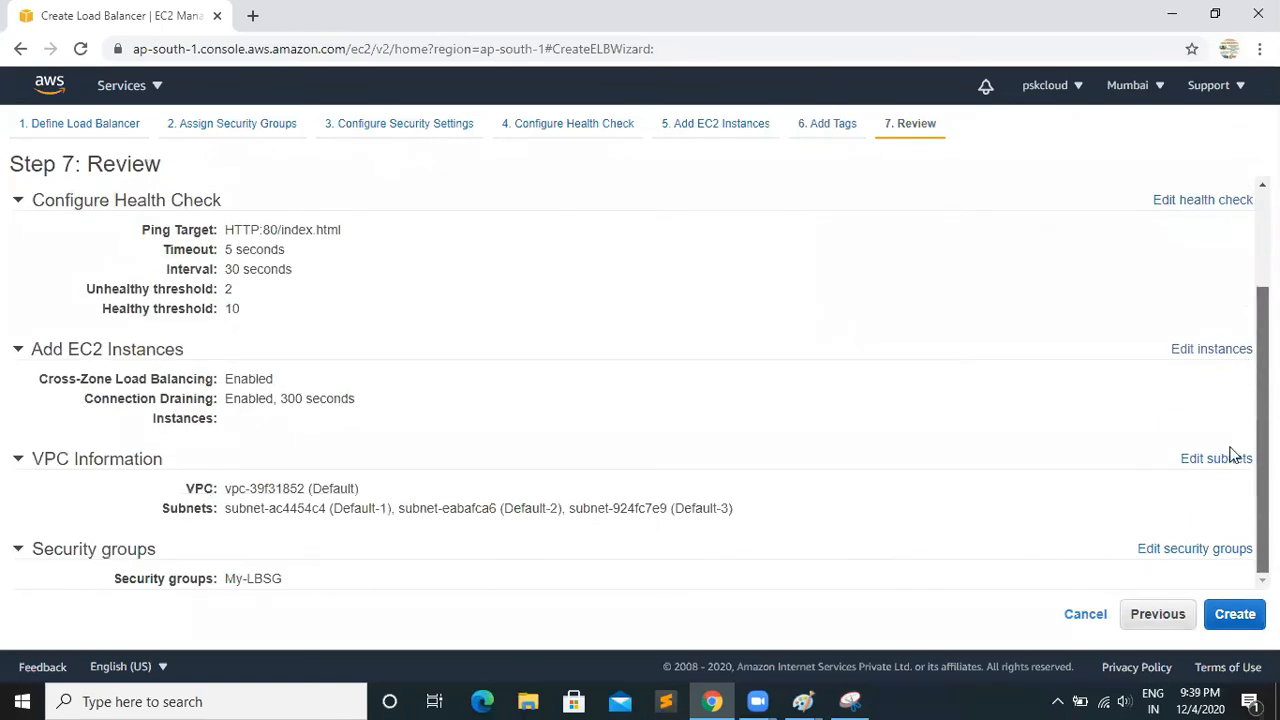
scroll(1234, 470, "up", 3)
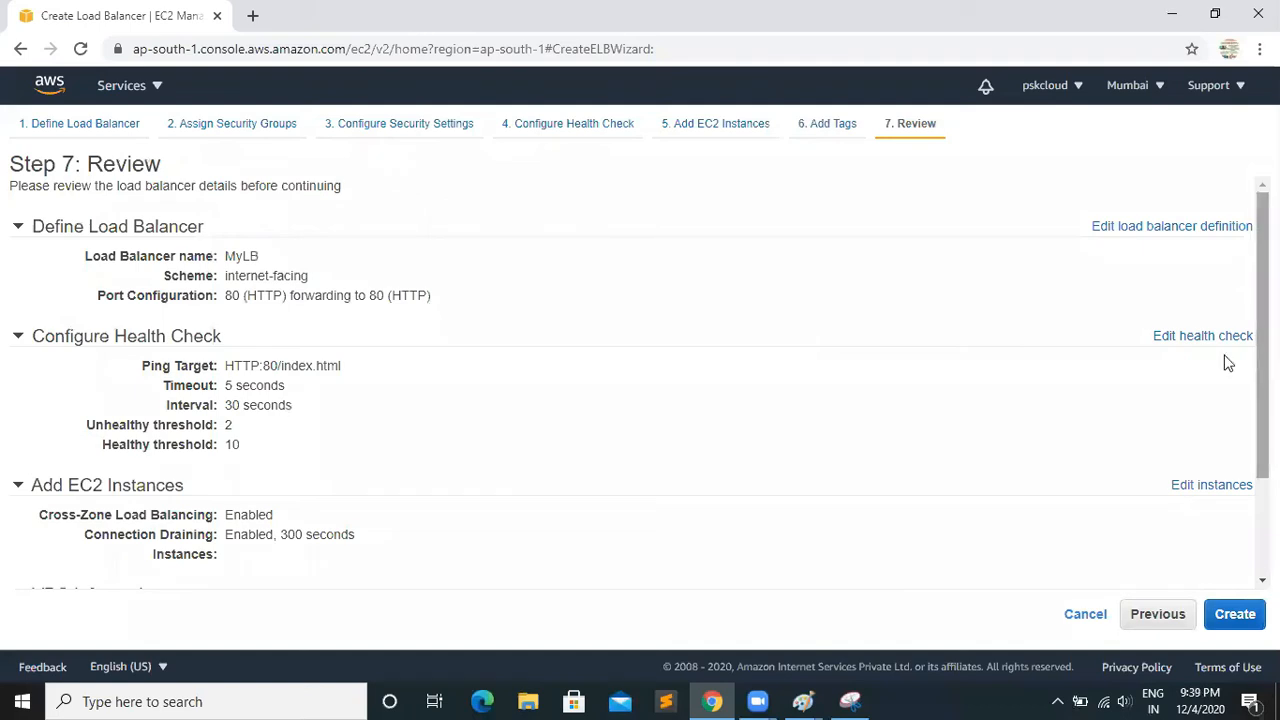
left_click(1233, 616)
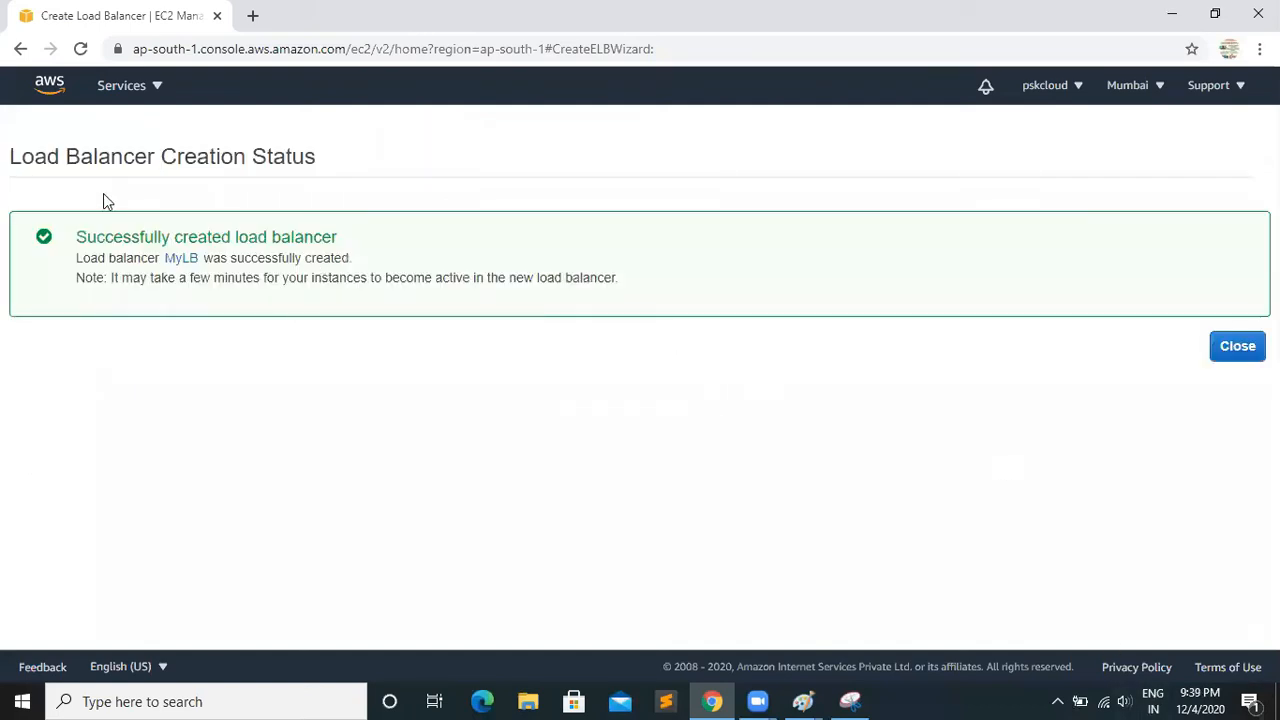
Open the details of the new MyLB load balancer and copy its DNS name
left_click(185, 259)
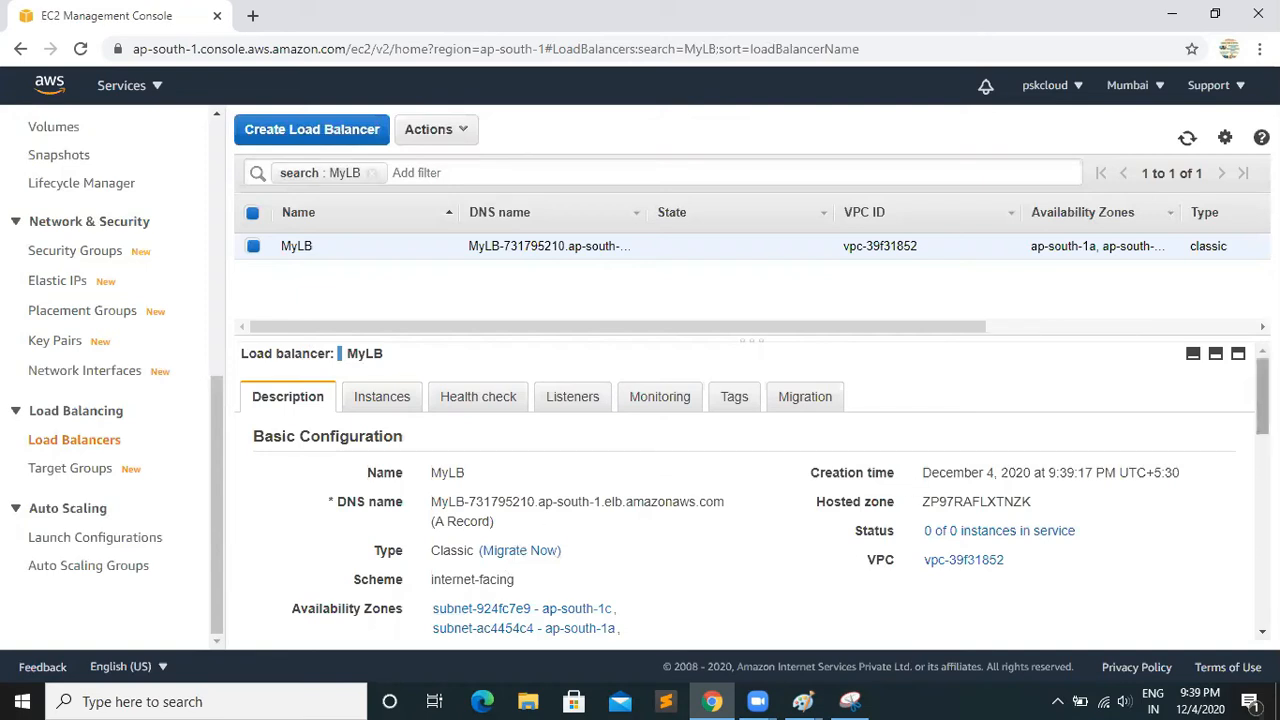
scroll(620, 430, "down", 1)
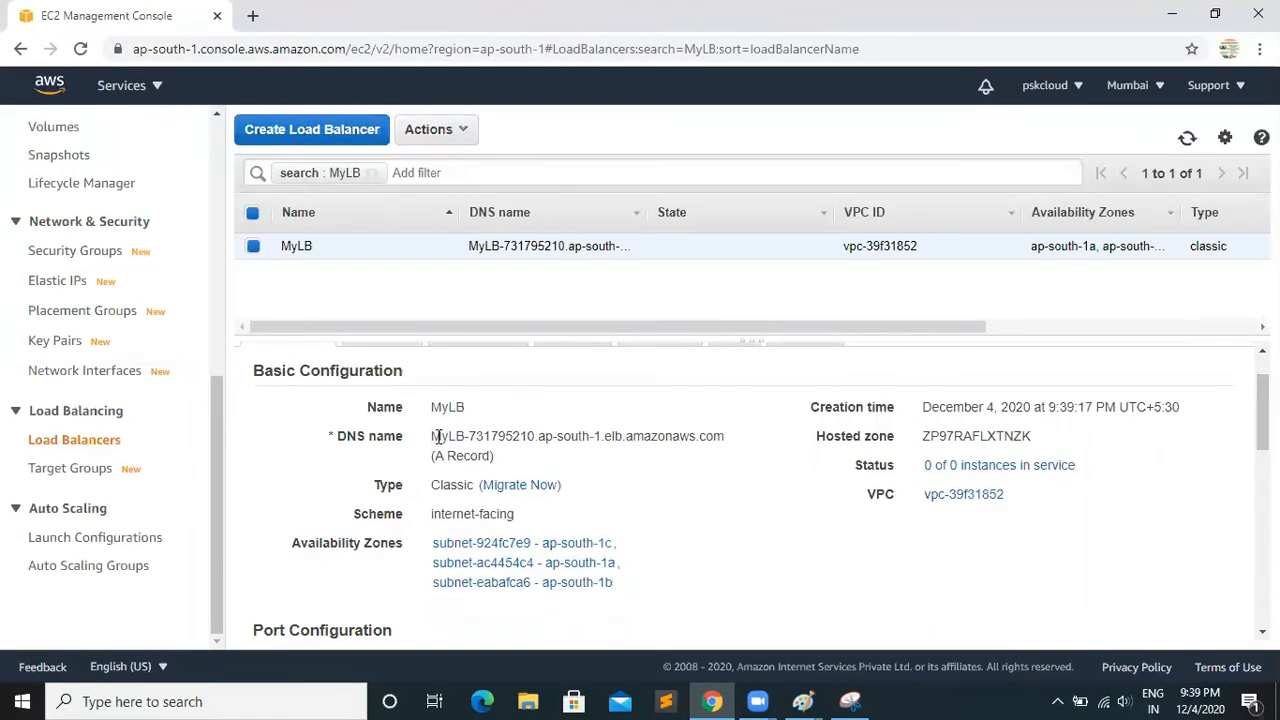
left_click_drag(437, 437, 723, 440)
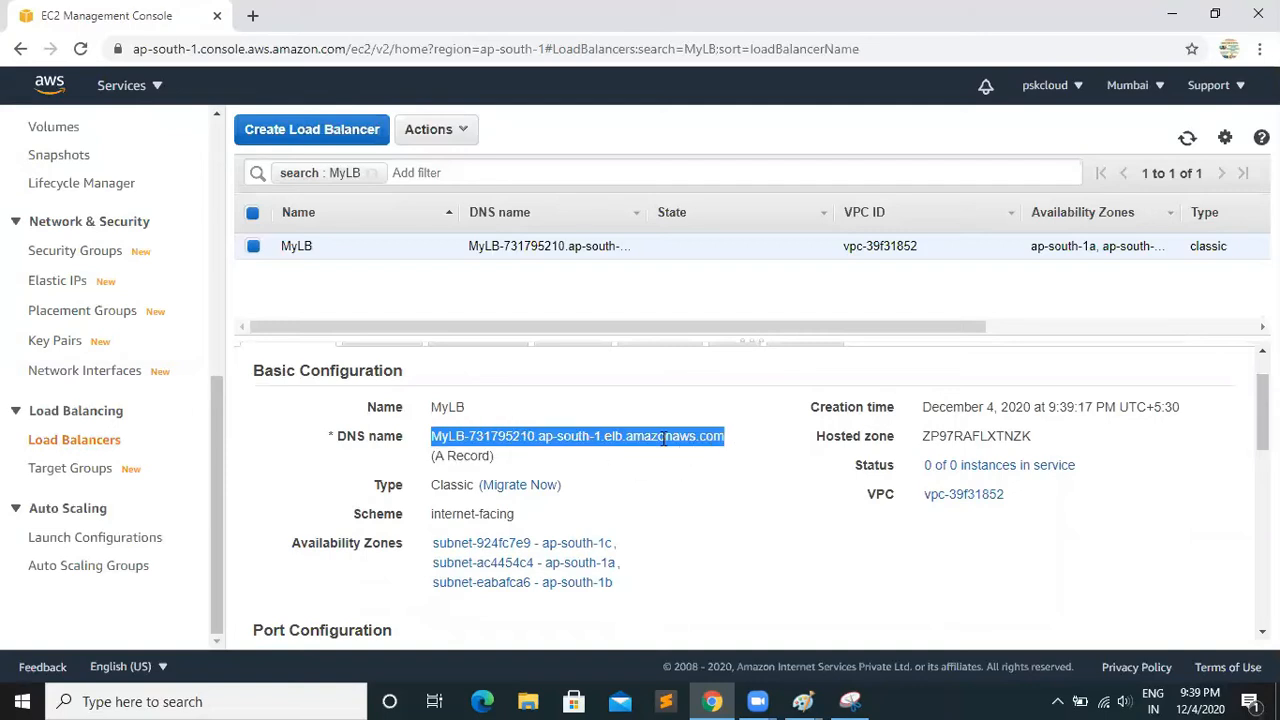
right_click(628, 437)
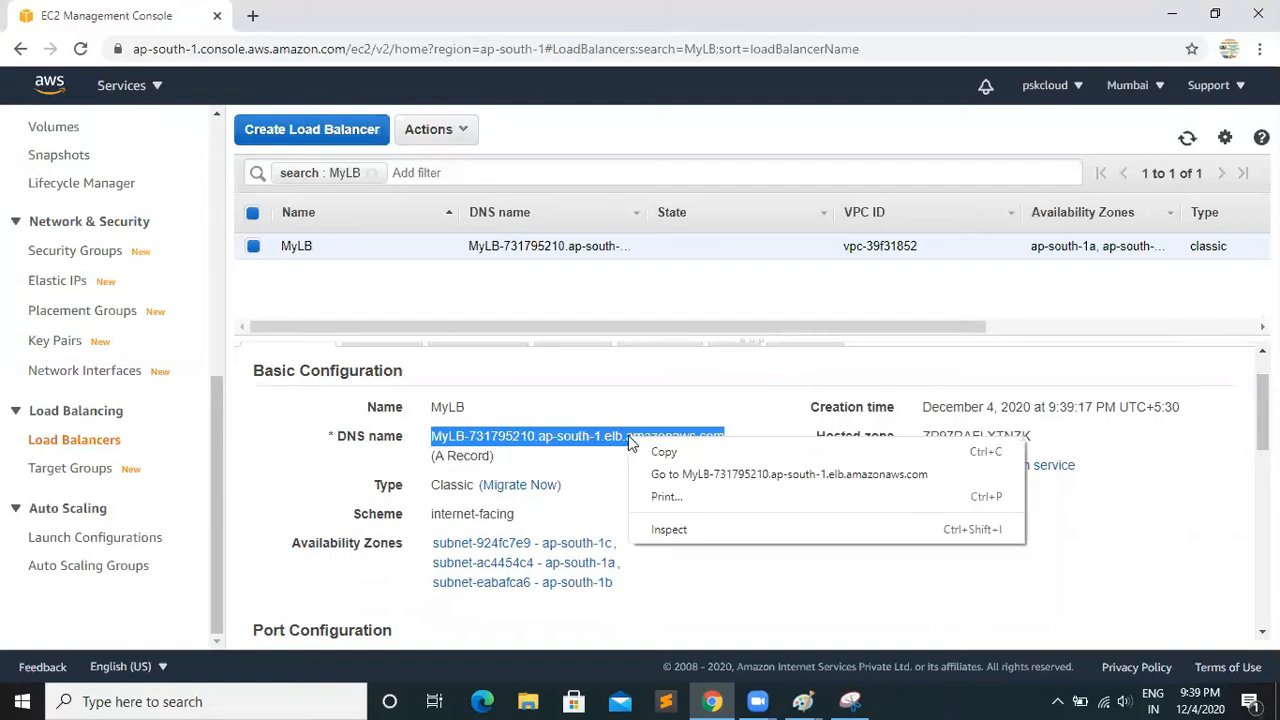
left_click(665, 453)
Load the copied MyLB DNS name in a new browser tab
left_click(849, 701)
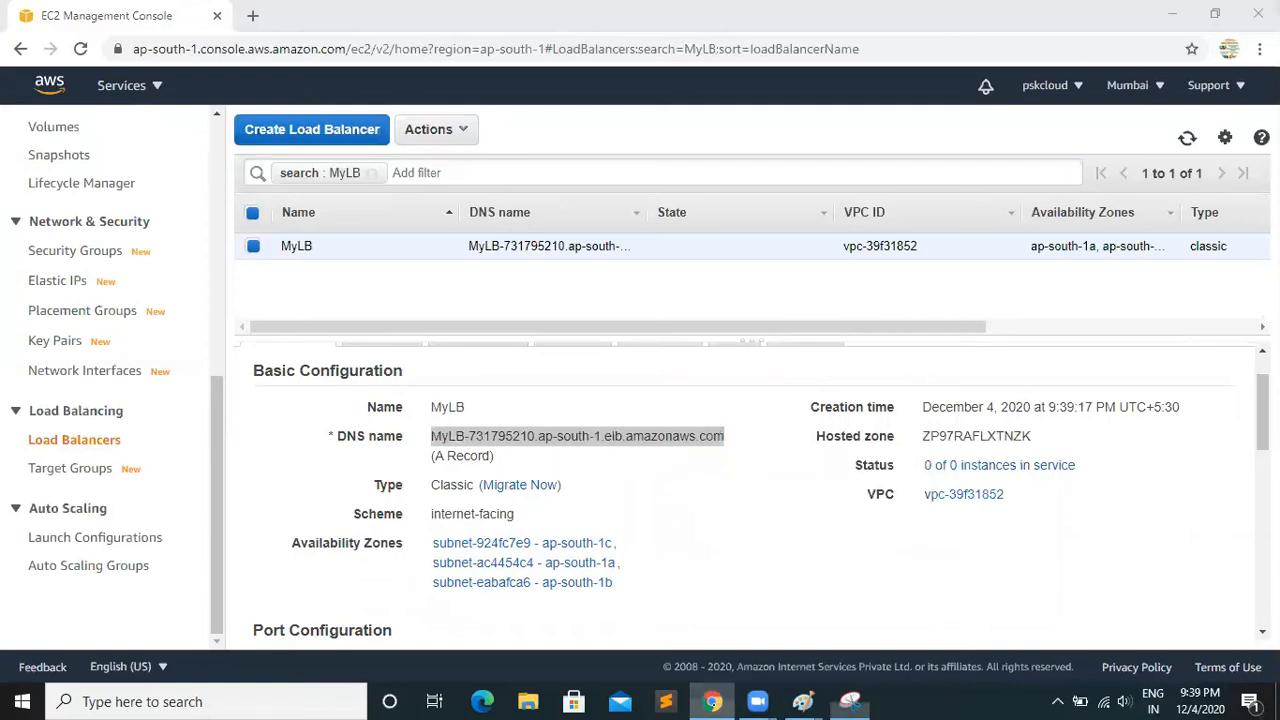
left_click(712, 701)
left_click(252, 16)
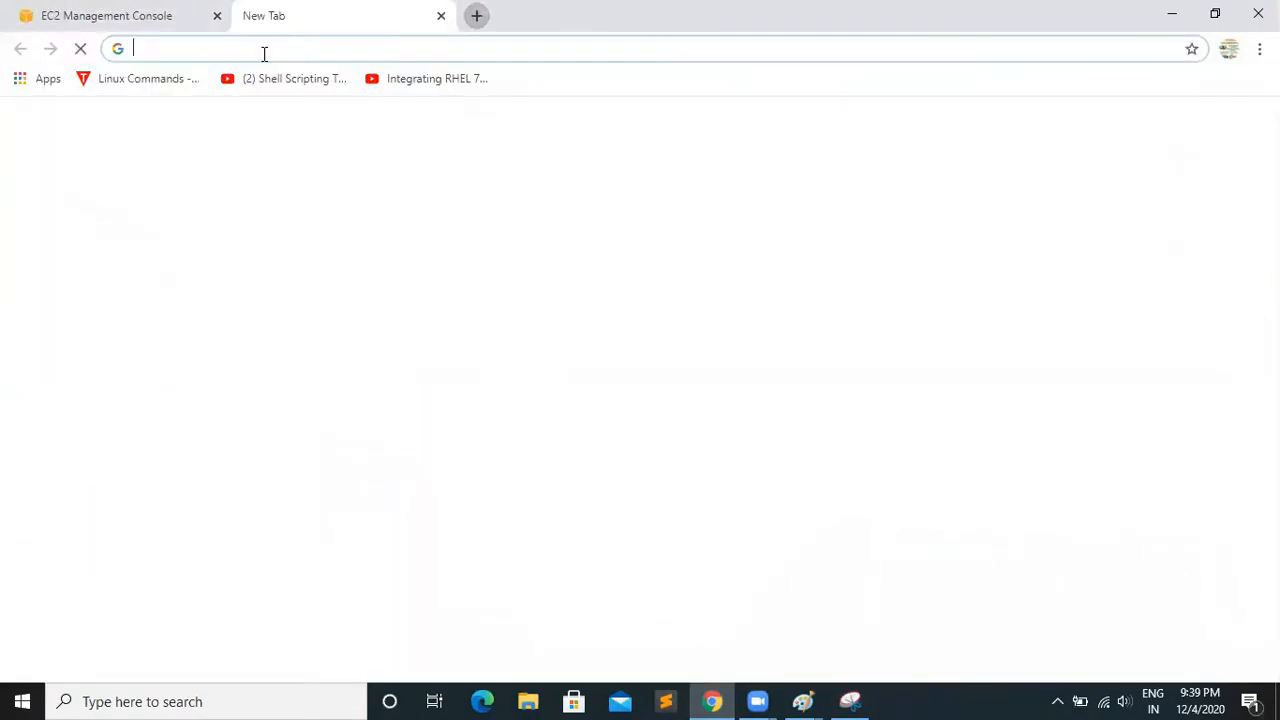
key("ctrl+v")
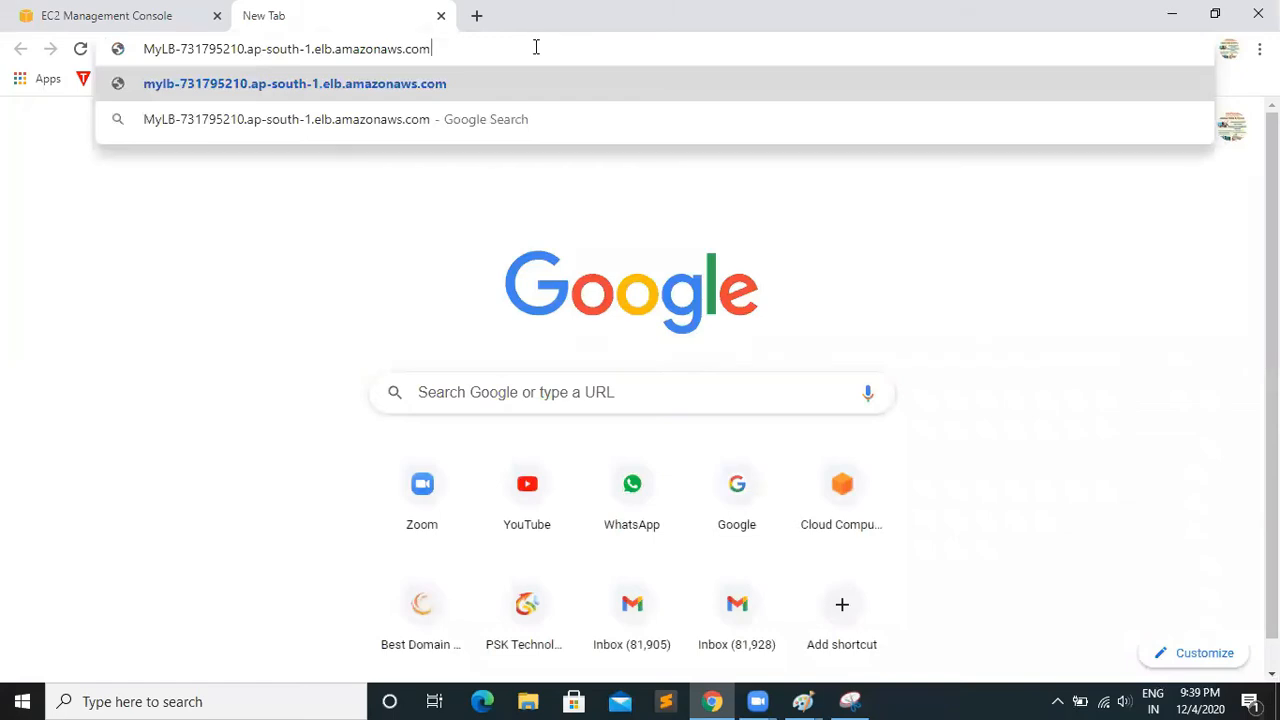
key("Return")
Highlight the load balancer's web address, and return to the MyLB basic configuration in the EC2 console
left_click_drag(443, 49, 125, 67)
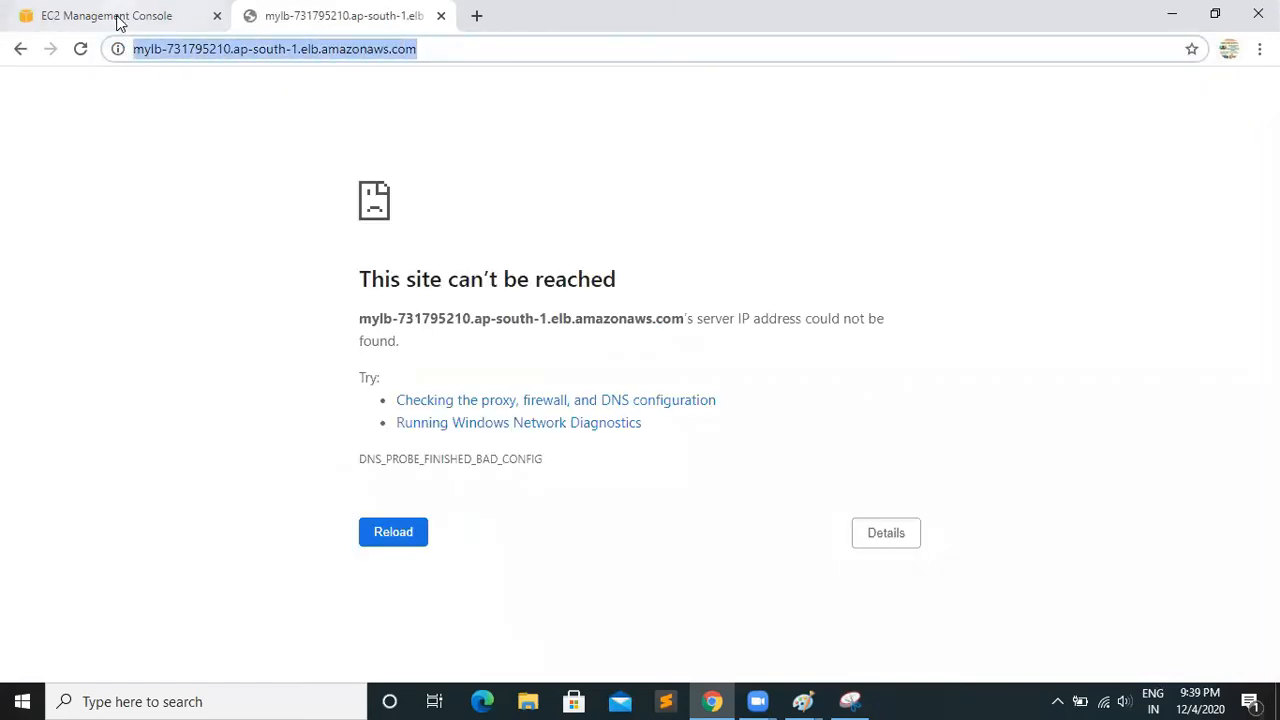
left_click(117, 20)
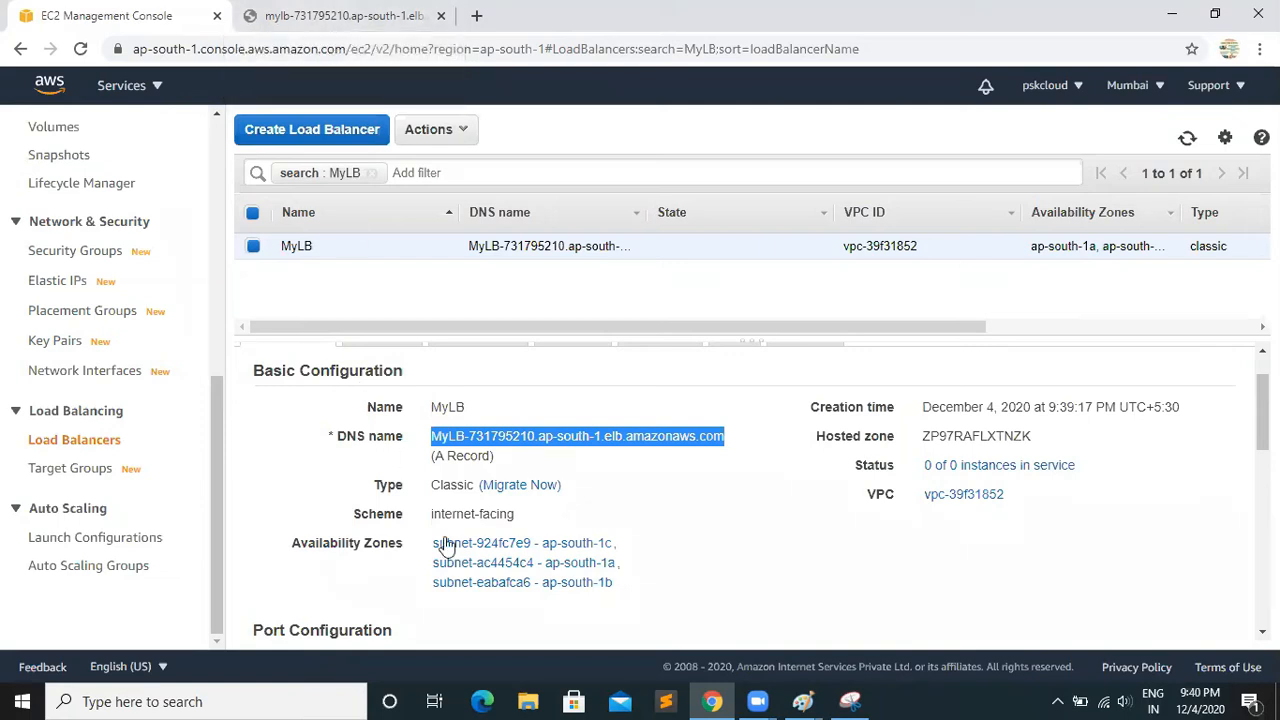
left_click(624, 470)
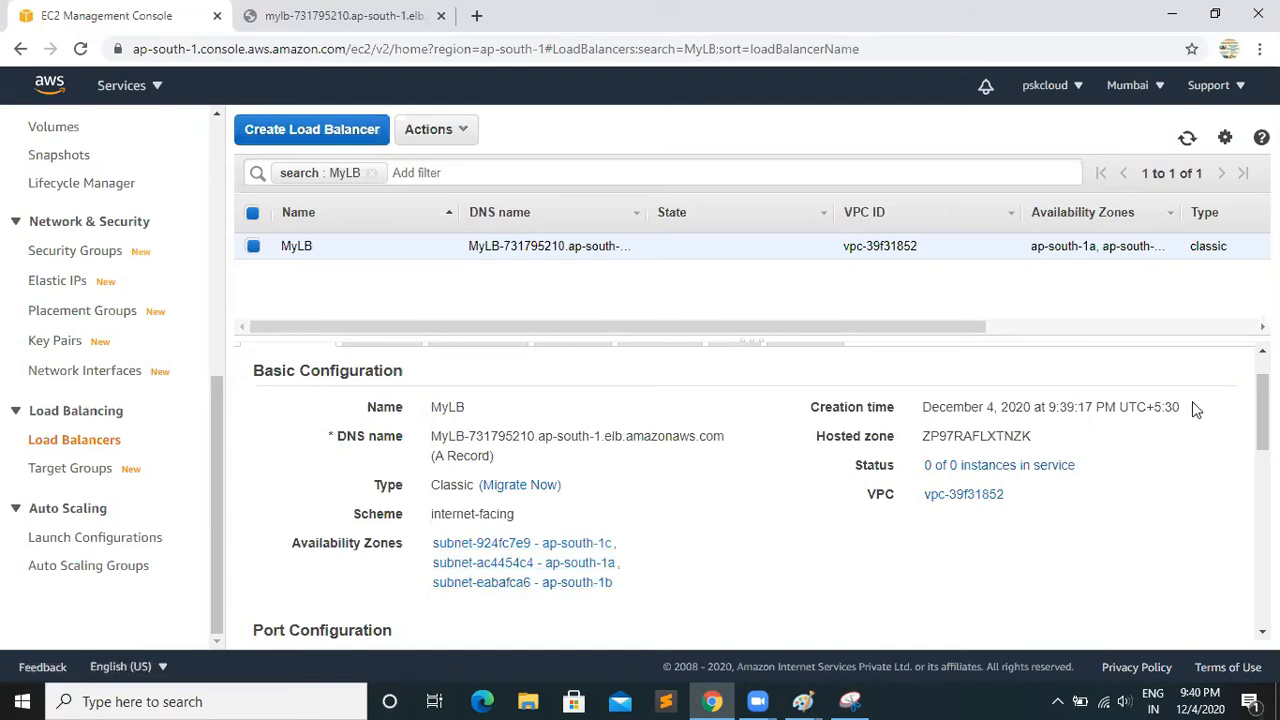
Examine the registered instances and the availability zones of the MyLB load balancer
mouse_move(1262, 412)
left_mouse_down()
mouse_move(1262, 587)
mouse_move(1262, 400)
left_mouse_up()
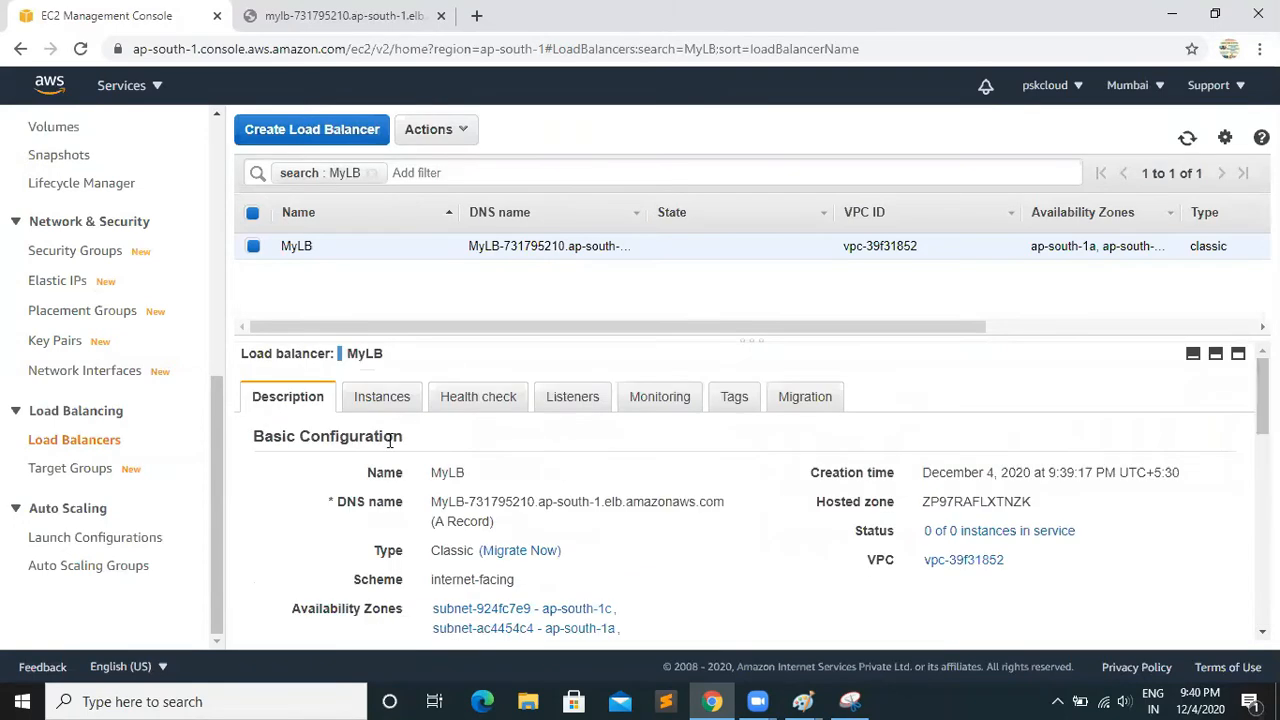
left_click(375, 405)
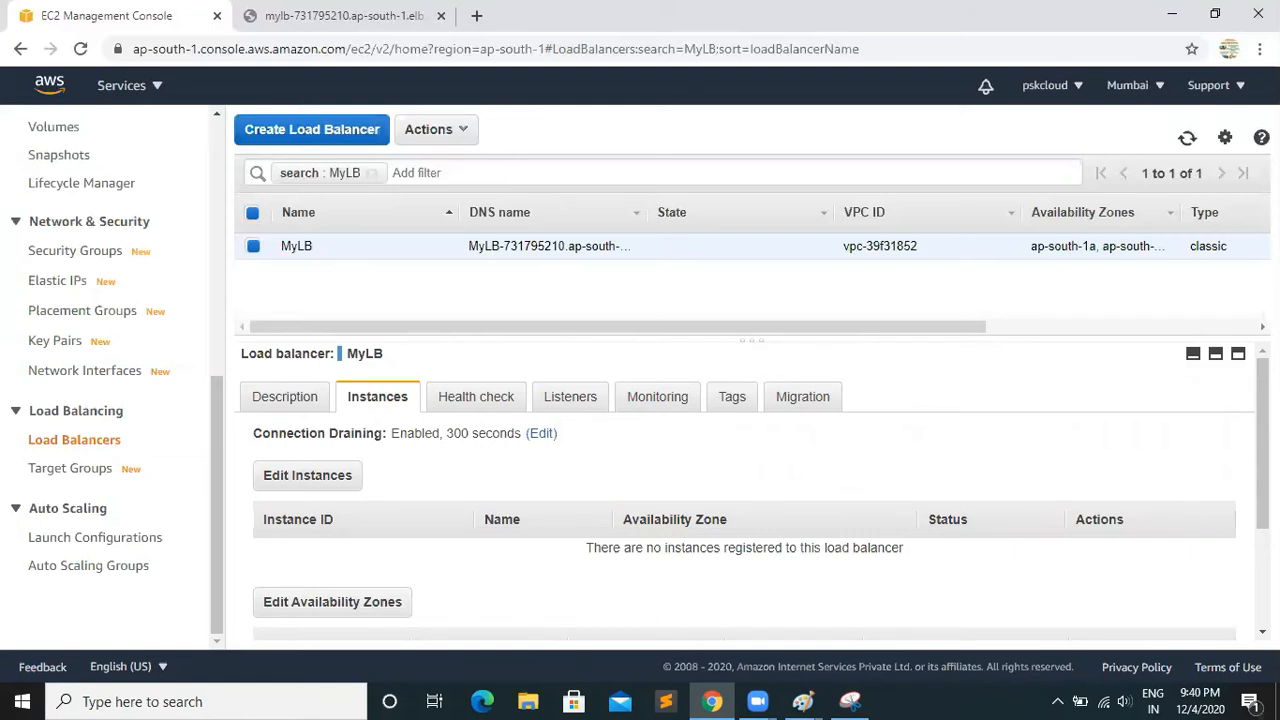
scroll(745, 490, "down", 3)
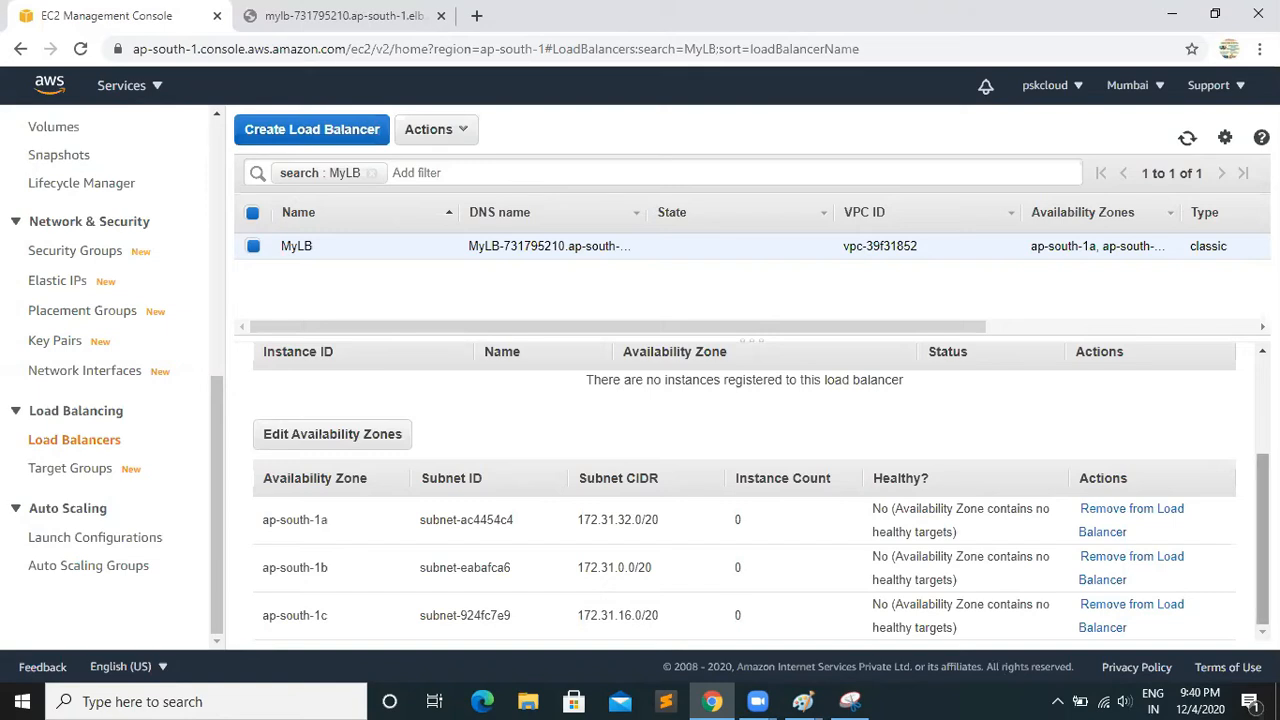
scroll(740, 600, "up", 3)
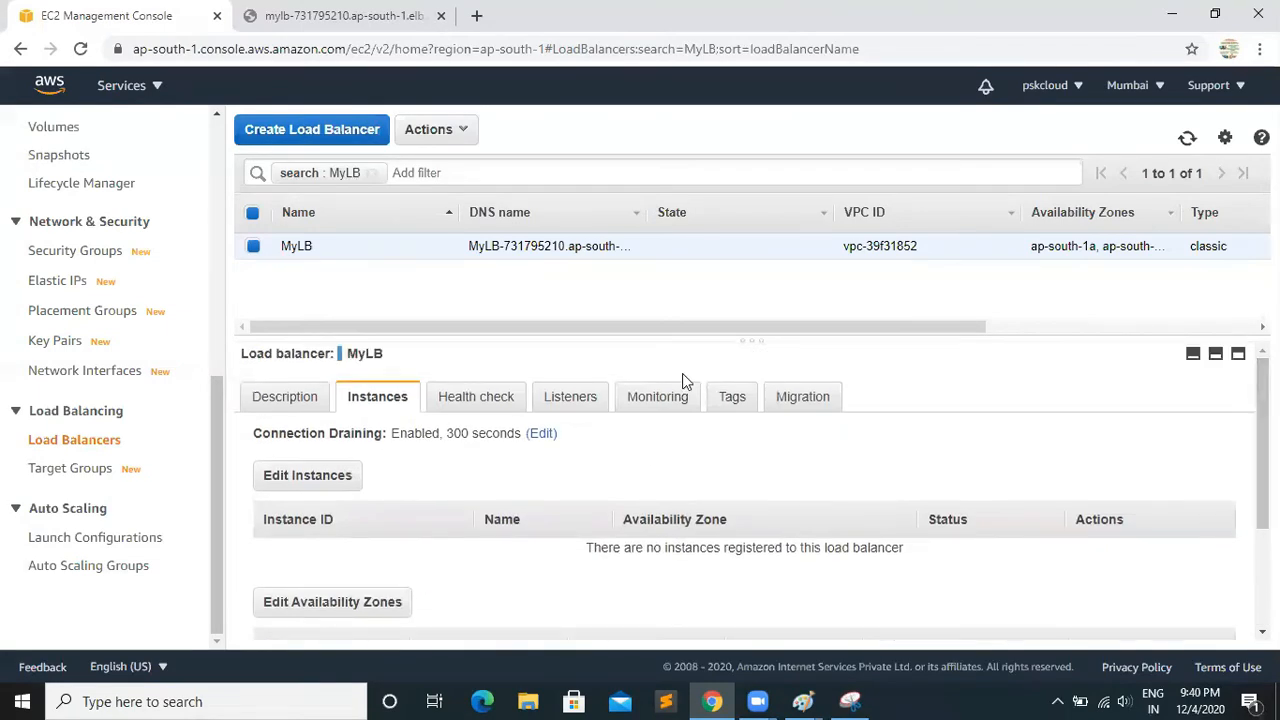
Examine MyLB's health check settings and their edit form, closing the form without changing anything
left_click(482, 397)
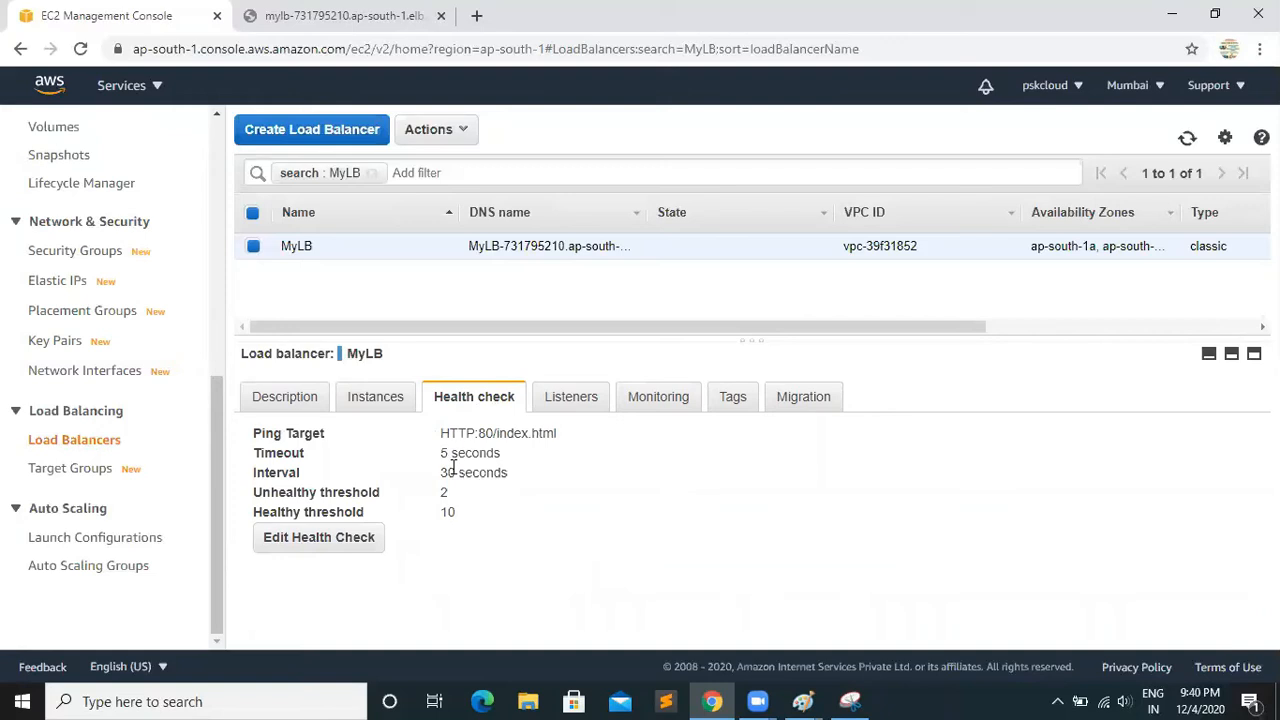
left_click(314, 545)
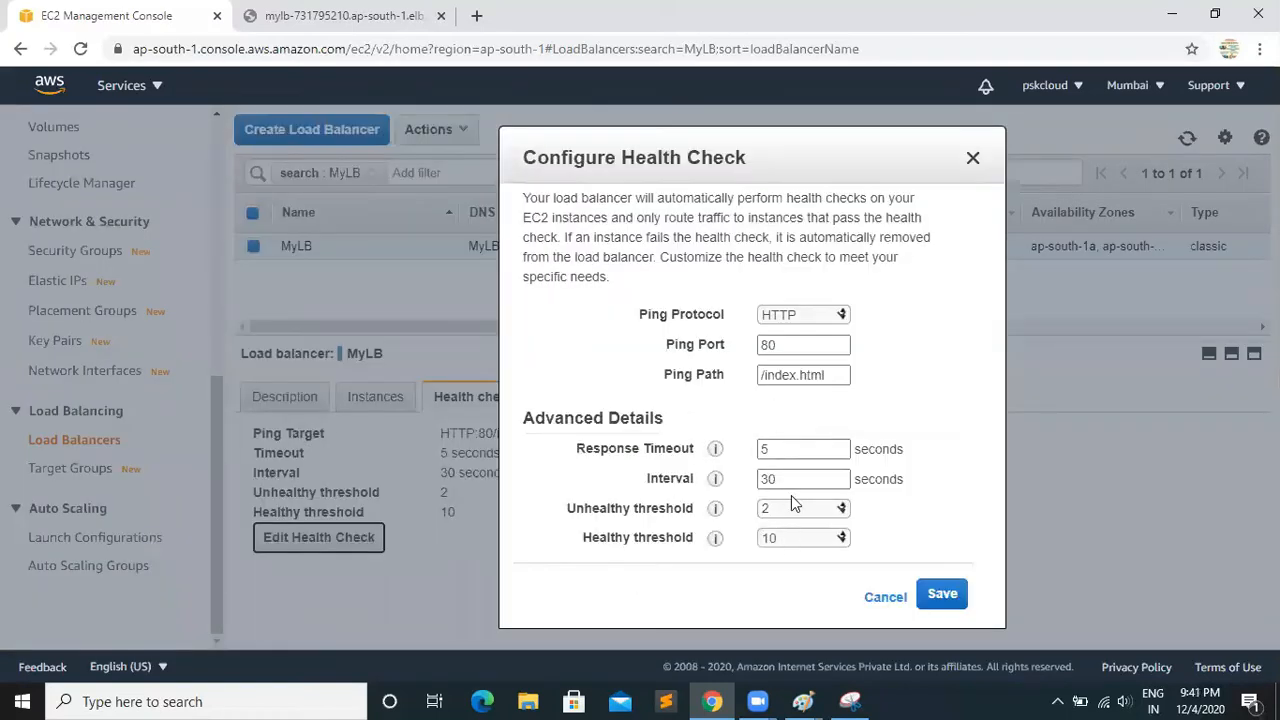
left_click(972, 163)
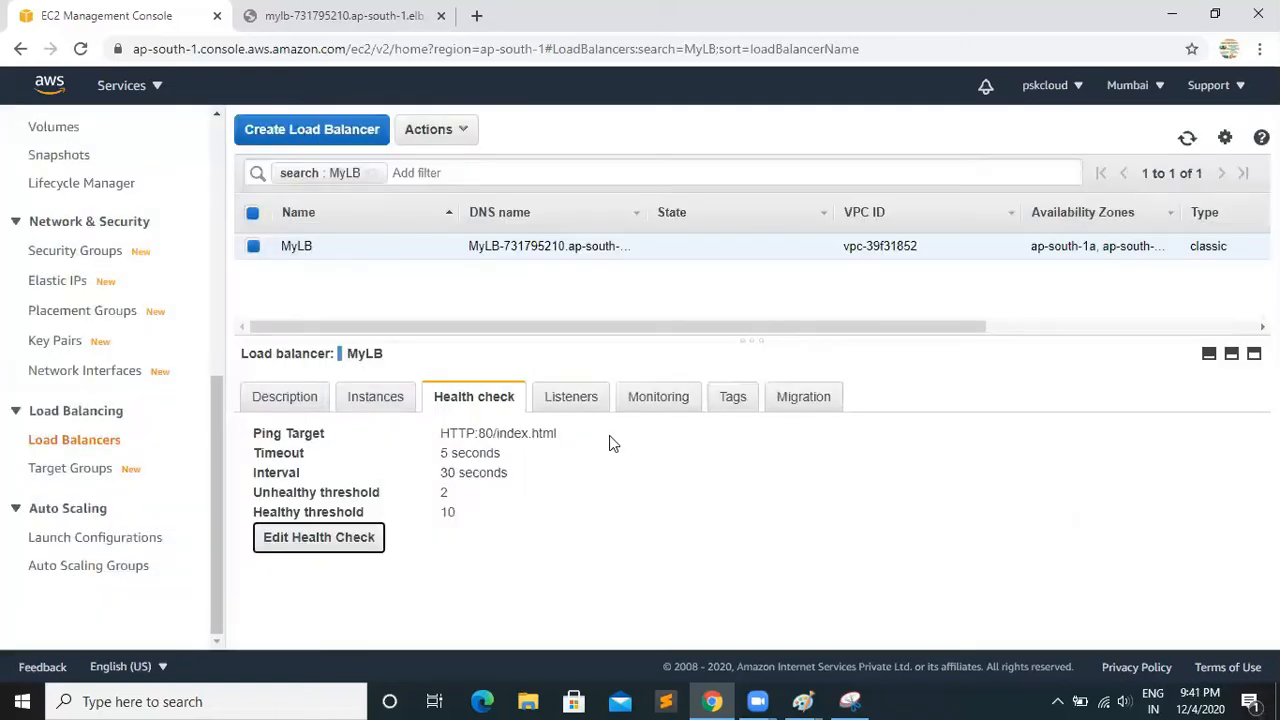
Review MyLB's listeners, CloudWatch monitoring, tags and migration options
left_click(578, 405)
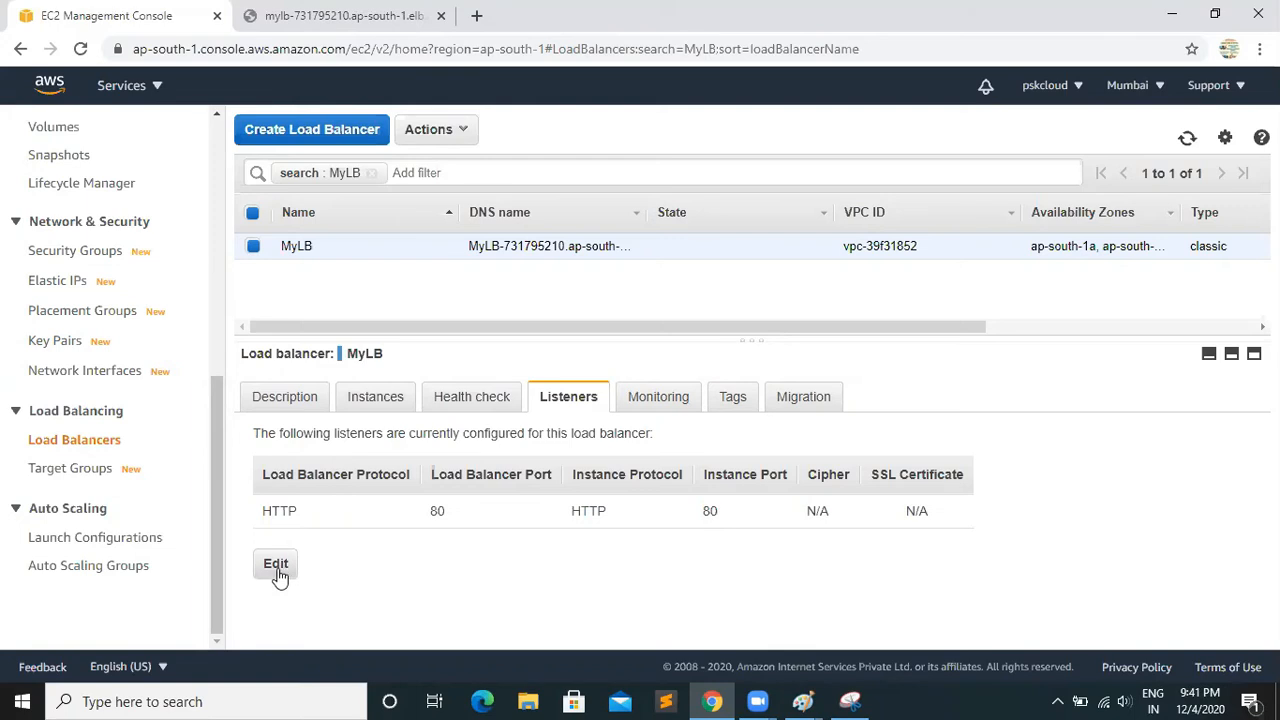
left_click(650, 405)
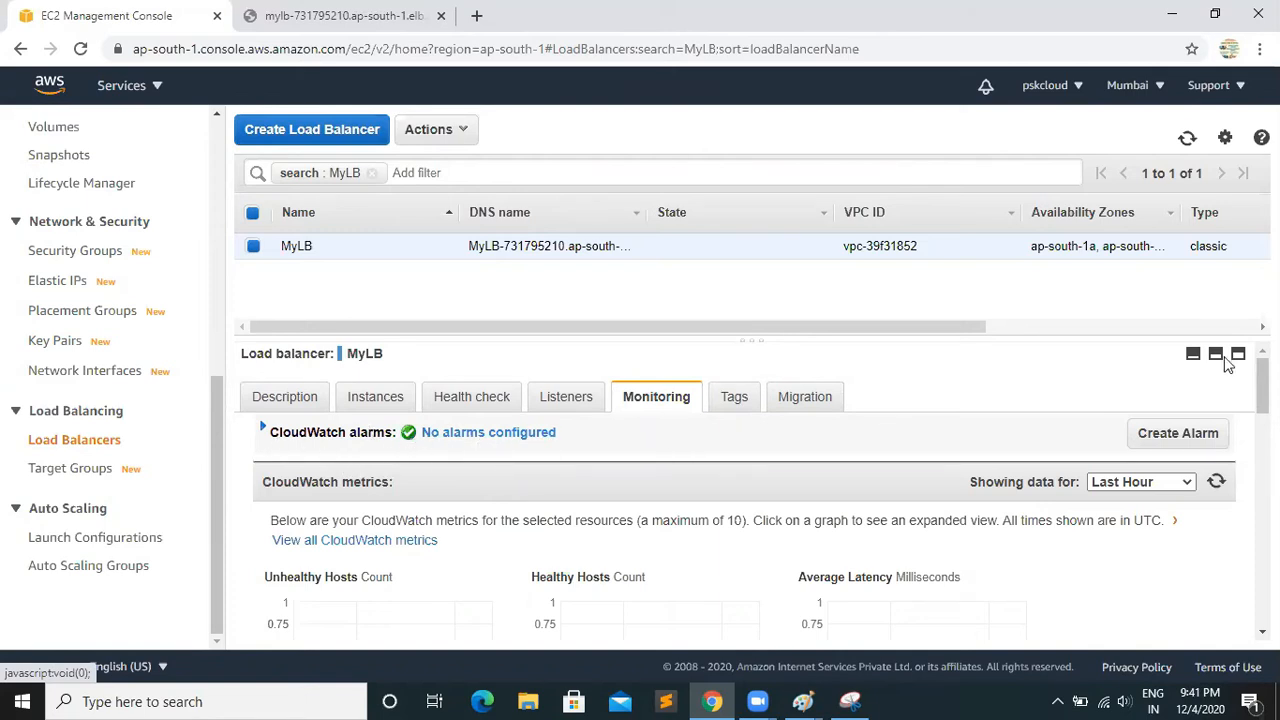
mouse_move(1262, 386)
left_mouse_down()
mouse_move(1262, 419)
mouse_move(1262, 386)
left_mouse_up()
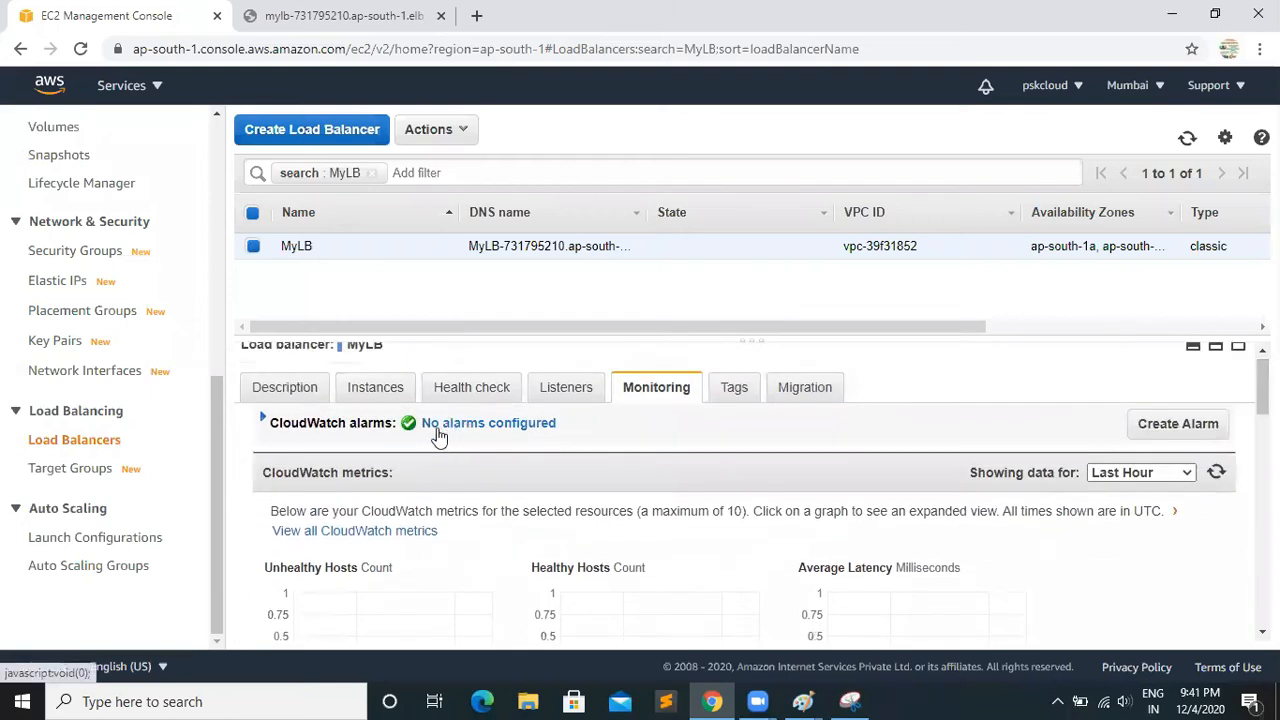
mouse_move(1262, 388)
left_mouse_down()
mouse_move(1262, 470)
mouse_move(1262, 385)
left_mouse_up()
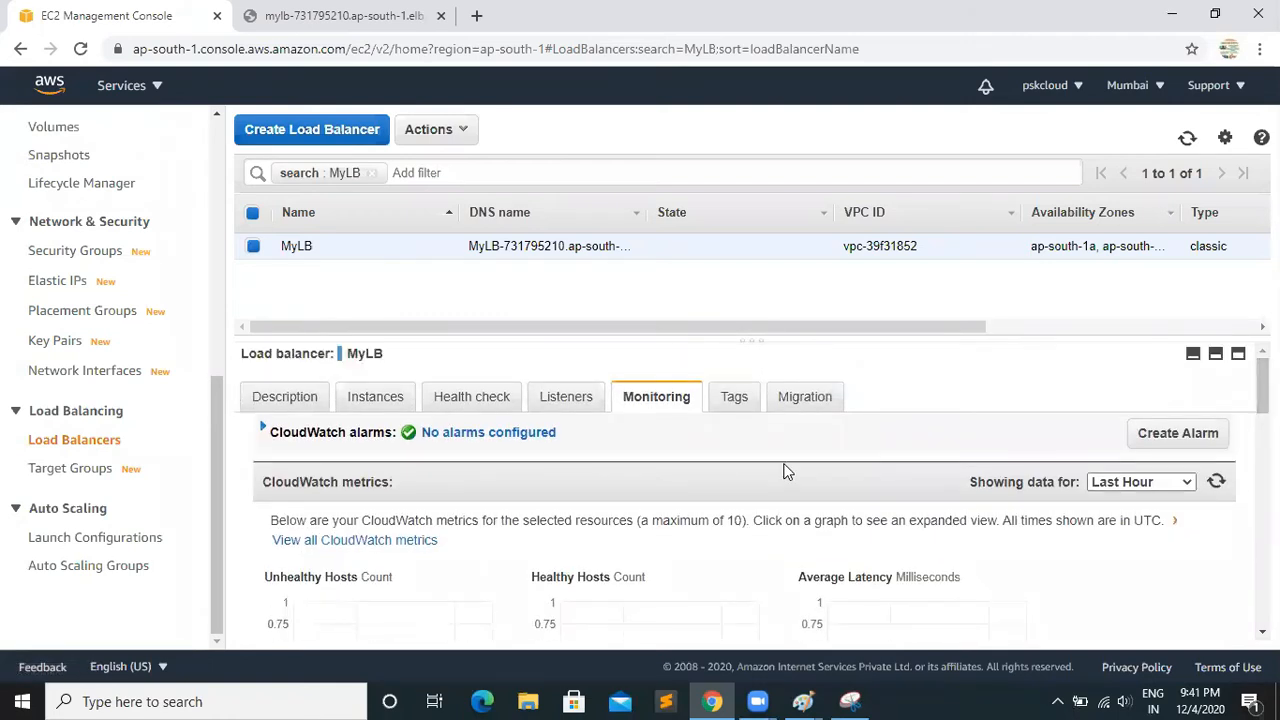
left_click(735, 415)
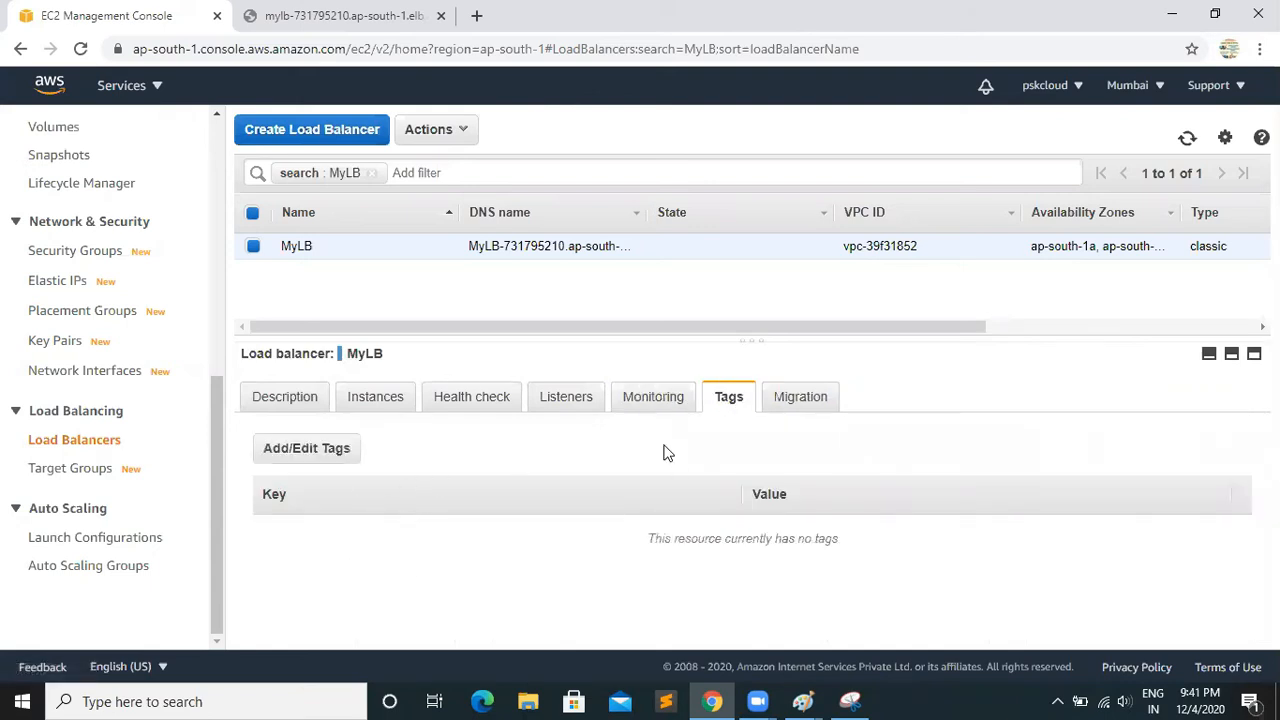
left_click(785, 400)
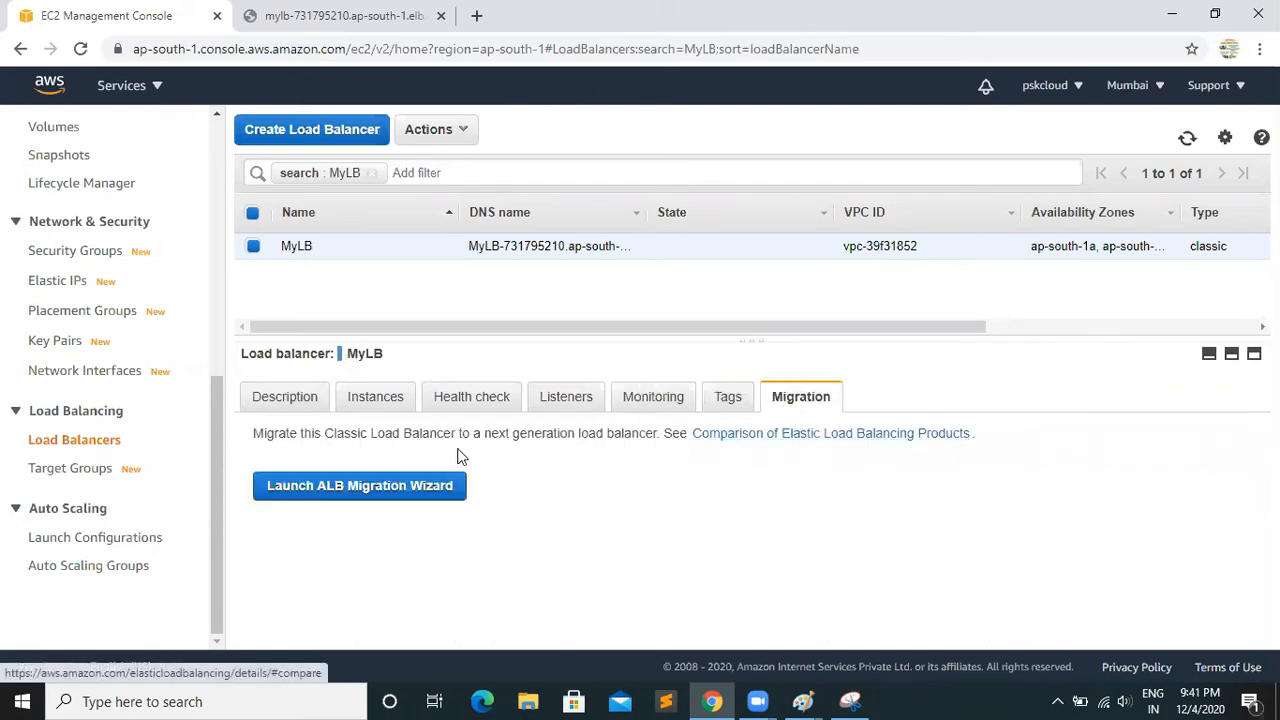
Look over MyLB's description again, and go to the EC2 Dashboard
left_click(270, 405)
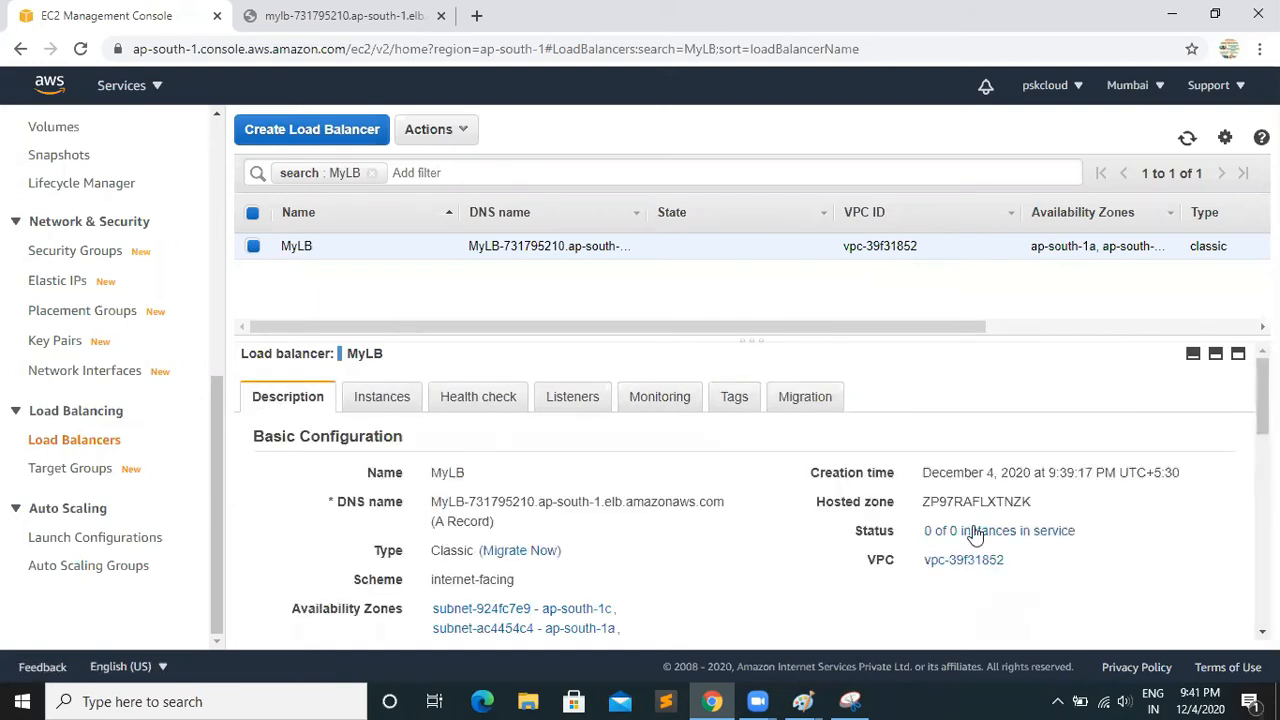
mouse_move(1262, 400)
left_mouse_down()
mouse_move(1262, 562)
mouse_move(1262, 400)
left_mouse_up()
left_click_drag(218, 418, 223, 157)
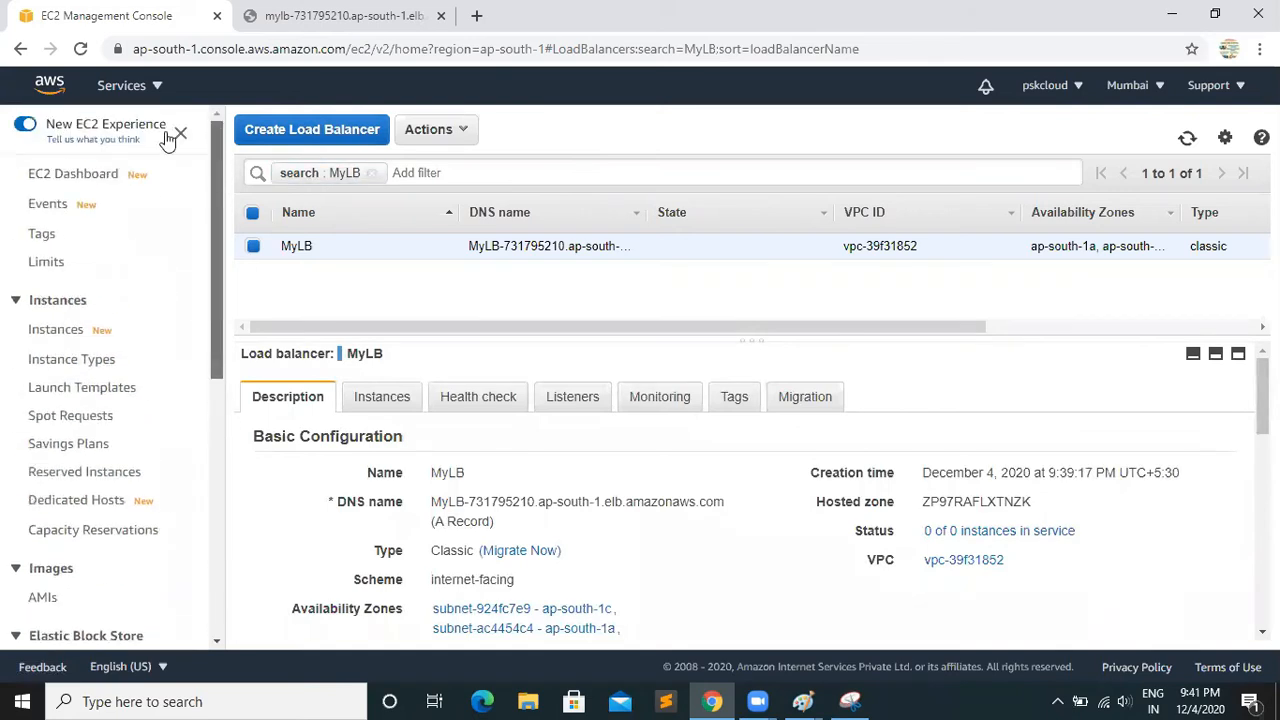
left_click(75, 176)
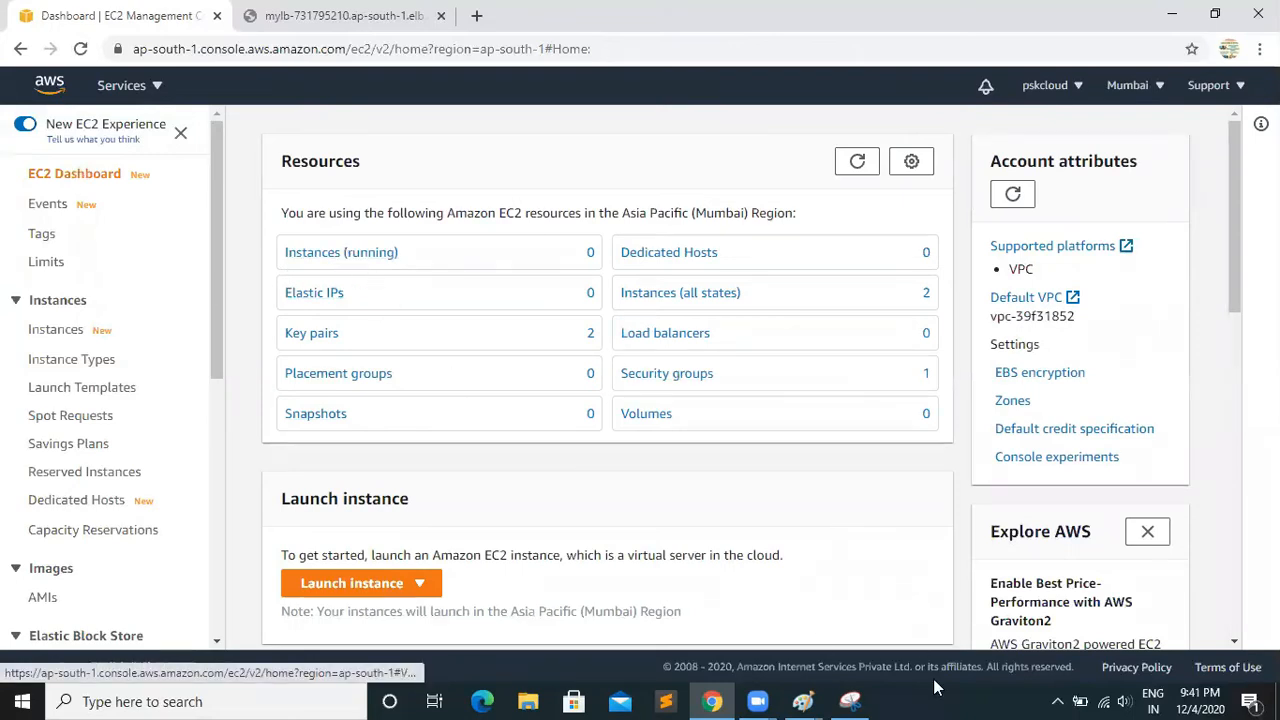
Switch to the load balancer diagram in Paint and draw red rectangles around the psktech.com labels of Server-1 and Server-2
mouse_move(808, 700)
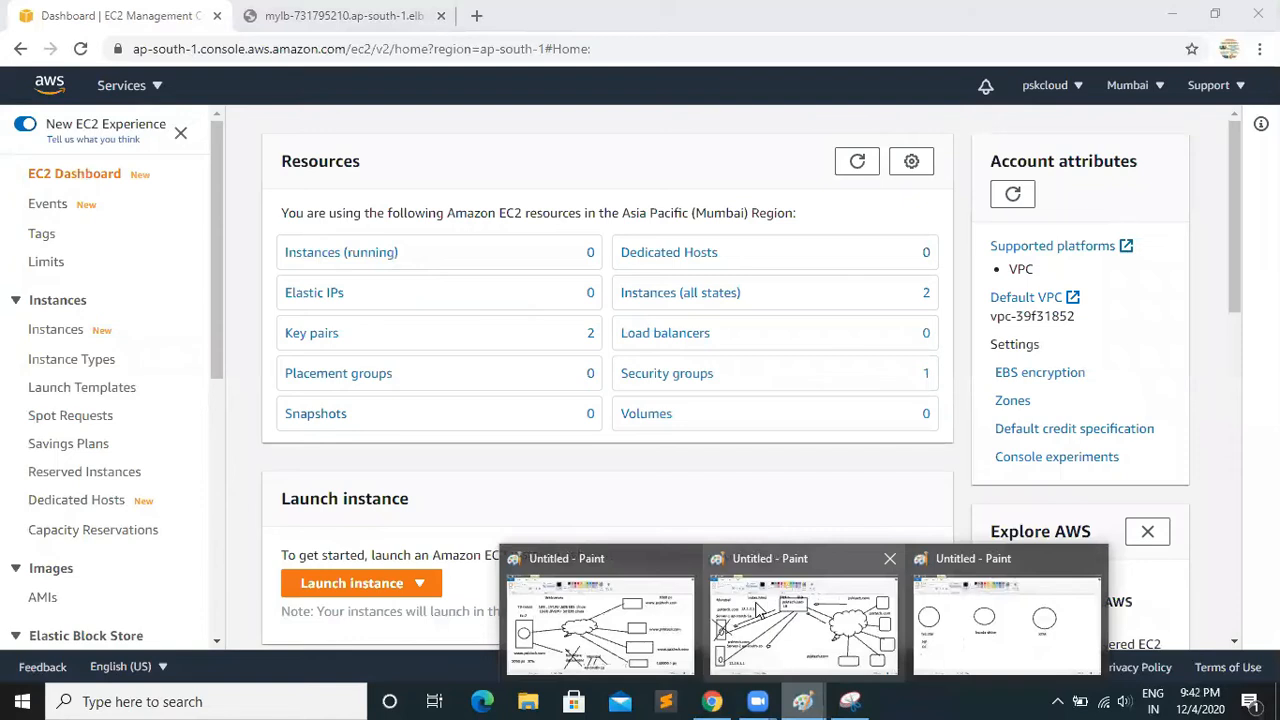
left_click(760, 608)
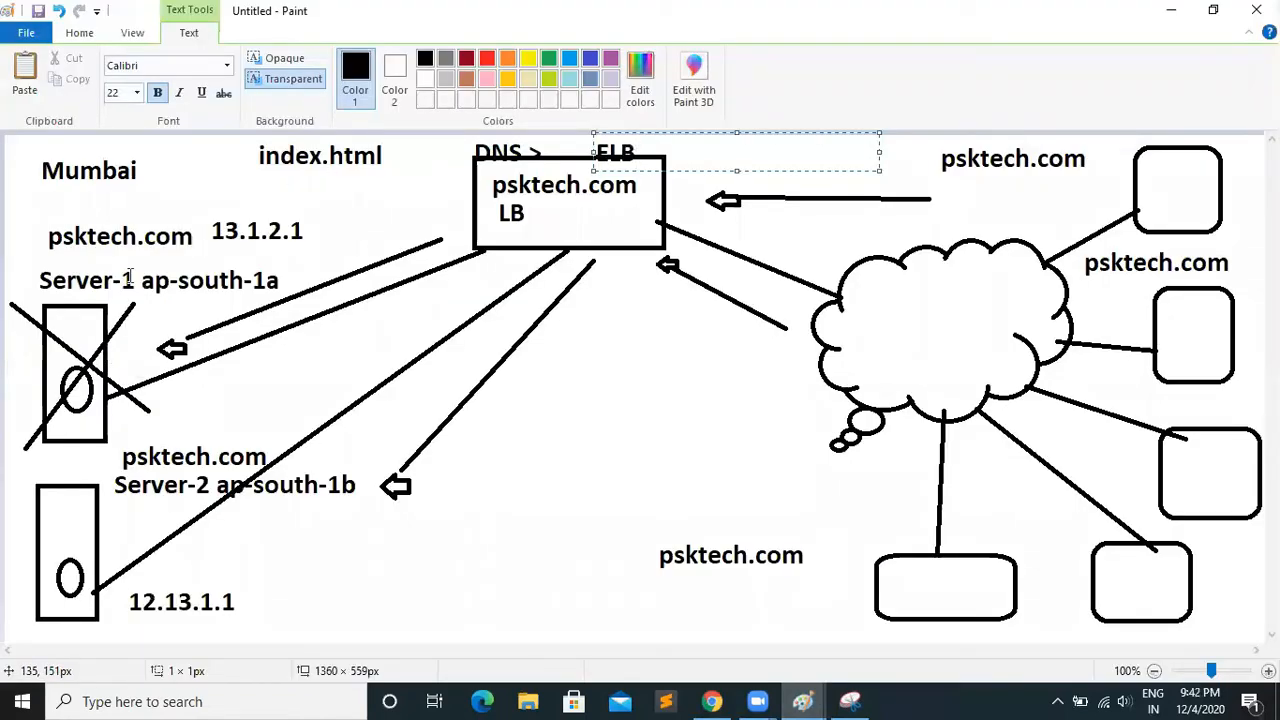
left_click(92, 34)
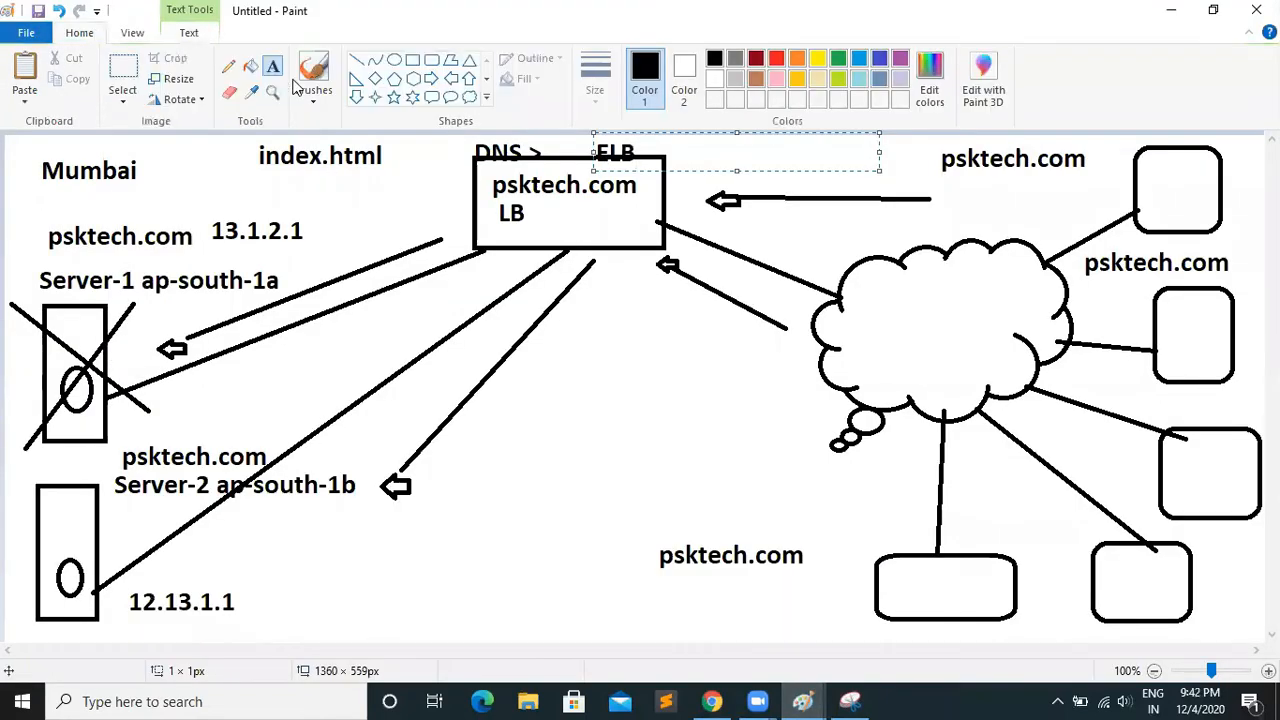
left_click(776, 58)
left_click(412, 60)
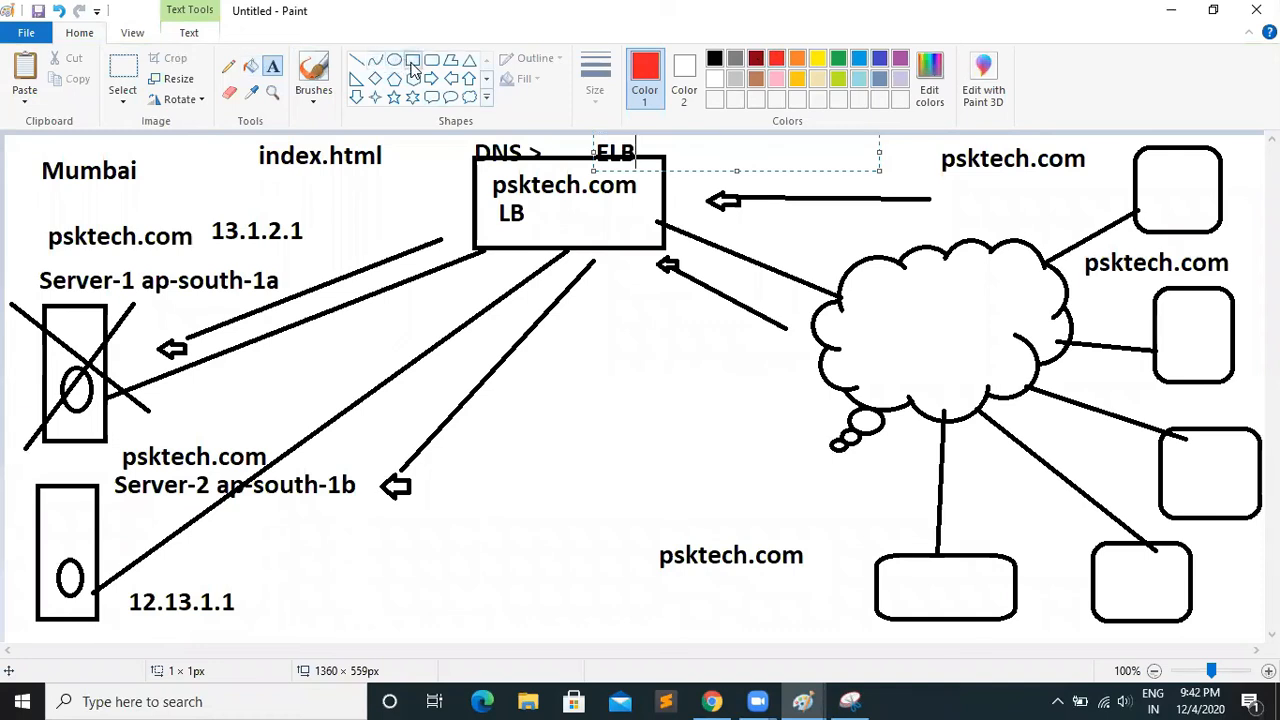
left_click_drag(16, 218, 226, 262)
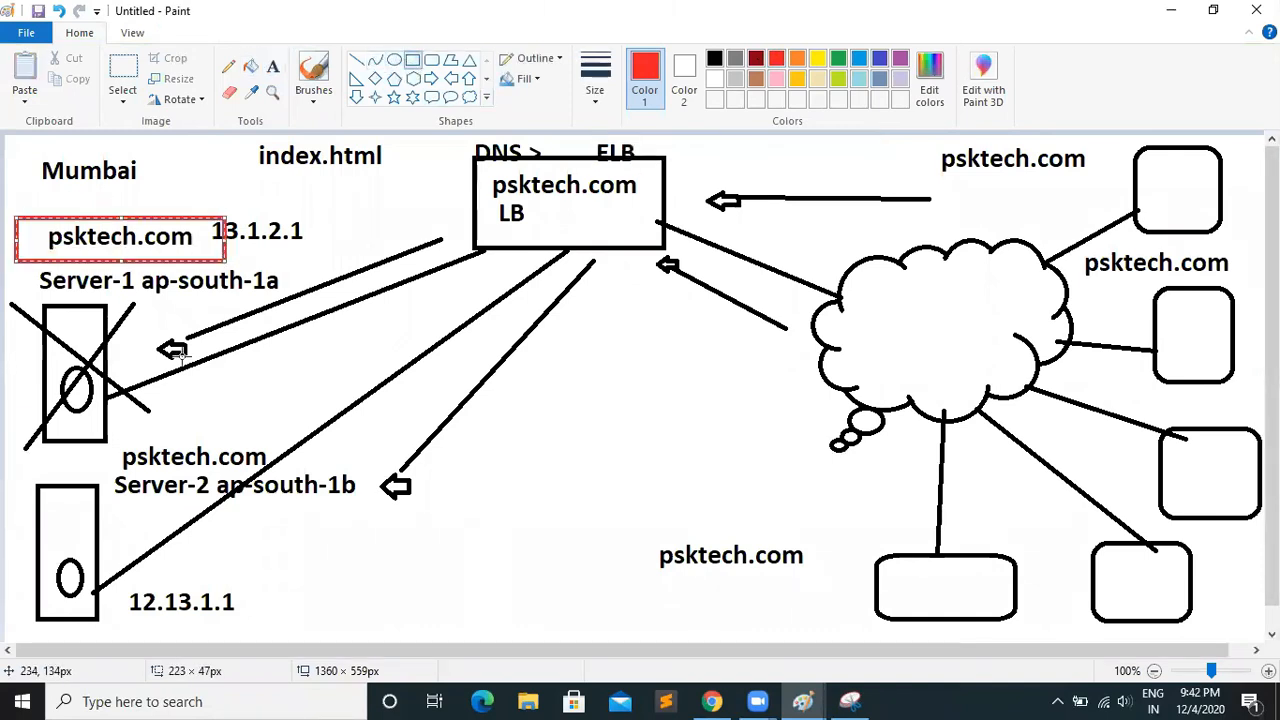
mouse_move(116, 442)
left_mouse_down()
mouse_move(136, 462)
mouse_move(282, 472)
left_mouse_up()
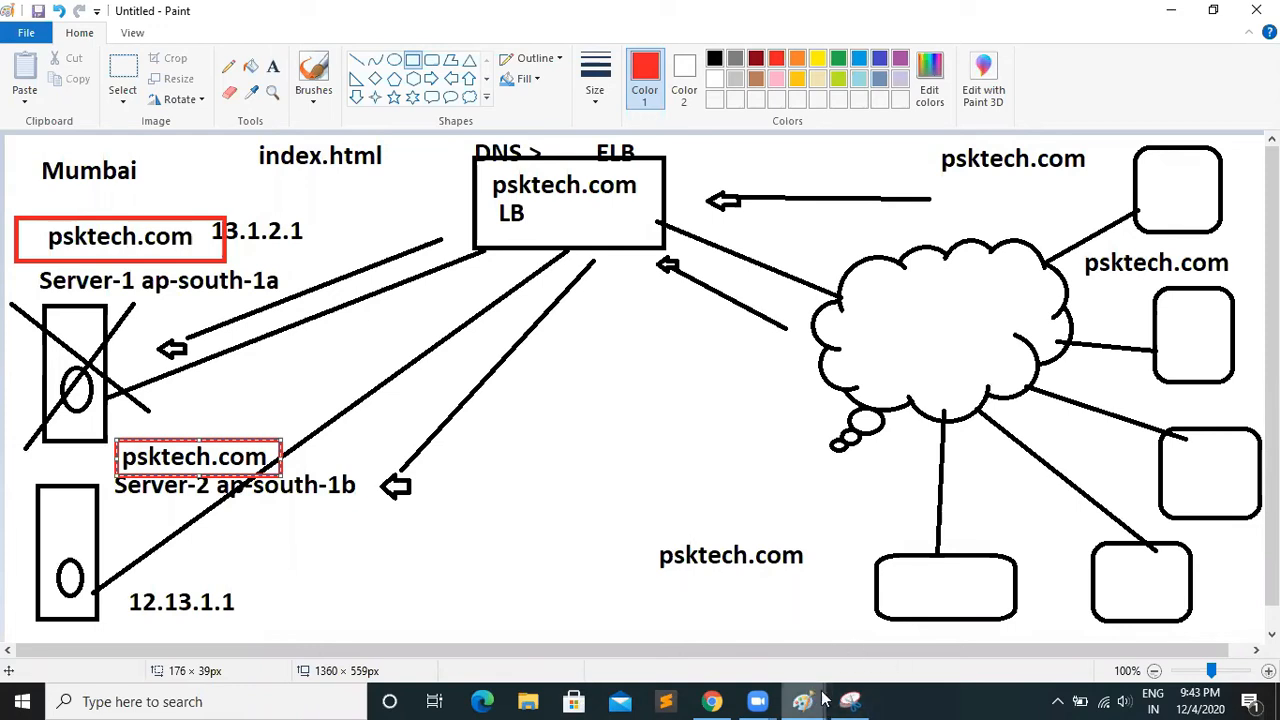
Switch back to Chrome and start an instance launch with the 64-bit (x86) Amazon Linux 2 AMI and type t2.micro, proceeding to the instance details
left_click(711, 697)
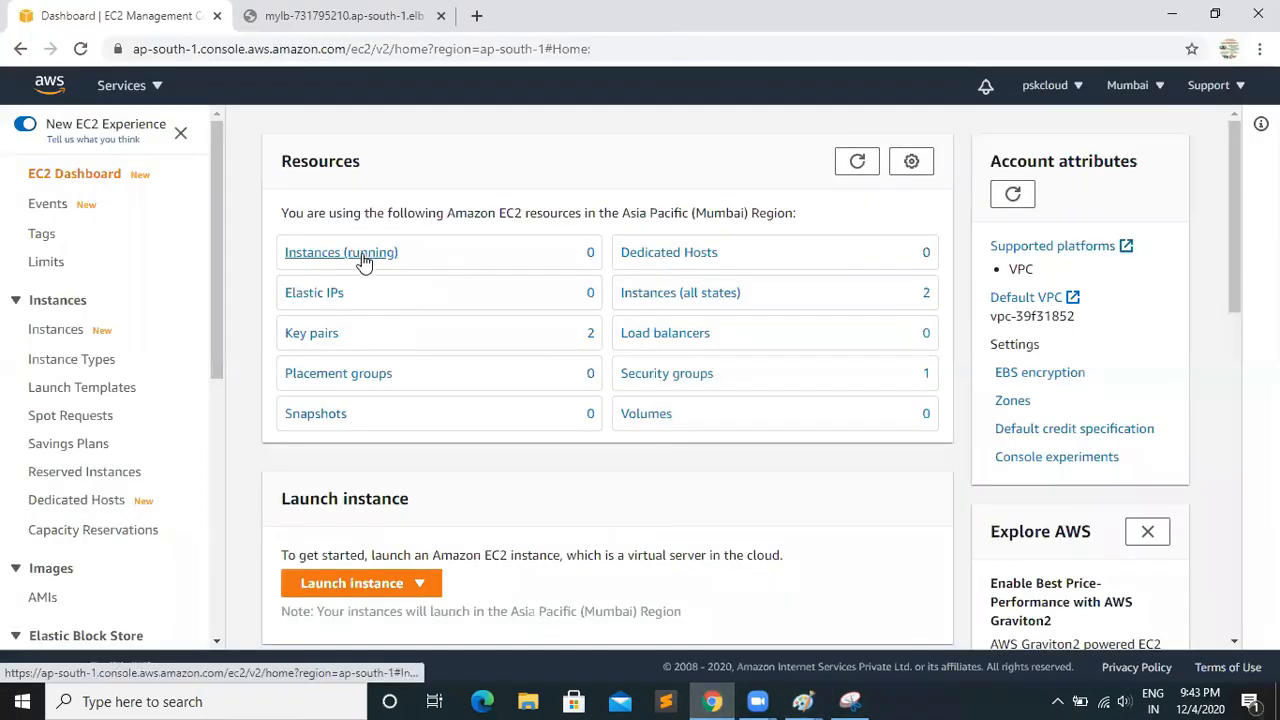
left_click(362, 590)
left_click(366, 528)
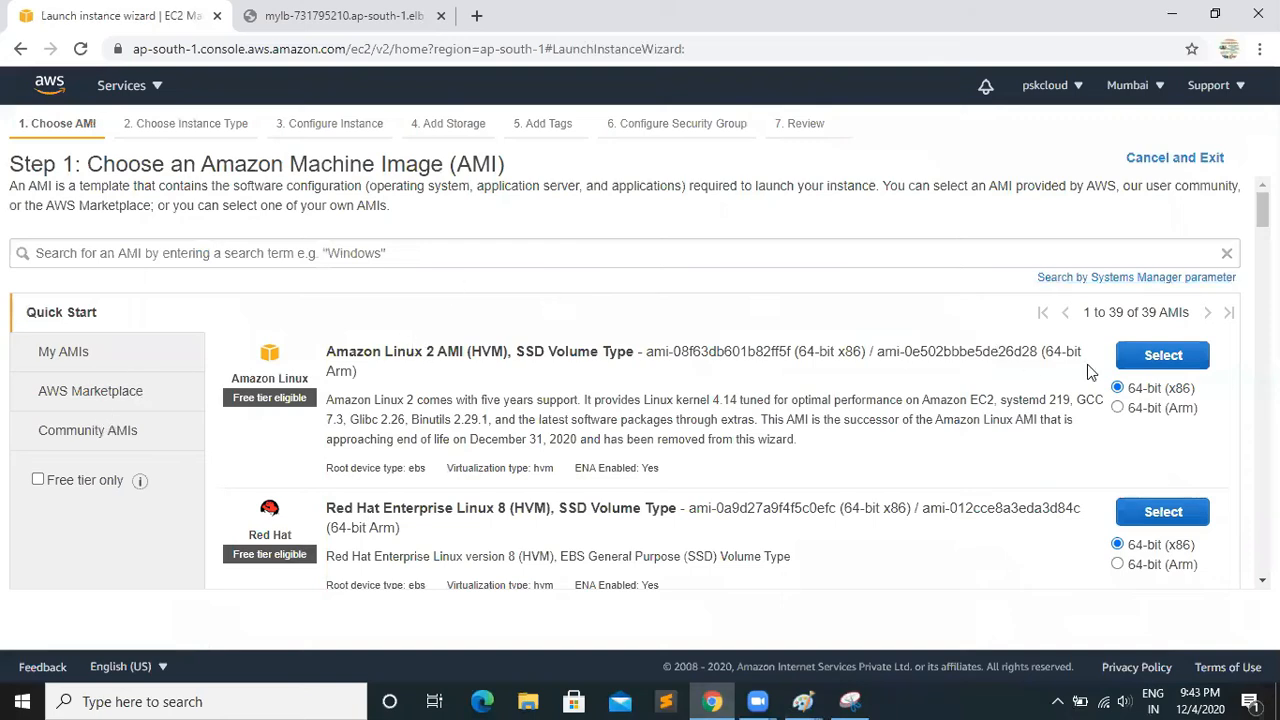
left_click(1140, 366)
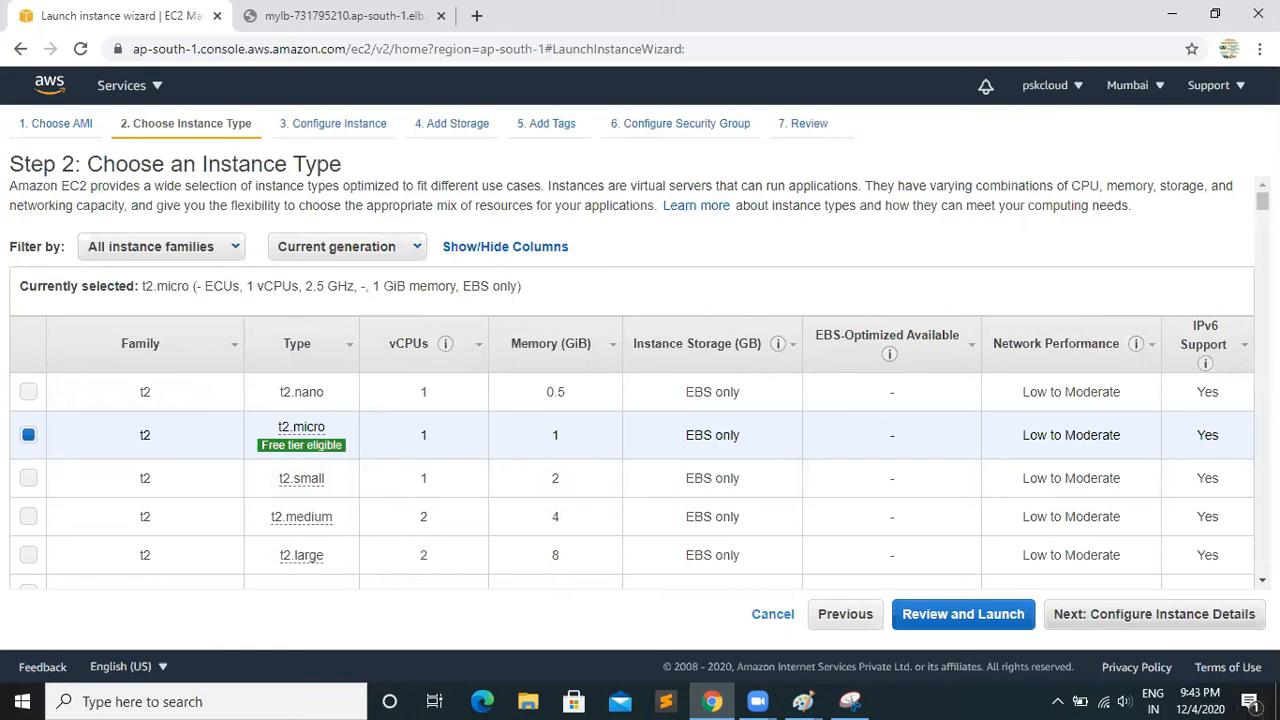
left_click(1143, 614)
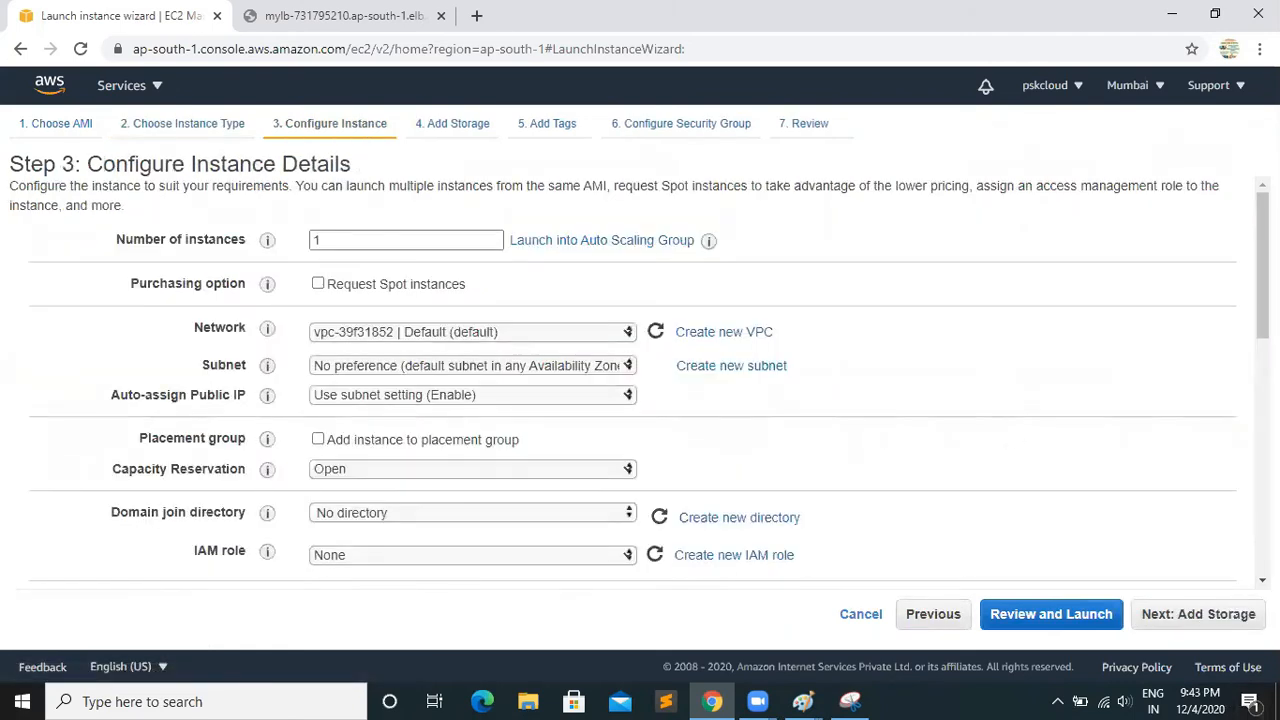
Look over the instance details, check the server placement in the Paint diagram, and return to the launch wizard in Chrome
scroll(1196, 271, "down", 2)
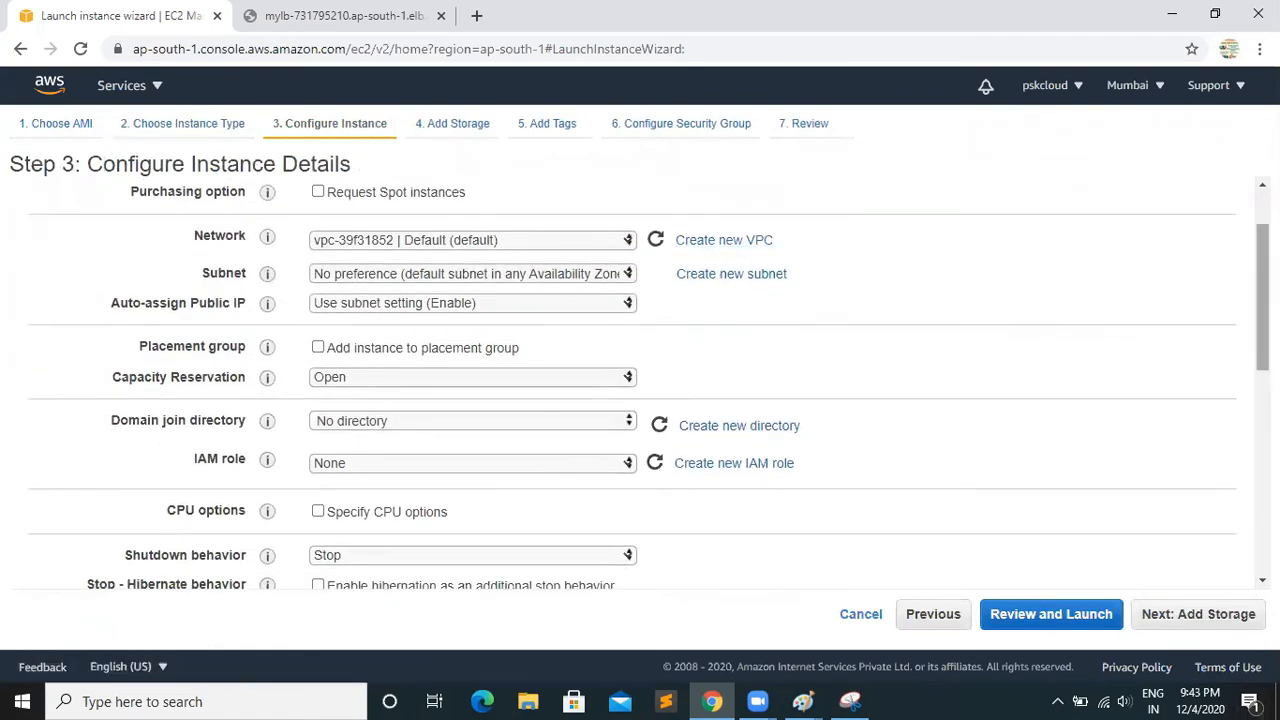
scroll(640, 380, "up", 1)
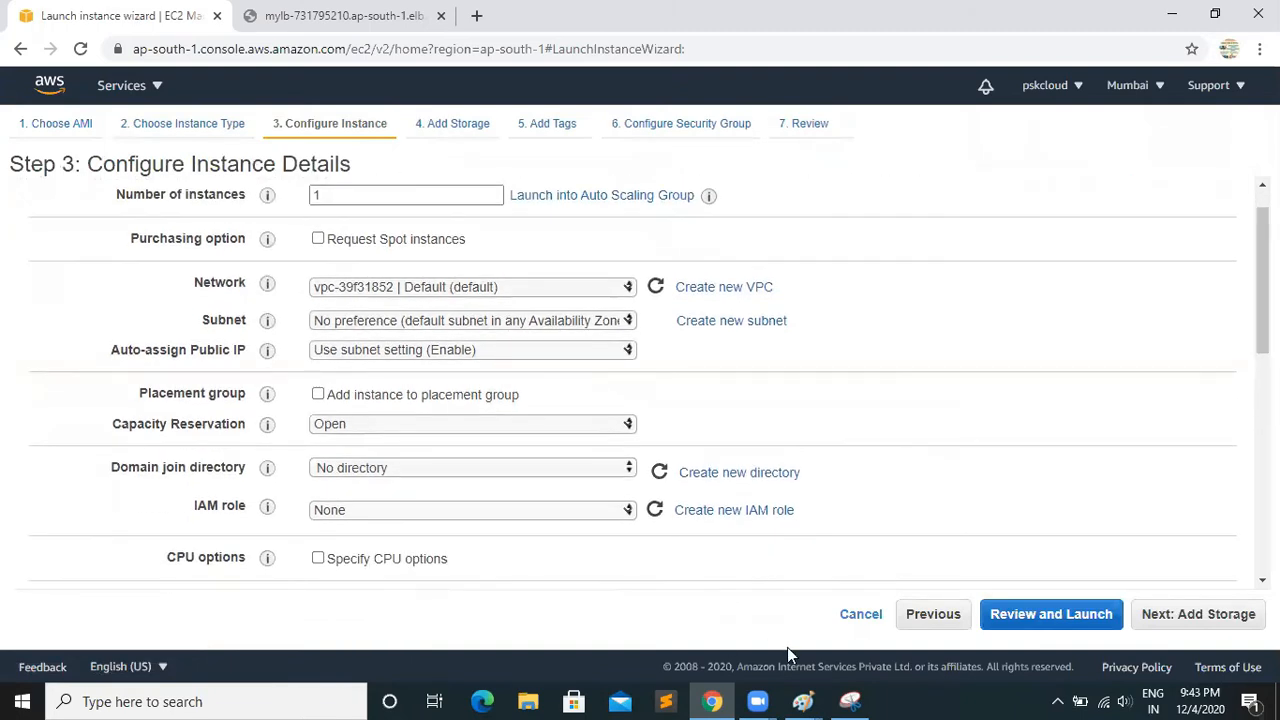
mouse_move(803, 700)
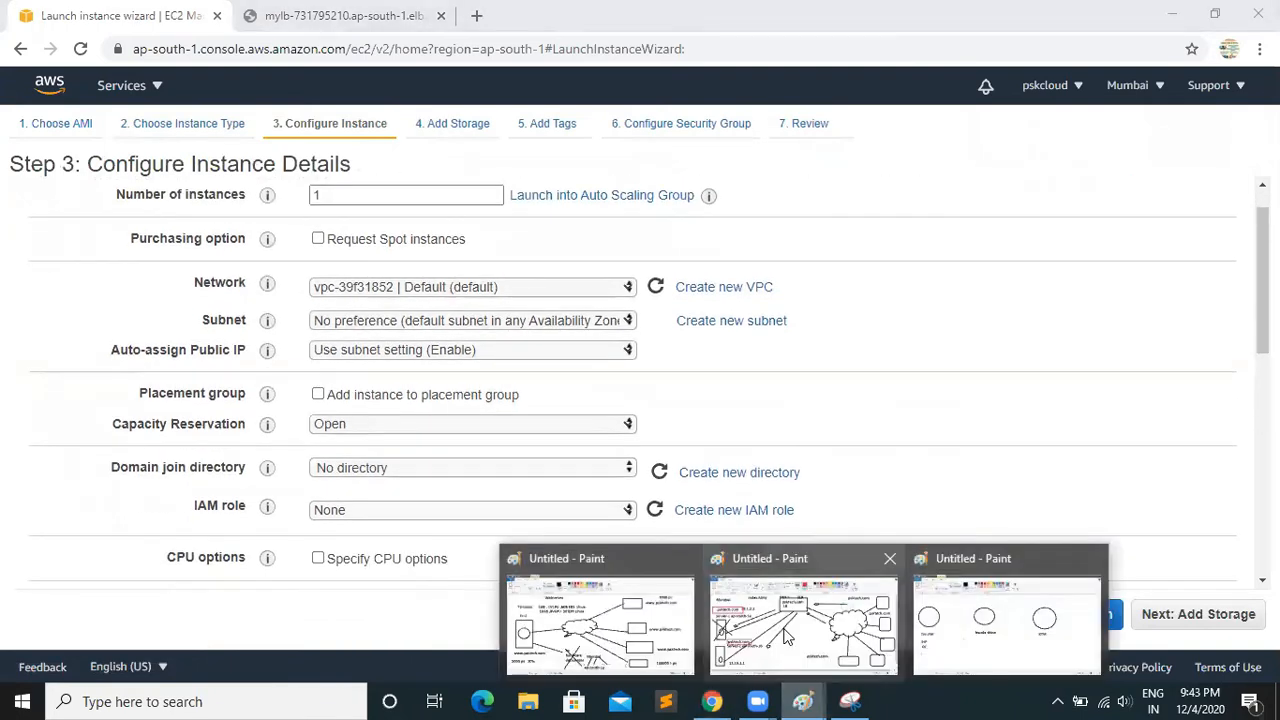
left_click(797, 595)
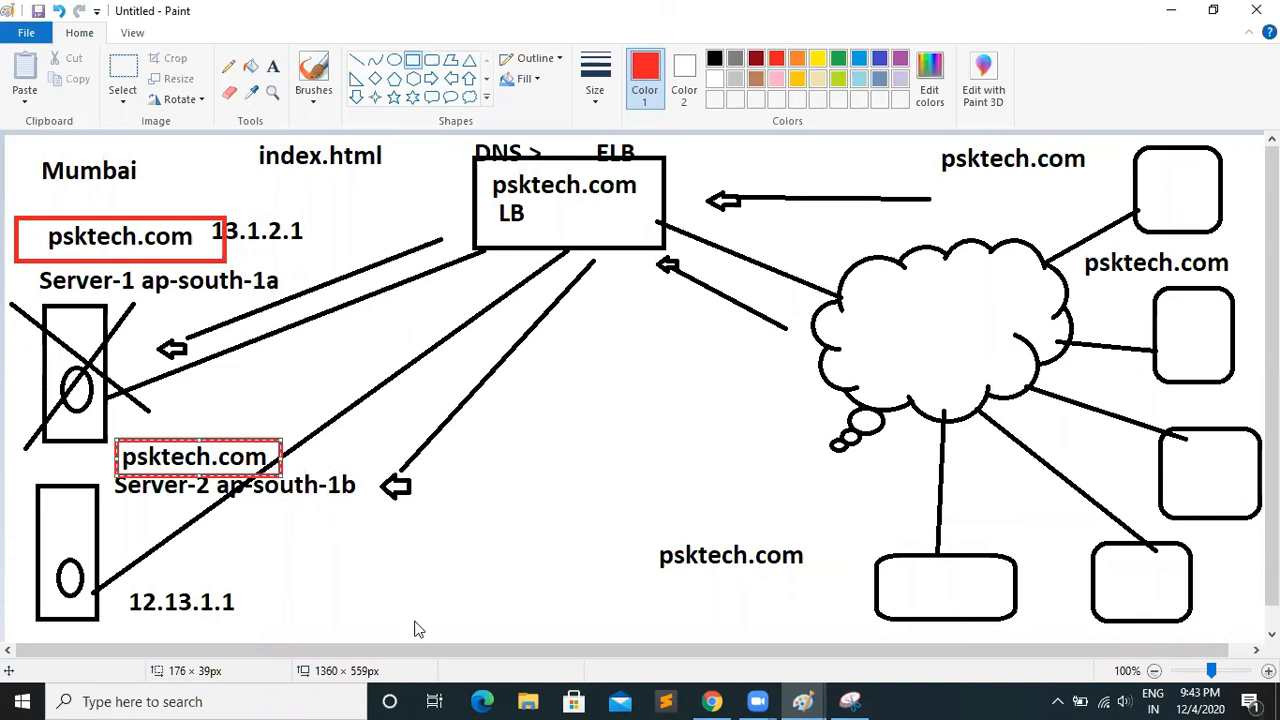
left_click(724, 700)
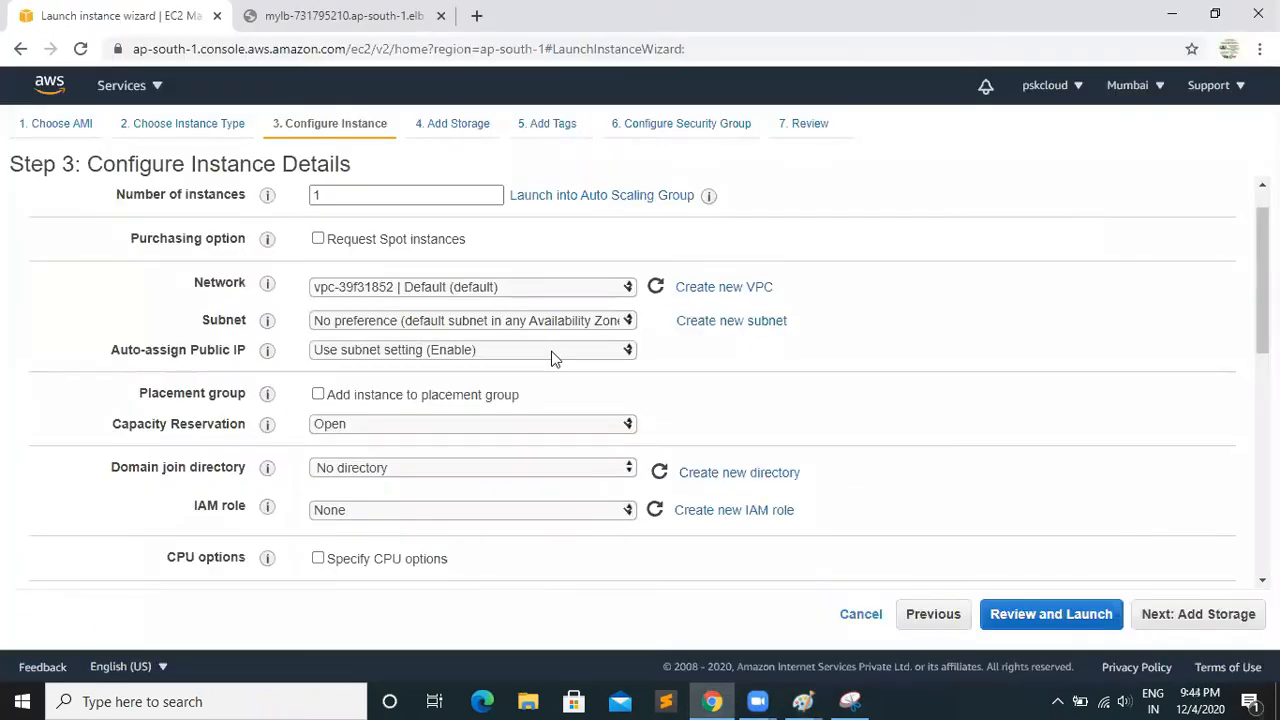
Set the instance's subnet to Default-1 in ap-south-1a and place the cursor in the empty User data text
left_click(628, 322)
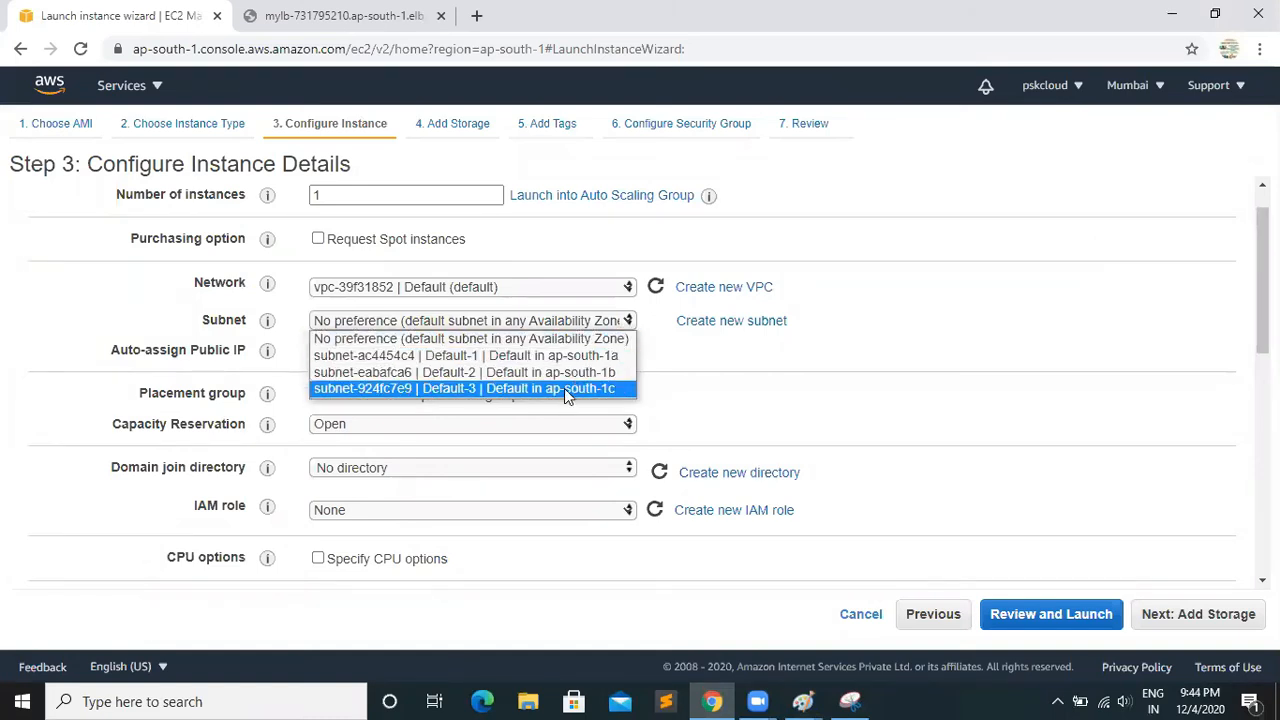
left_click(553, 357)
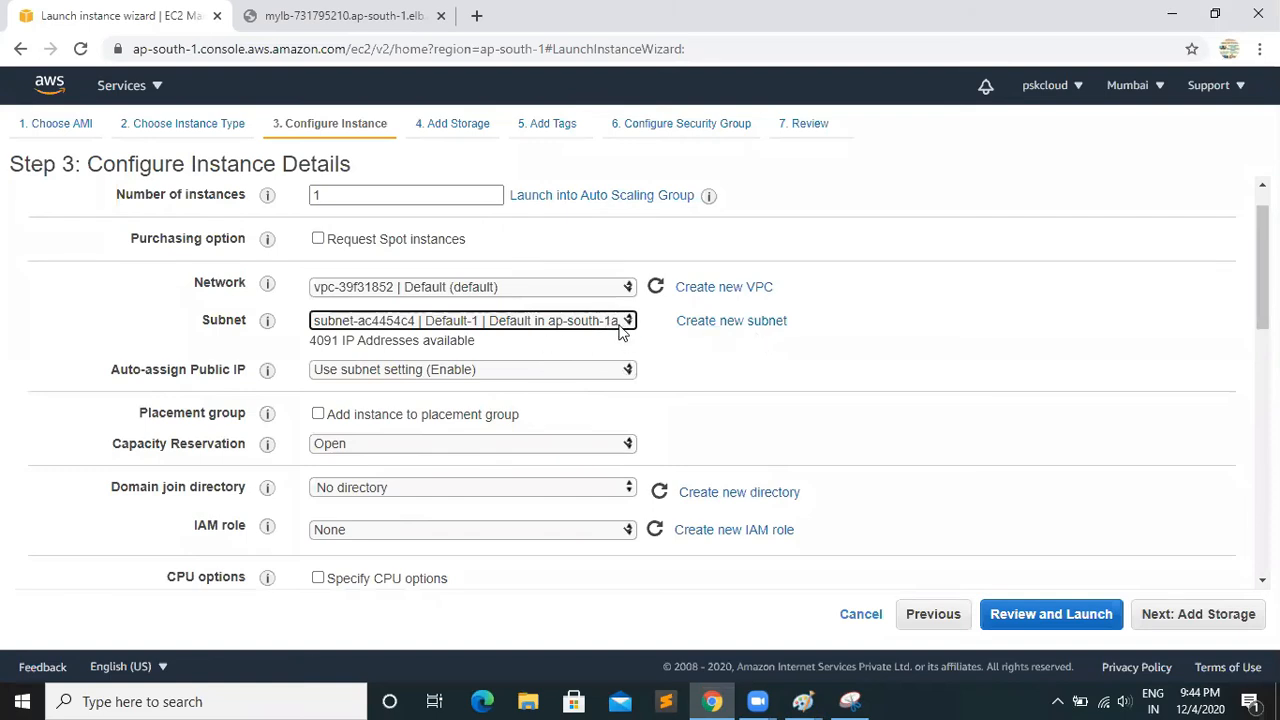
left_click_drag(1262, 267, 1262, 512)
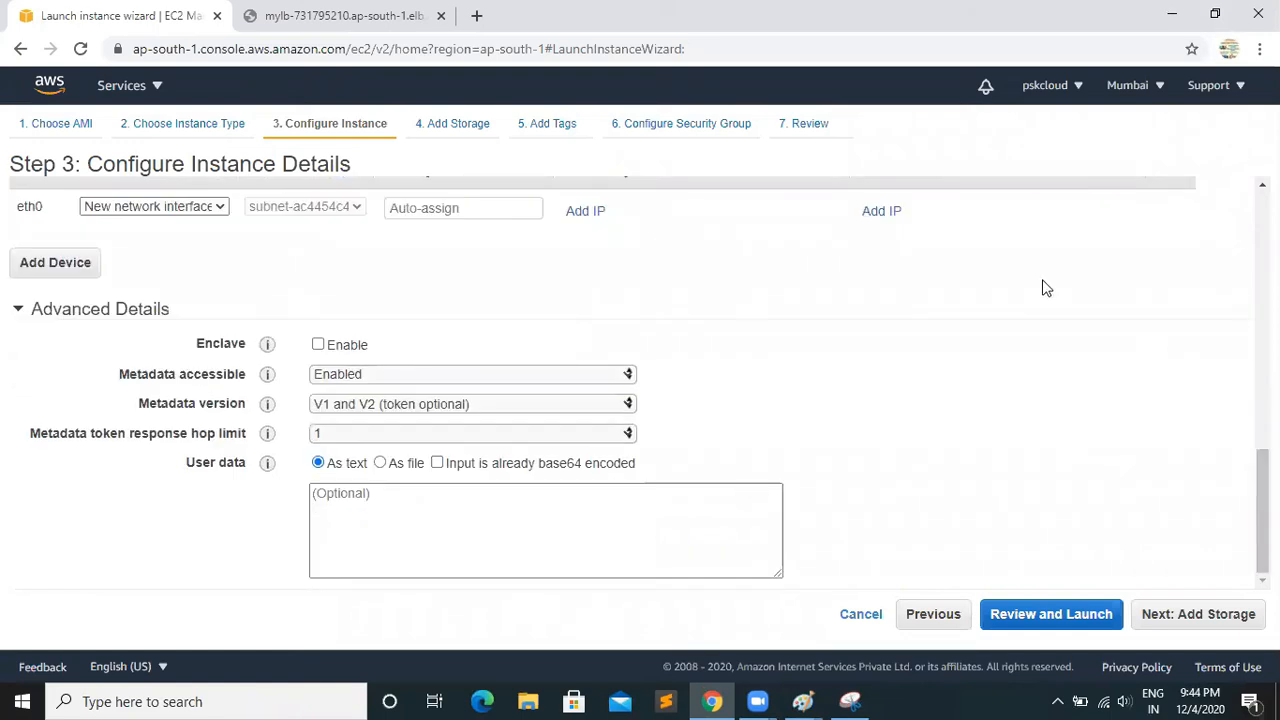
left_click(369, 508)
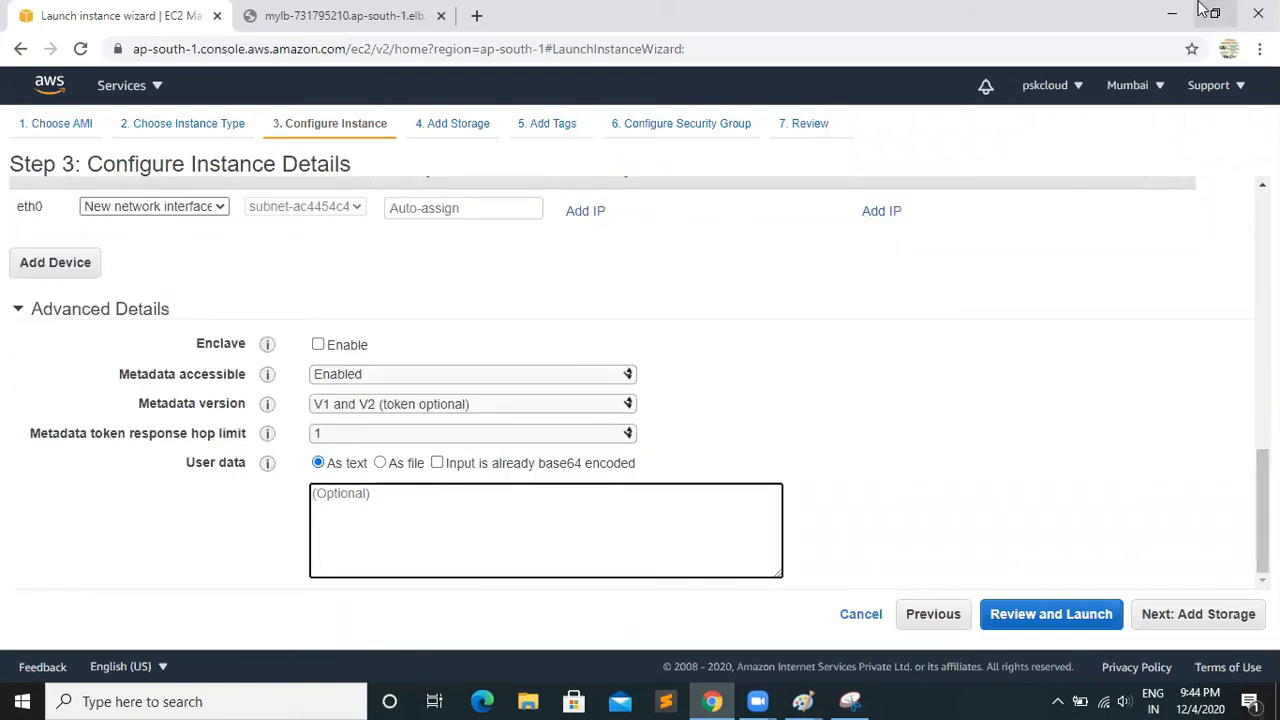
Copy the full text of the bash script file in the scripts folder and paste it into the launch wizard's User data in Chrome
left_click(1170, 14)
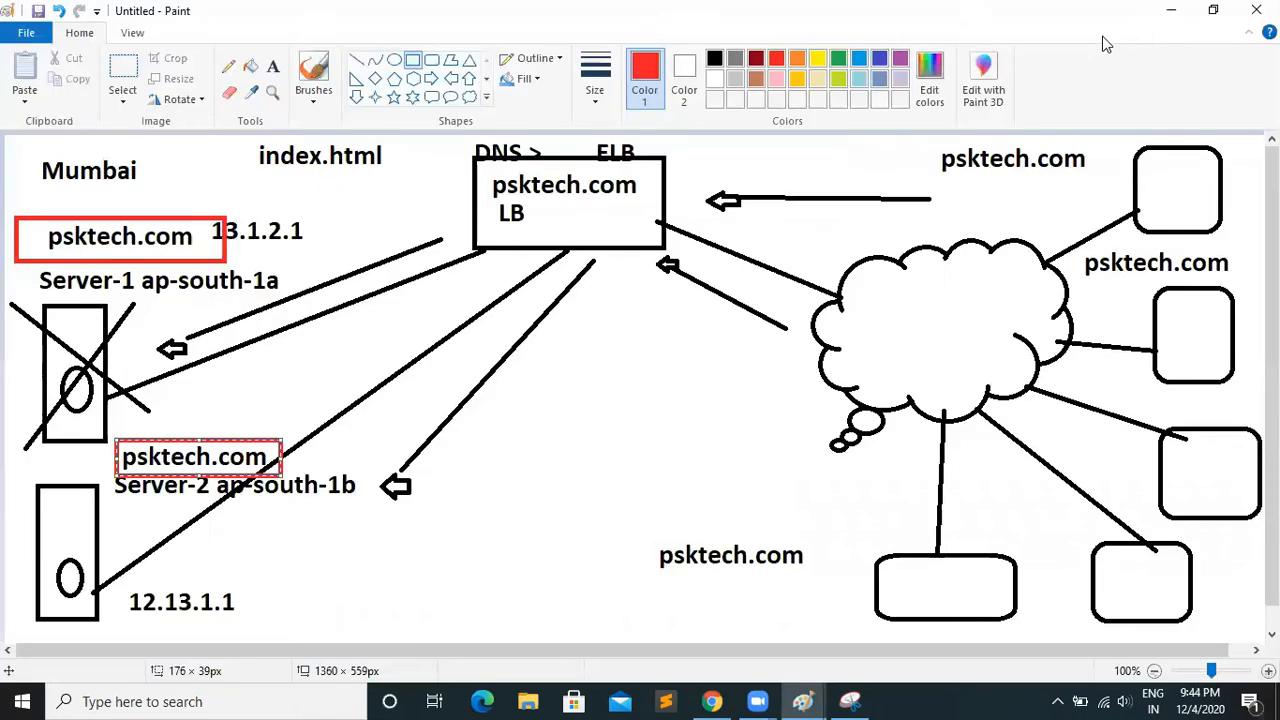
left_click(1168, 14)
left_click(1042, 16)
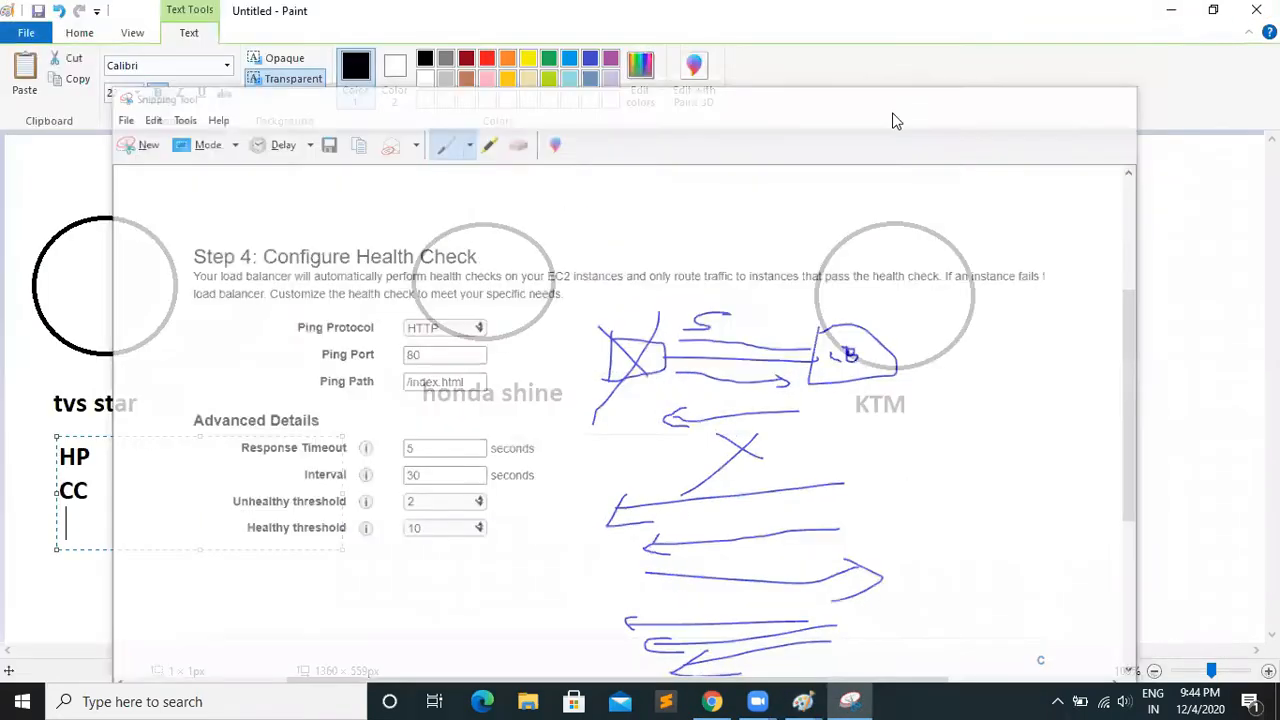
left_click(1171, 9)
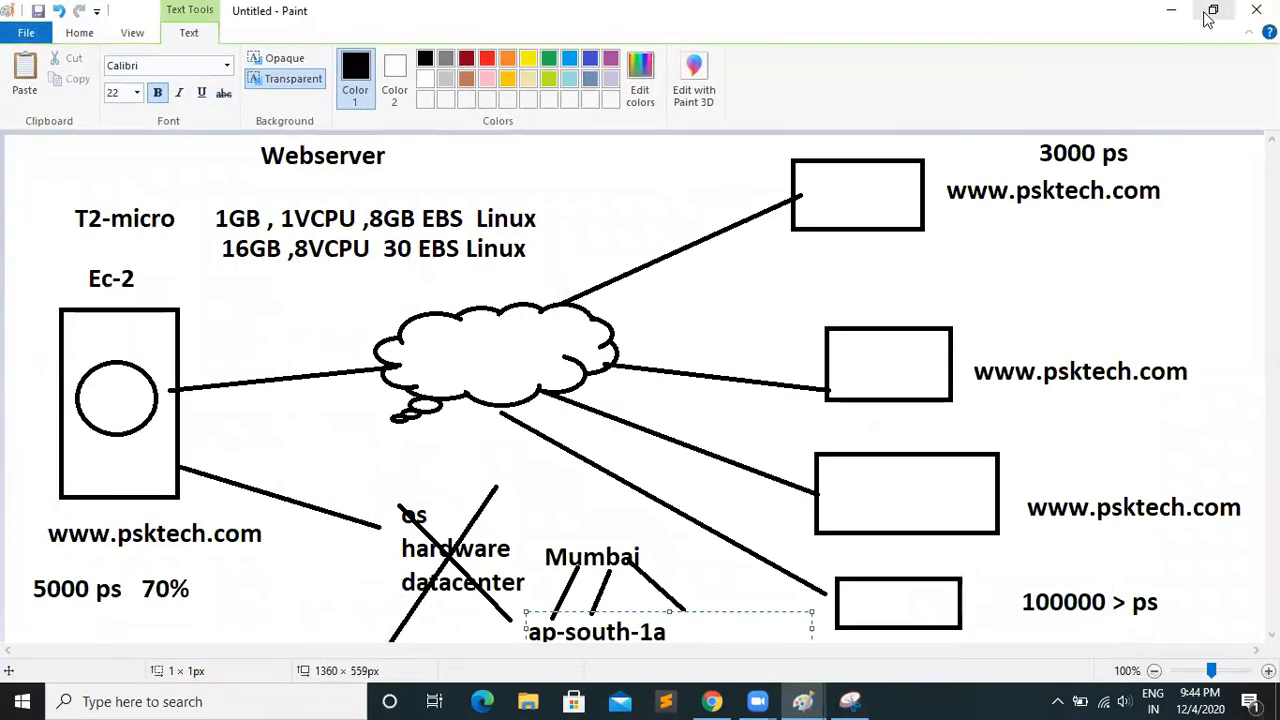
left_click(1170, 10)
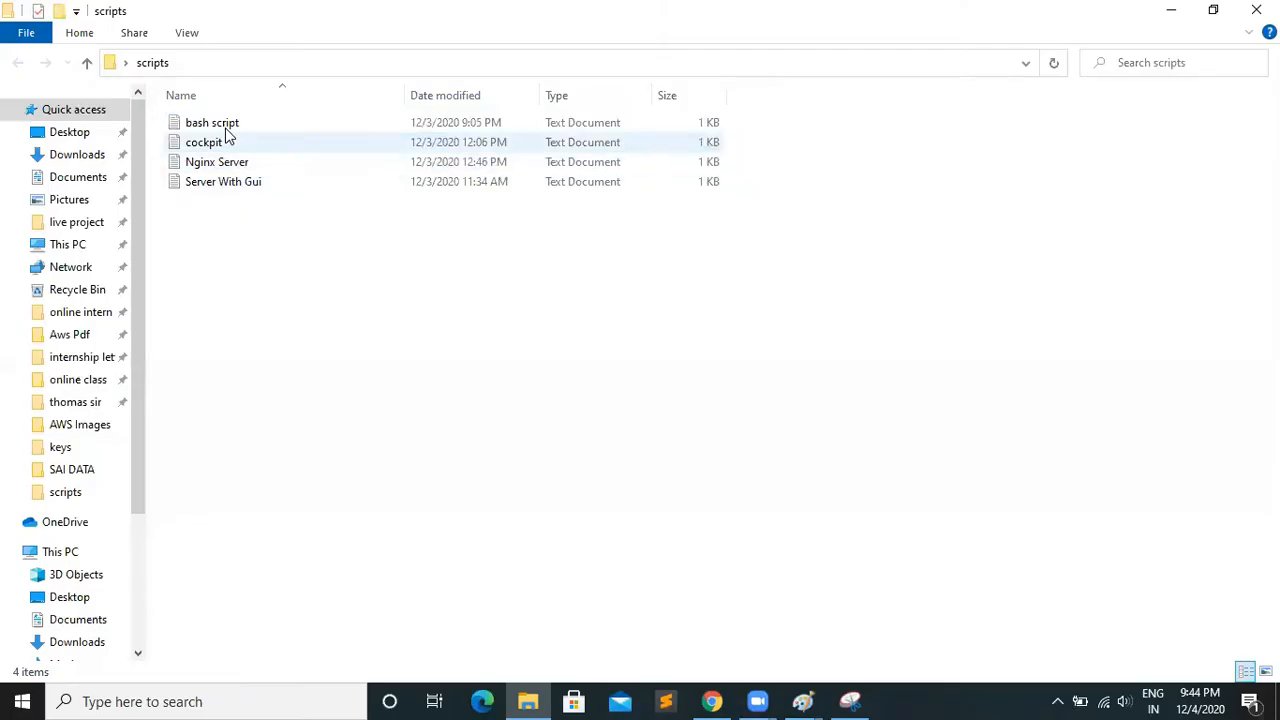
double_click(212, 122)
left_click_drag(867, 195, 1021, 489)
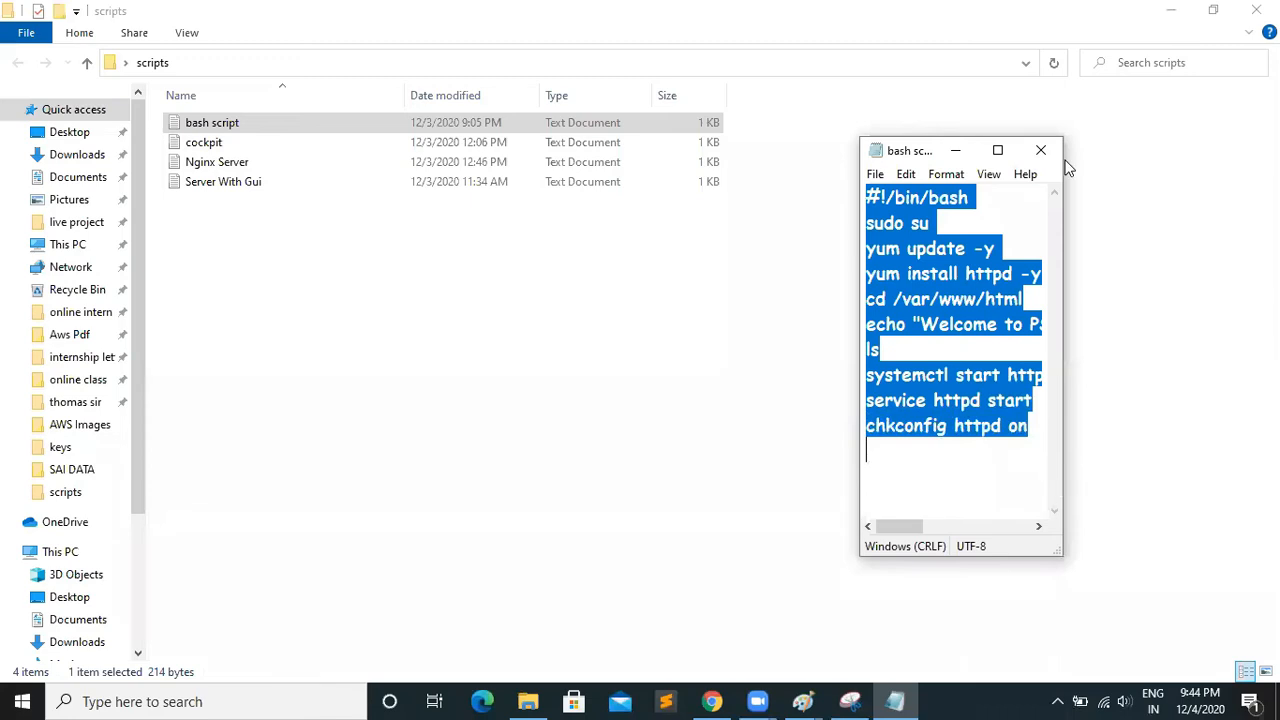
left_click(997, 150)
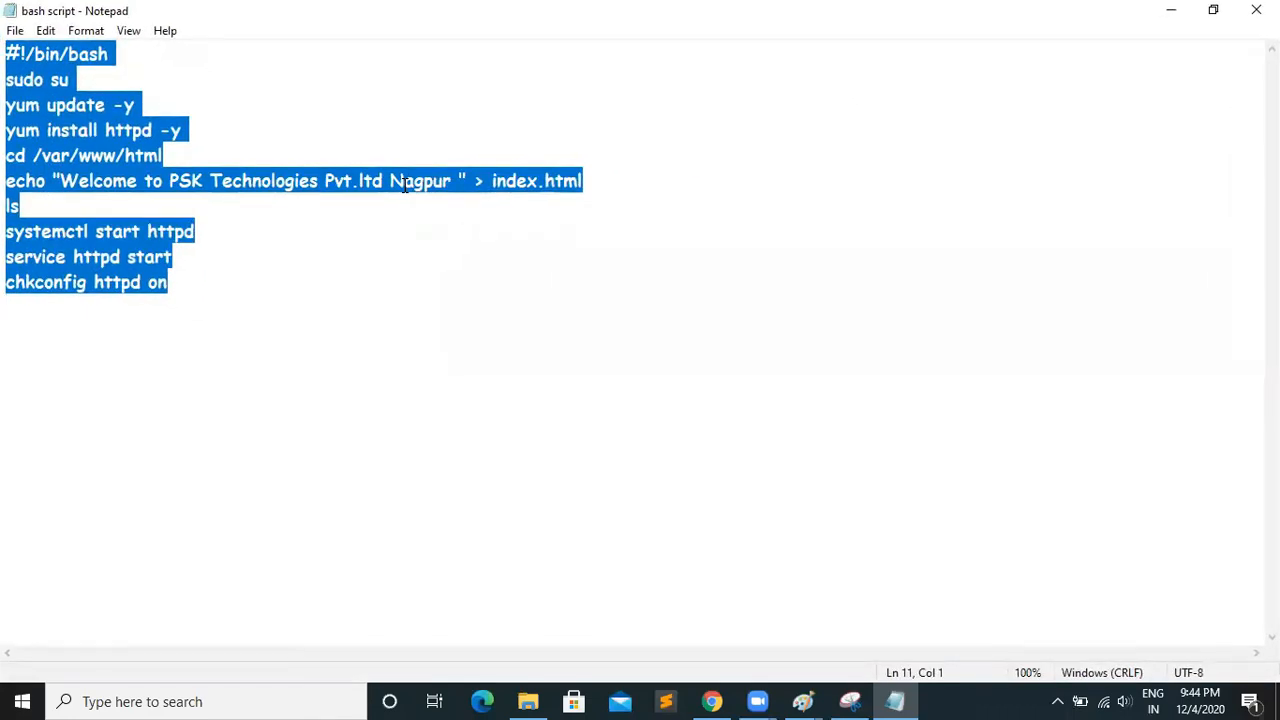
left_click(712, 701)
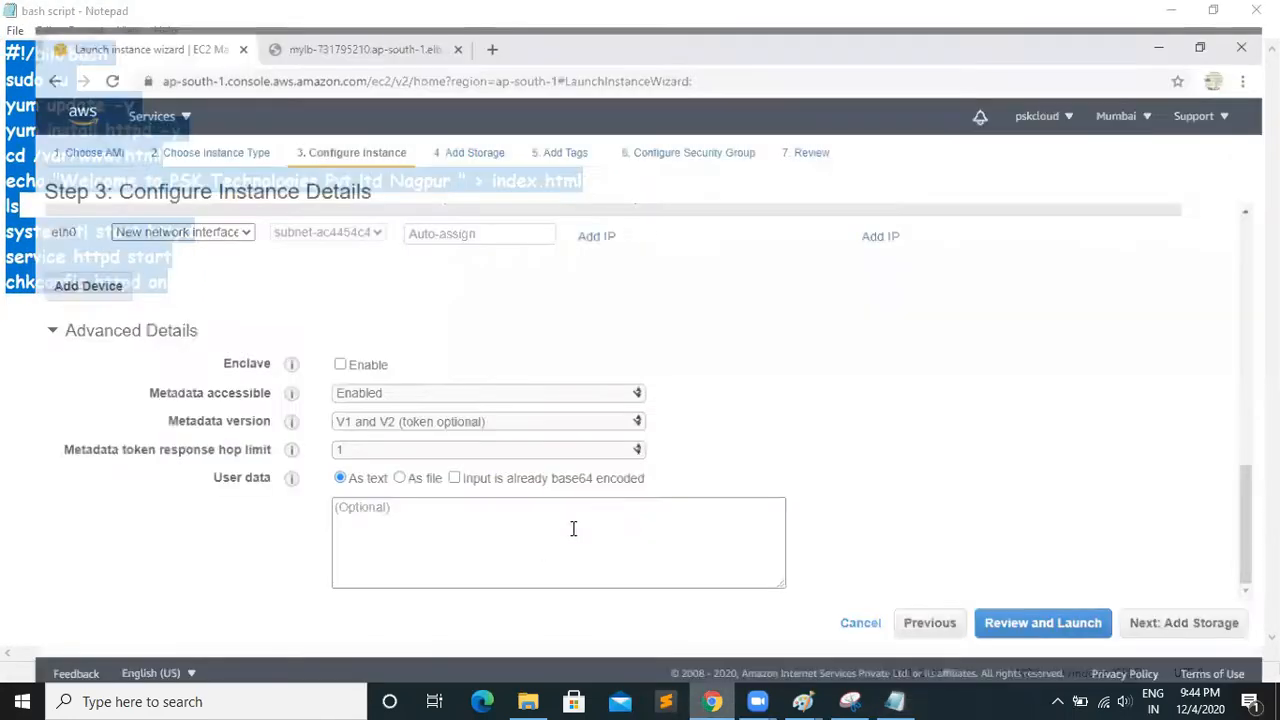
key("ctrl+v")
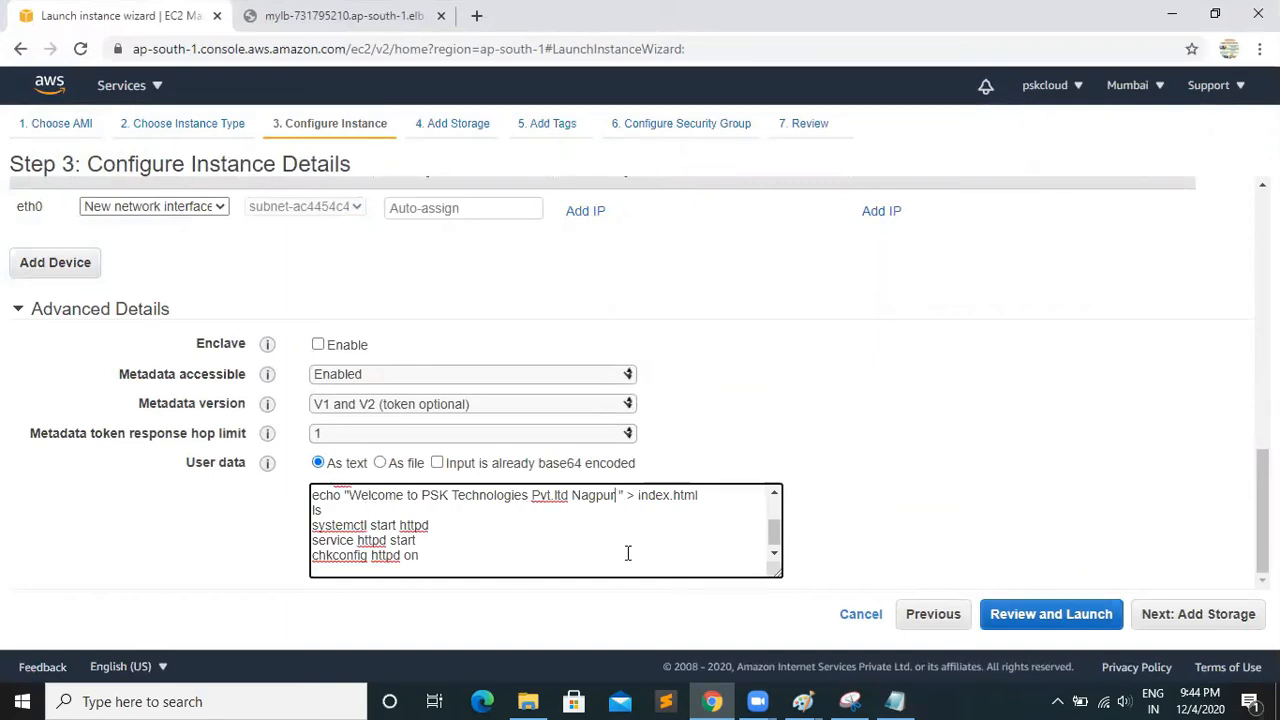
Replace the welcome message in the user data script's echo line with Server-1
key("BackSpace")
key("BackSpace")
key("BackSpace")
key("BackSpace")
key("BackSpace")
key("BackSpace")
key("BackSpace")
key("BackSpace")
key("BackSpace")
key("BackSpace")
key("BackSpace")
key("BackSpace")
key("BackSpace")
key("BackSpace")
key("BackSpace")
key("BackSpace")
key("BackSpace")
key("BackSpace")
key("BackSpace")
key("BackSpace")
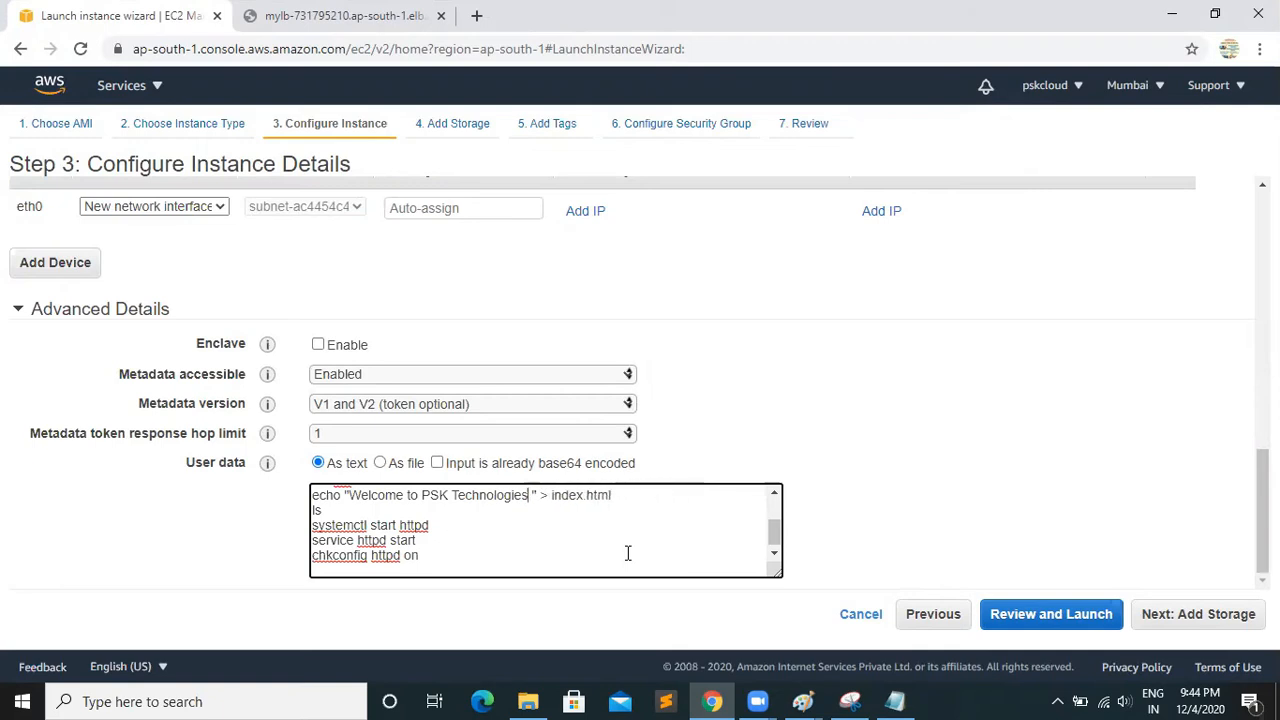
key("BackSpace")
key("BackSpace")
key("BackSpace")
key("BackSpace")
key("BackSpace")
key("BackSpace")
key("BackSpace")
key("BackSpace")
key("BackSpace")
key("BackSpace")
key("BackSpace")
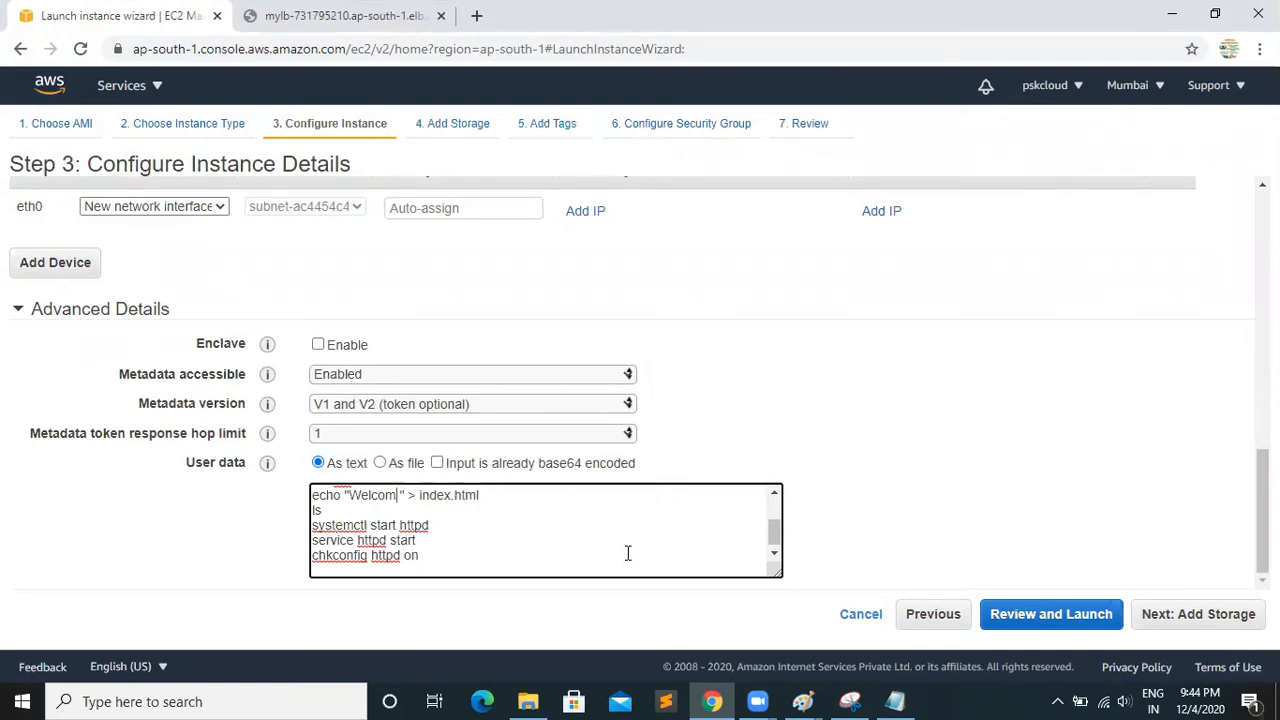
key("BackSpace")
type("S")
type("erver")
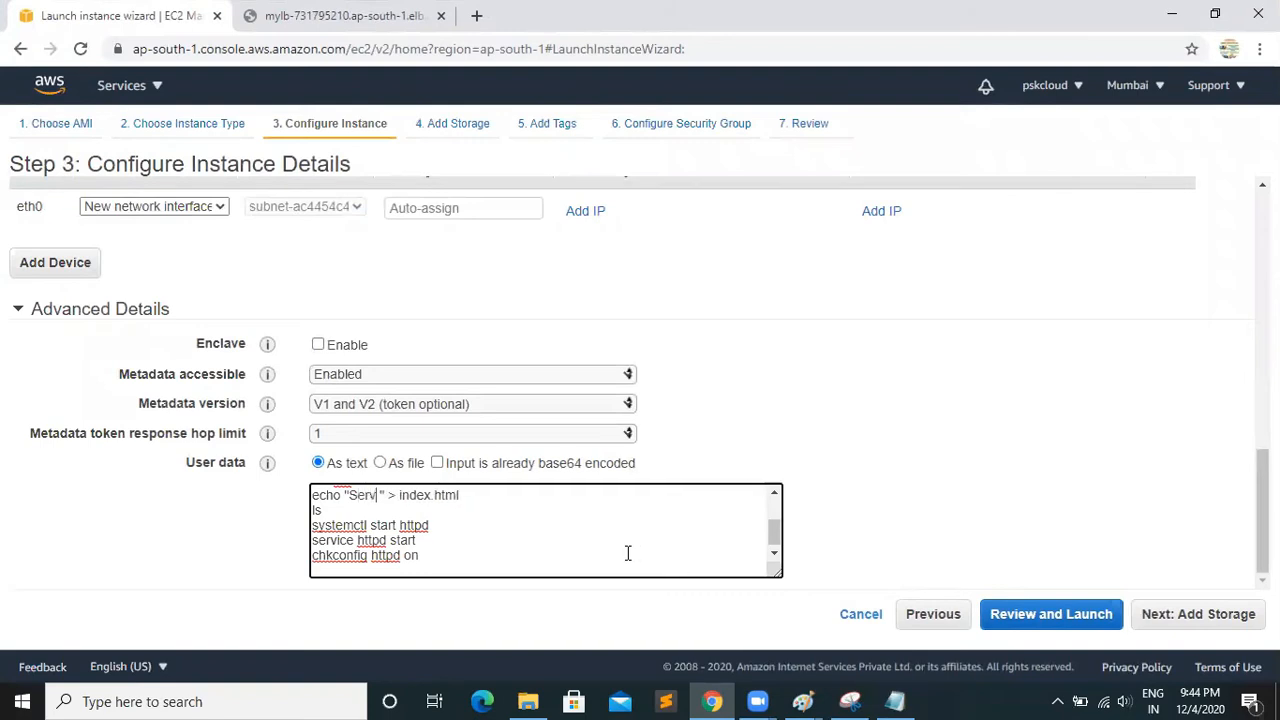
type("-1")
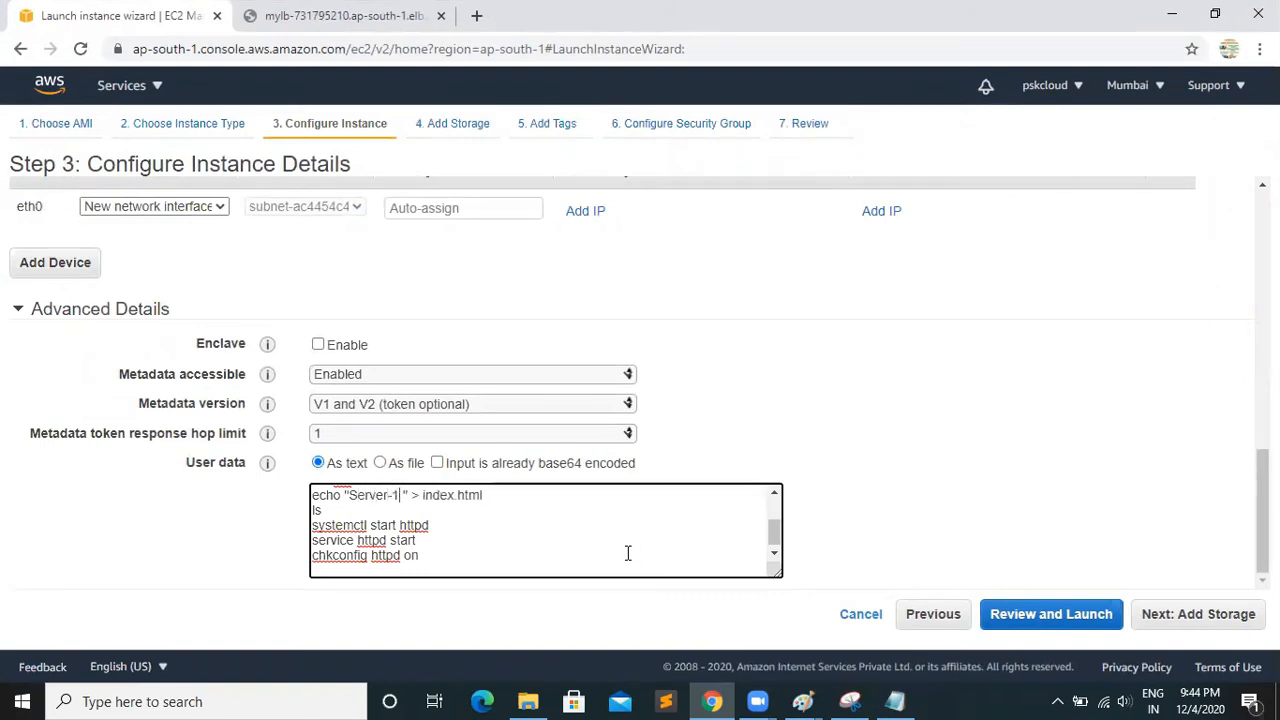
Keep the default storage and add a tag with key Name and value Server-1
left_click(1150, 620)
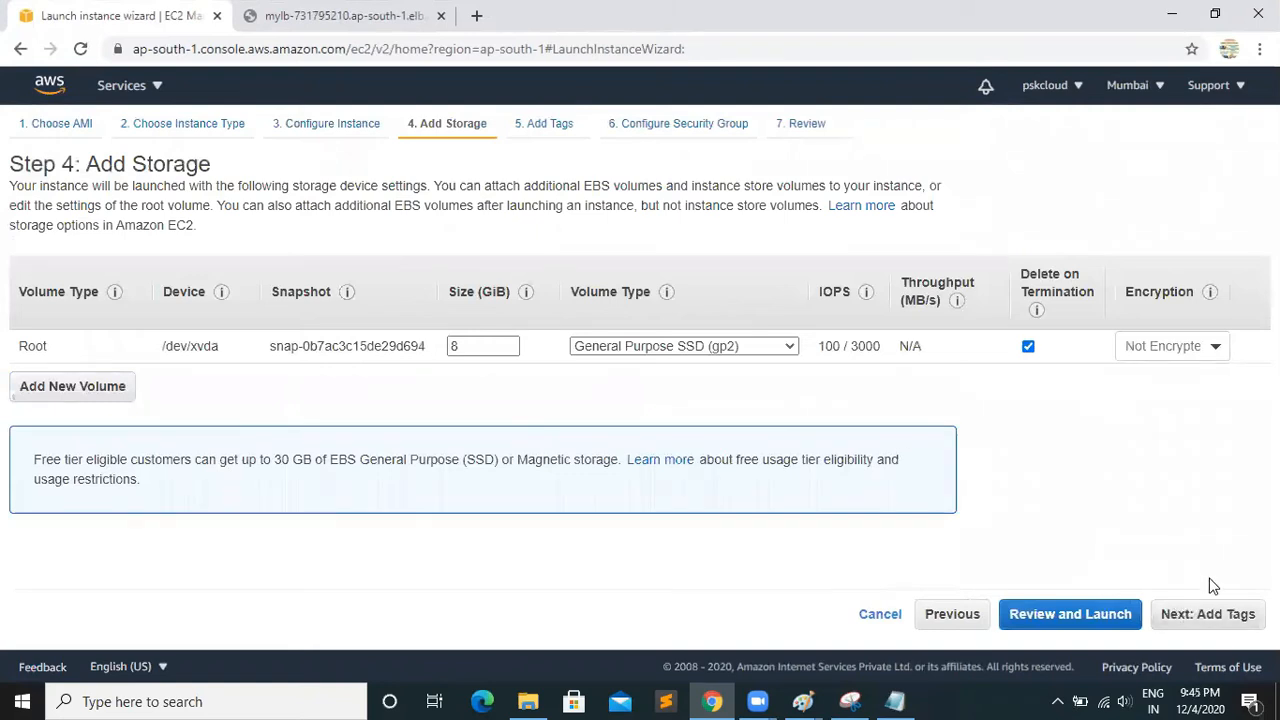
left_click(1212, 616)
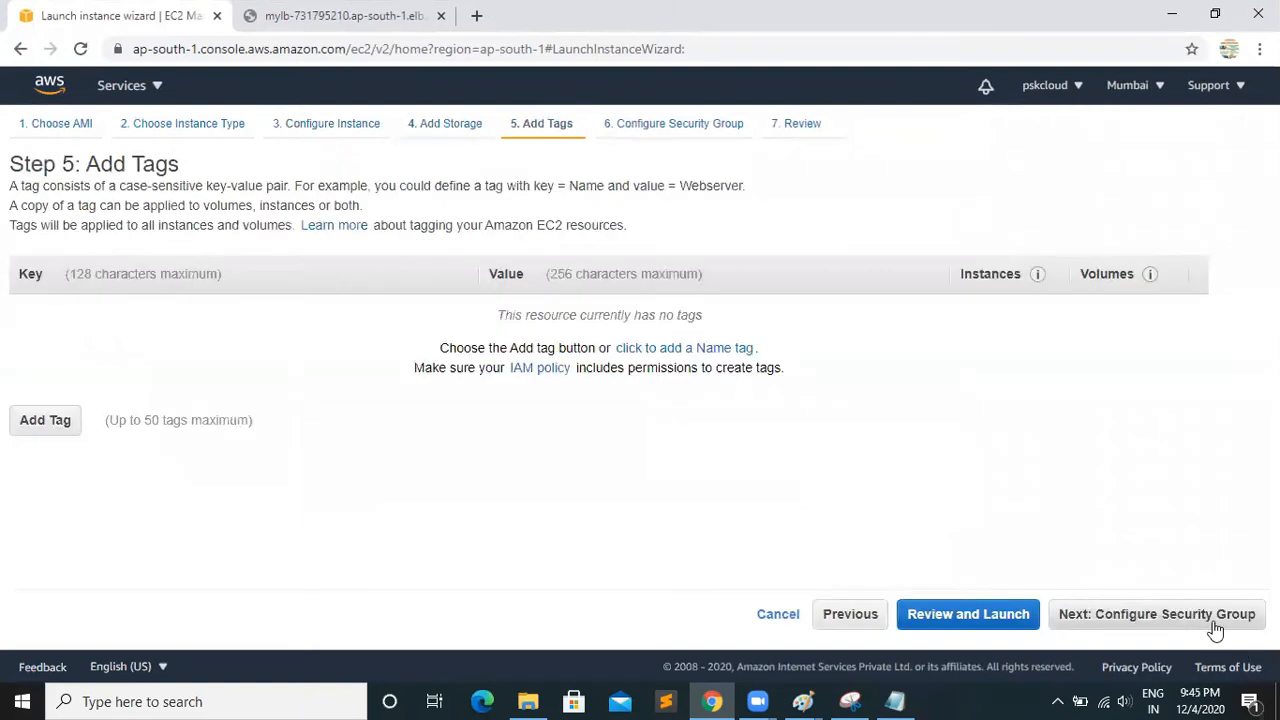
left_click(72, 421)
type("Nam")
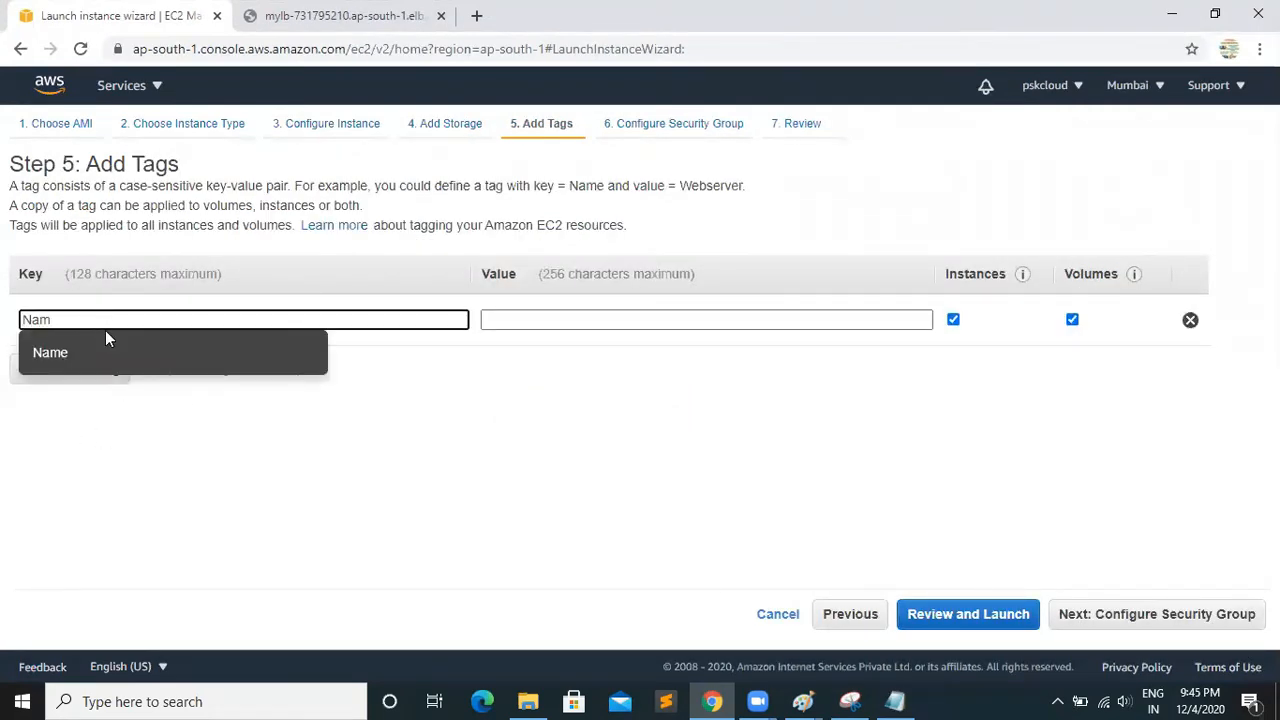
left_click(105, 350)
left_click(519, 320)
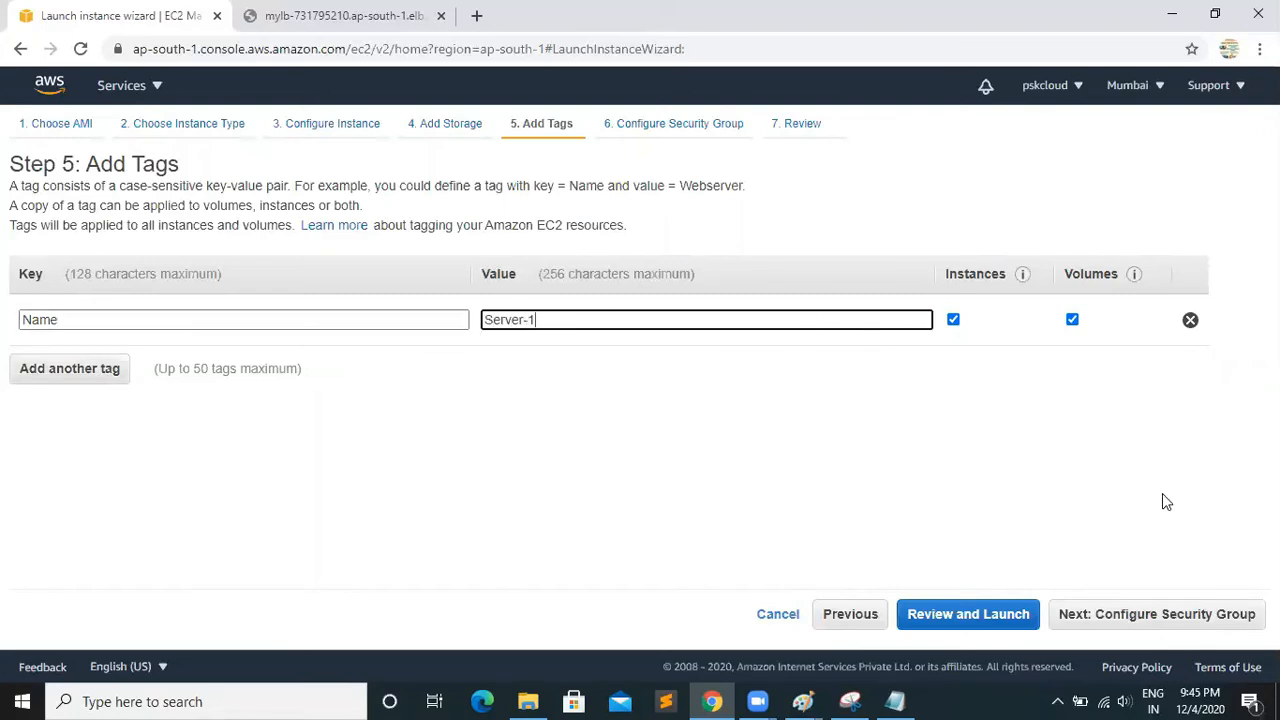
Assign the existing security group My-LBSG to the instance and proceed to the launch review
left_click(1186, 612)
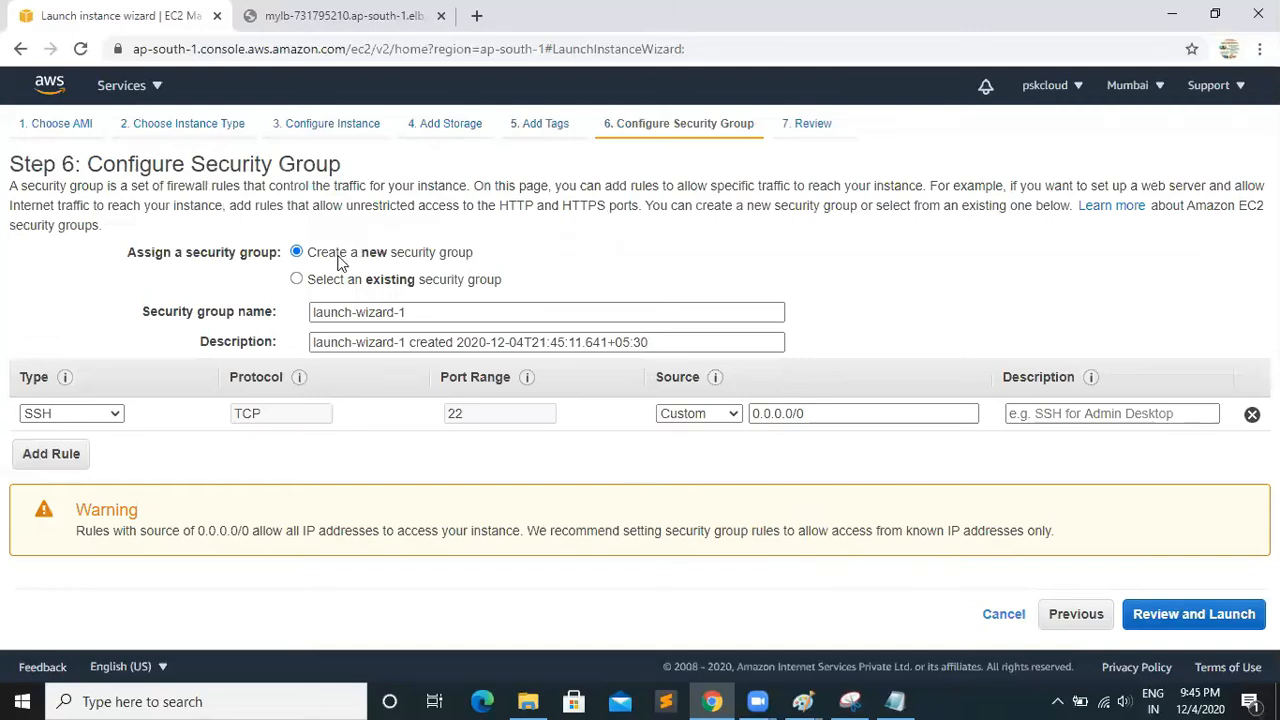
left_click(297, 280)
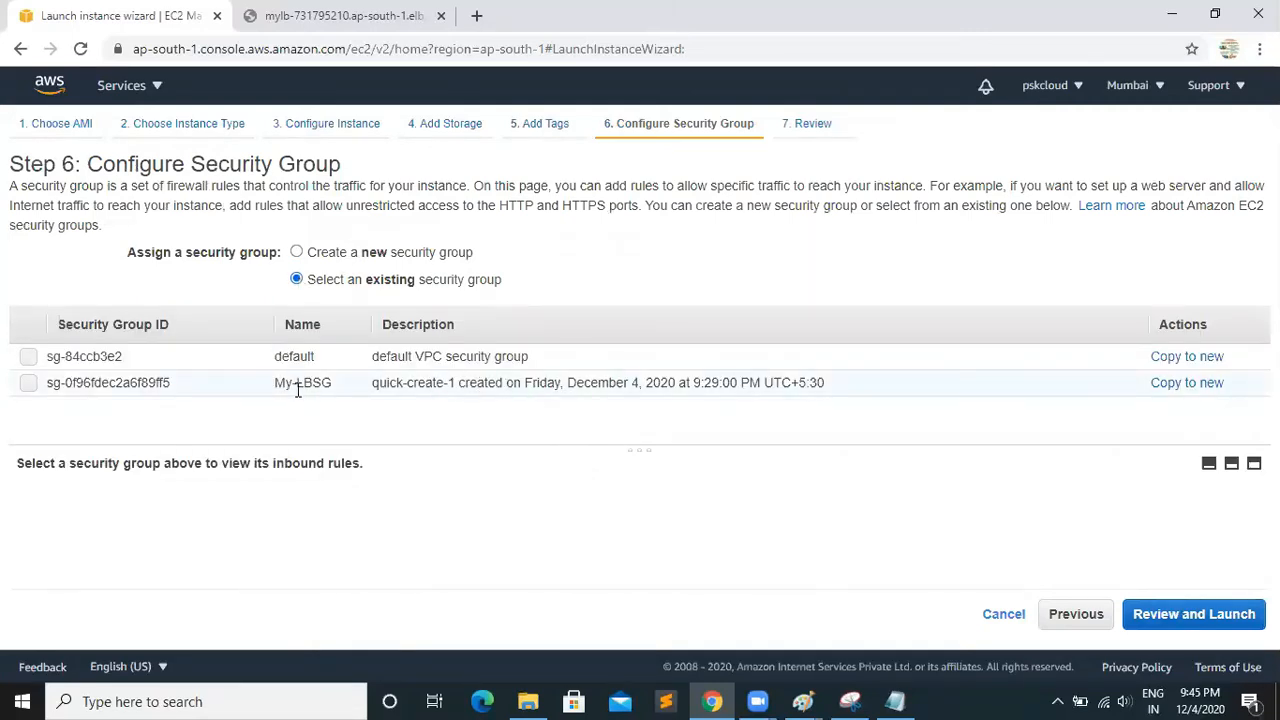
left_click(28, 384)
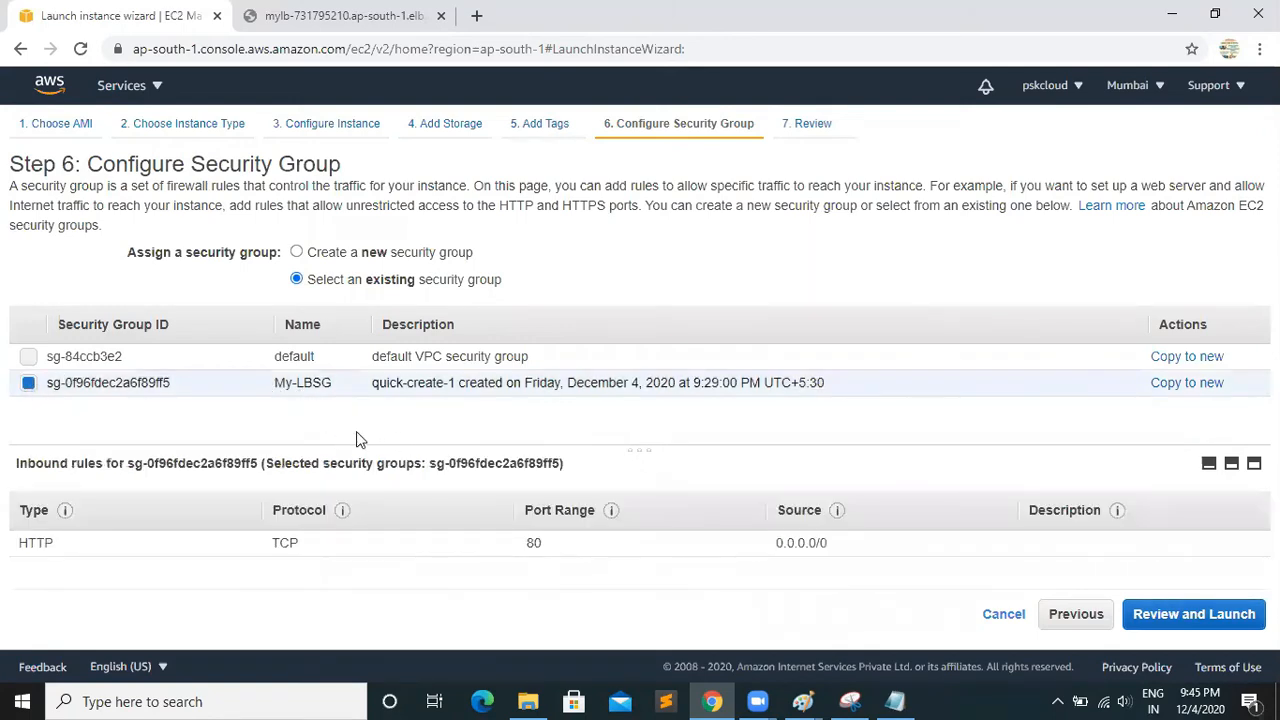
left_click(1170, 622)
left_click(1132, 456)
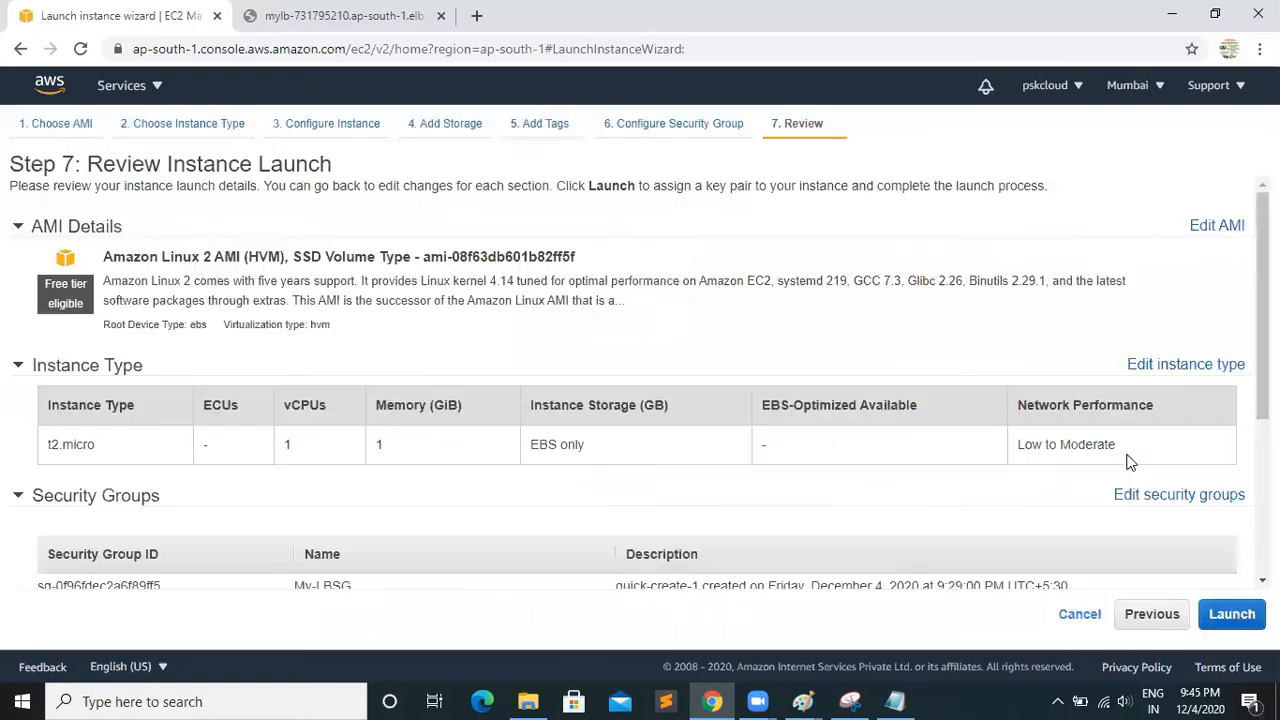
Launch the instance with the existing demo key pair, then show it in the Instances list and remove the search filter
left_click(1240, 618)
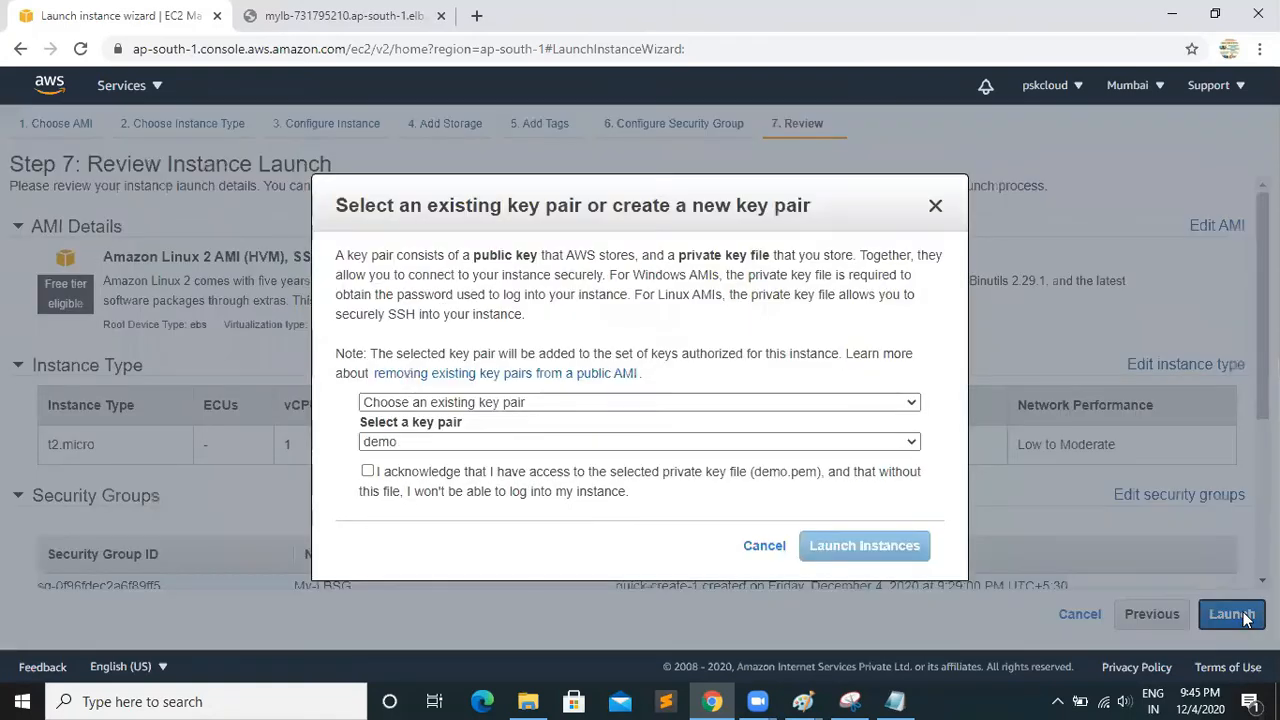
left_click(369, 472)
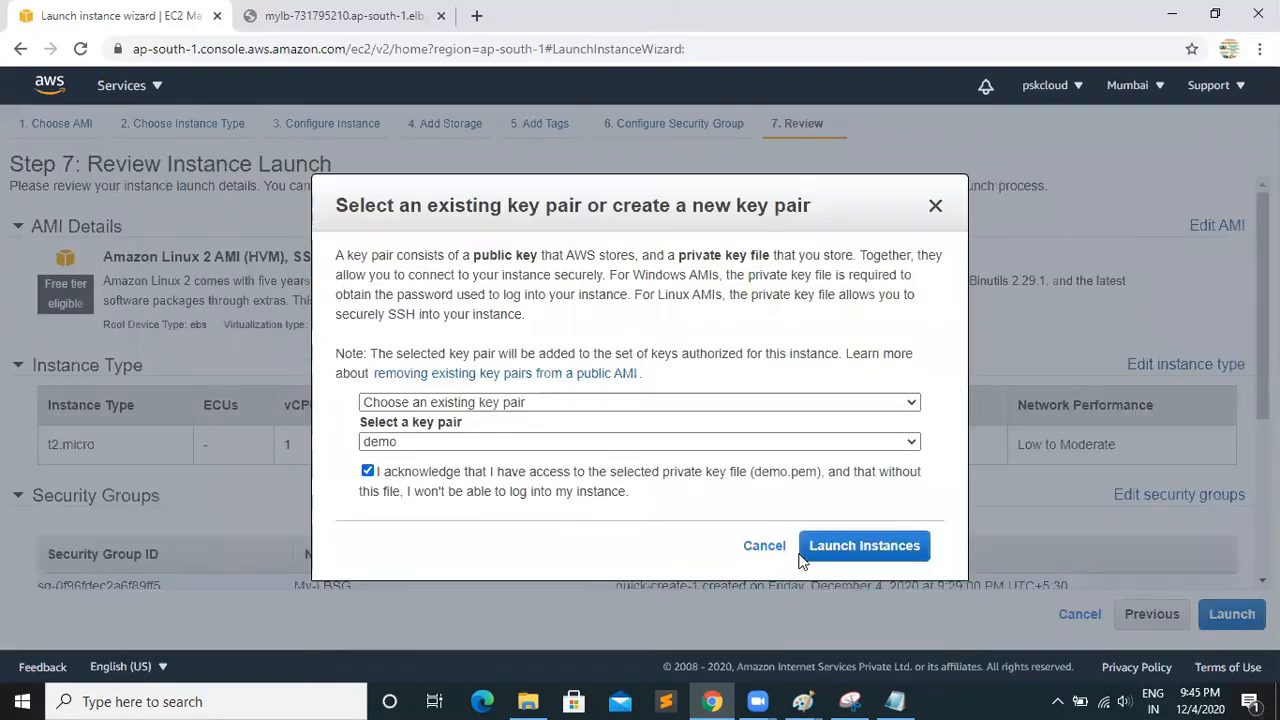
left_click(830, 553)
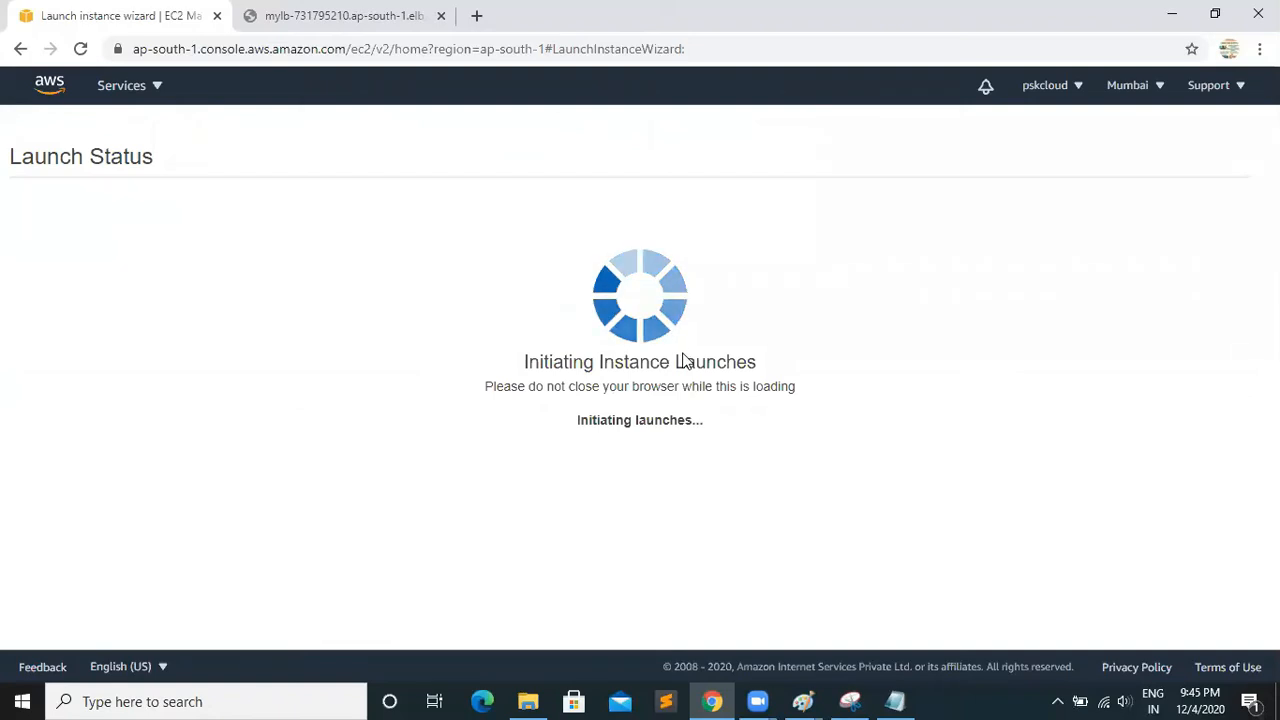
left_click(422, 260)
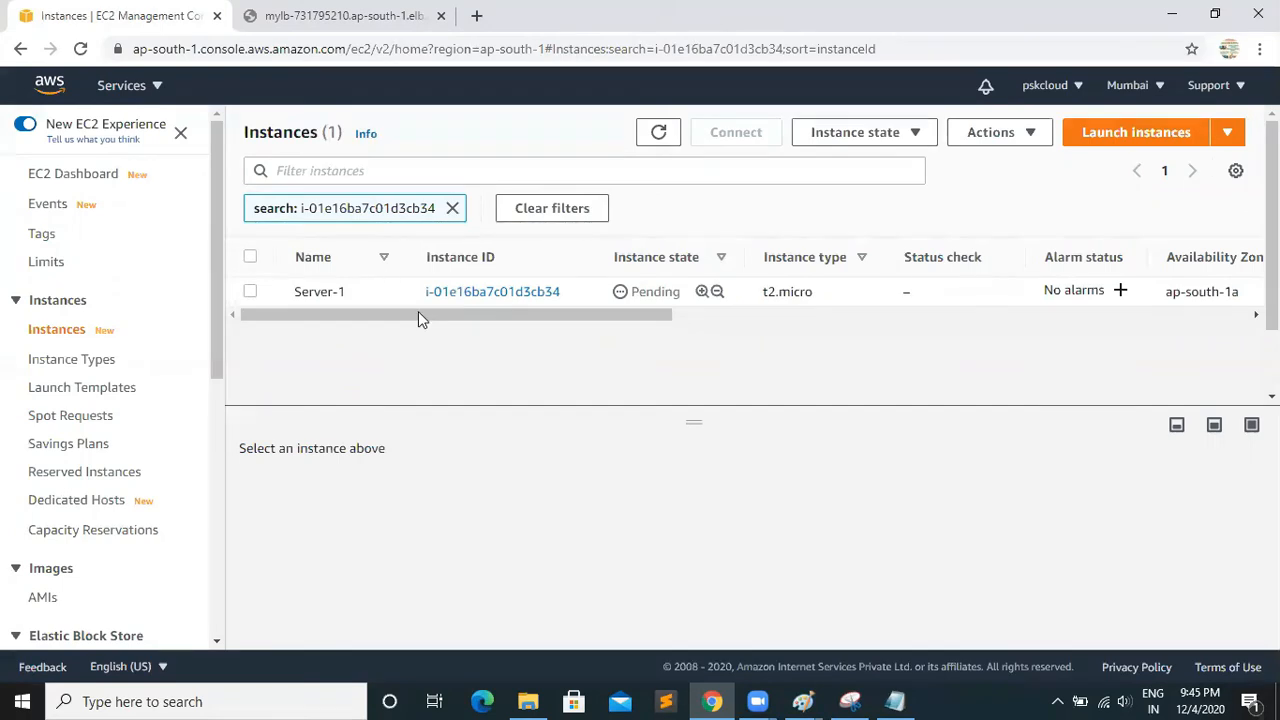
left_click(453, 209)
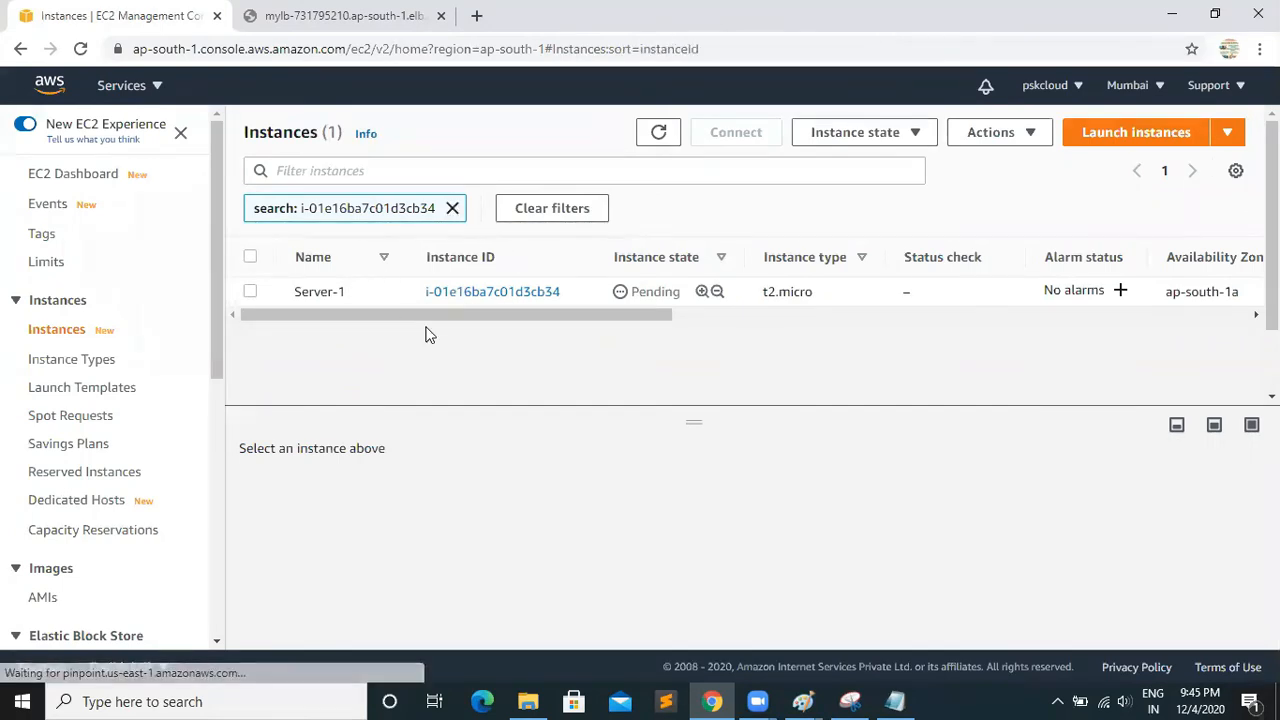
Start another instance launch with the 64-bit (x86) Amazon Linux 2 AMI and type t2.micro, proceeding to the instance details
left_click(1115, 143)
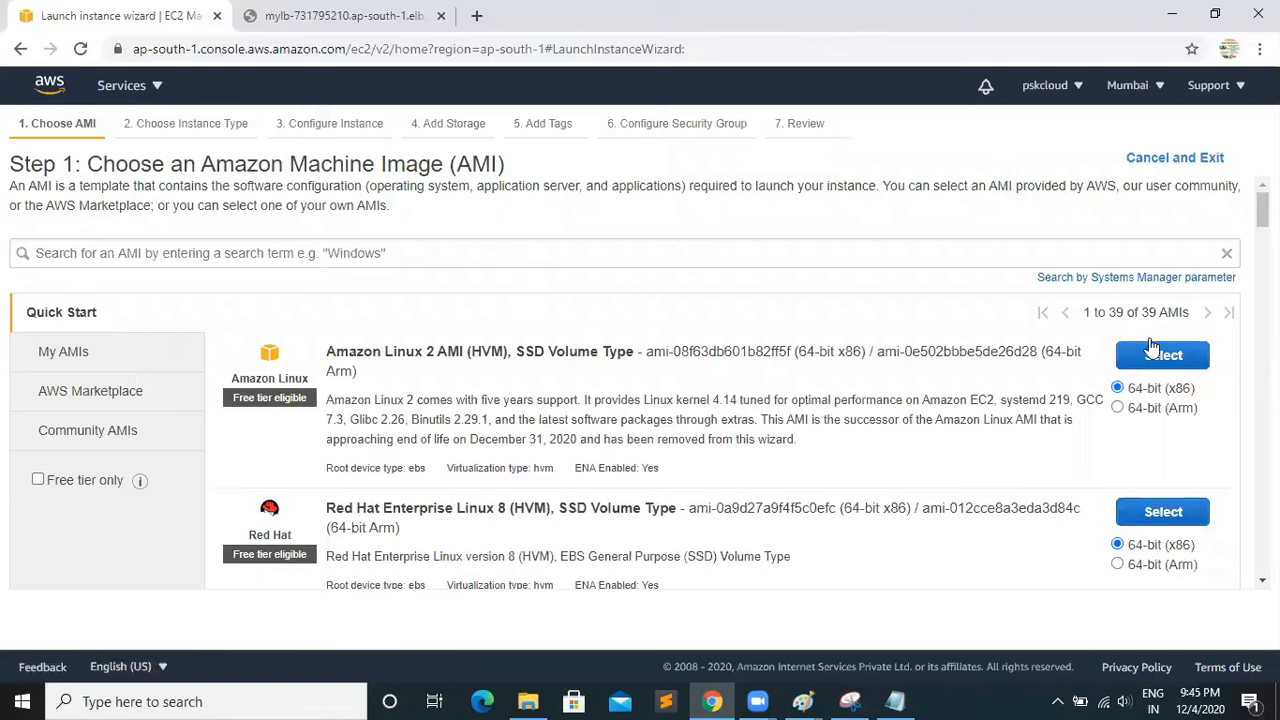
left_click(1148, 352)
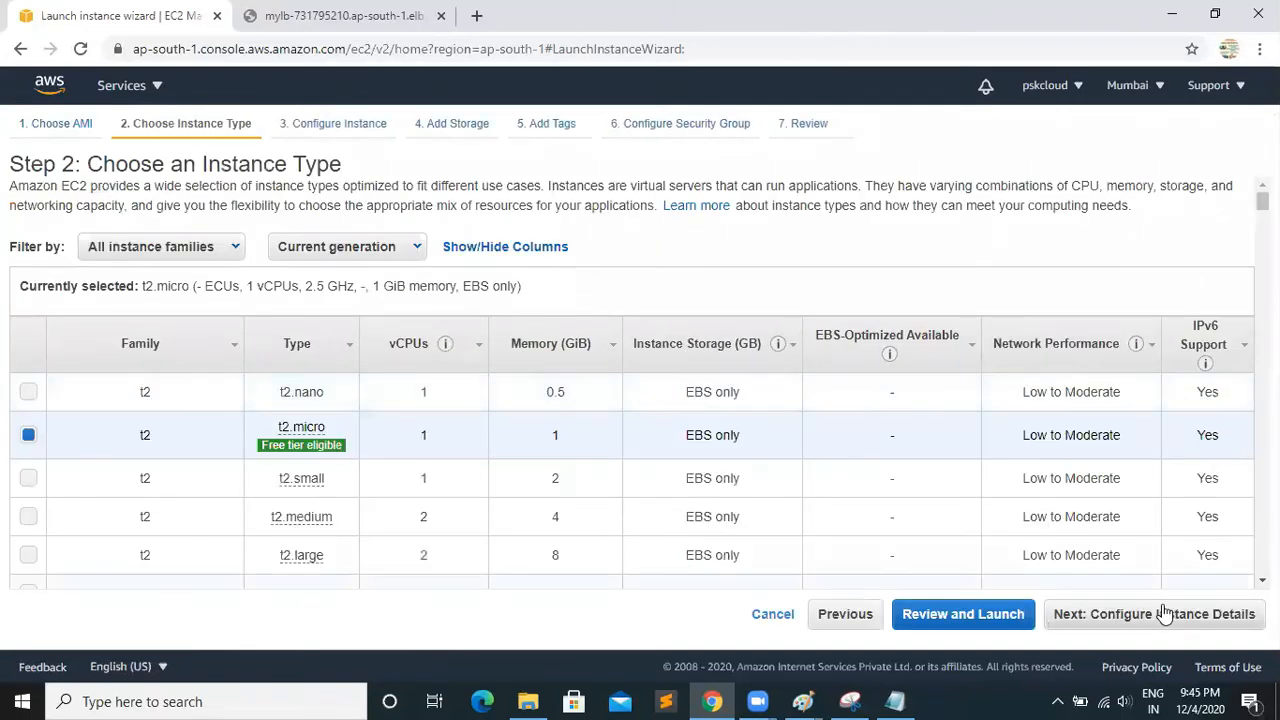
left_click(1163, 613)
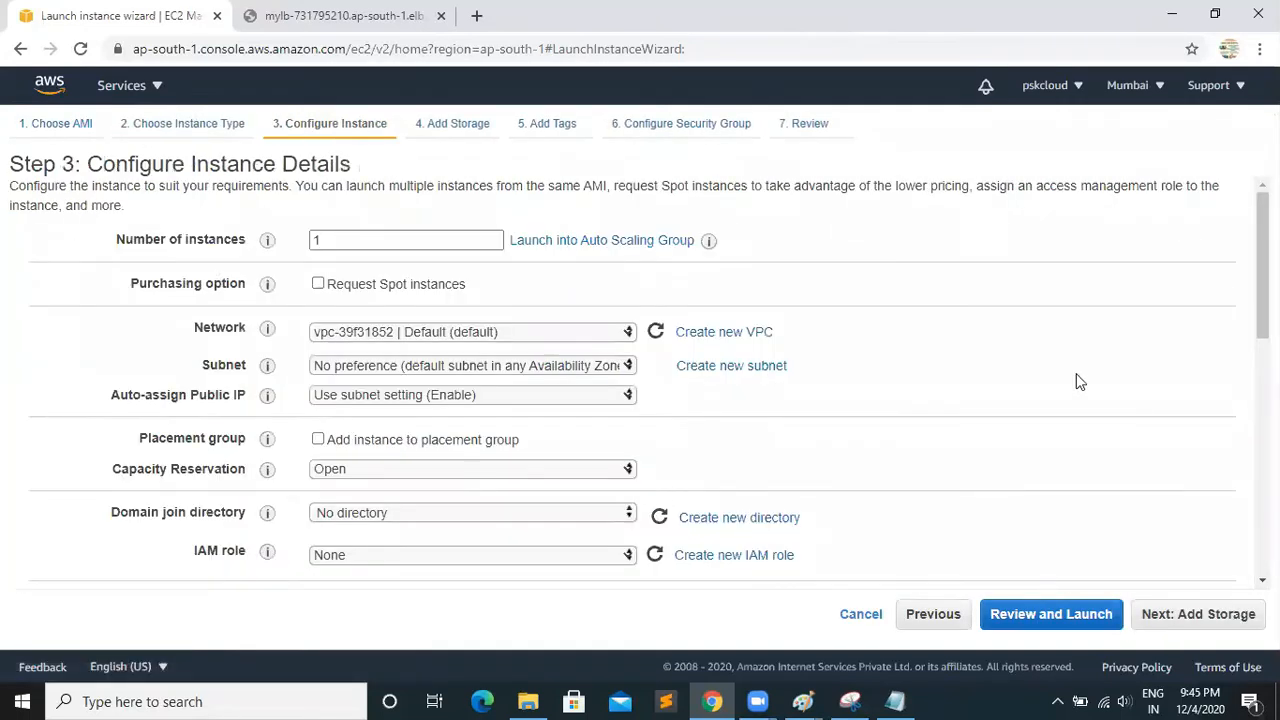
Set the second instance's subnet to Default-2 in ap-south-1b
left_click(604, 368)
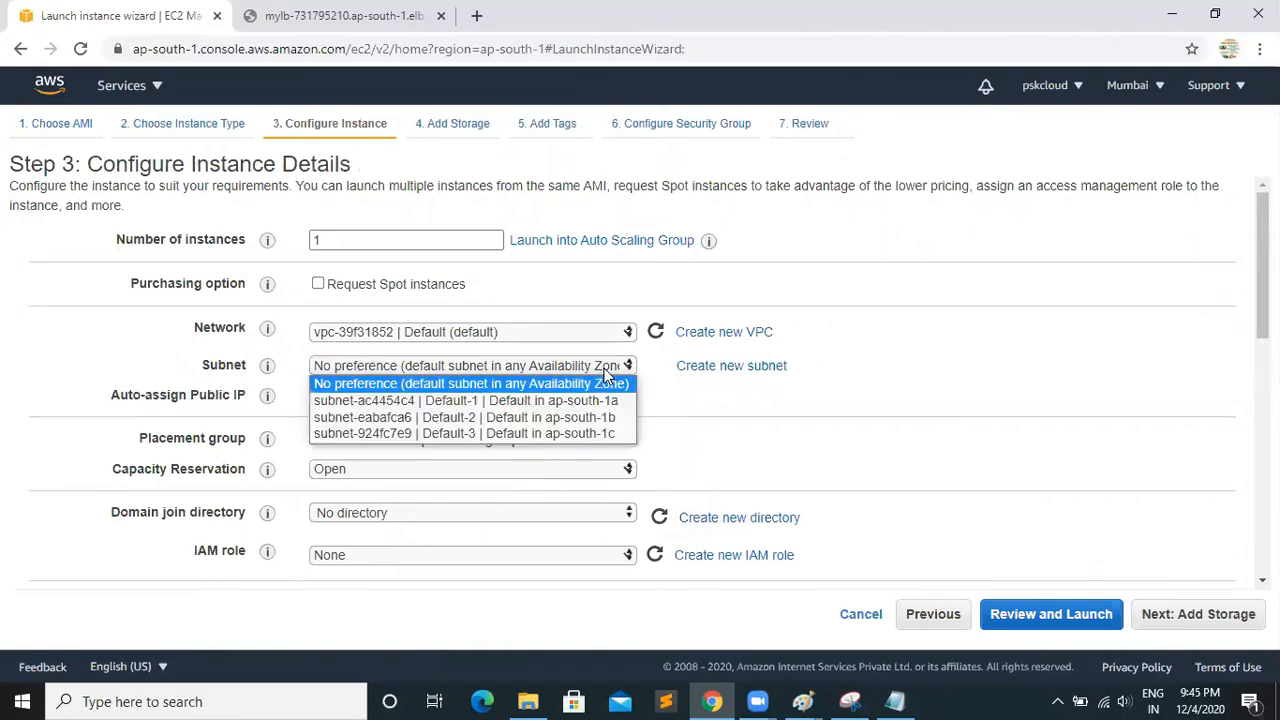
left_click(510, 417)
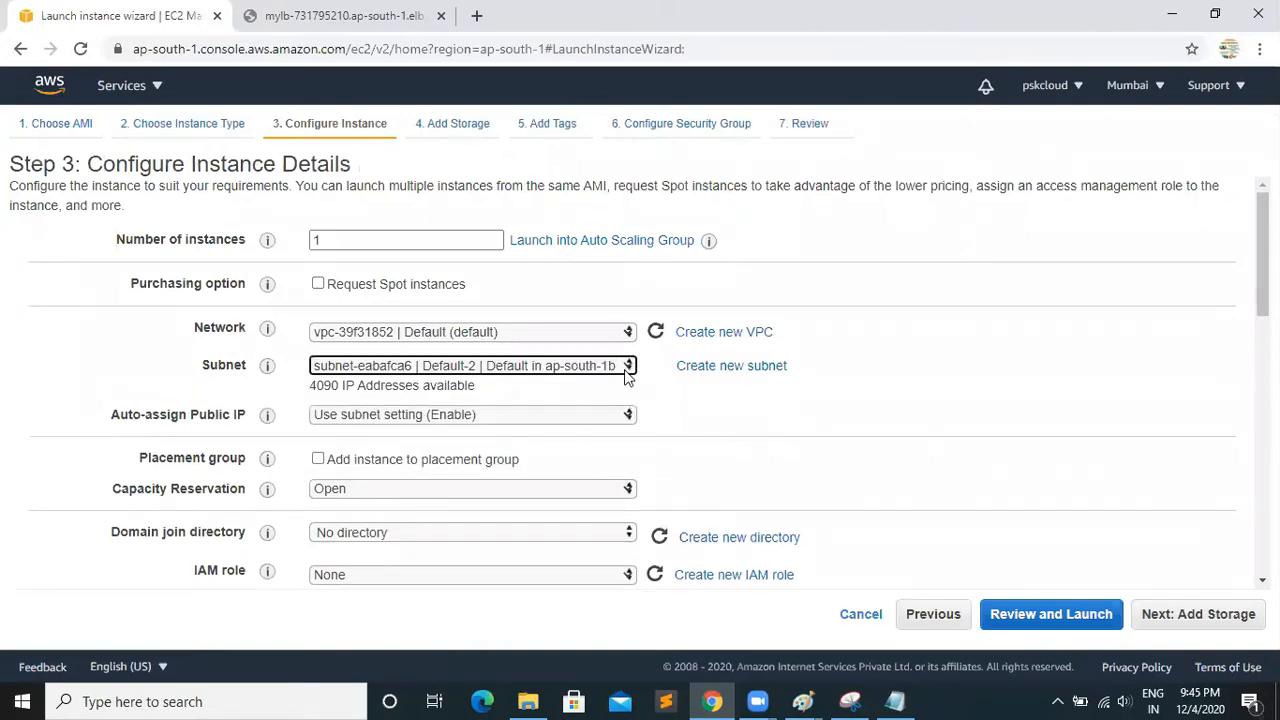
scroll(640, 380, "down", 12)
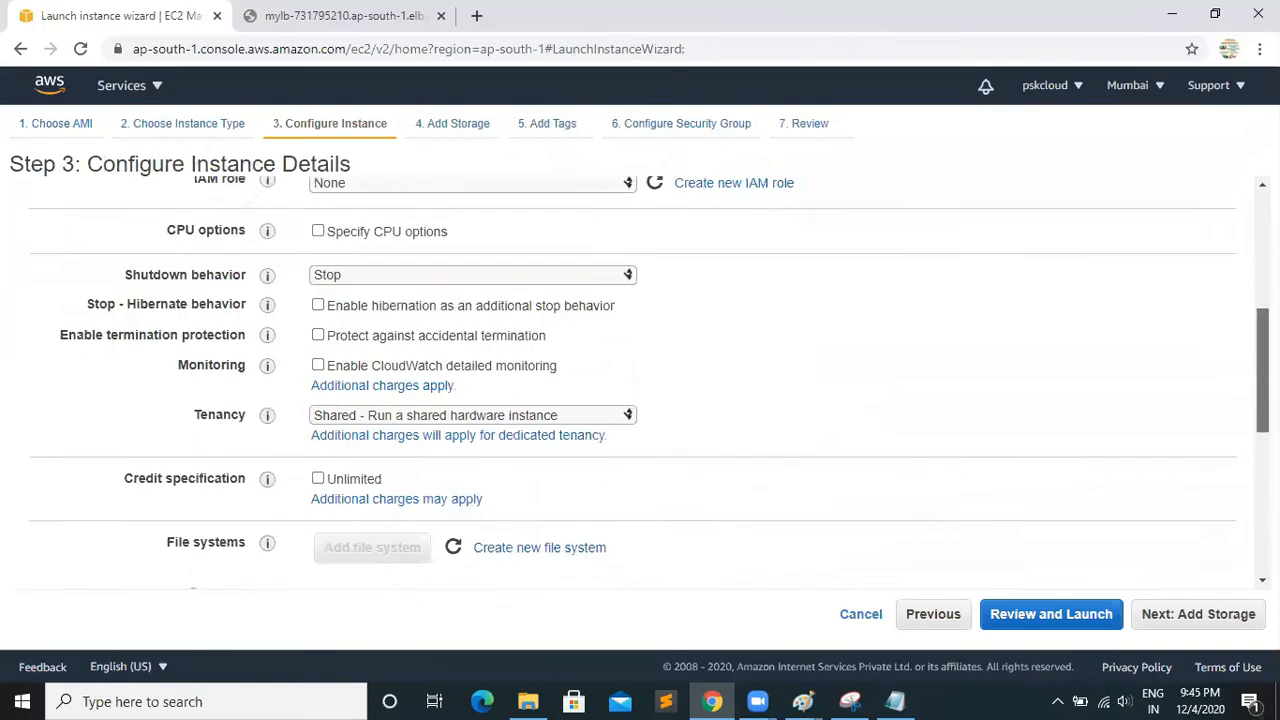
Add the httpd setup script as user data, writing "Welcome to PSK Technologies Pvt.ltd Nagpur" to index.html, and continue with the default storage
left_click(377, 528)
key("ctrl+v")
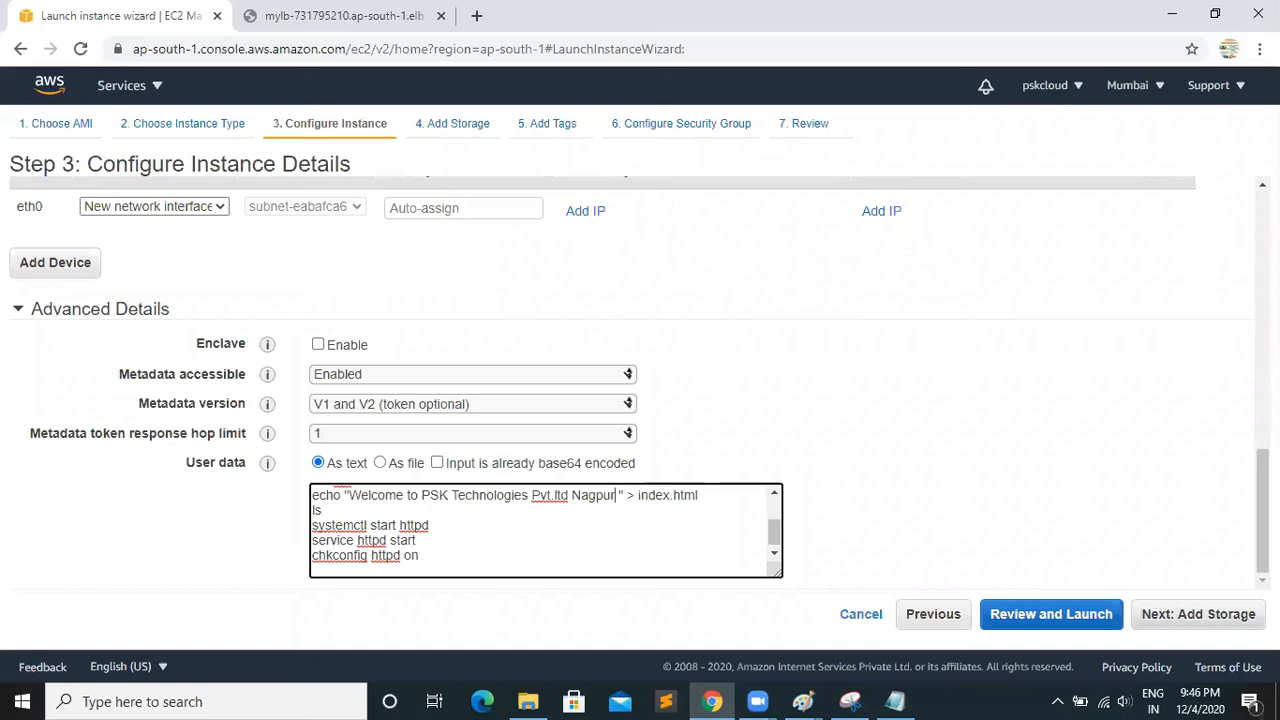
left_click(1176, 622)
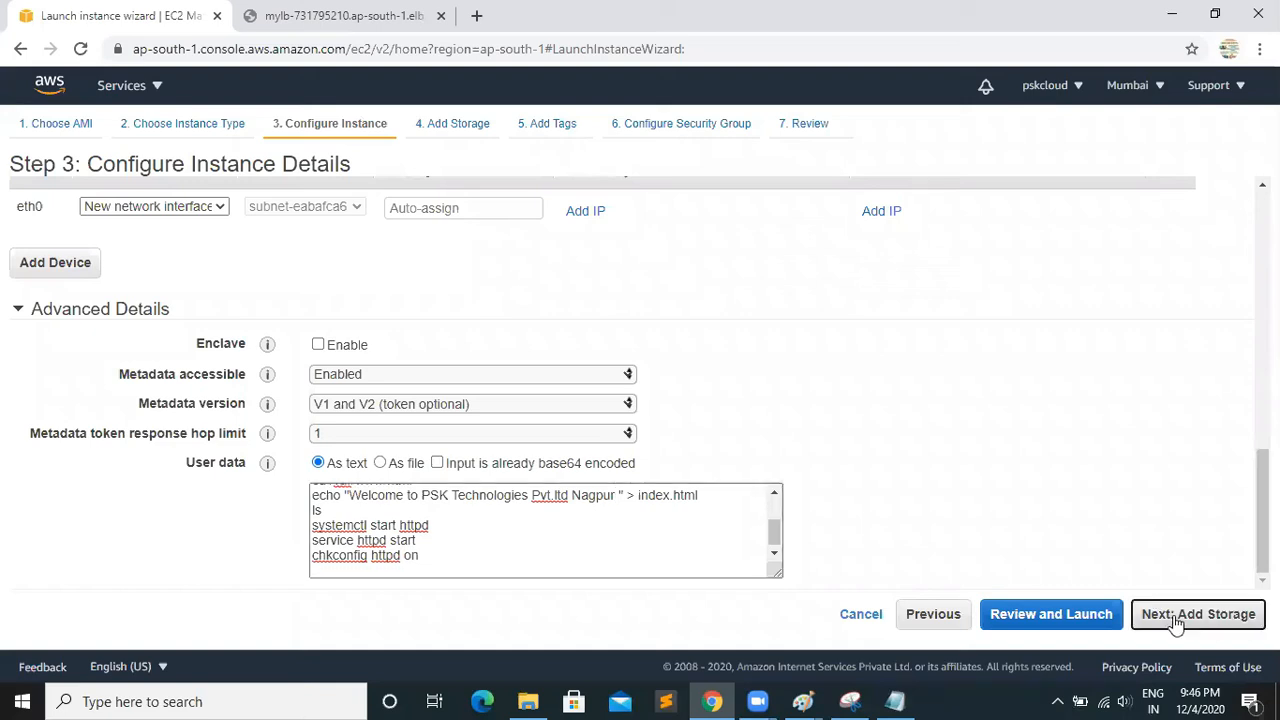
left_click(1147, 614)
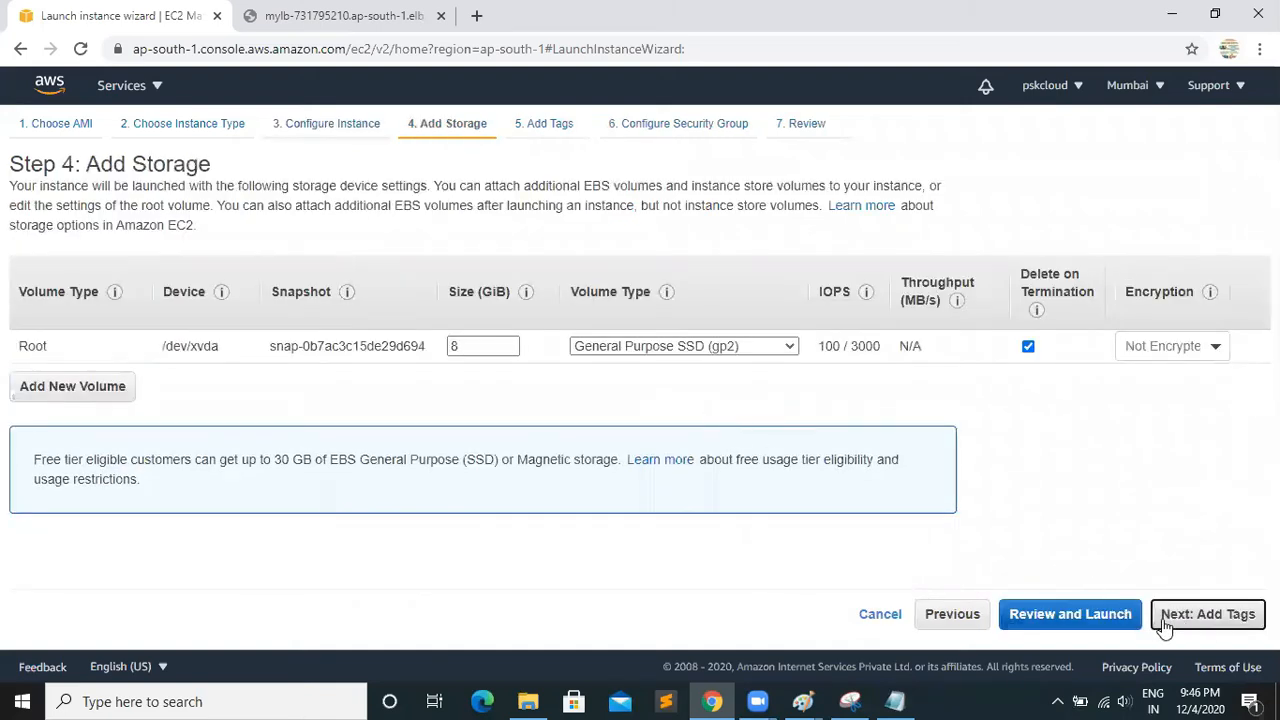
Tag the instance with key Name and value Server-2, and proceed to the security group configuration
left_click(24, 412)
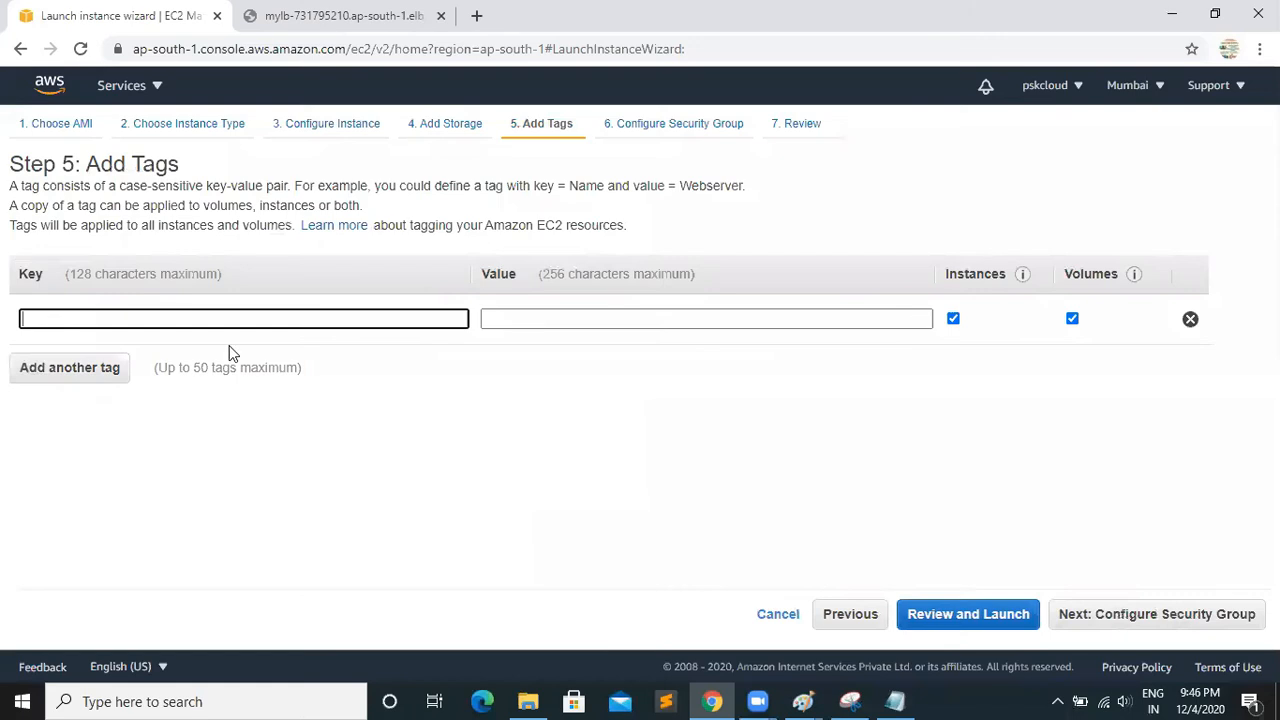
type("Na")
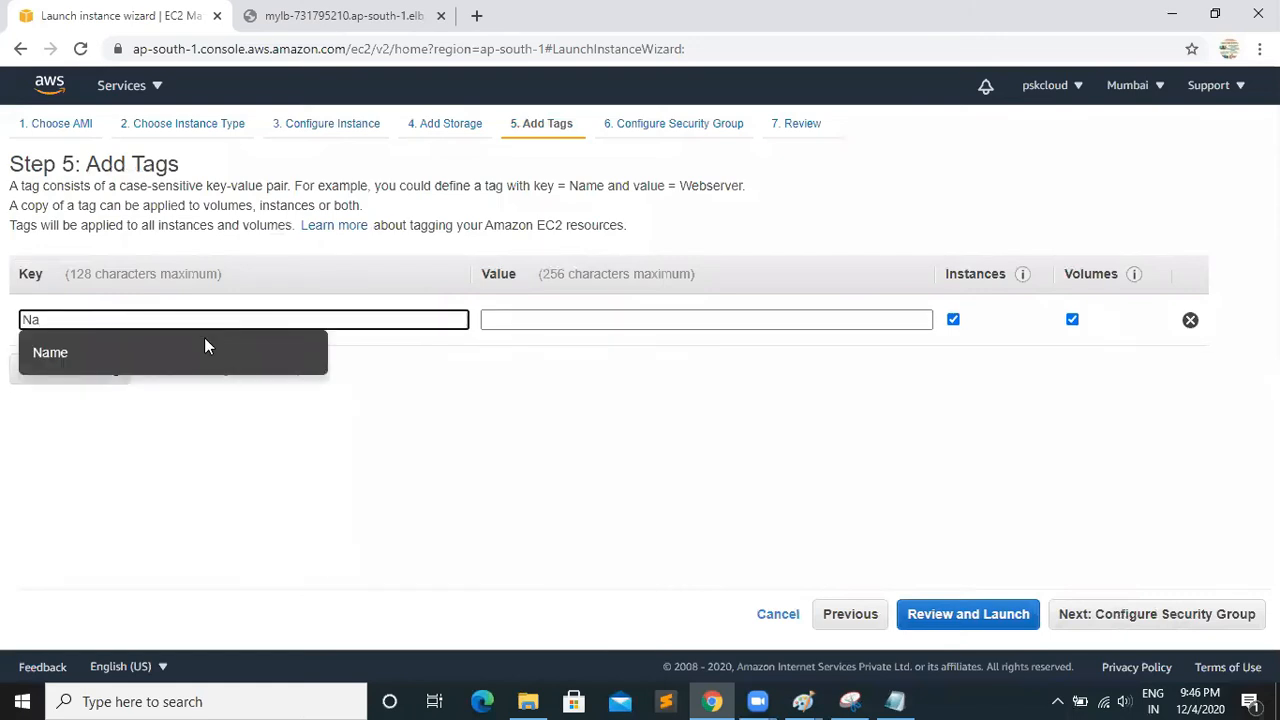
left_click(199, 351)
left_click(569, 320)
type("Server-2")
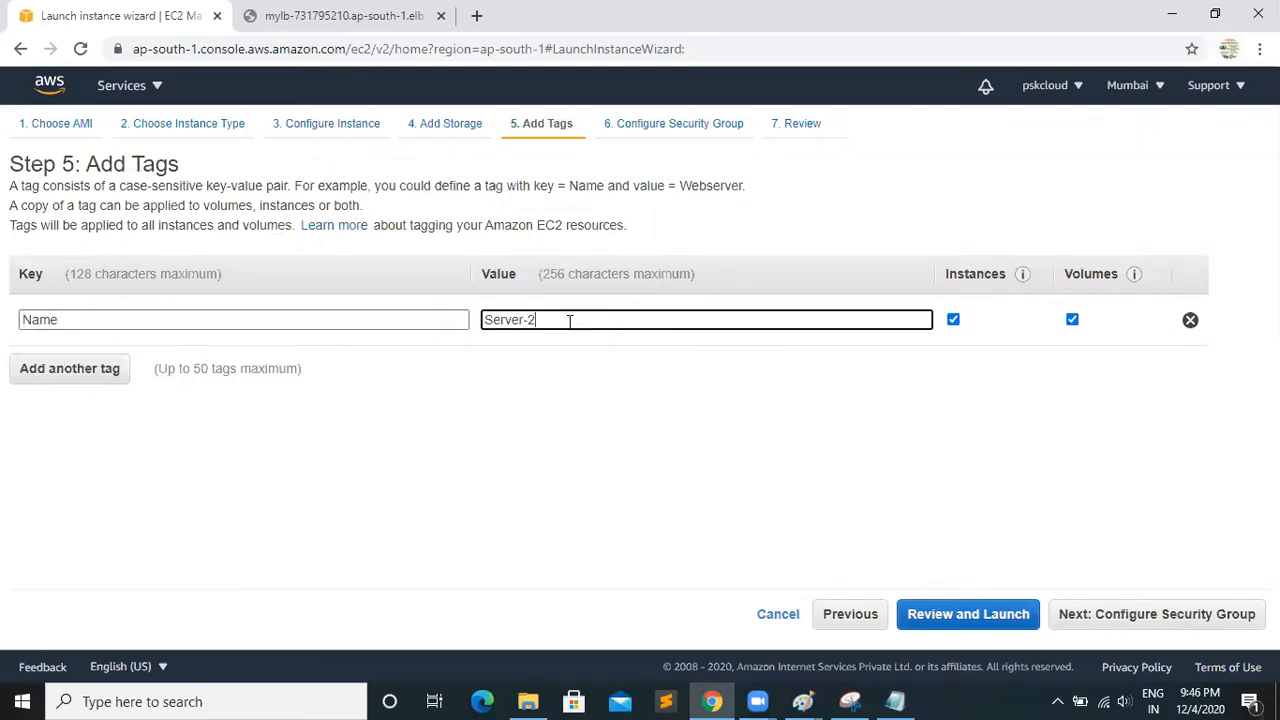
left_click(1158, 610)
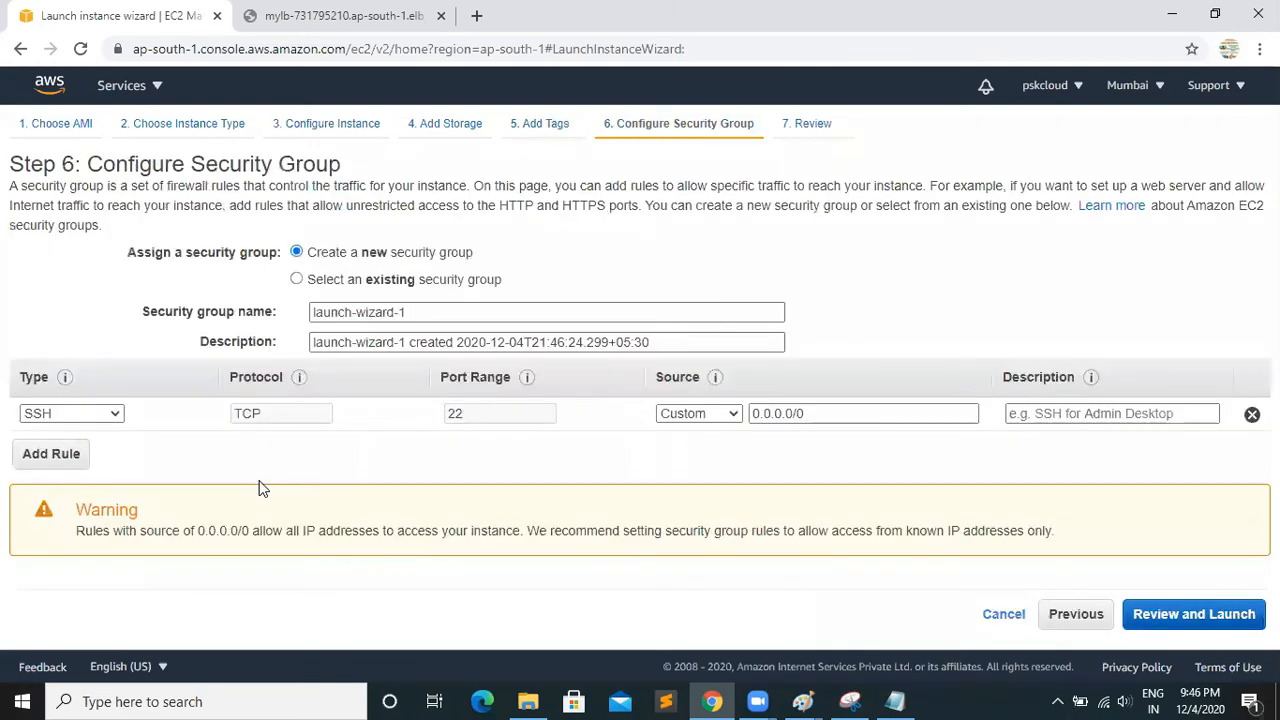
Assign the existing security group My-LBSG to Server-2 and continue to the launch review
left_click(297, 280)
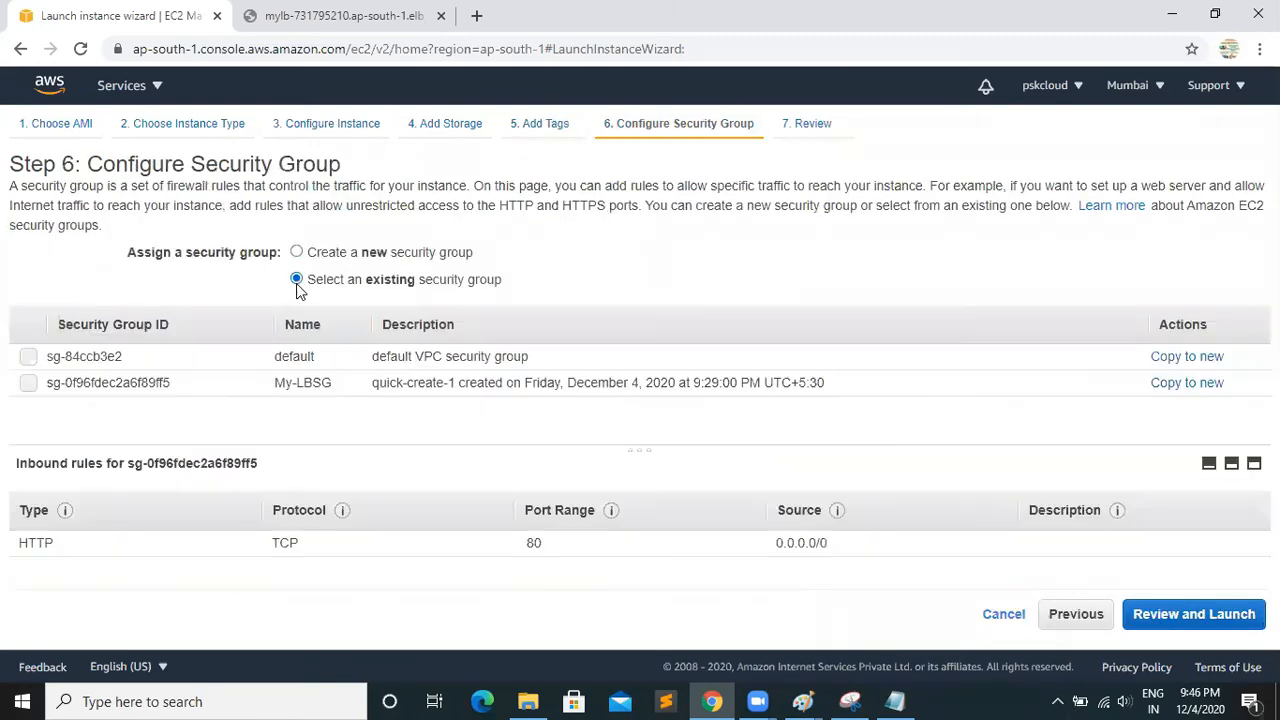
left_click(35, 390)
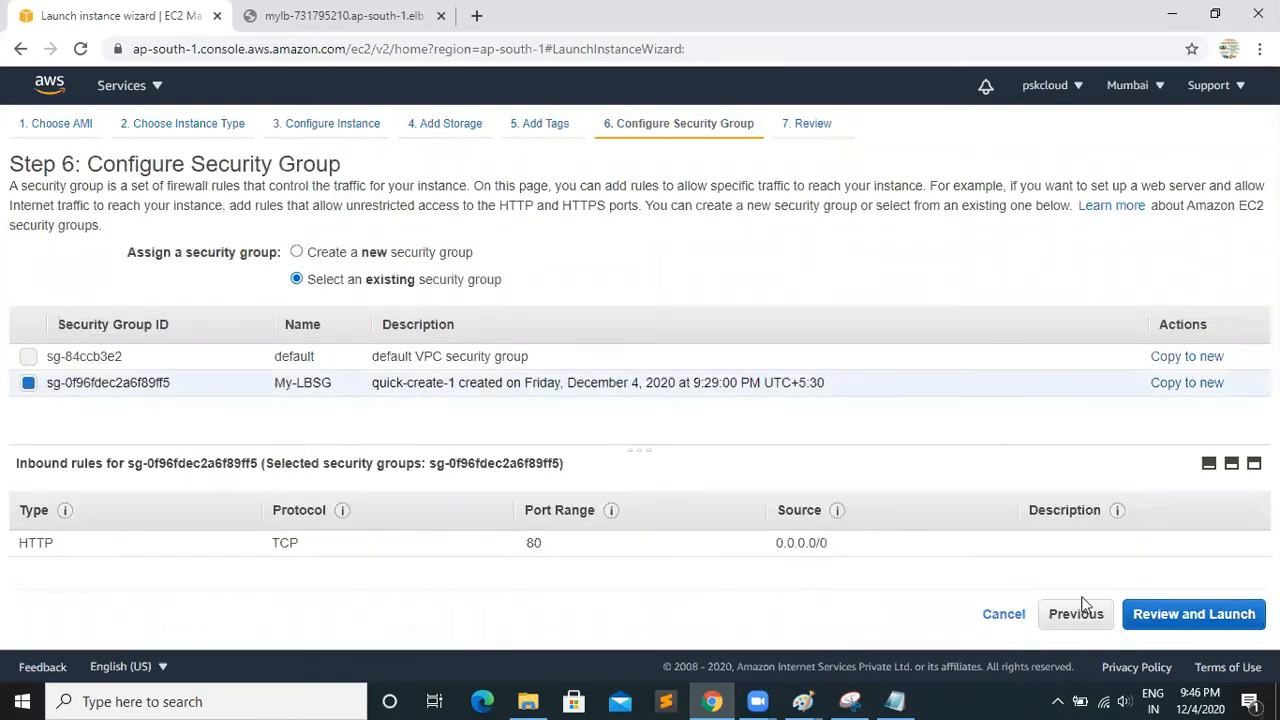
left_click(1171, 620)
left_click(1150, 450)
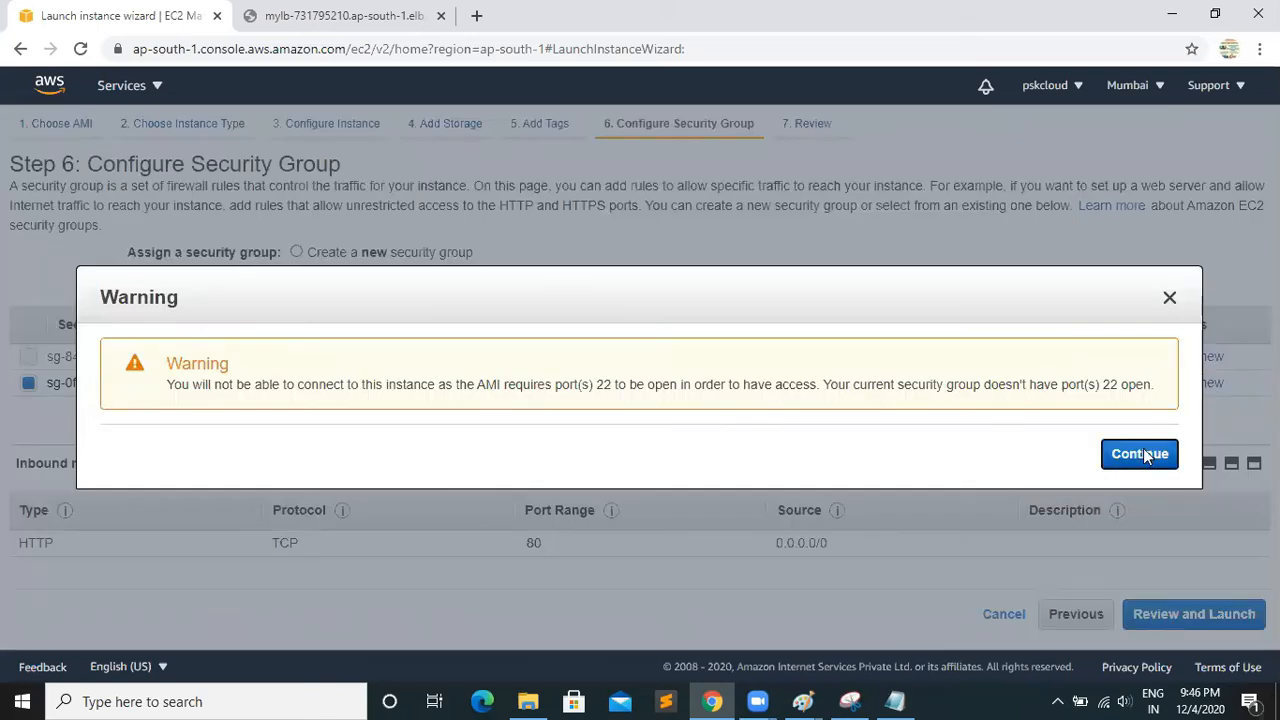
Launch Server-2 with the existing demo key pair, then show all instances in the refreshed, unfiltered Instances list
left_click(1230, 615)
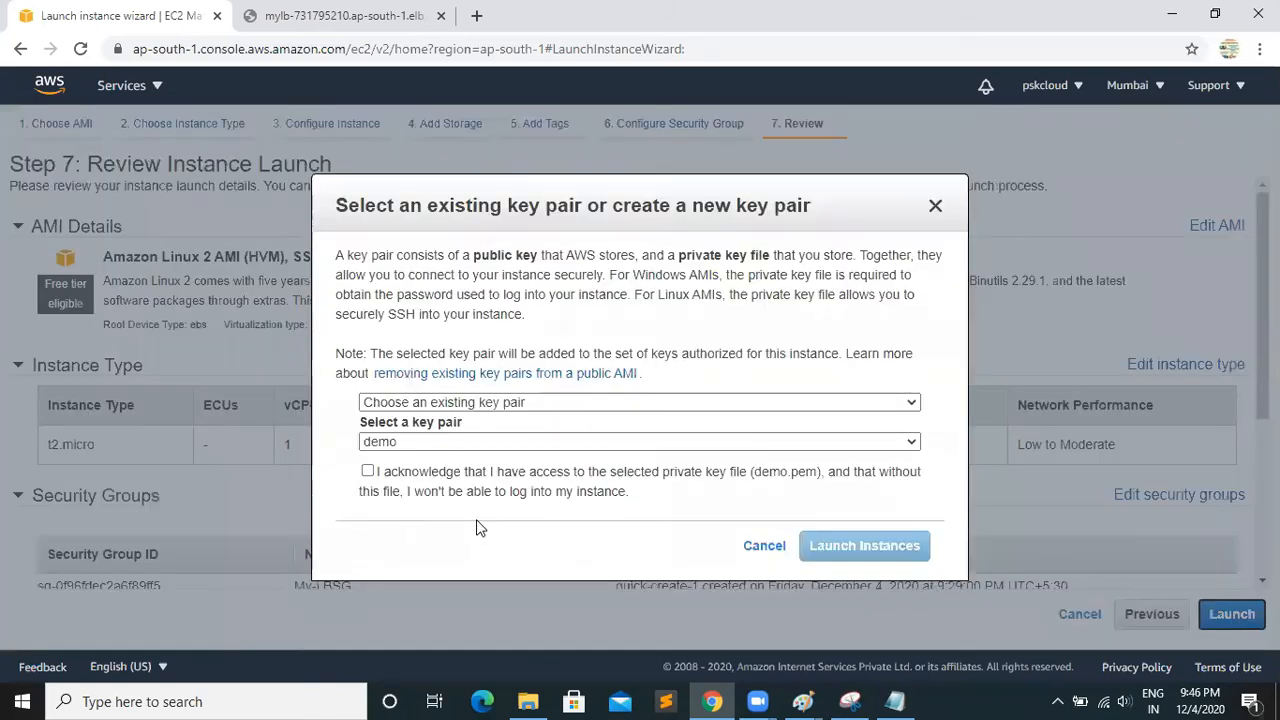
left_click(367, 472)
left_click(851, 552)
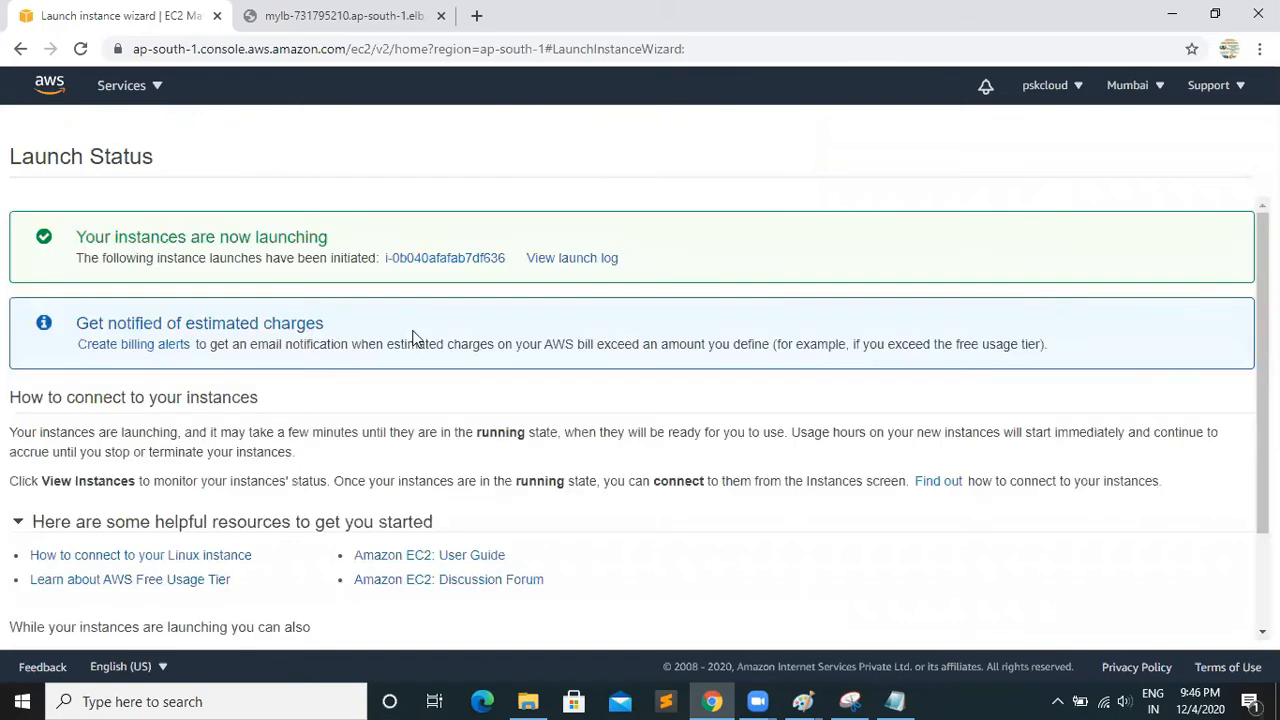
left_click(440, 260)
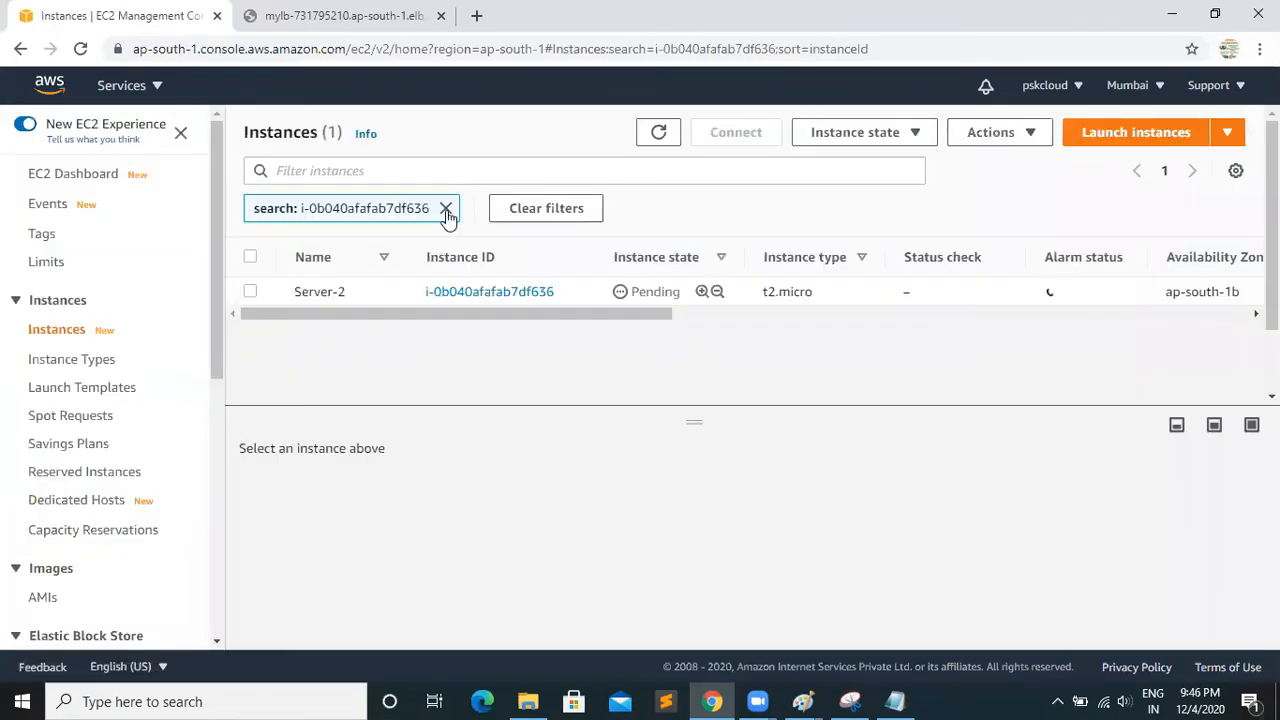
left_click(446, 209)
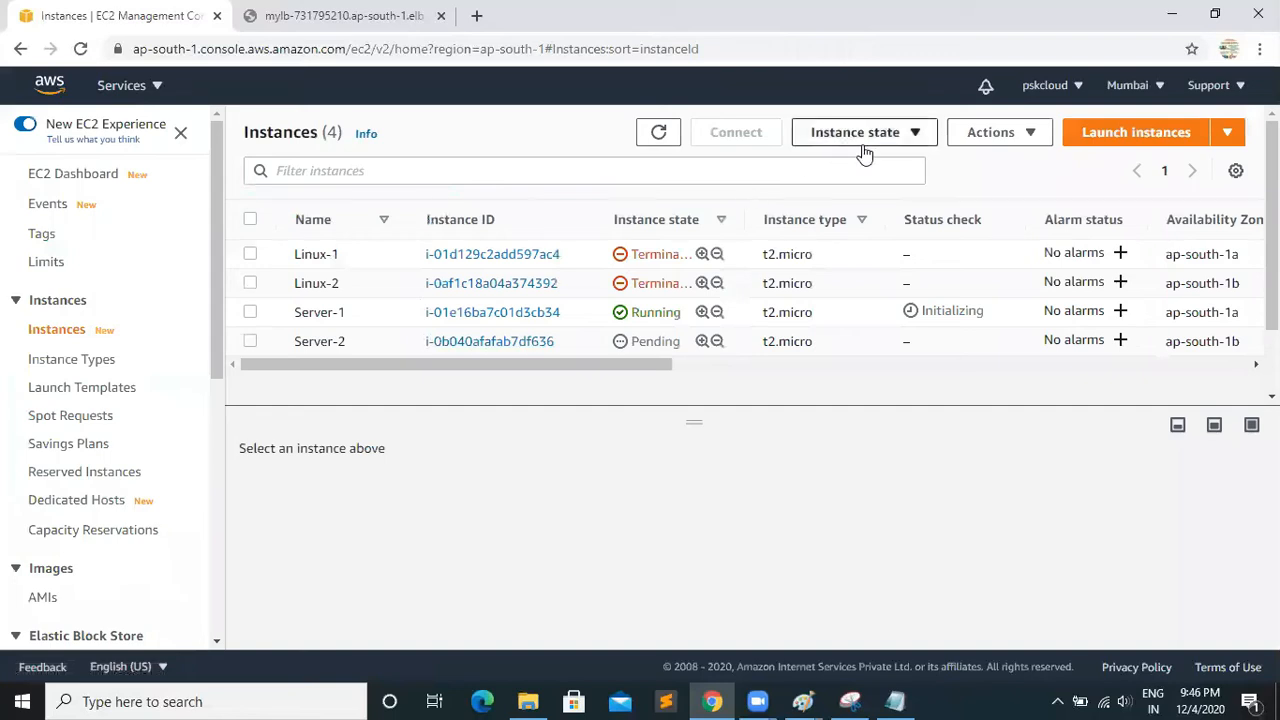
left_click(662, 134)
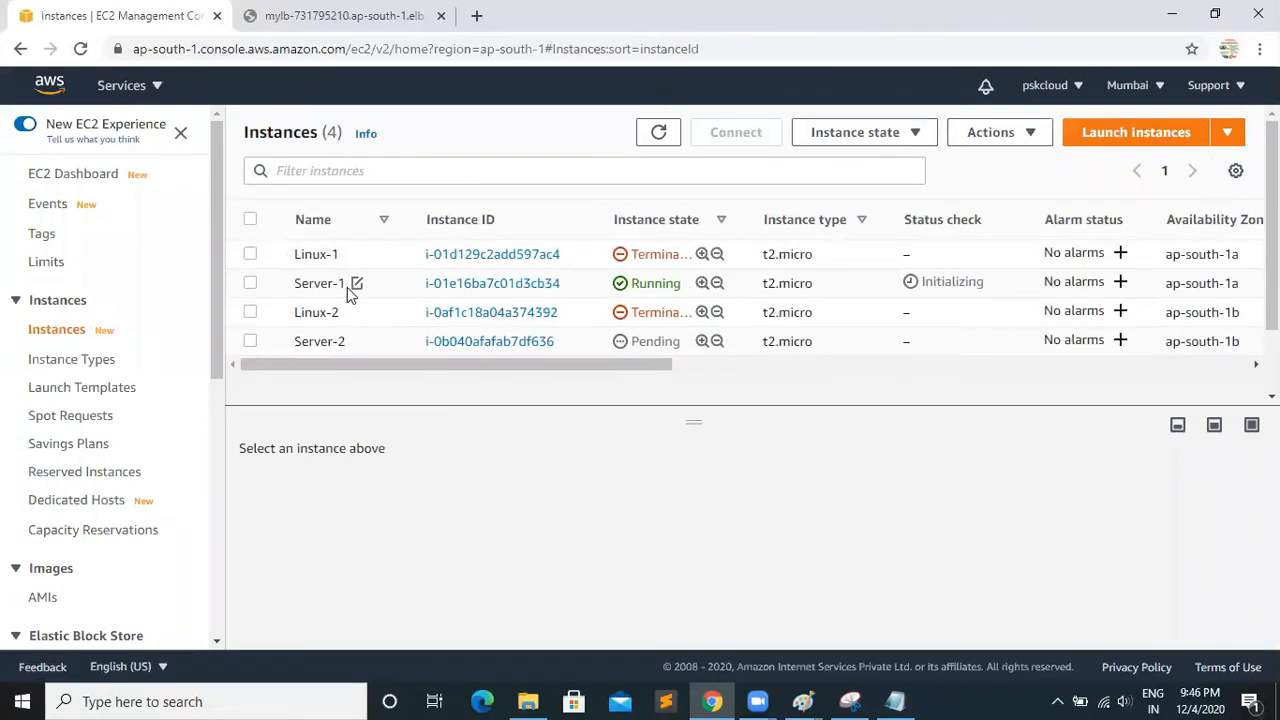
Copy Server-1's public IPv4 address and load it in the existing load balancer browser tab to test its web page
left_click(250, 284)
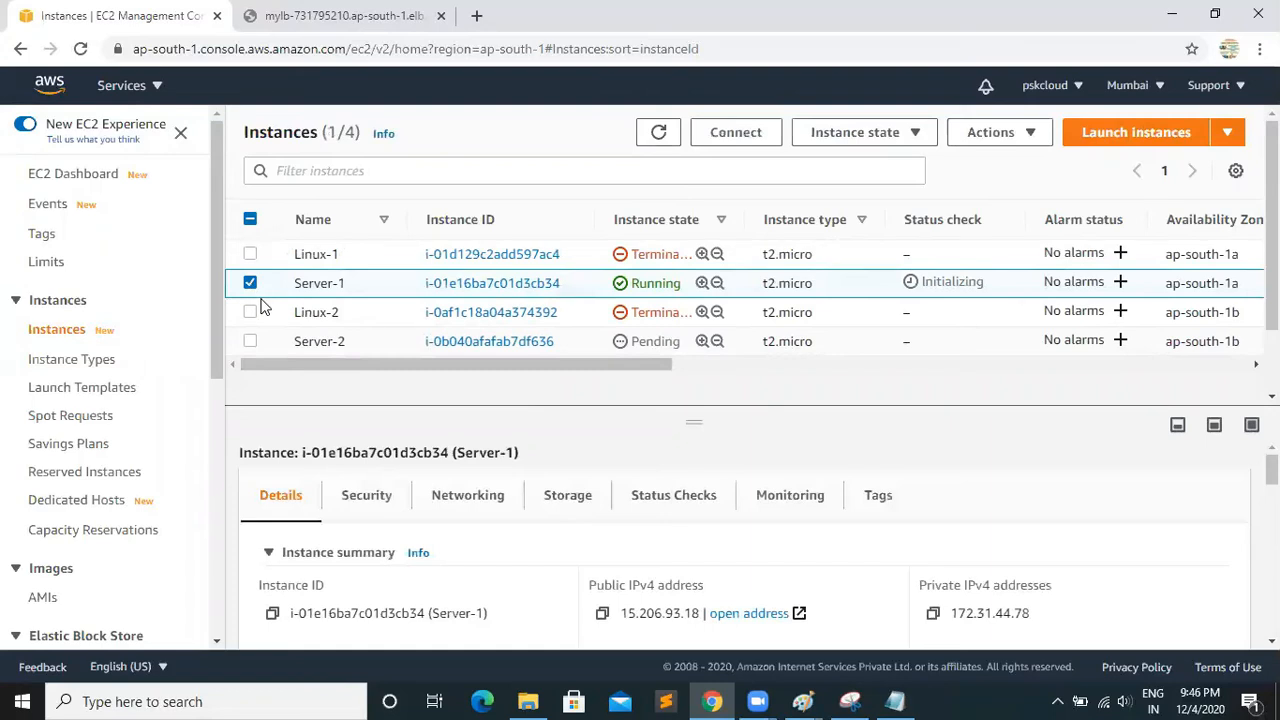
left_click(602, 615)
left_click(340, 16)
left_click(352, 49)
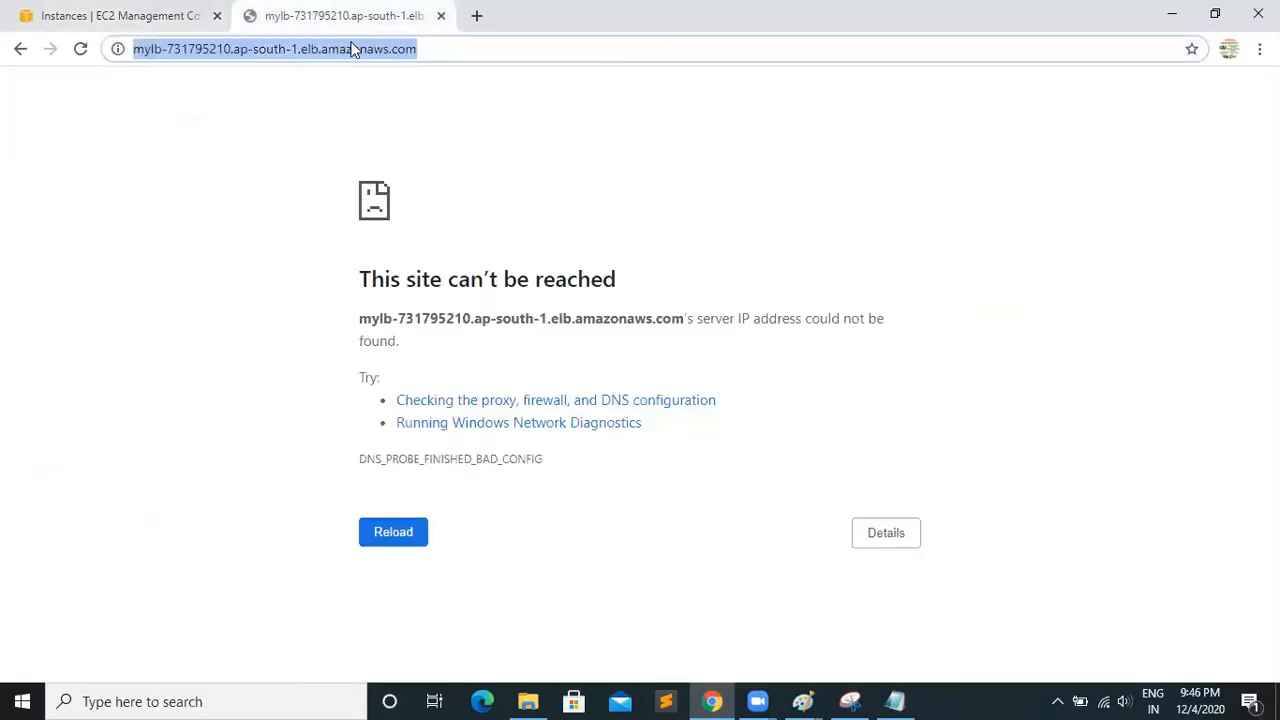
left_click_drag(459, 50, 125, 60)
key("ctrl+v")
key("Return")
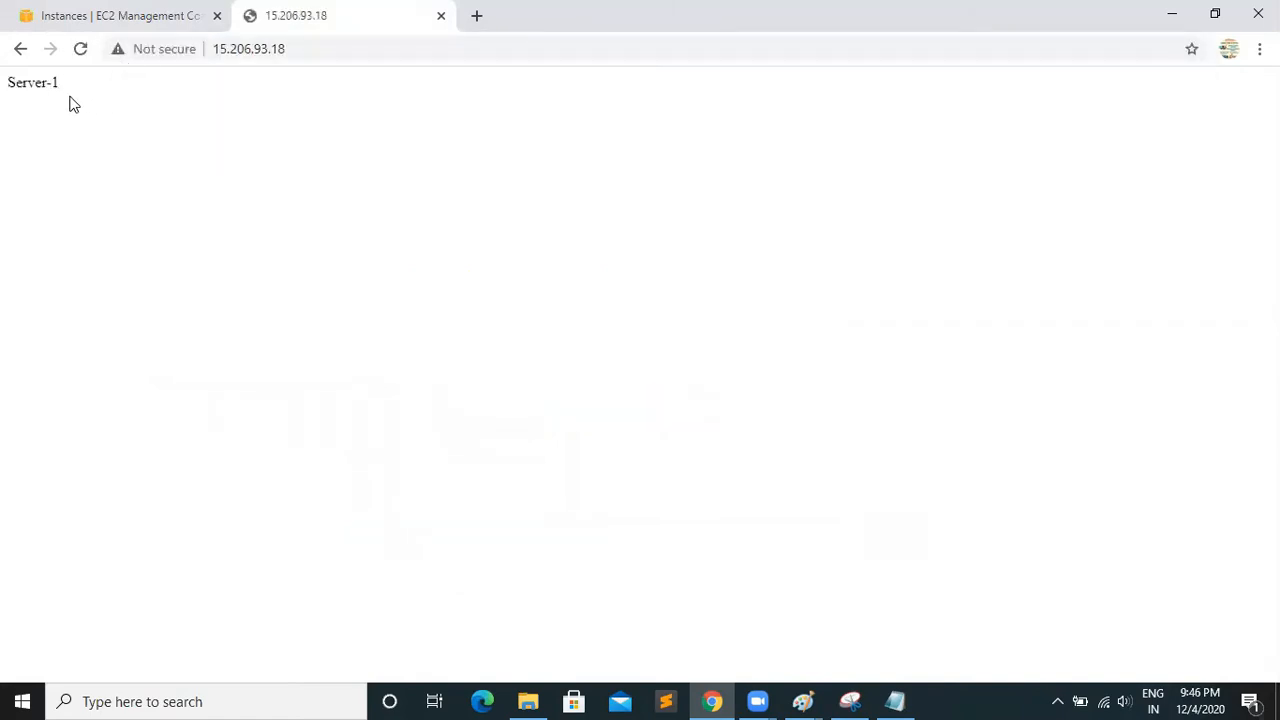
Copy Server-2's public IPv4 address and load it in a new browser tab to test its web page
left_click(125, 20)
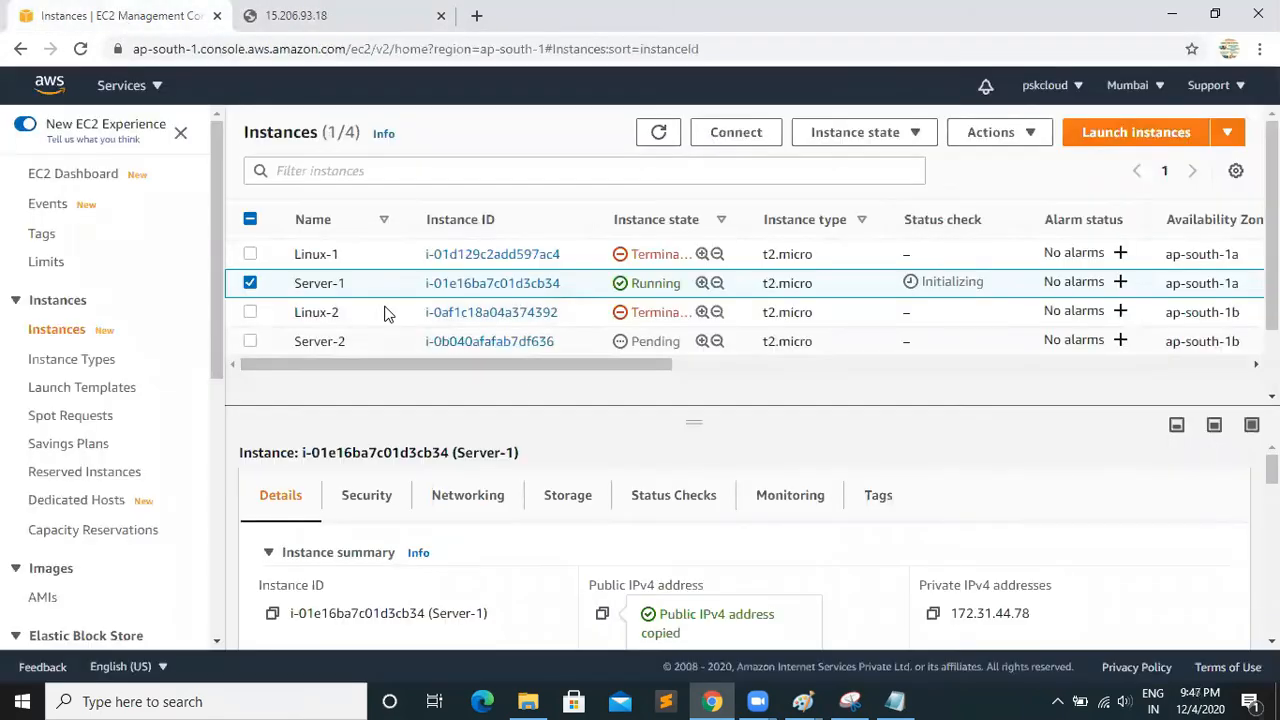
left_click(250, 341)
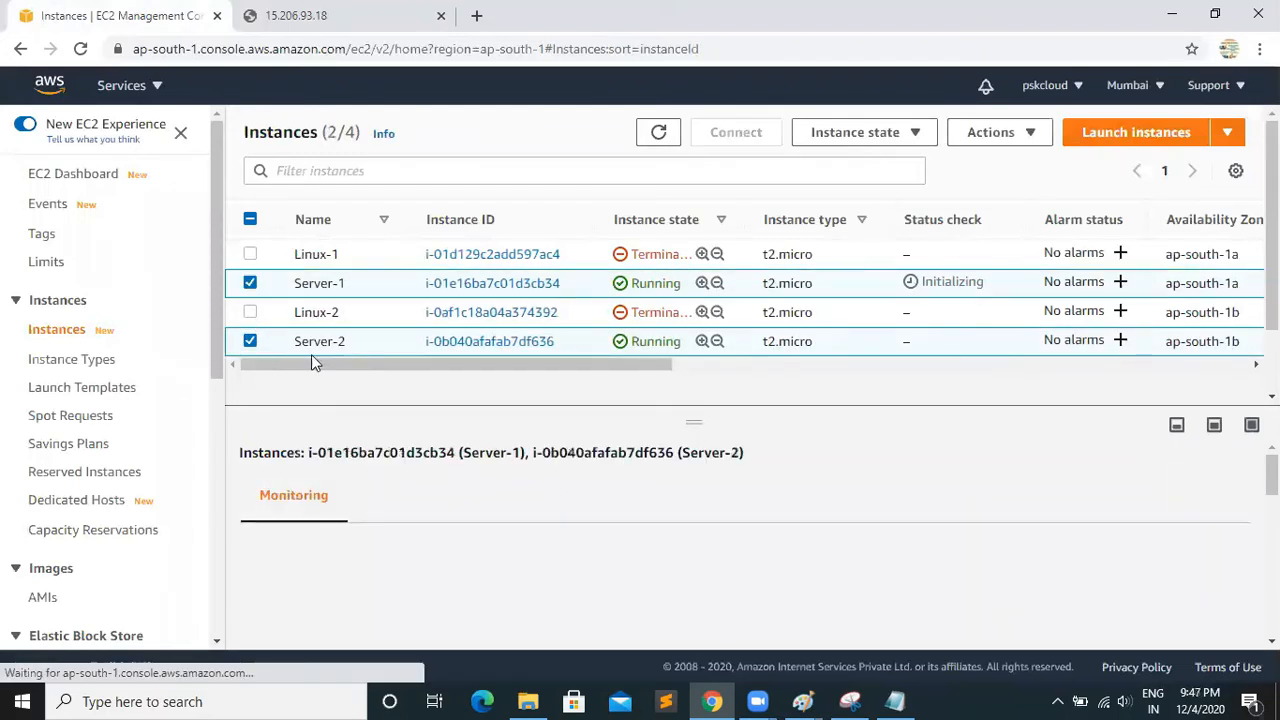
left_click(250, 283)
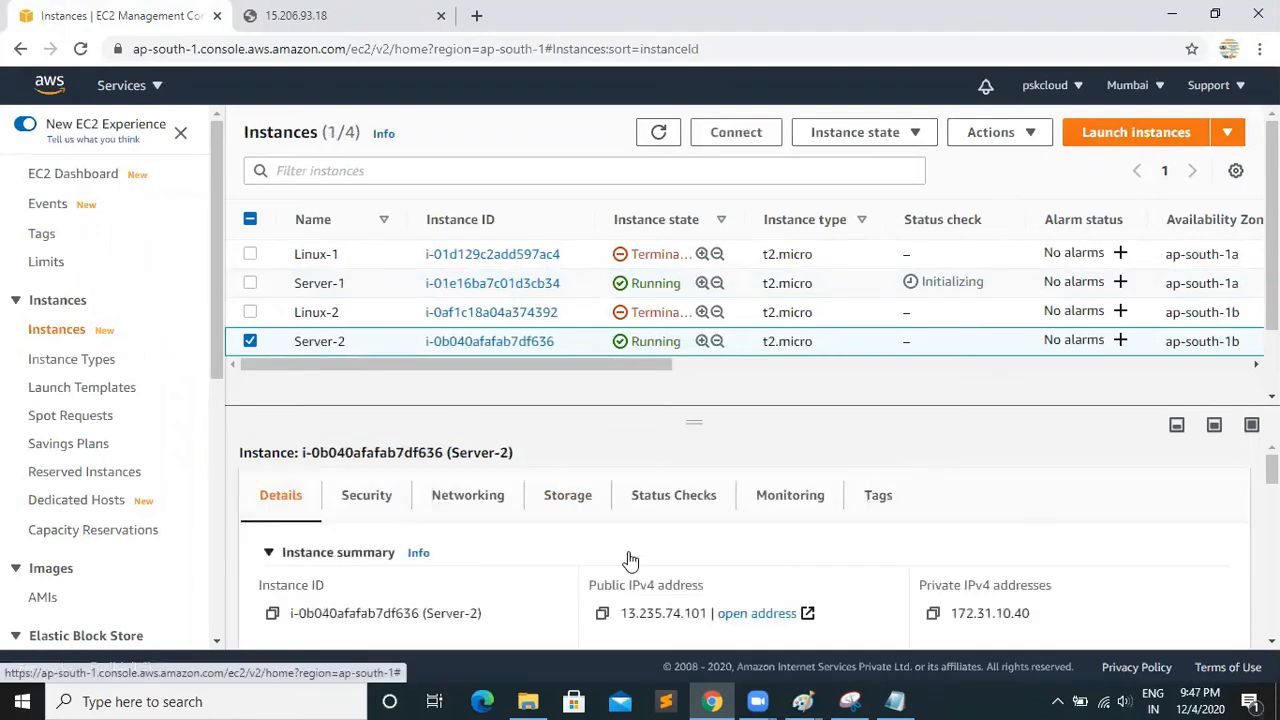
left_click(602, 613)
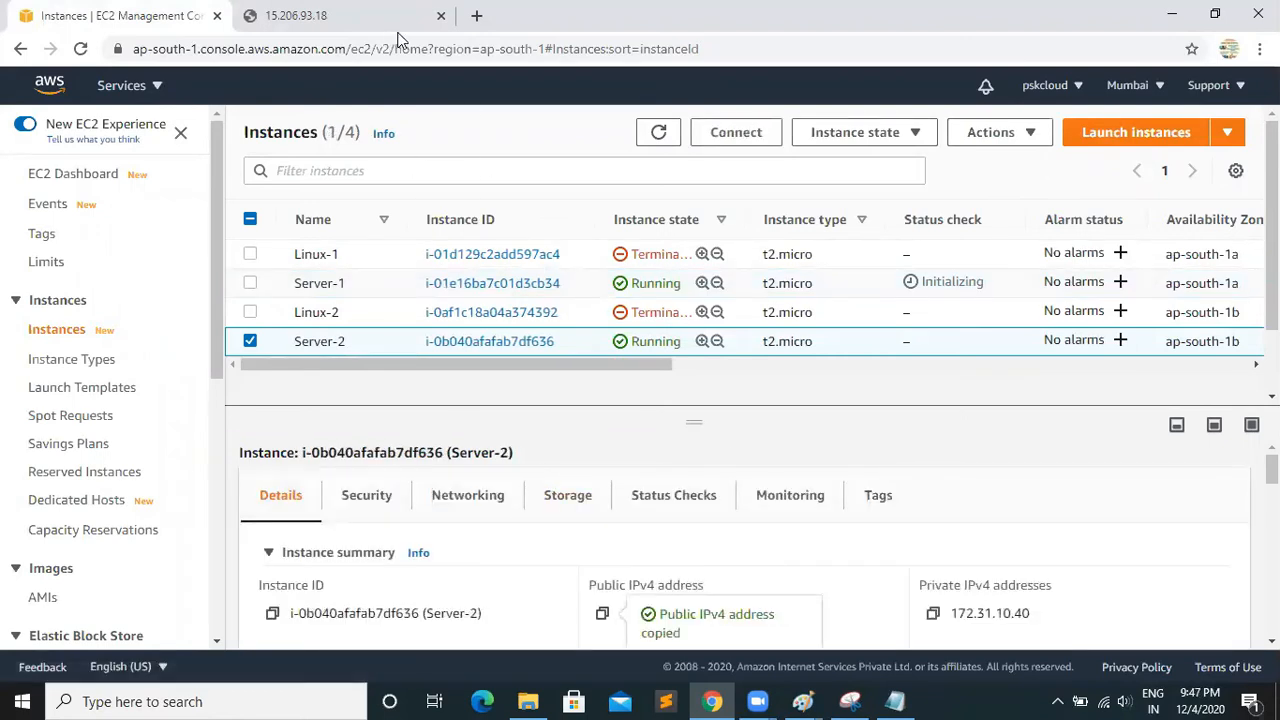
key("ctrl+t")
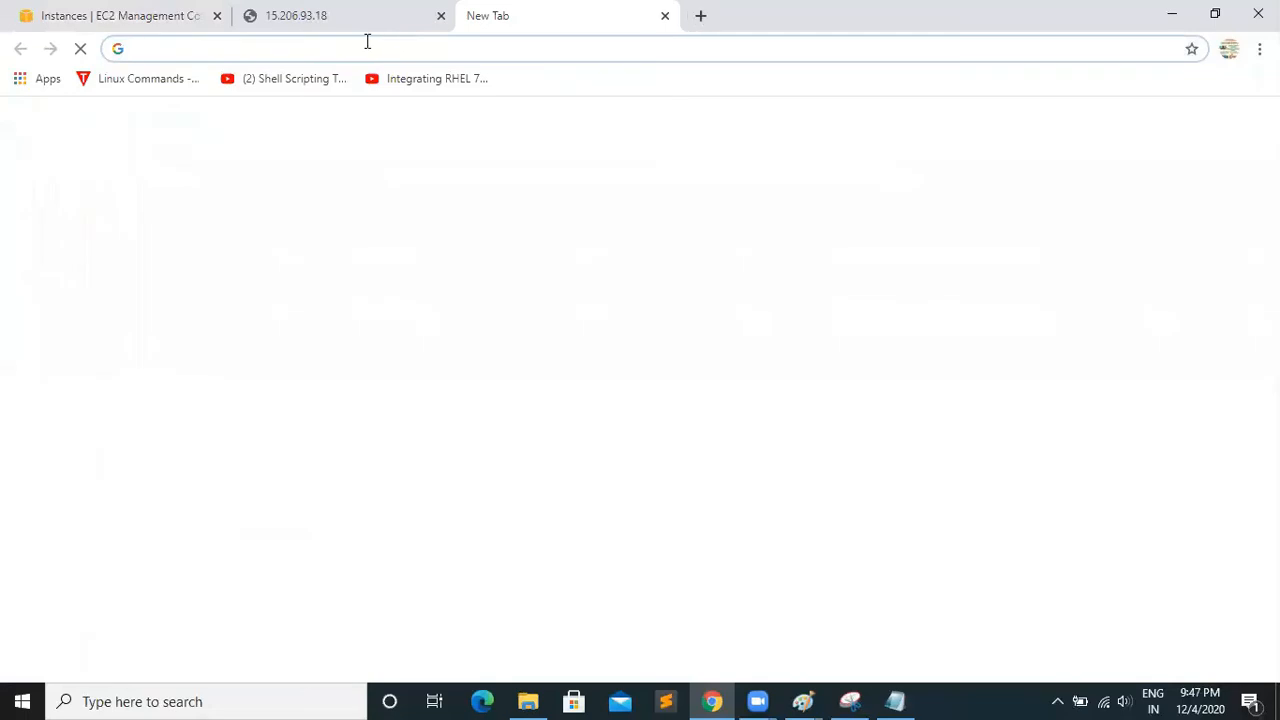
key("ctrl+v")
key("Return")
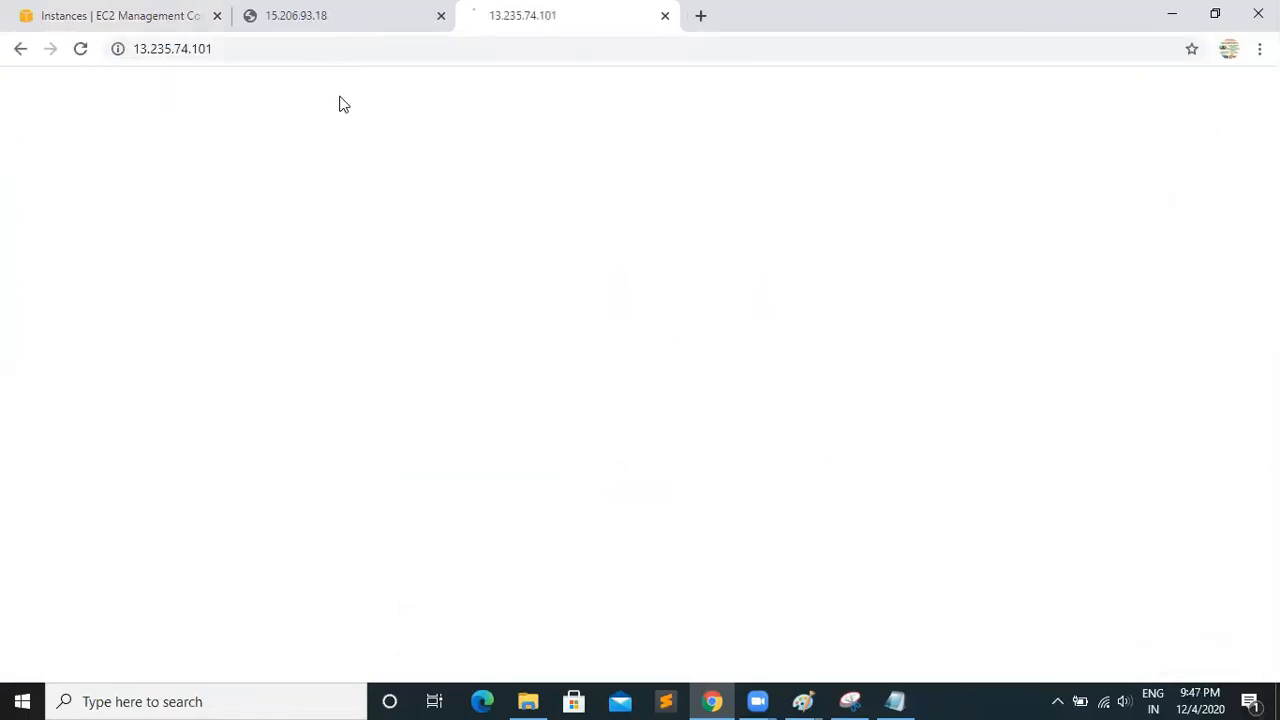
Return to the Instances list and refresh it repeatedly to check the state and status checks of both servers
left_click(126, 24)
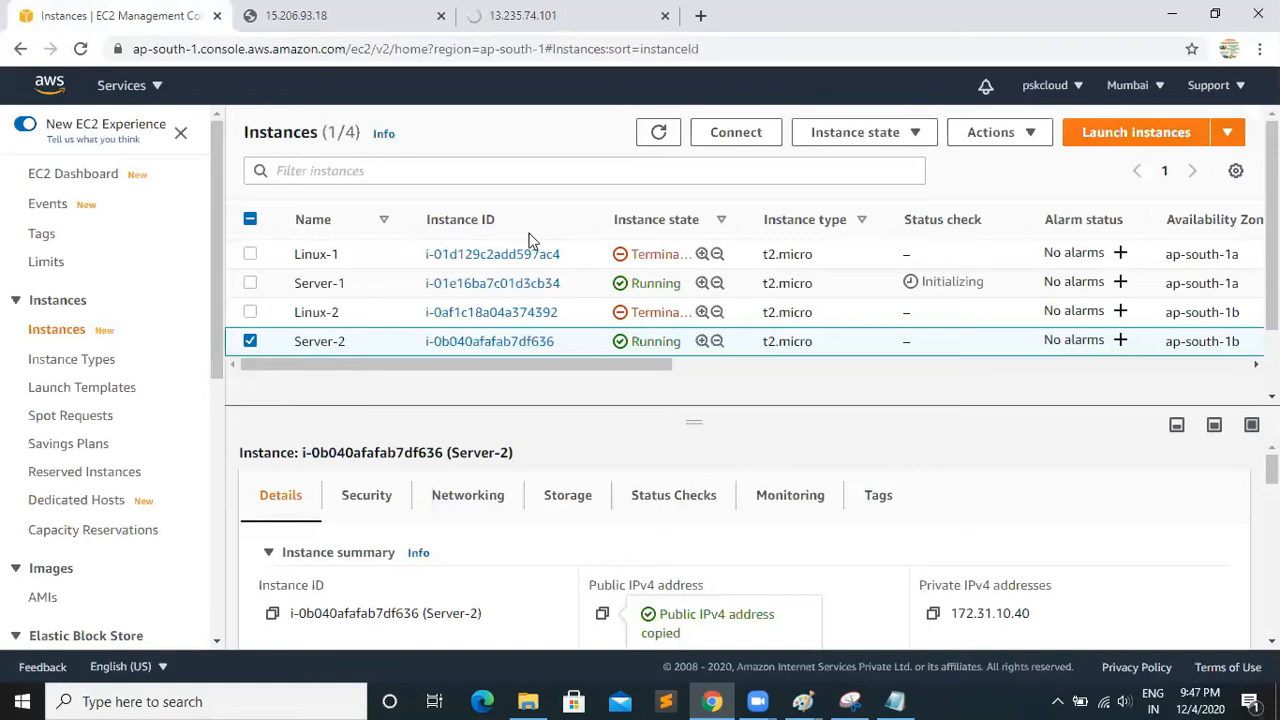
left_click(658, 134)
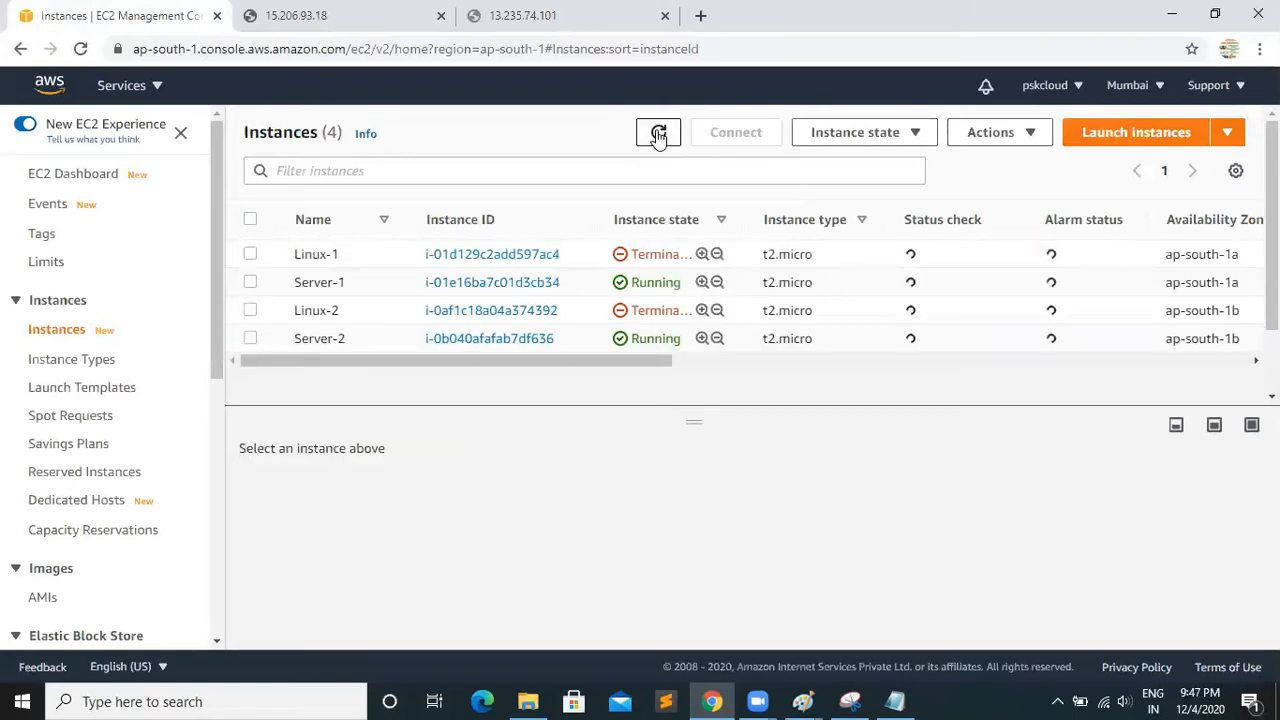
left_click(658, 134)
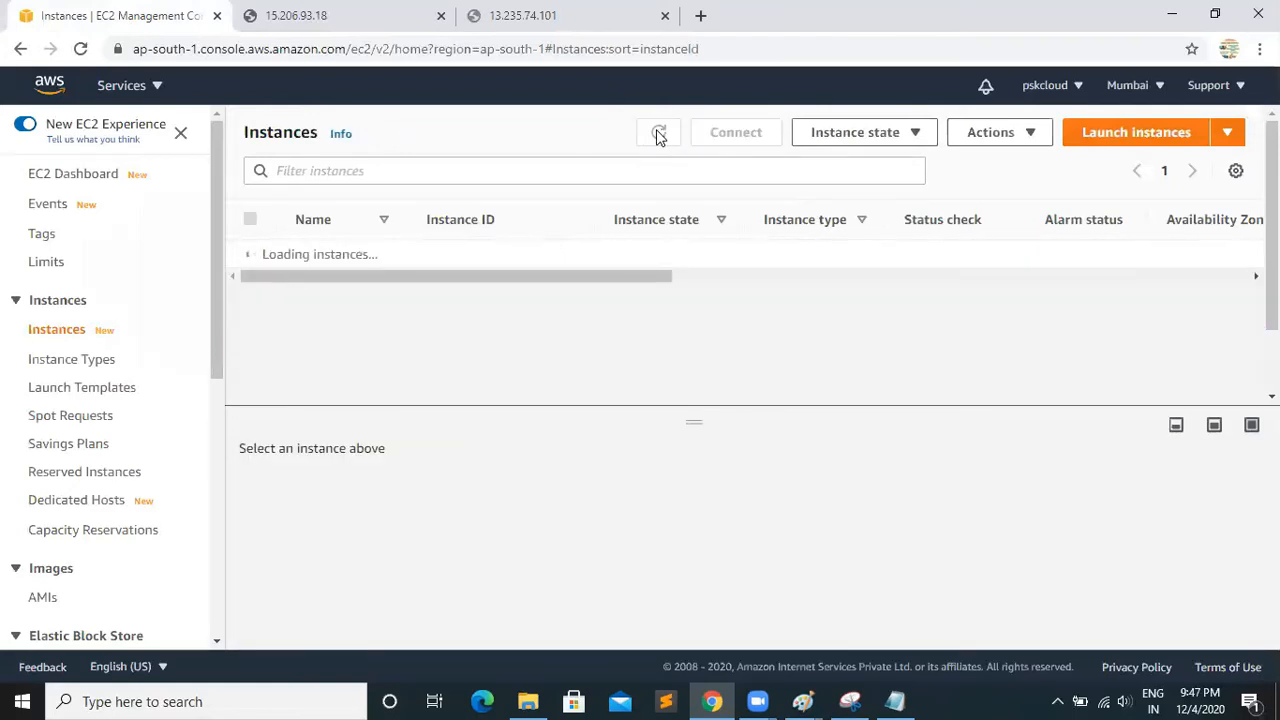
left_click(658, 134)
left_click(658, 134)
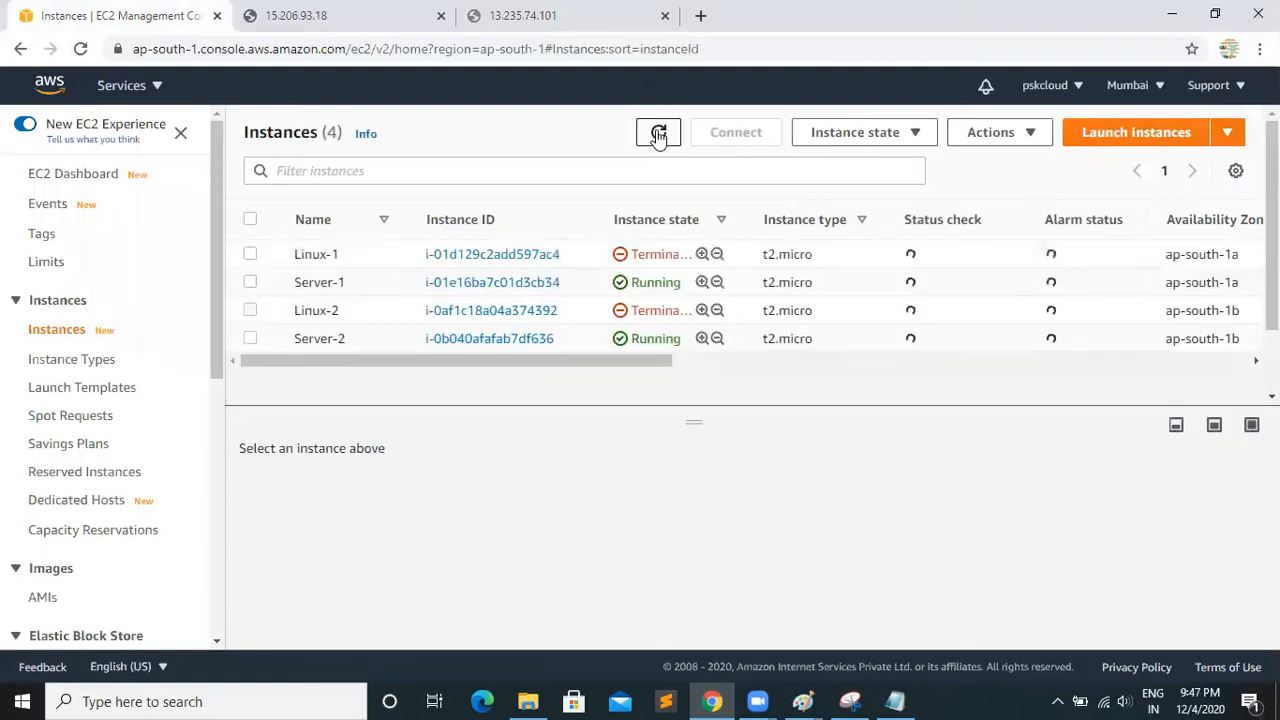
left_click(658, 134)
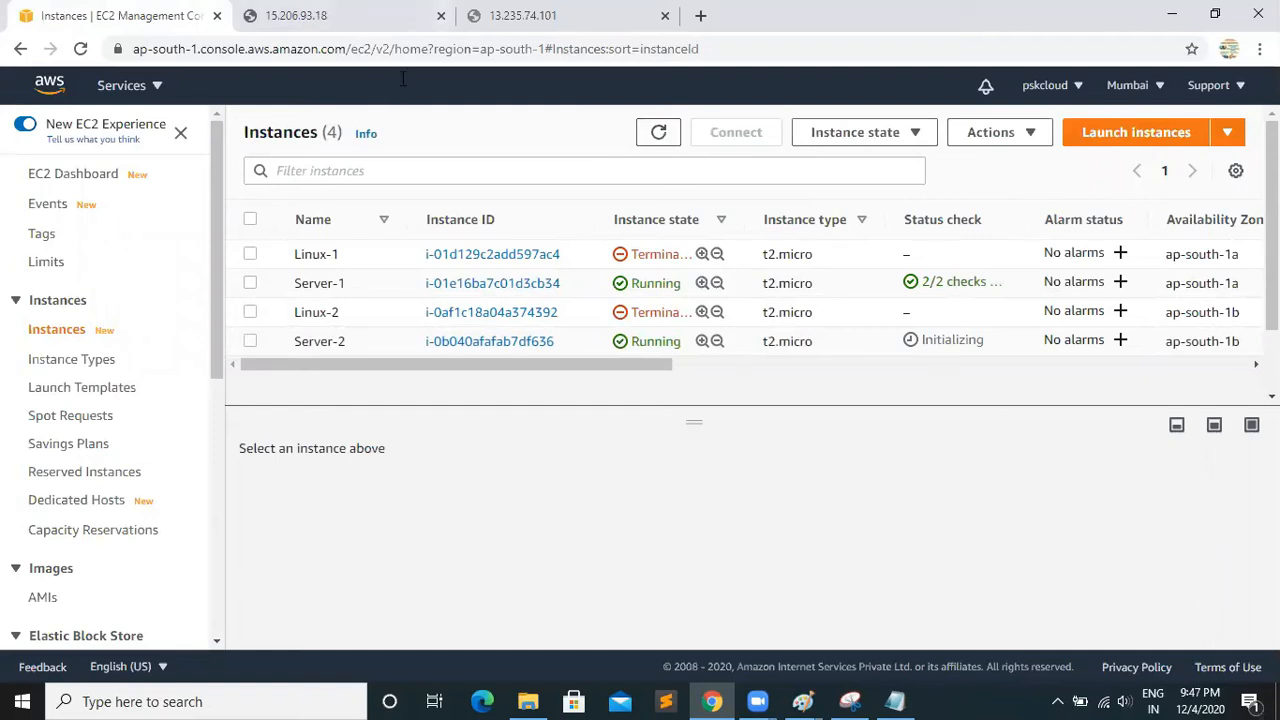
Reload Server-2's web page, highlight its welcome text, and compare it with Server-1's page
left_click(523, 16)
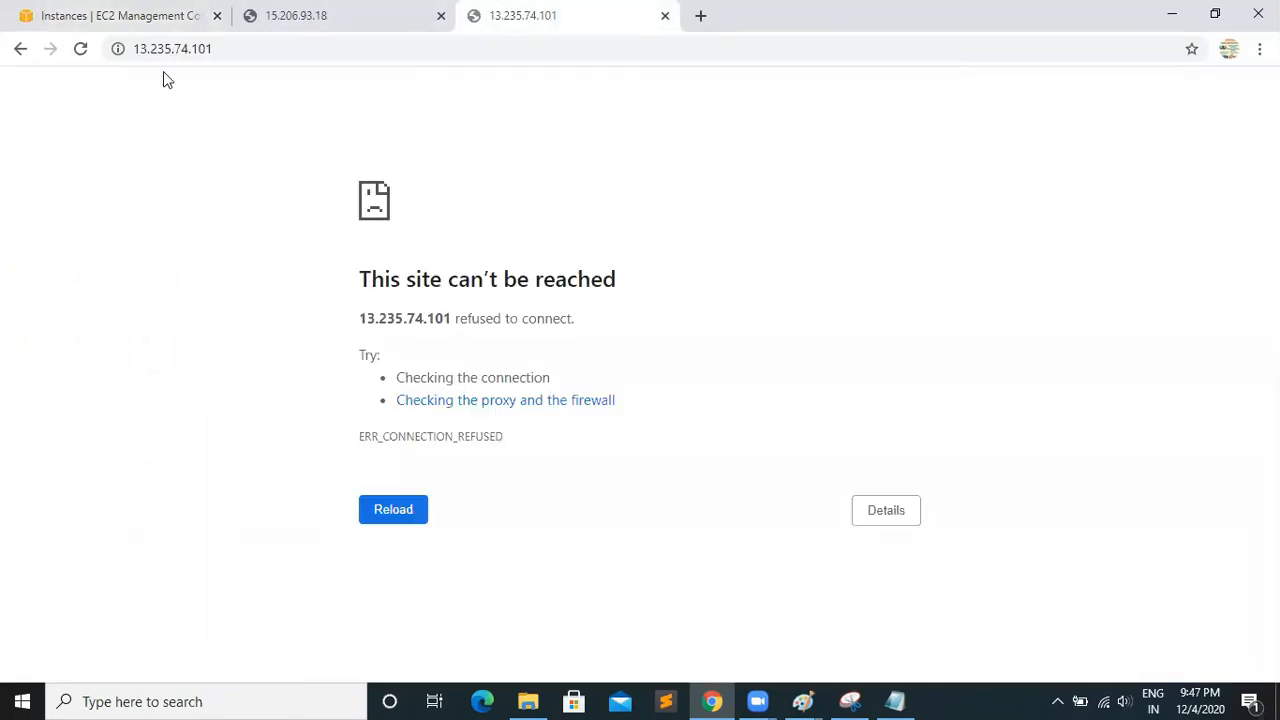
left_click(80, 49)
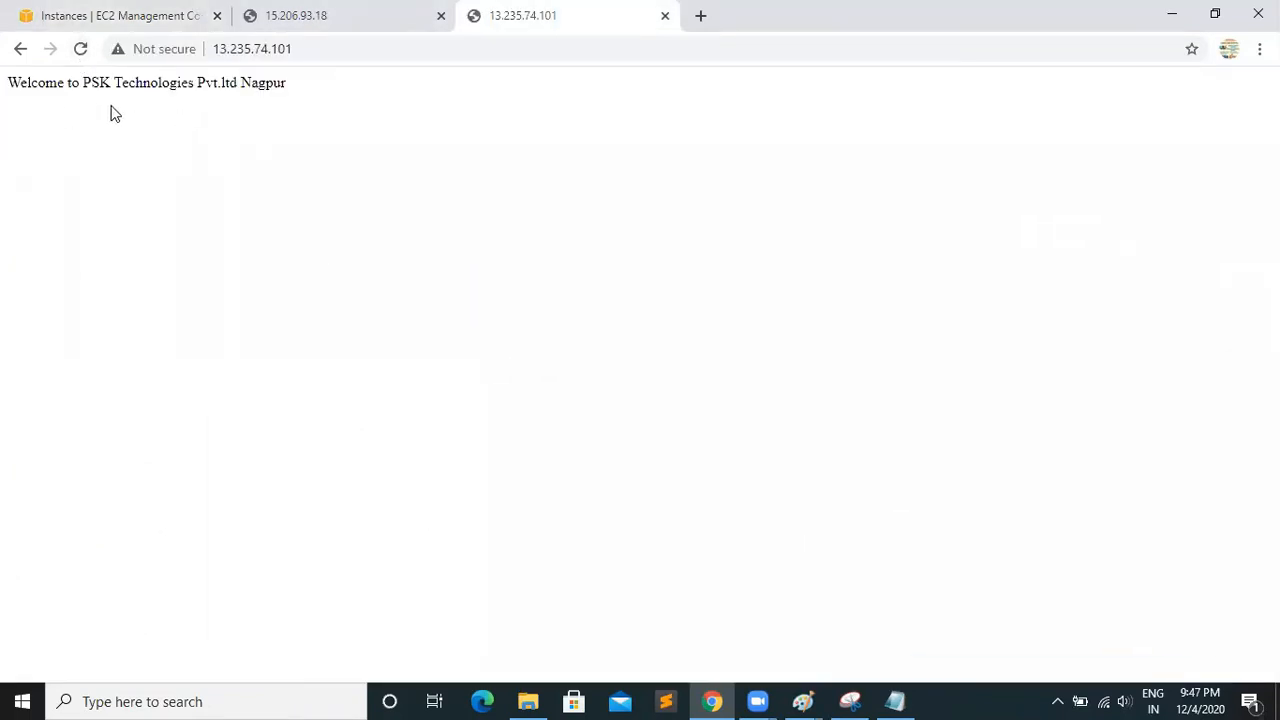
left_click_drag(3, 86, 290, 113)
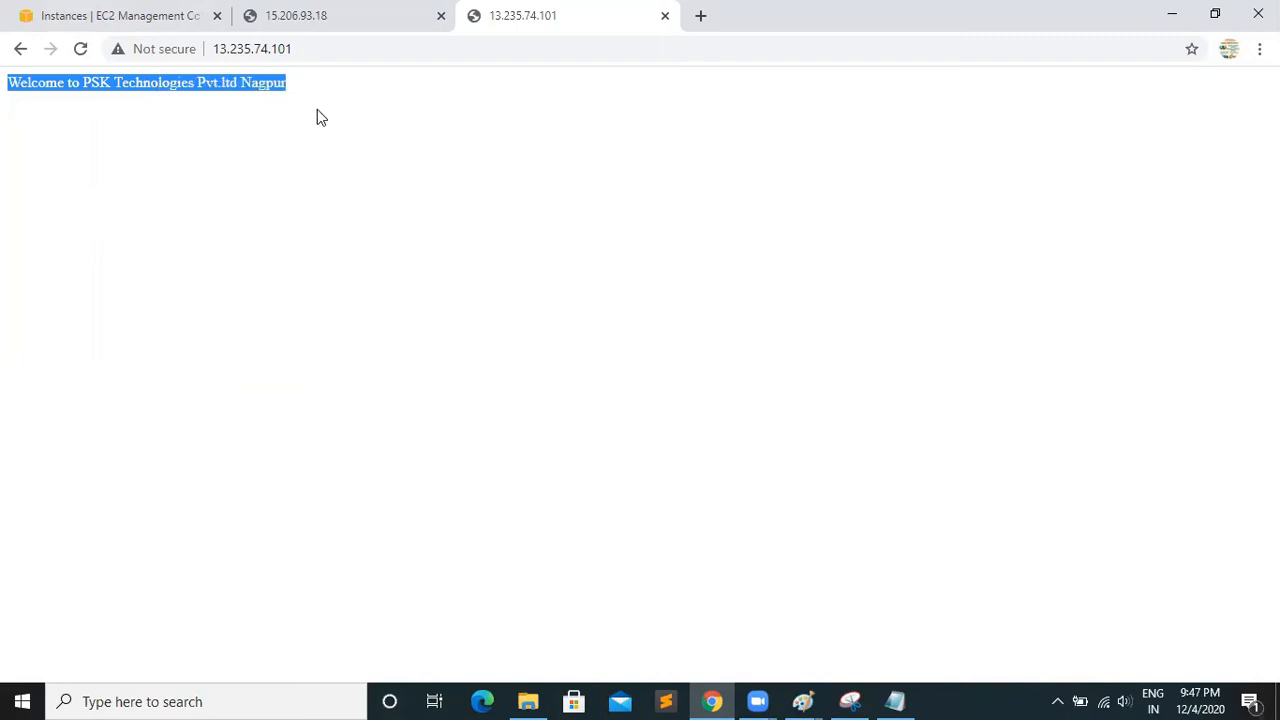
left_click(322, 18)
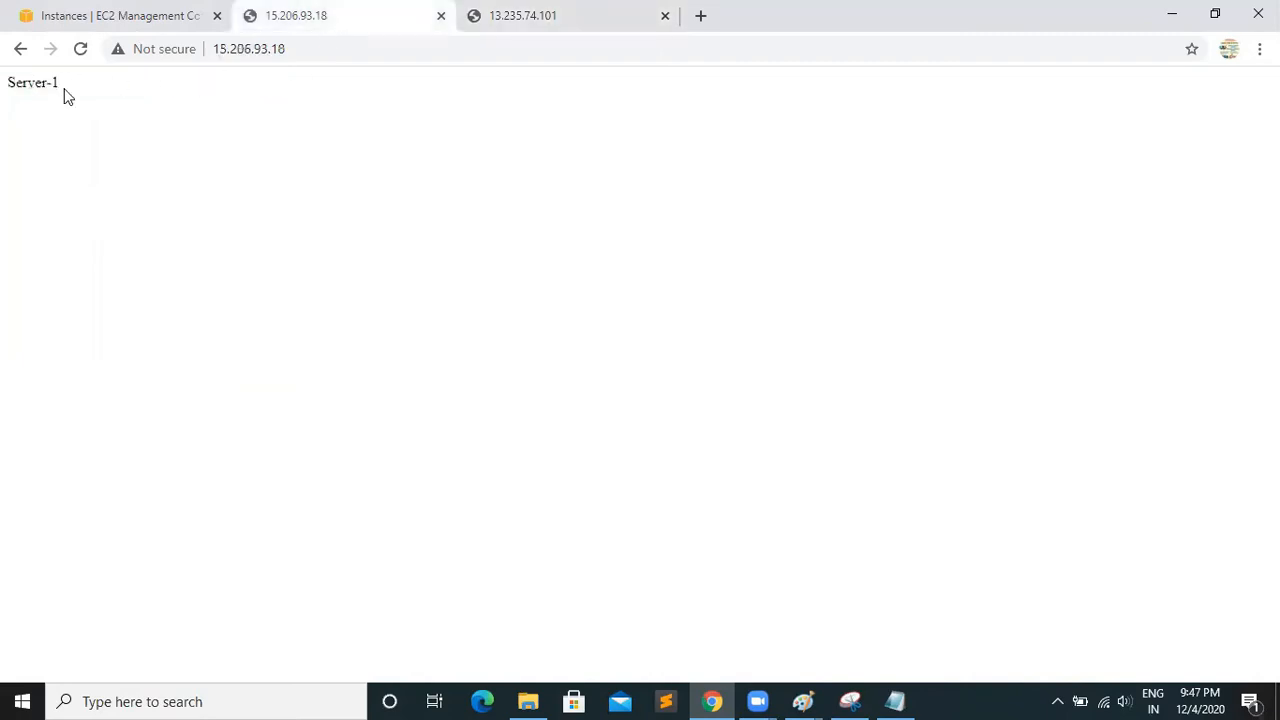
left_click(478, 24)
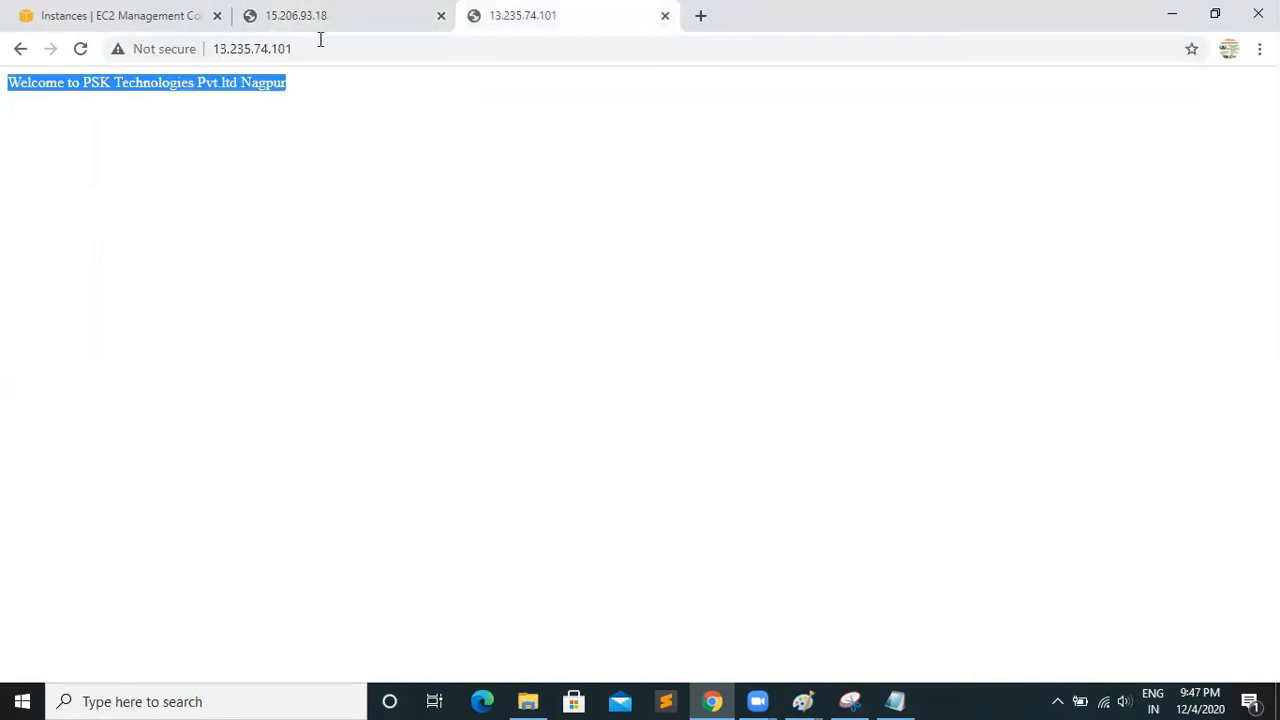
left_click(281, 31)
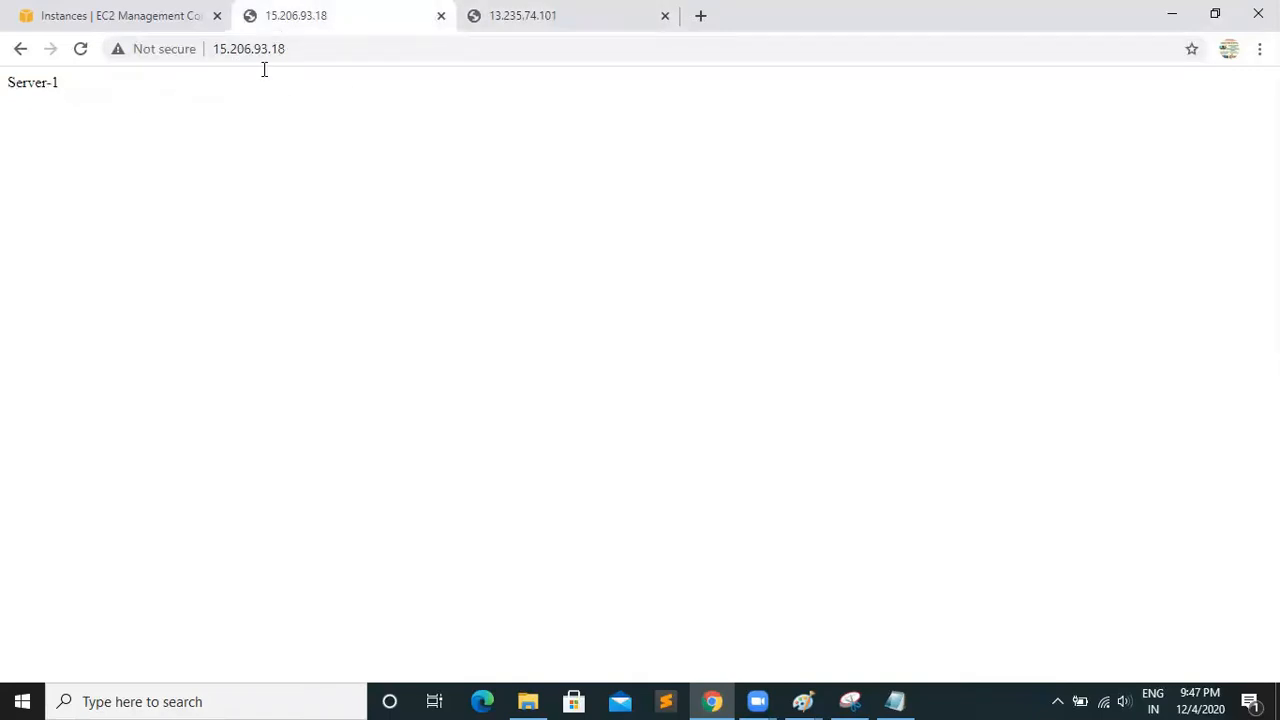
Compare the two servers' web pages and refresh the Instances list to recheck both servers' status checks
key("ctrl+Tab")
key("ctrl+shift+Tab")
left_click(480, 32)
key("ctrl+shift+Tab")
left_click(94, 24)
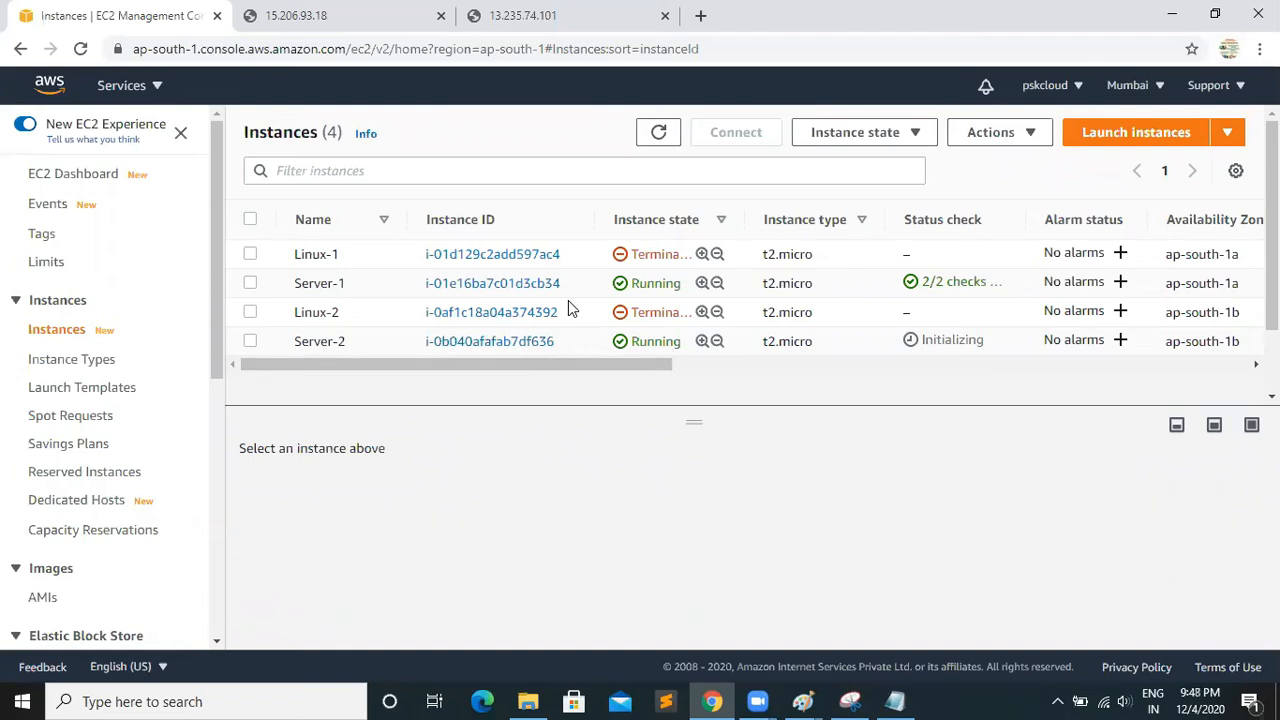
left_click(669, 142)
left_click(669, 142)
Close the two browser tabs showing the Server-1 and Server-2 web pages
left_click(450, 16)
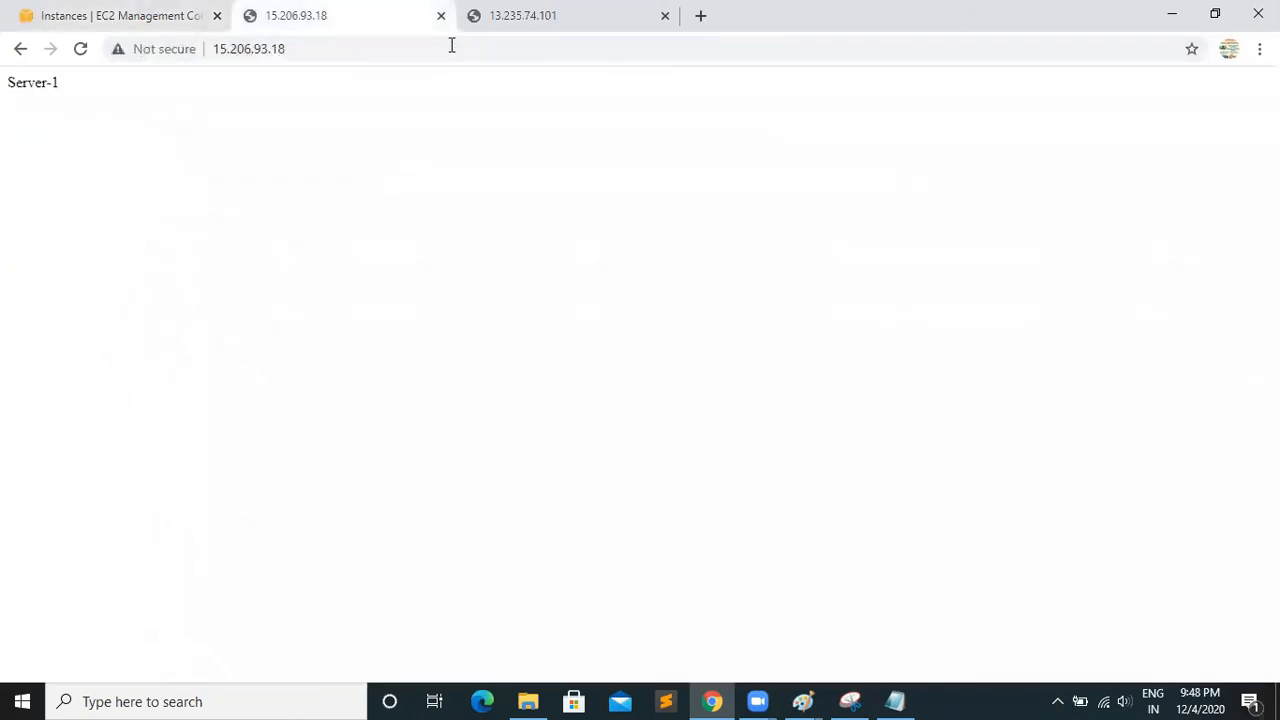
key("ctrl+w")
key("ctrl+w")
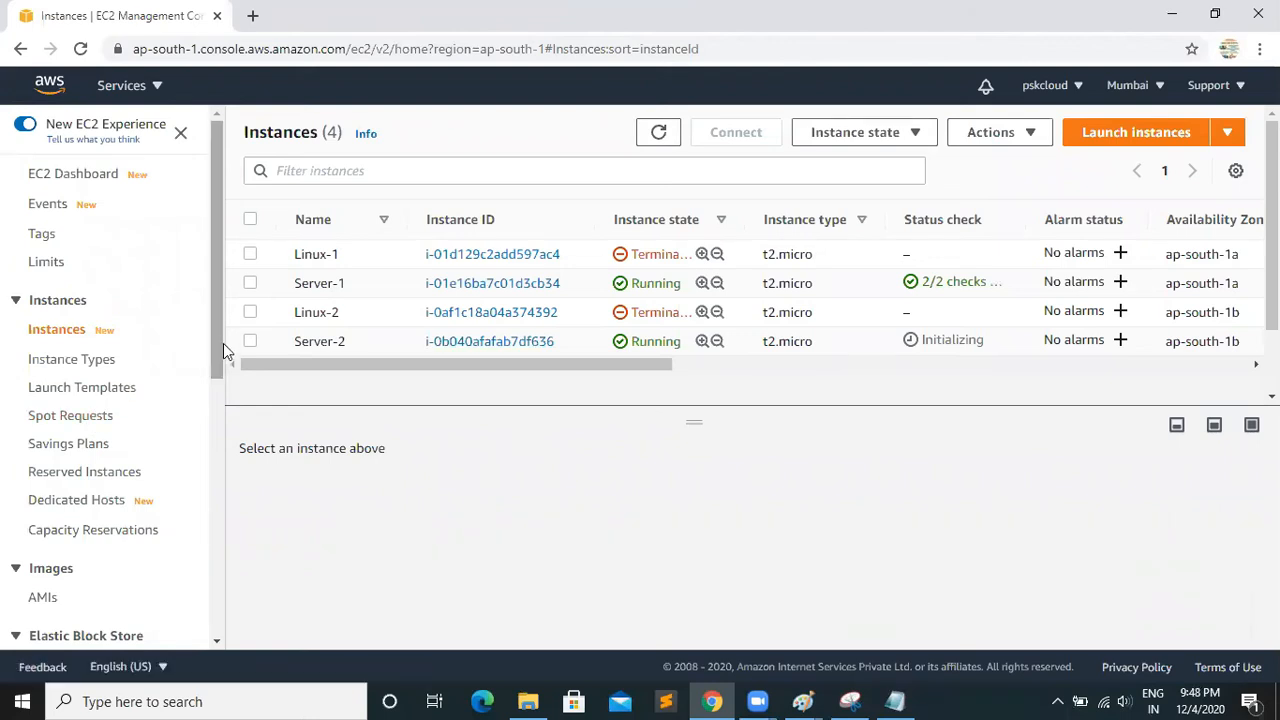
Copy MyLB's DNS name from its load balancer description and load it in a new browser tab
left_click_drag(220, 343, 221, 634)
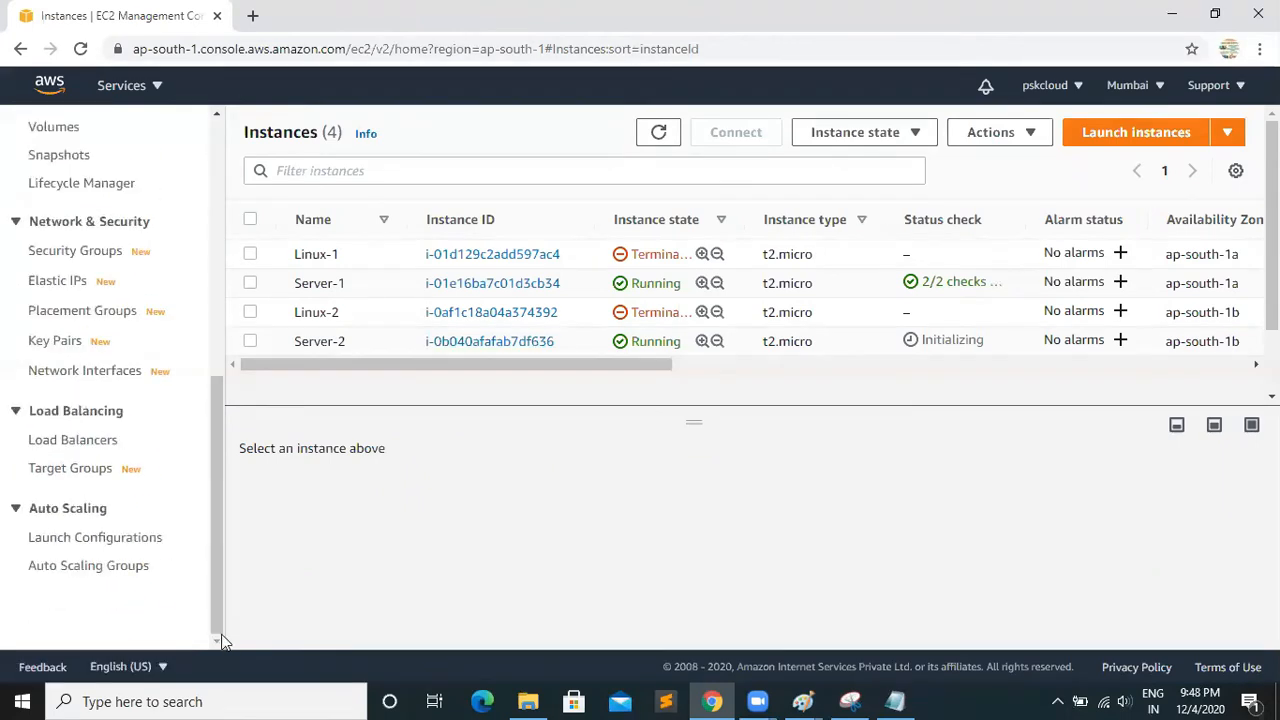
left_click(77, 448)
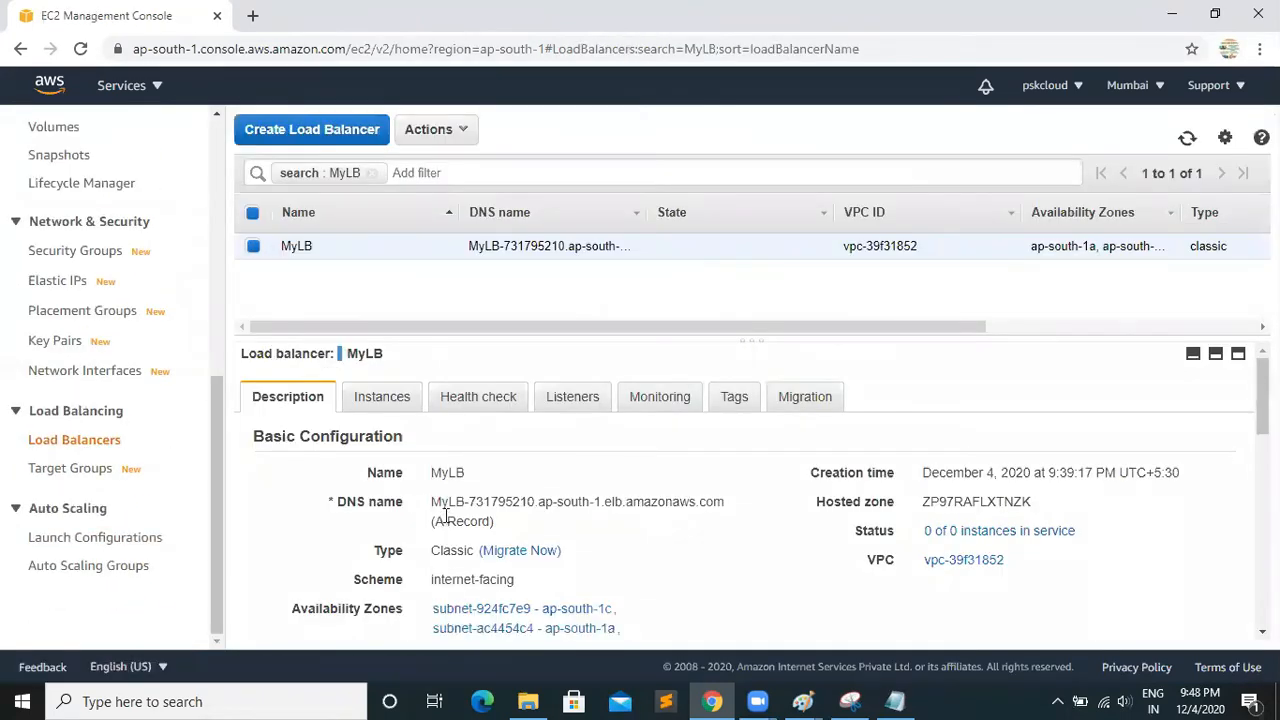
left_click_drag(430, 507, 733, 512)
key("ctrl+c")
right_click(703, 499)
left_click(745, 514)
left_click(252, 15)
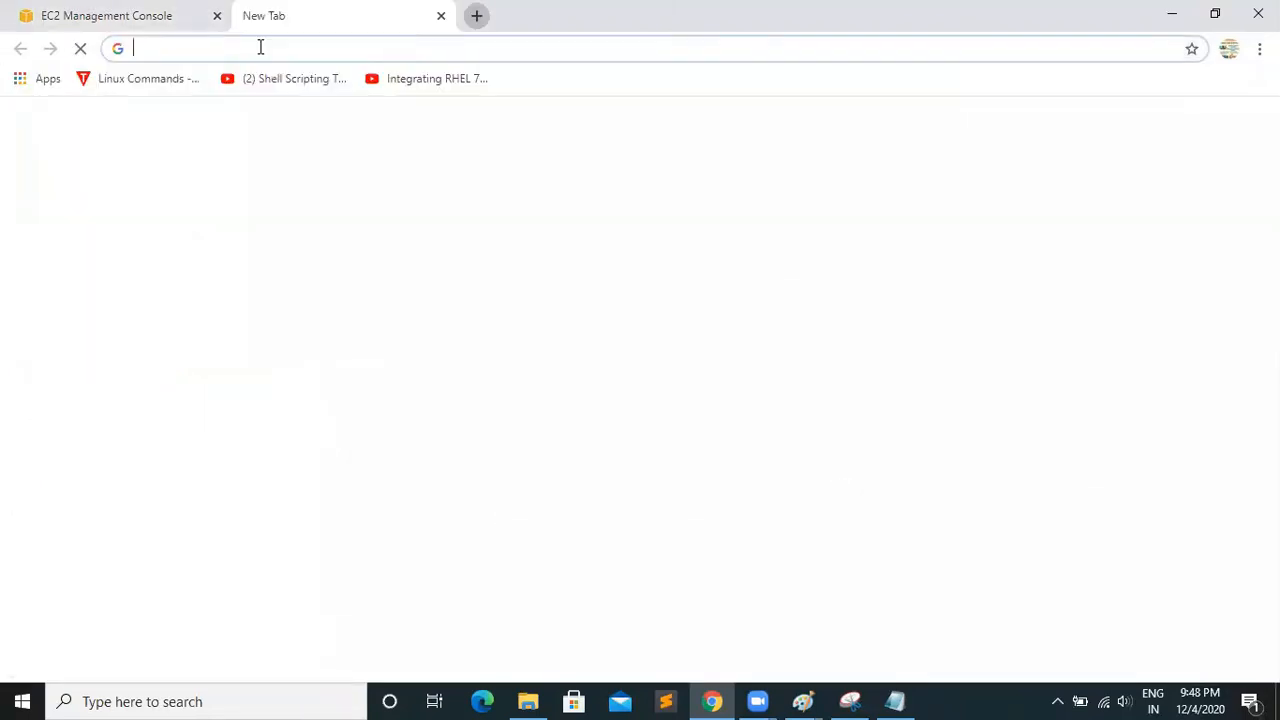
key("ctrl+v")
key("Return")
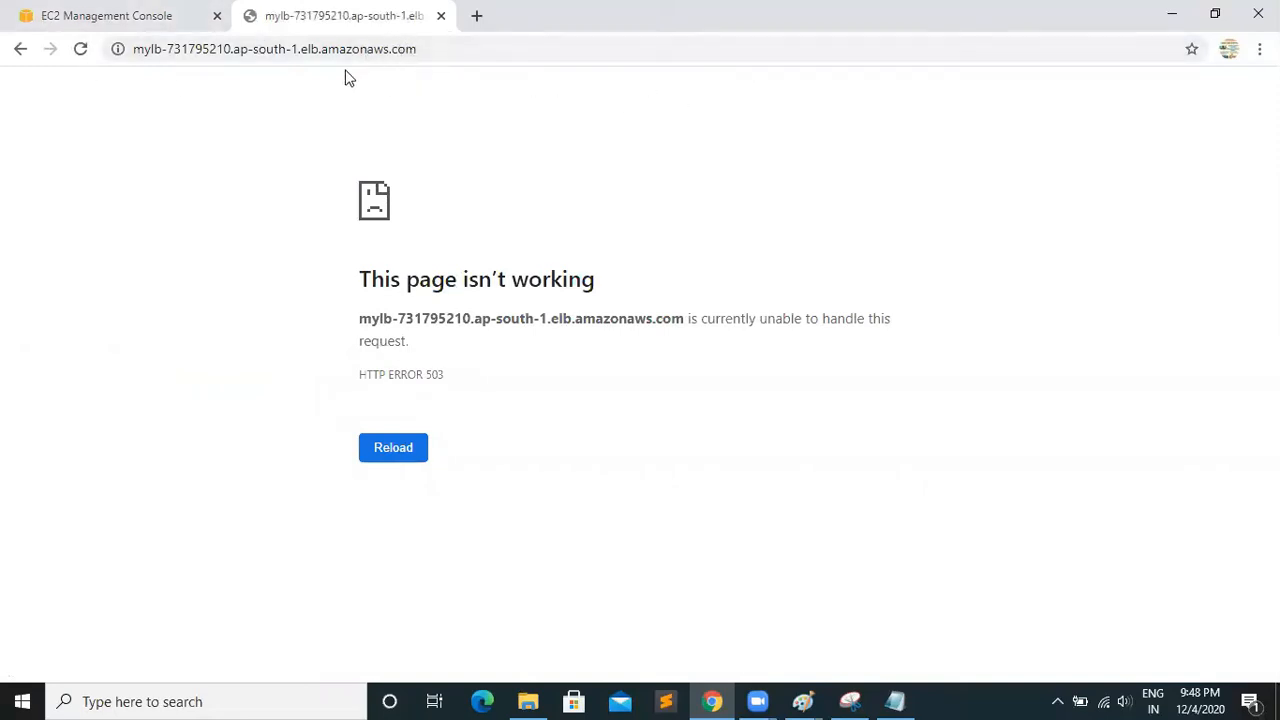
Return to the EC2 dashboard and open the running instances list to check both servers' status
left_click(157, 18)
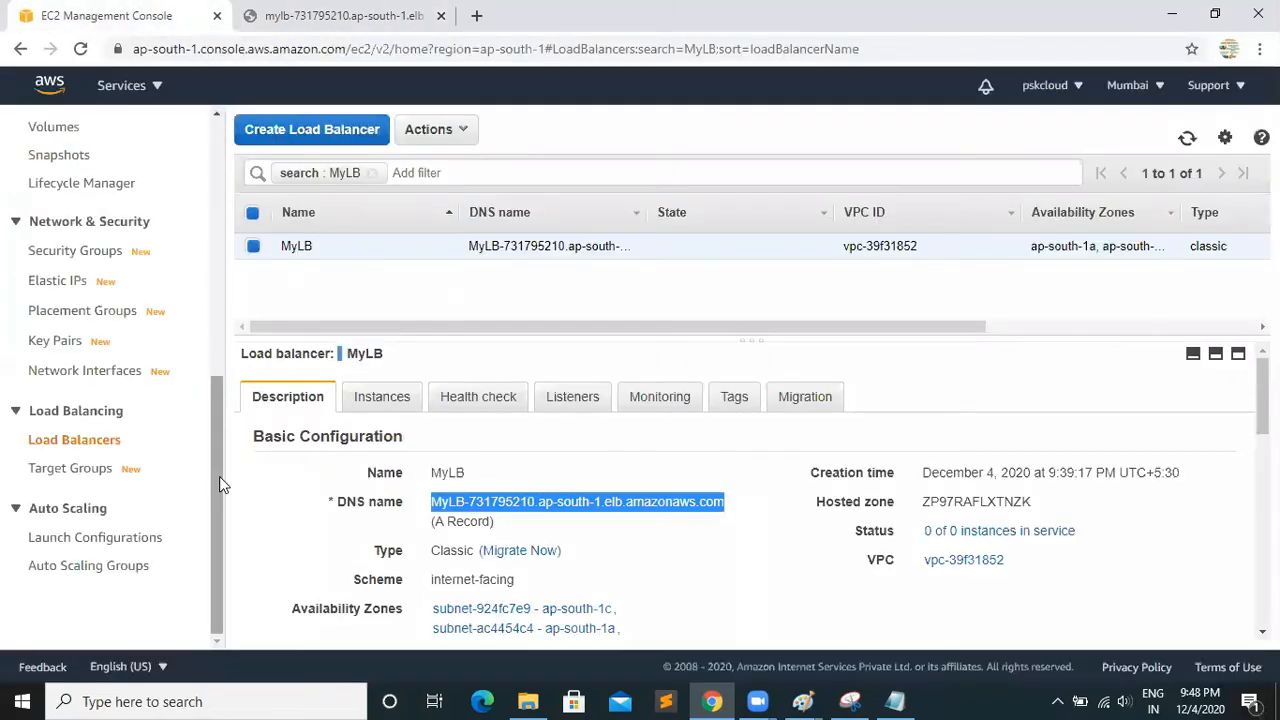
left_click_drag(216, 462, 214, 143)
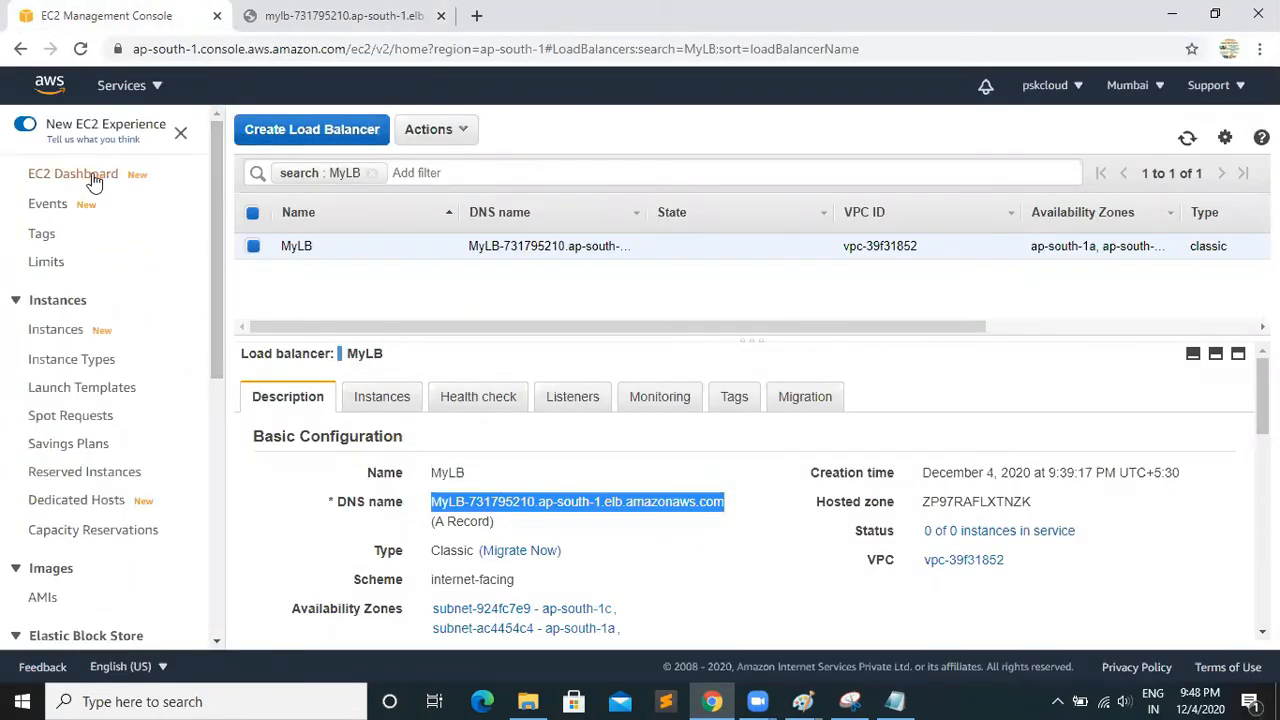
left_click(60, 173)
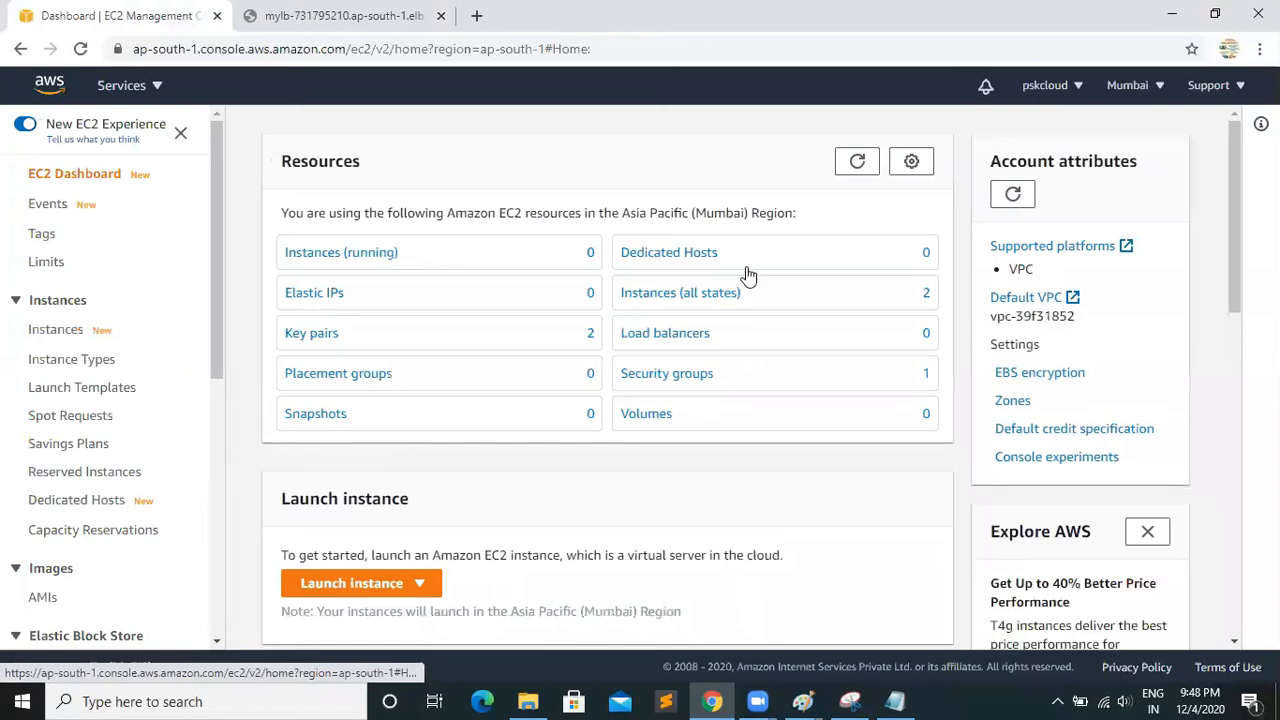
left_click(316, 257)
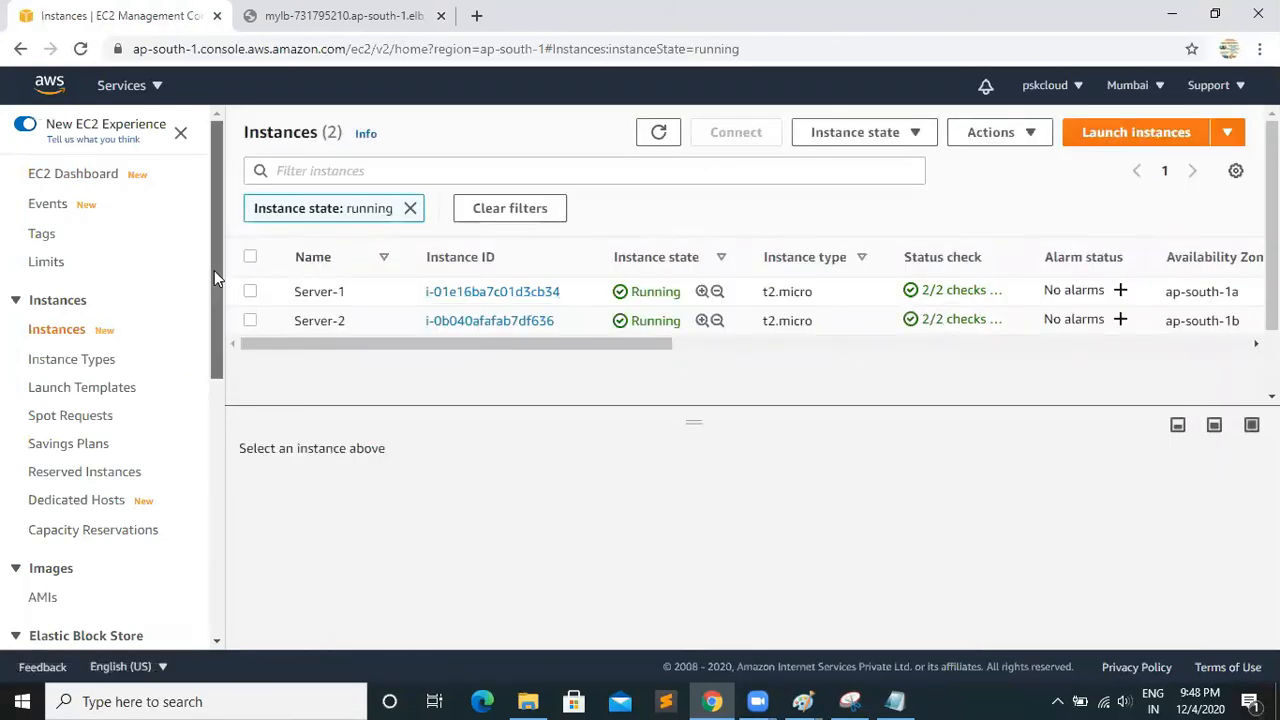
Register Server-1 and Server-2 as instances of load balancer MyLB and save the change
left_click_drag(214, 270, 225, 569)
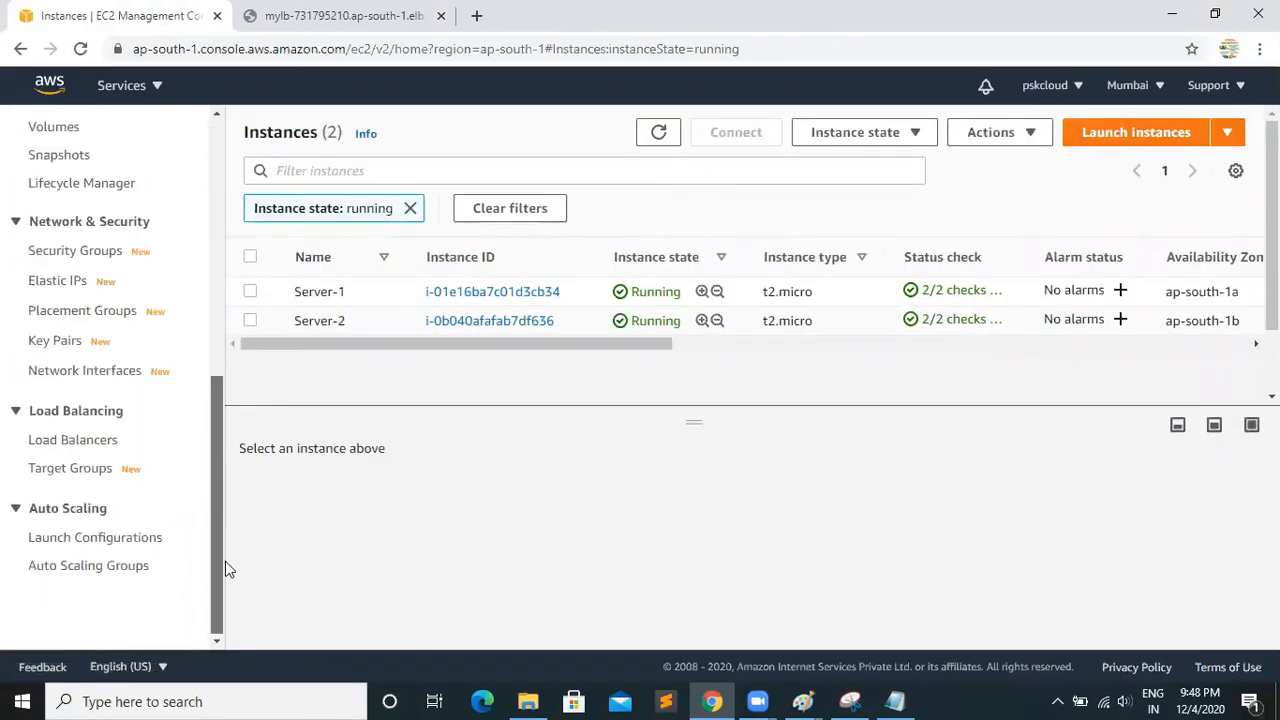
left_click(82, 449)
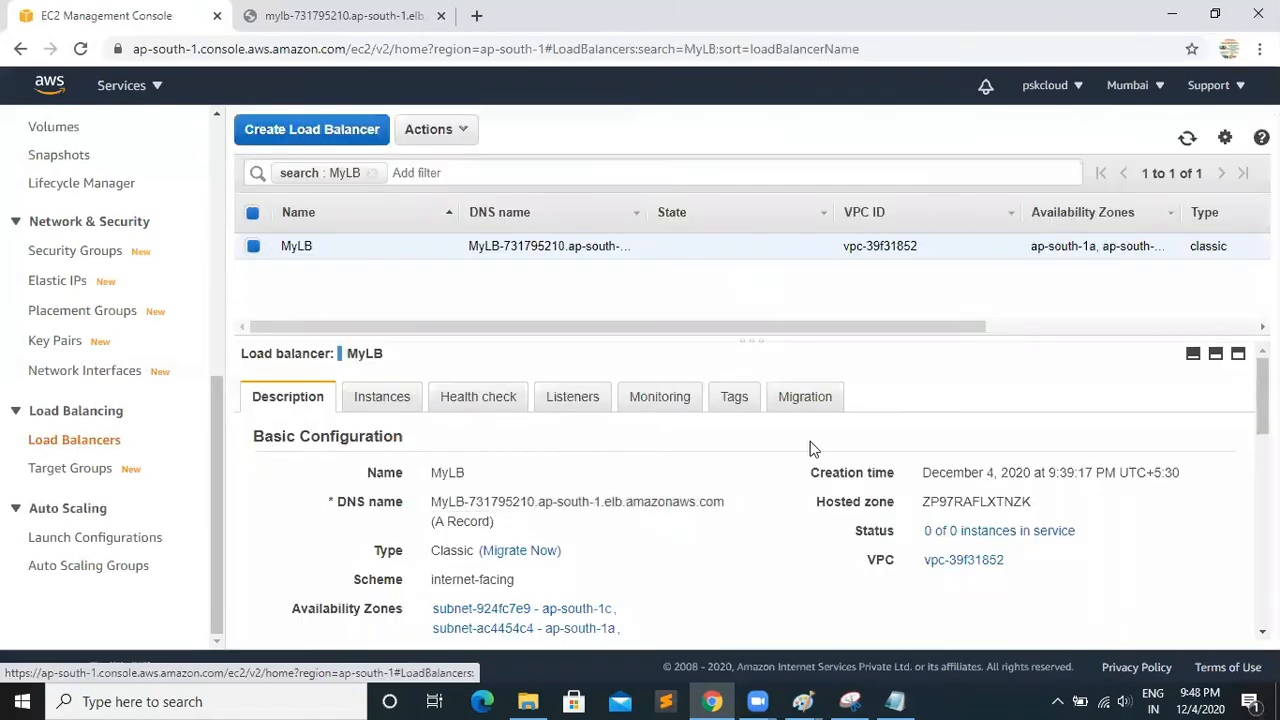
left_click(376, 404)
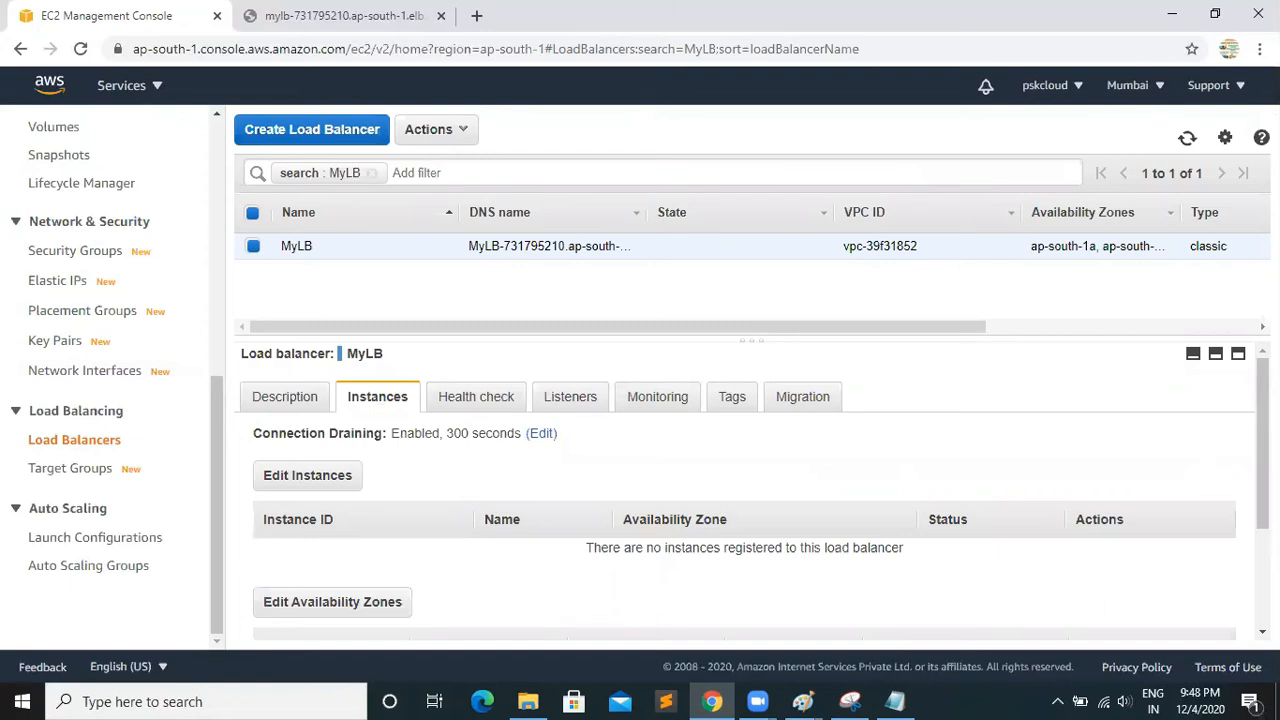
scroll(1262, 440, "down", 1)
scroll(498, 445, "down", 1)
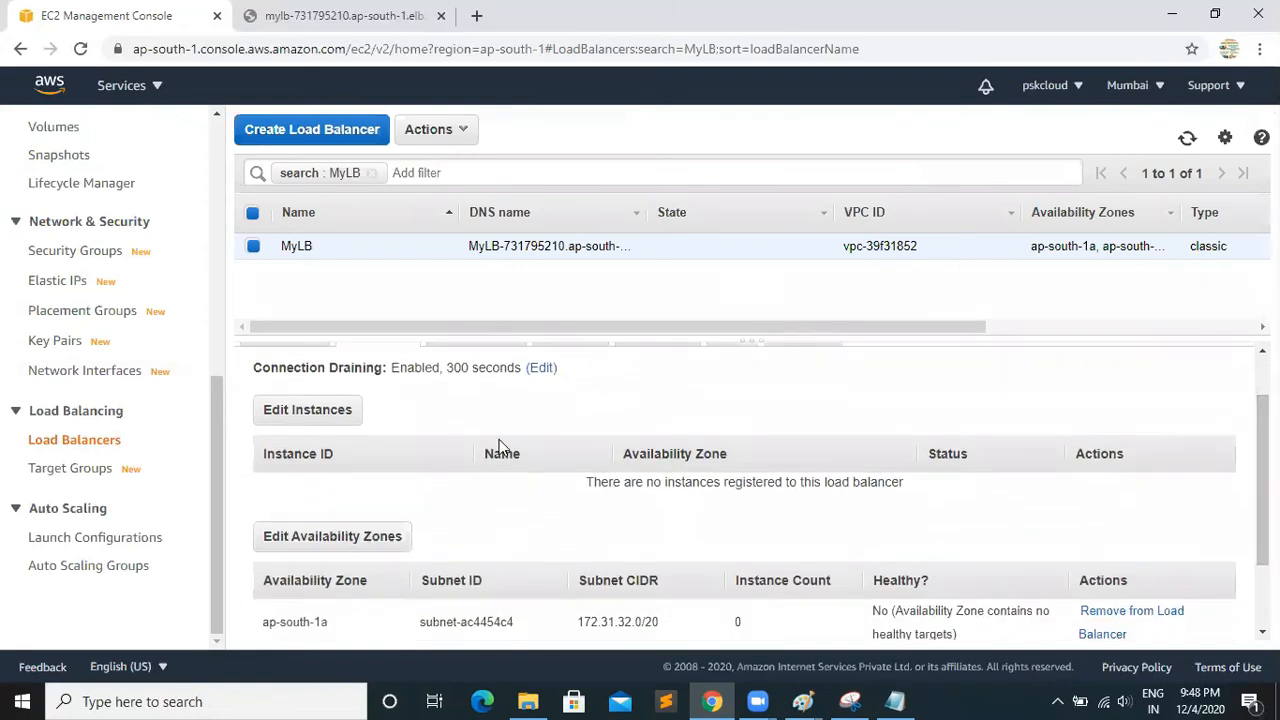
left_click(322, 412)
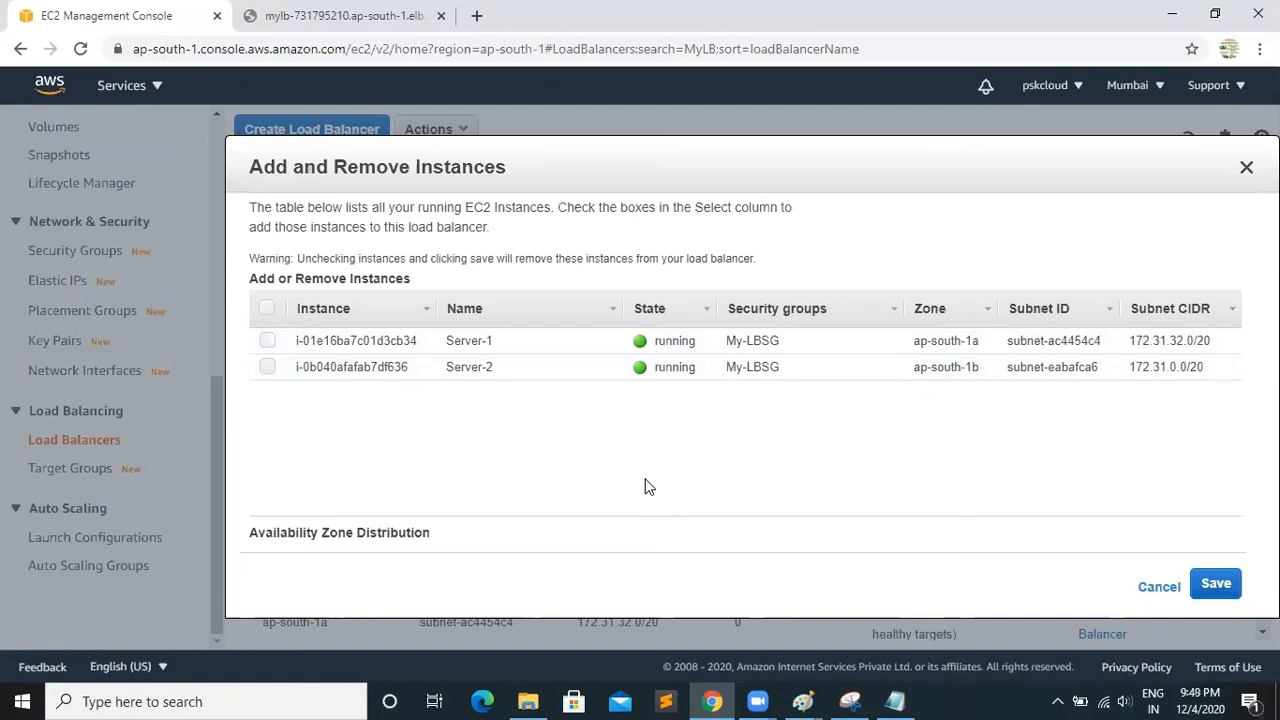
left_click(267, 340)
left_click(267, 367)
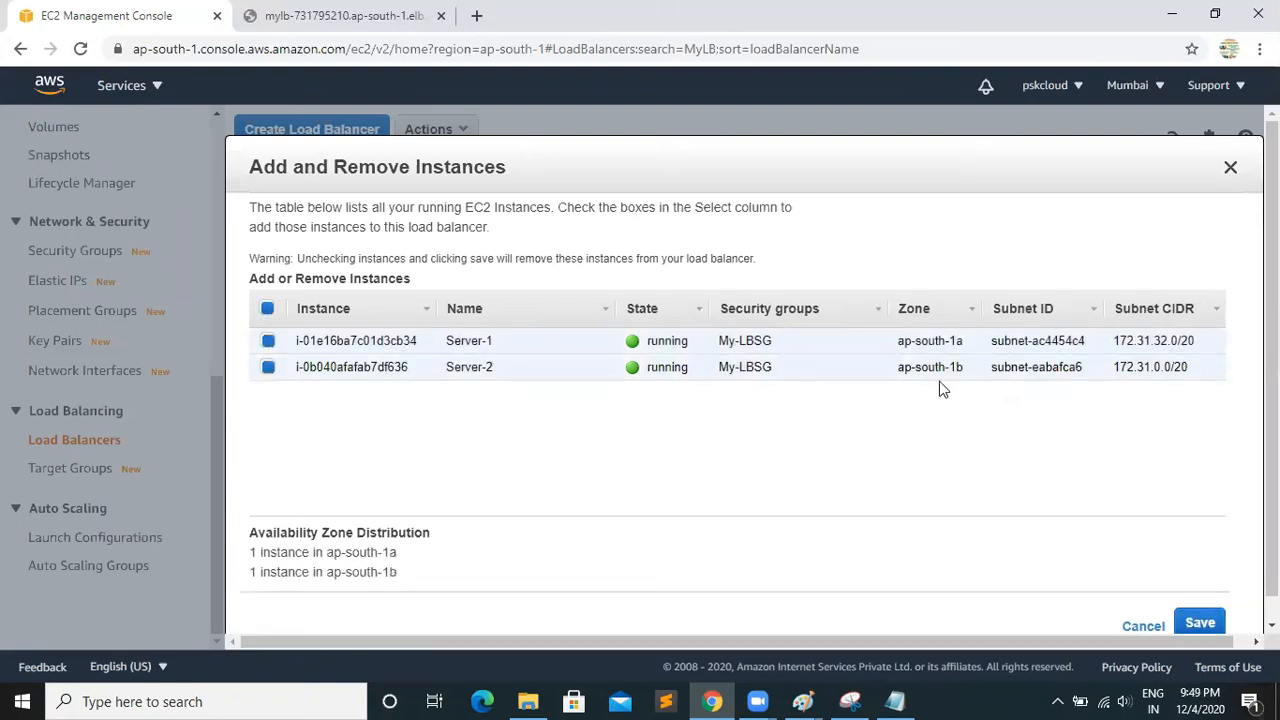
scroll(1200, 600, "down", 1)
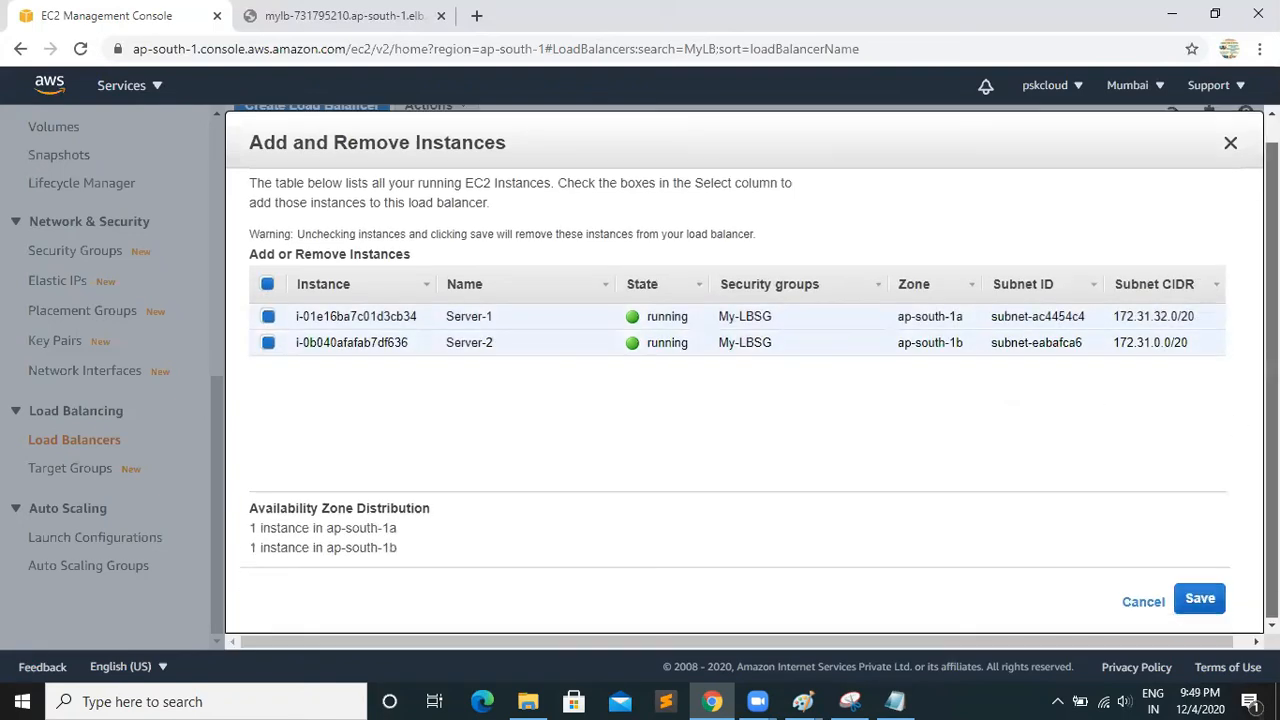
left_click(1202, 598)
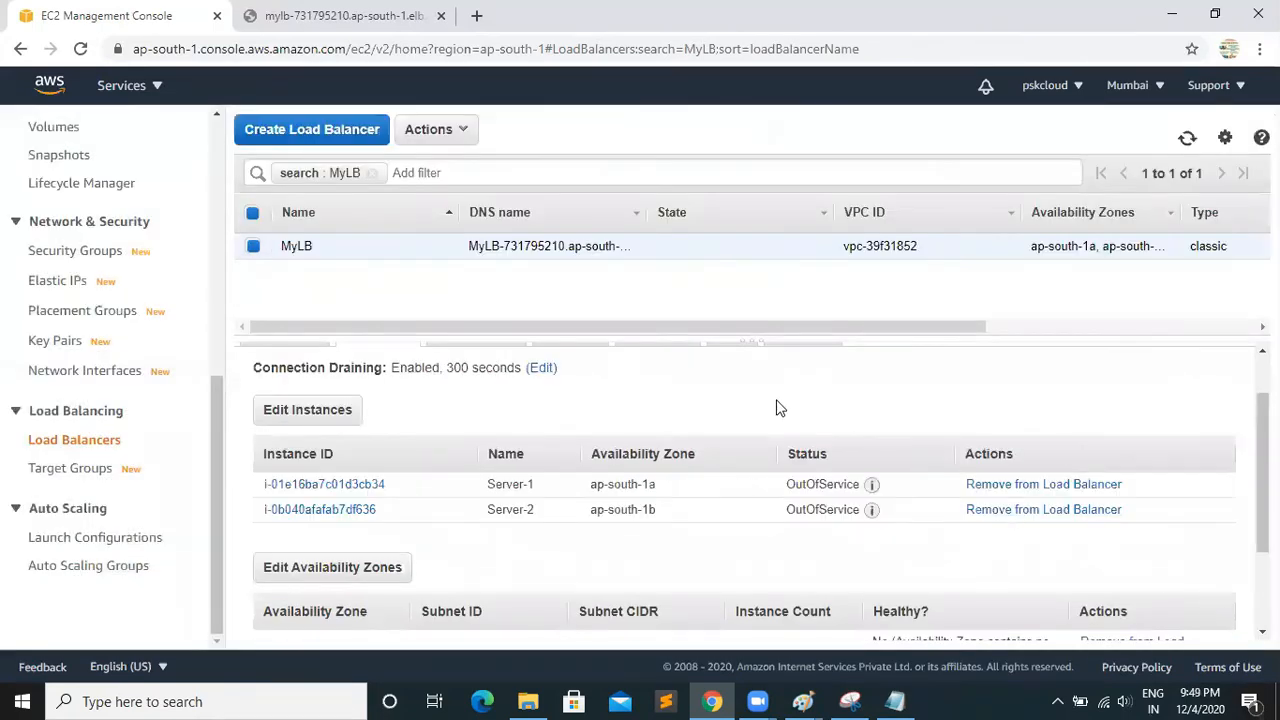
Reload the load balancer's web page and refresh MyLB's details to check the registered instances' service status
left_click_drag(1262, 480, 1262, 442)
left_click(312, 16)
left_click(80, 50)
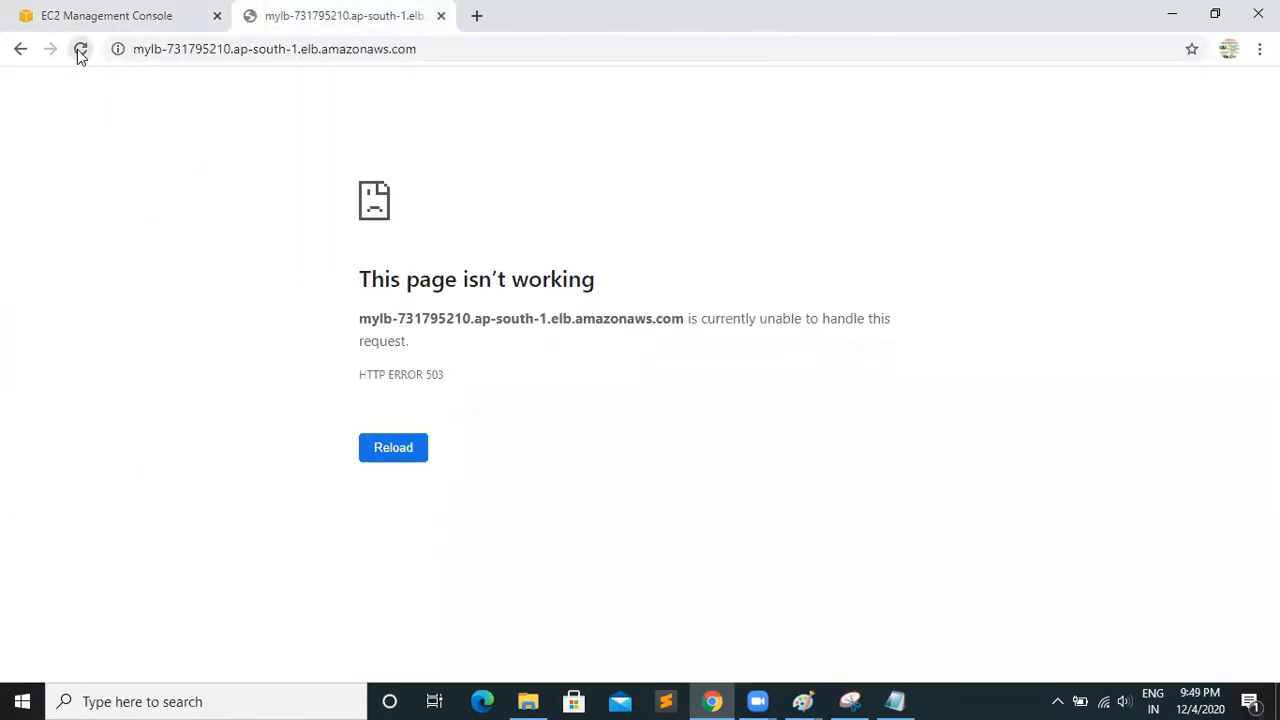
left_click(139, 16)
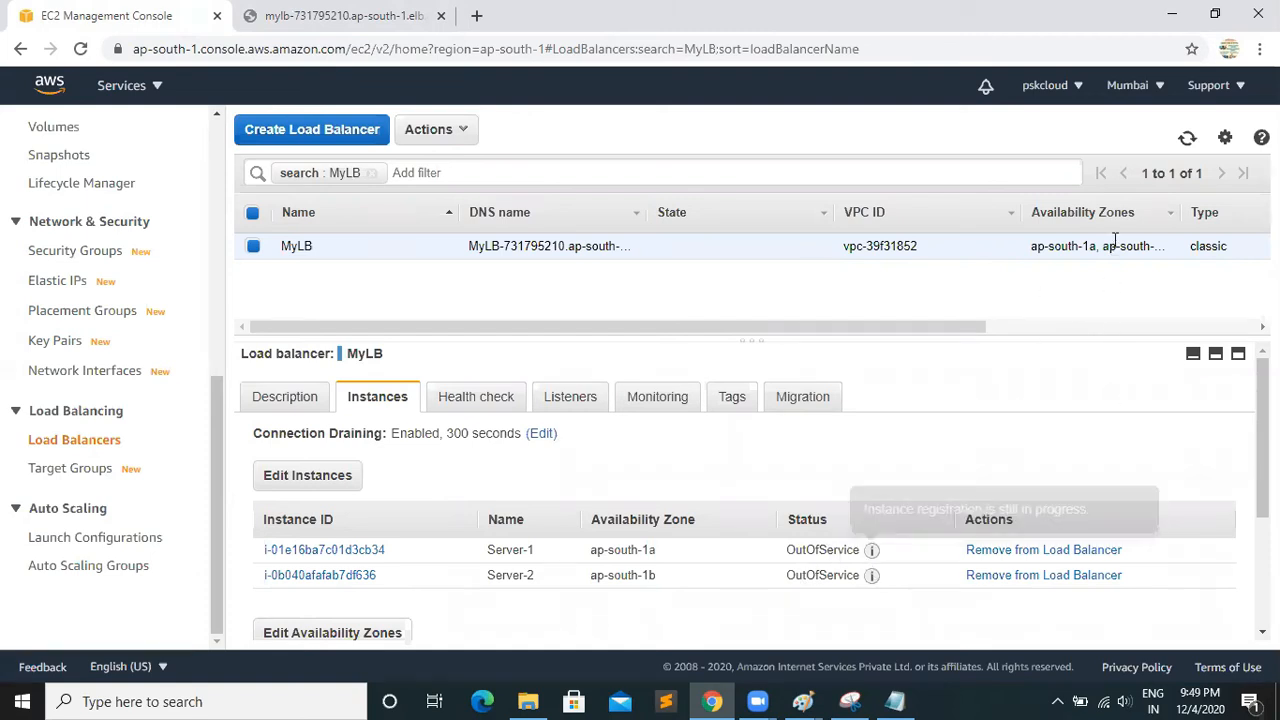
left_click(1188, 139)
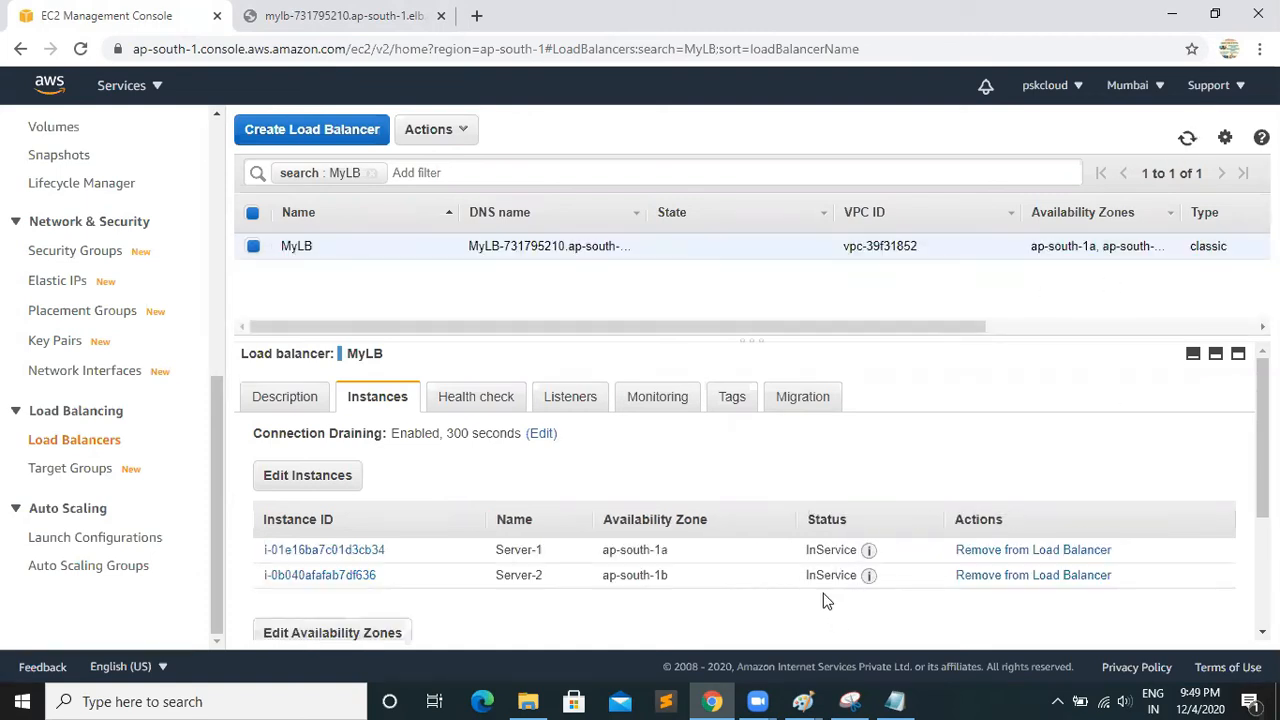
Reload the MyLB DNS page twice to test how requests are distributed between the two servers
left_click(375, 30)
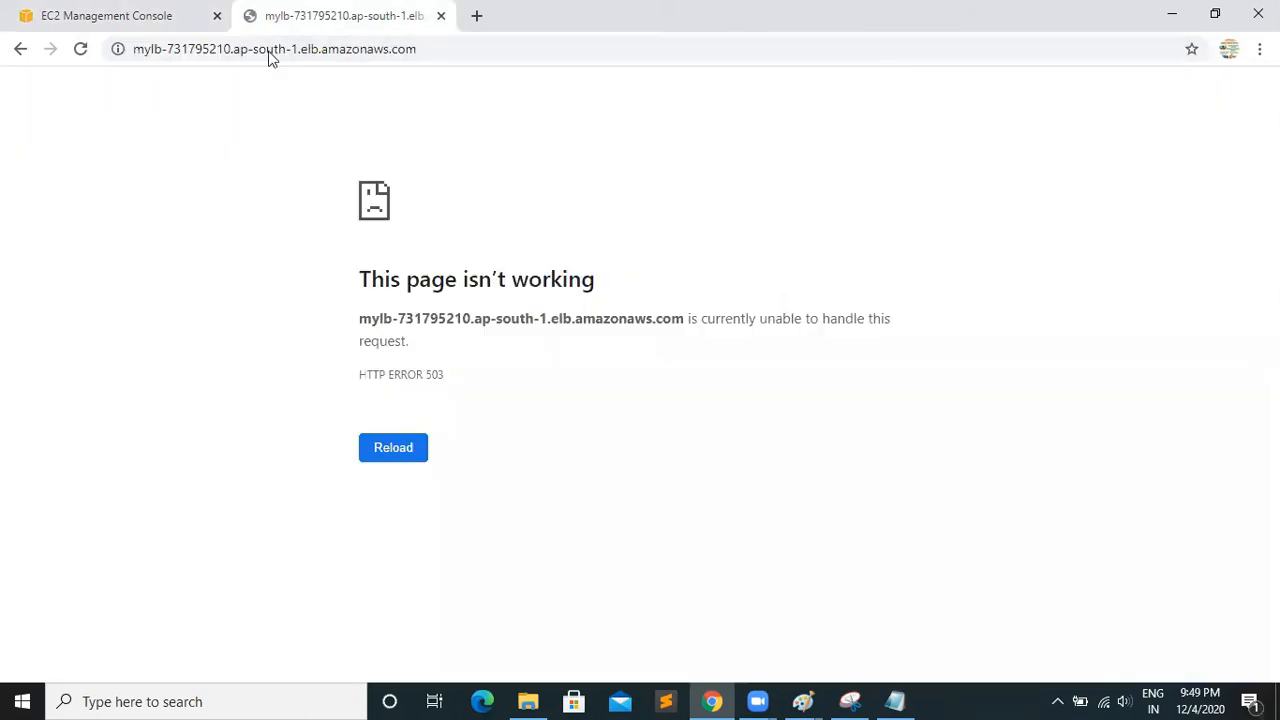
left_click(80, 48)
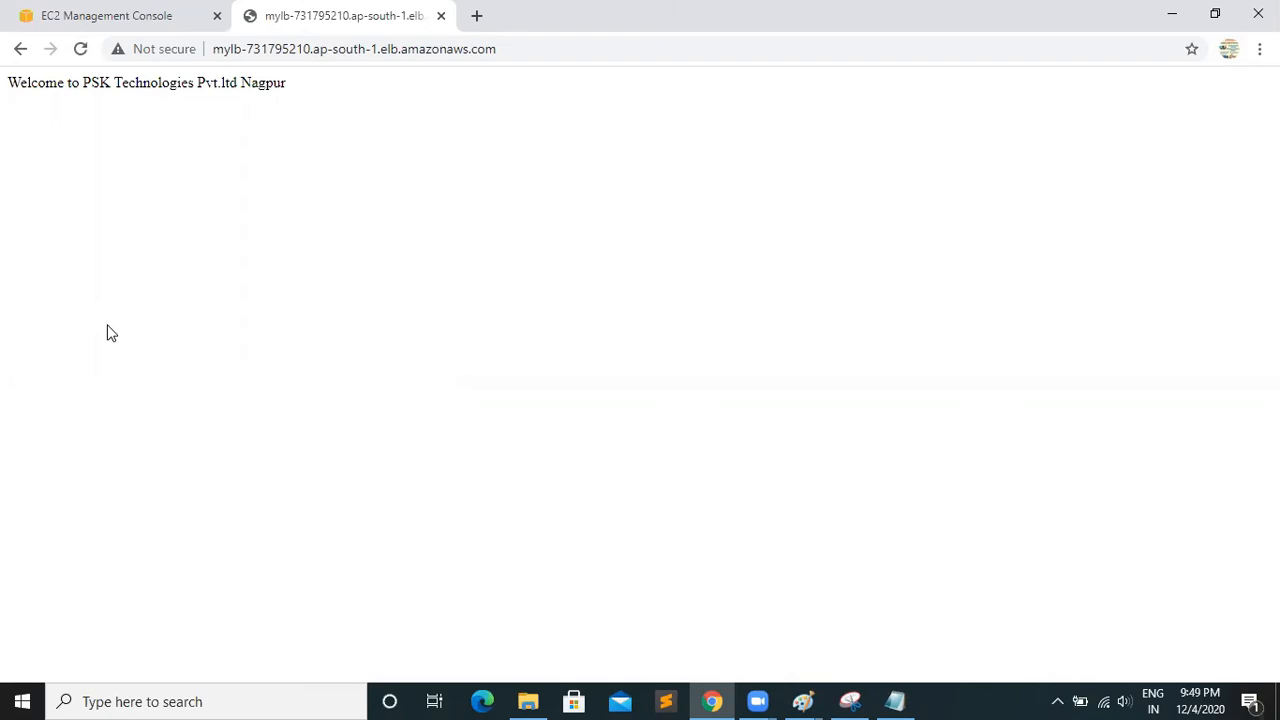
left_click(80, 49)
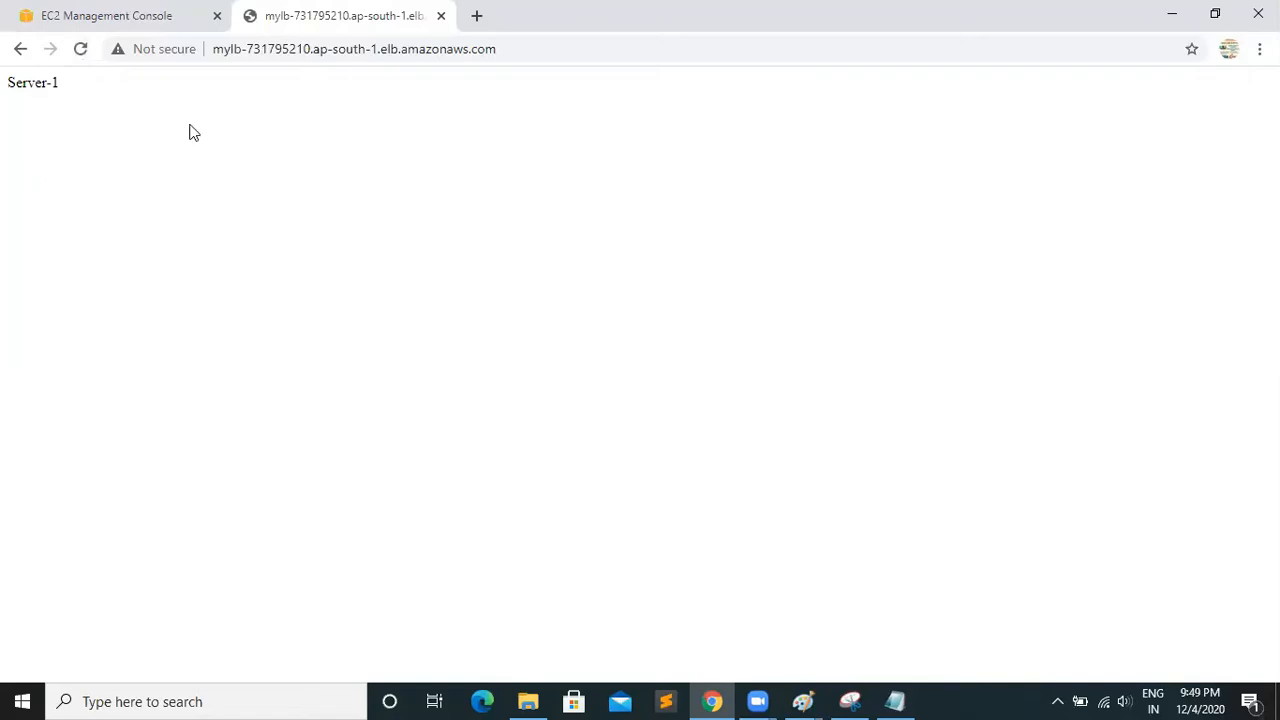
Copy the load balancer's address from the browser and switch to another window
left_click_drag(522, 56, 195, 49)
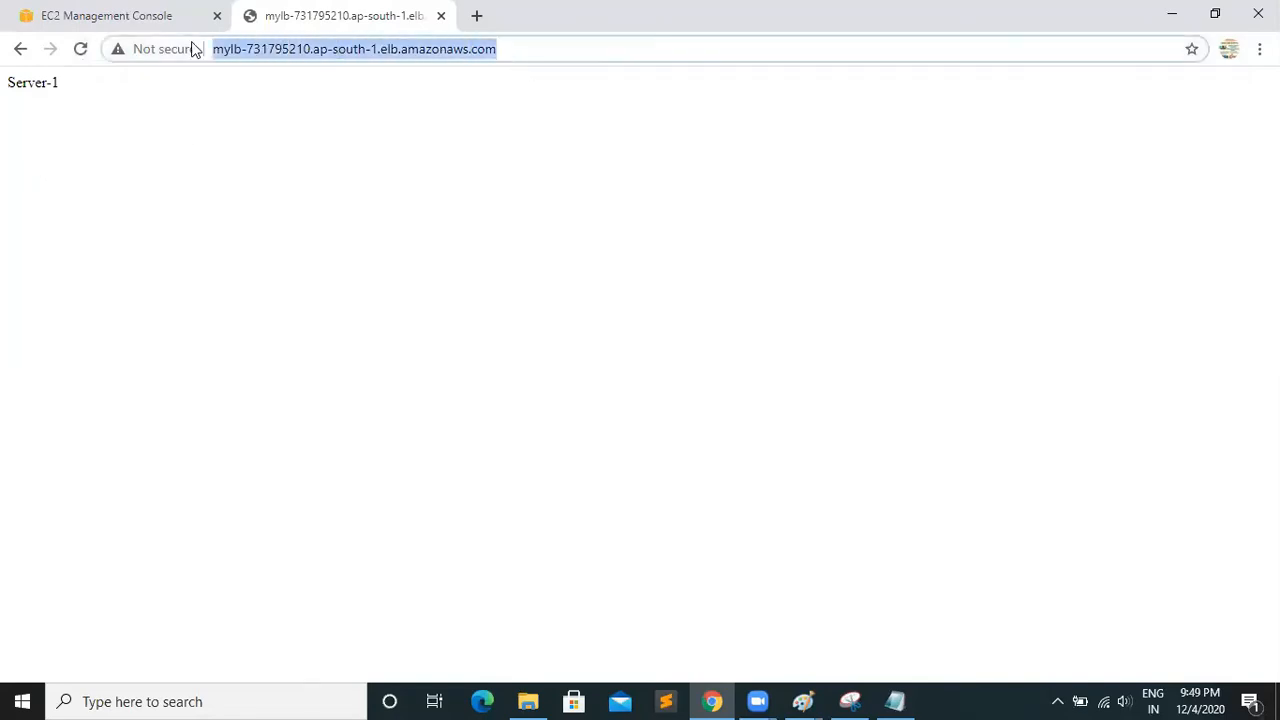
right_click(284, 58)
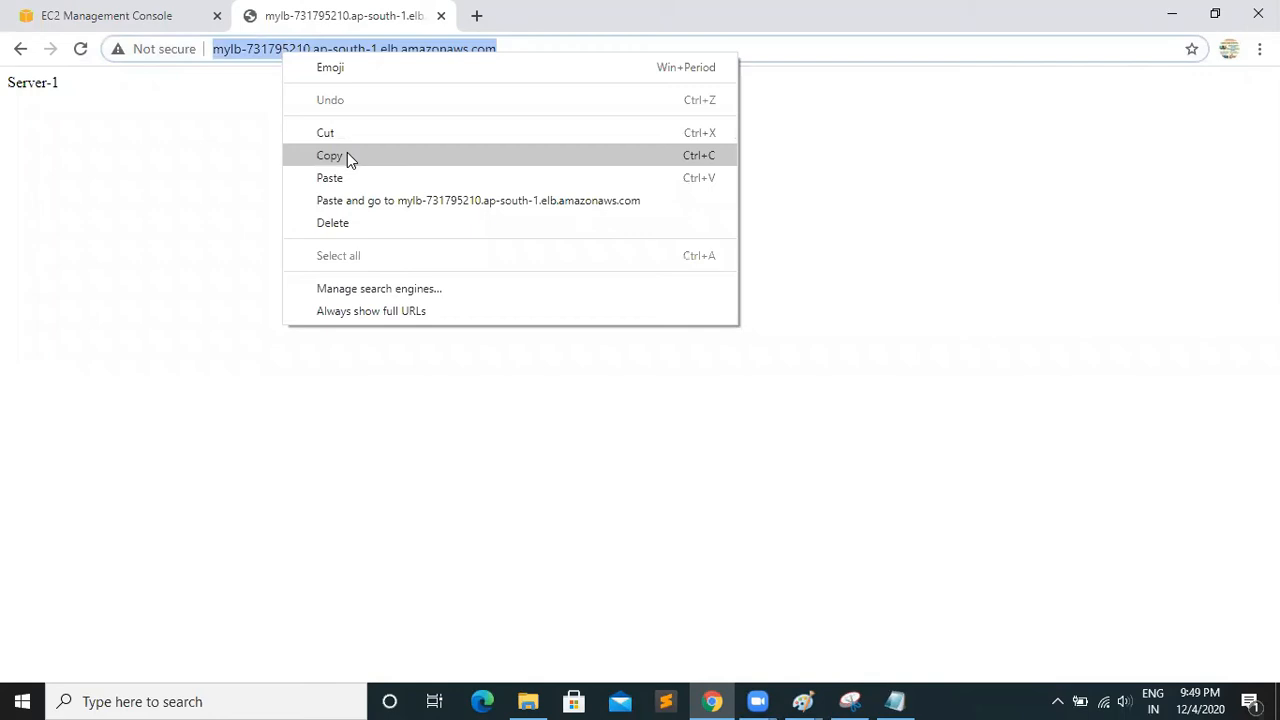
left_click(347, 155)
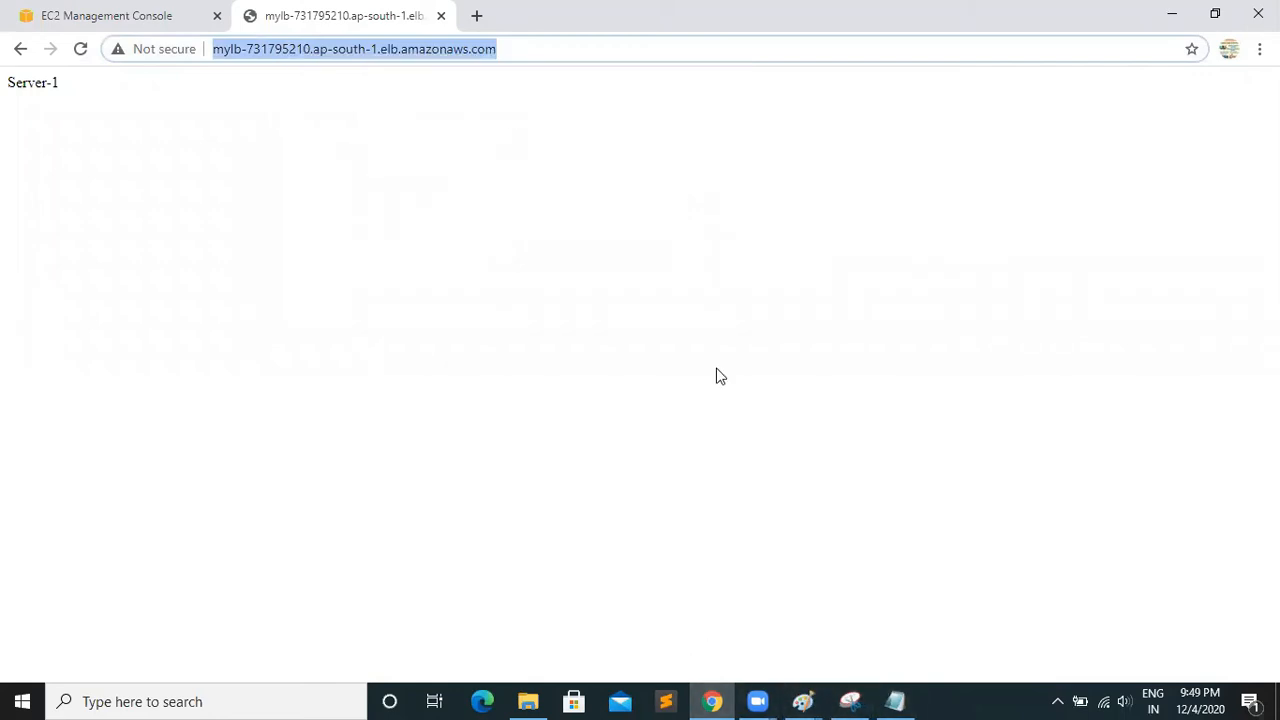
key("alt+Tab")
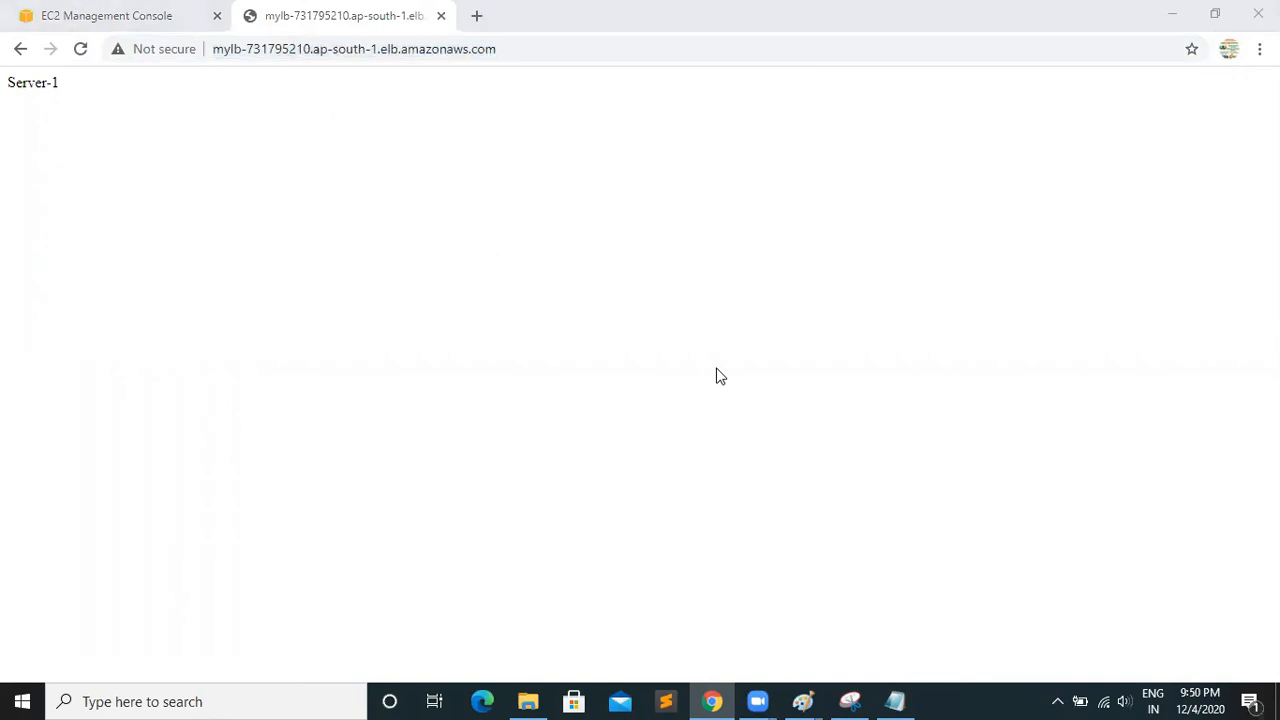
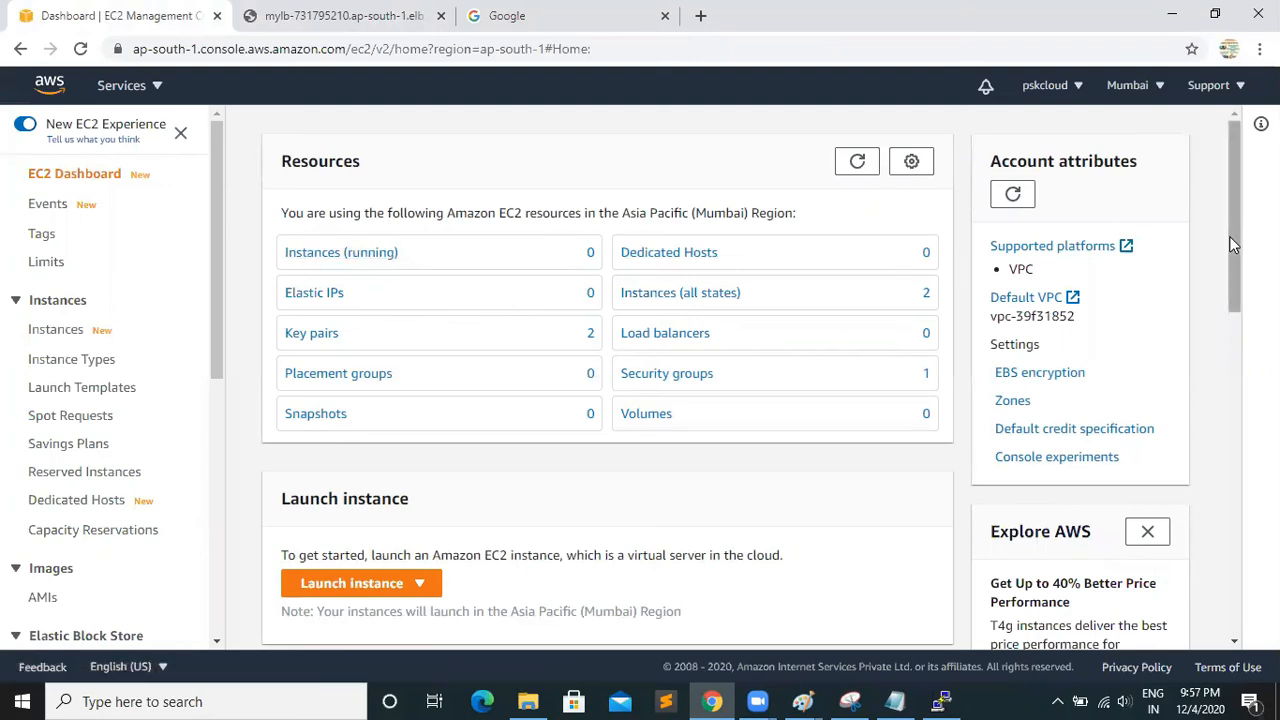
Switch to the Server-2 PuTTY session and run systemctl stop httpd.service to stop its web server
scroll(1005, 565, "down", 2)
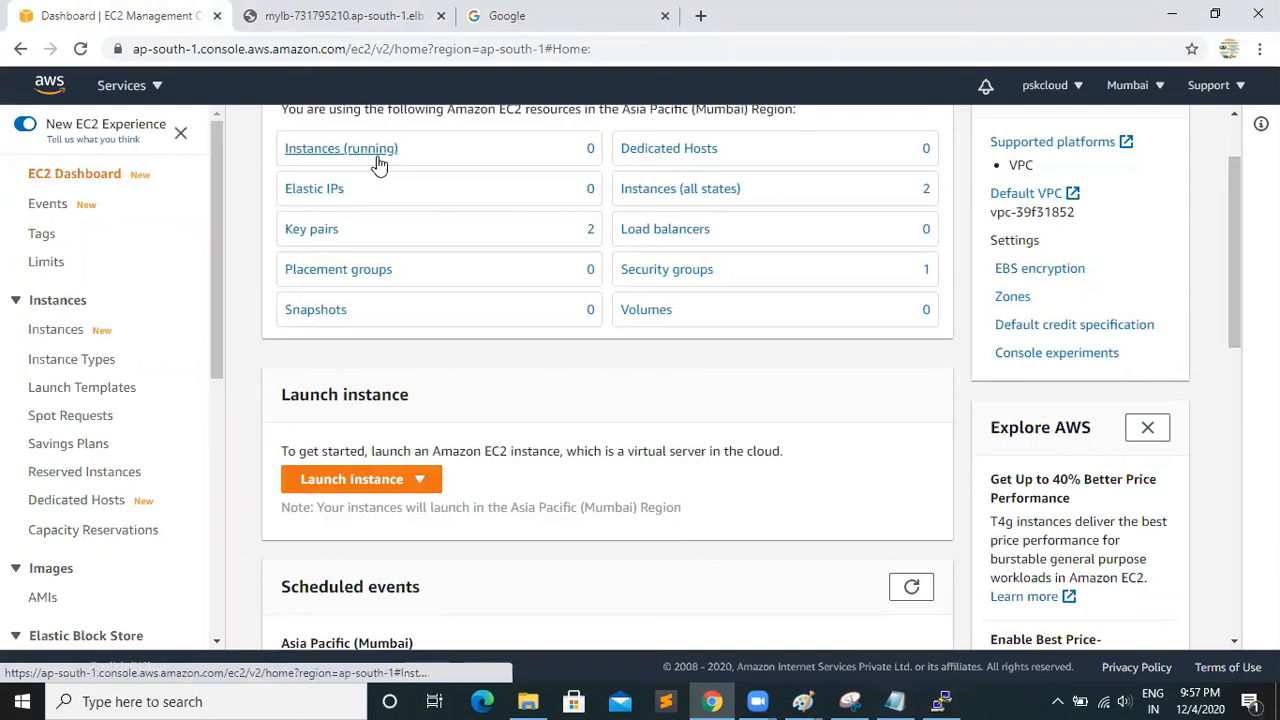
left_click(940, 701)
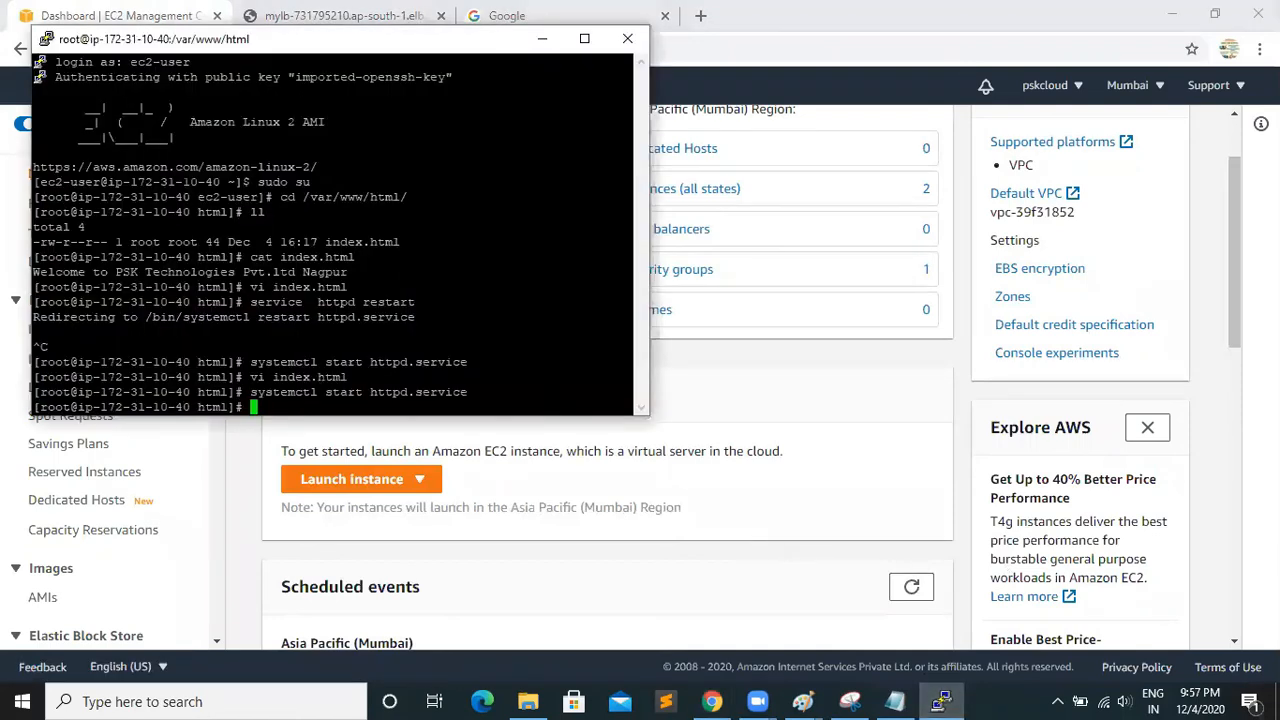
key("Up")
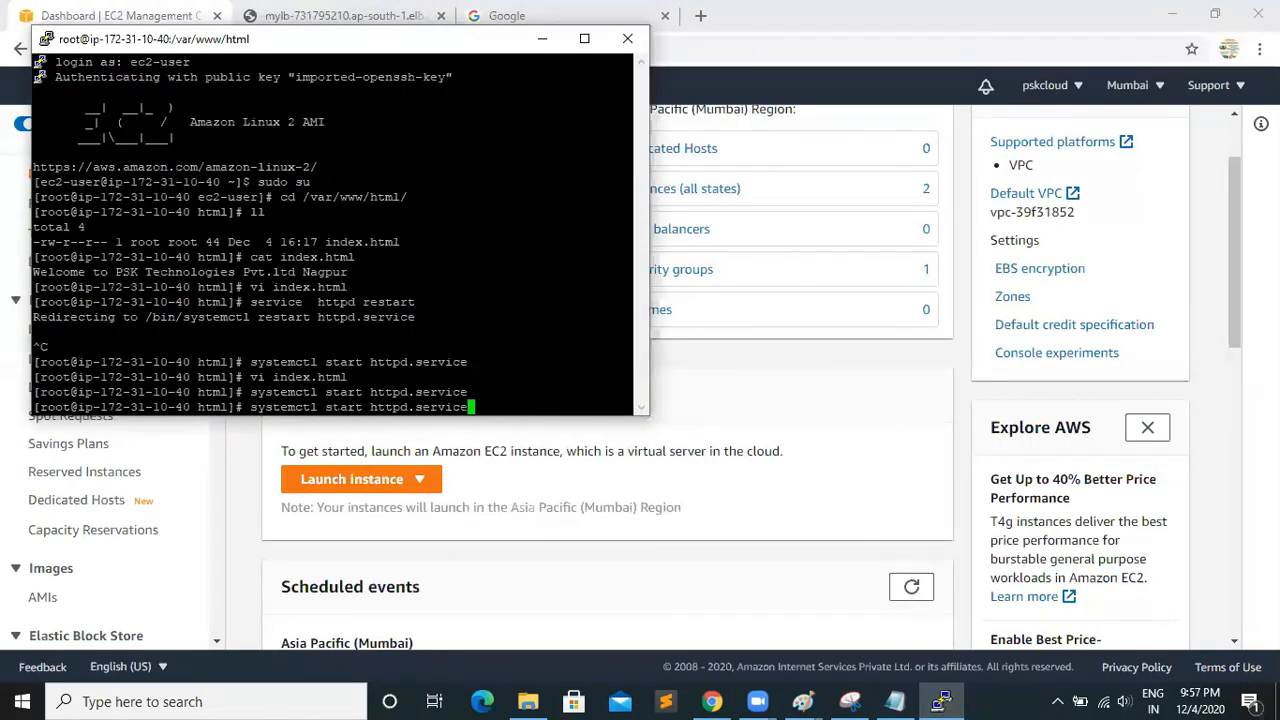
key("Left")
key("Left")
key("Left")
key("Left")
key("Left")
key("Left")
key("Left")
key("Left")
key("Left")
key("Left")
key("Left")
key("Left")
key("Left")
key("Left")
key("BackSpace")
key("BackSpace")
key("BackSpace")
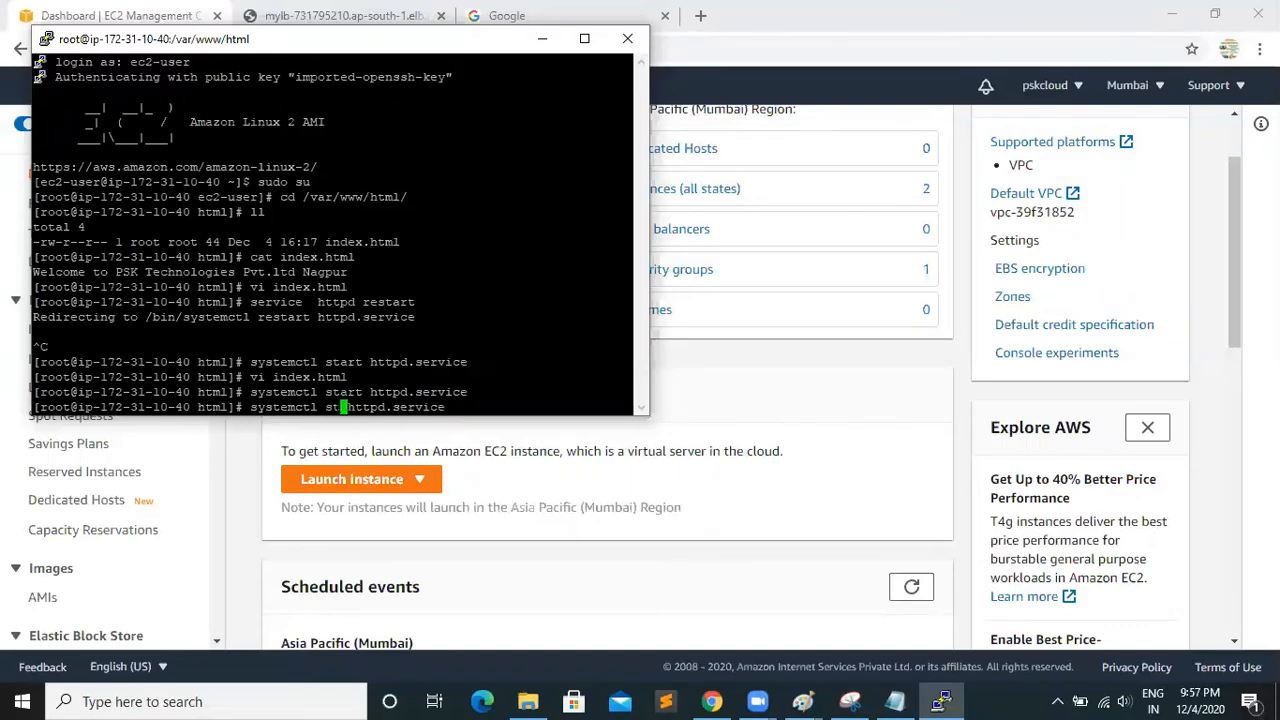
type("op")
key("Return")
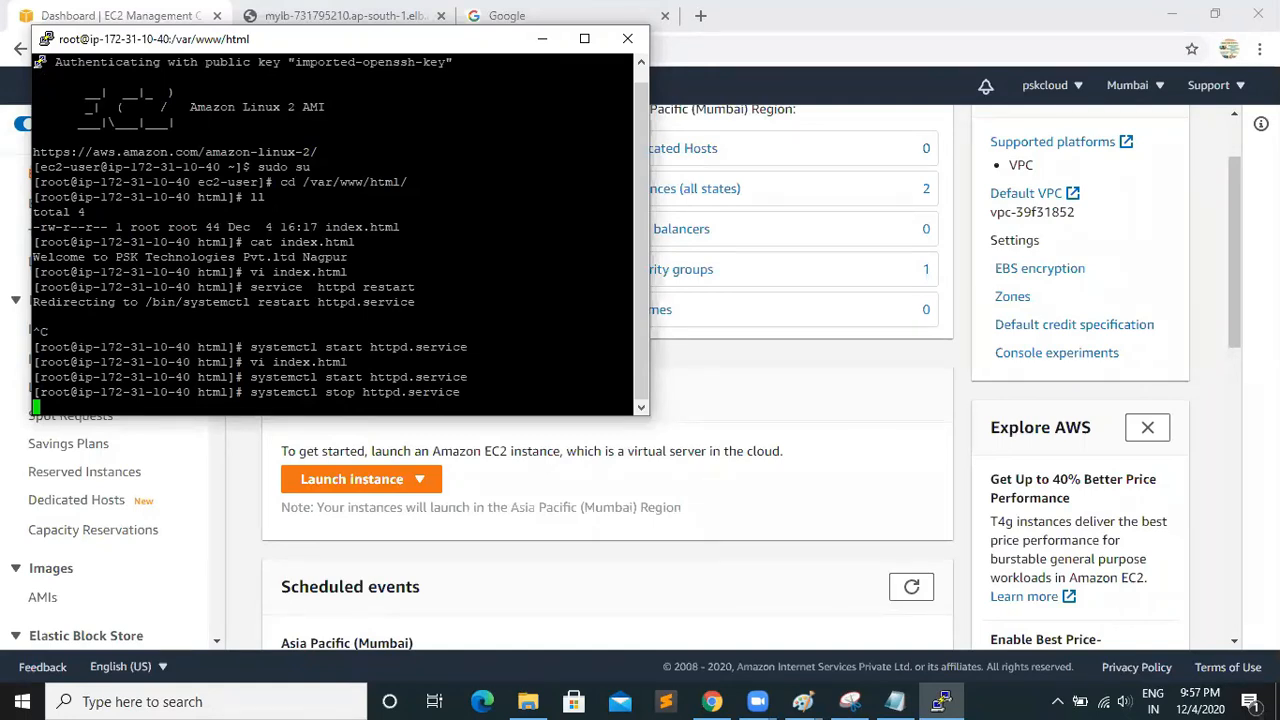
Interrupt the running stop command, run systemctl stop httpd.service again, and minimise the terminal
key("Return")
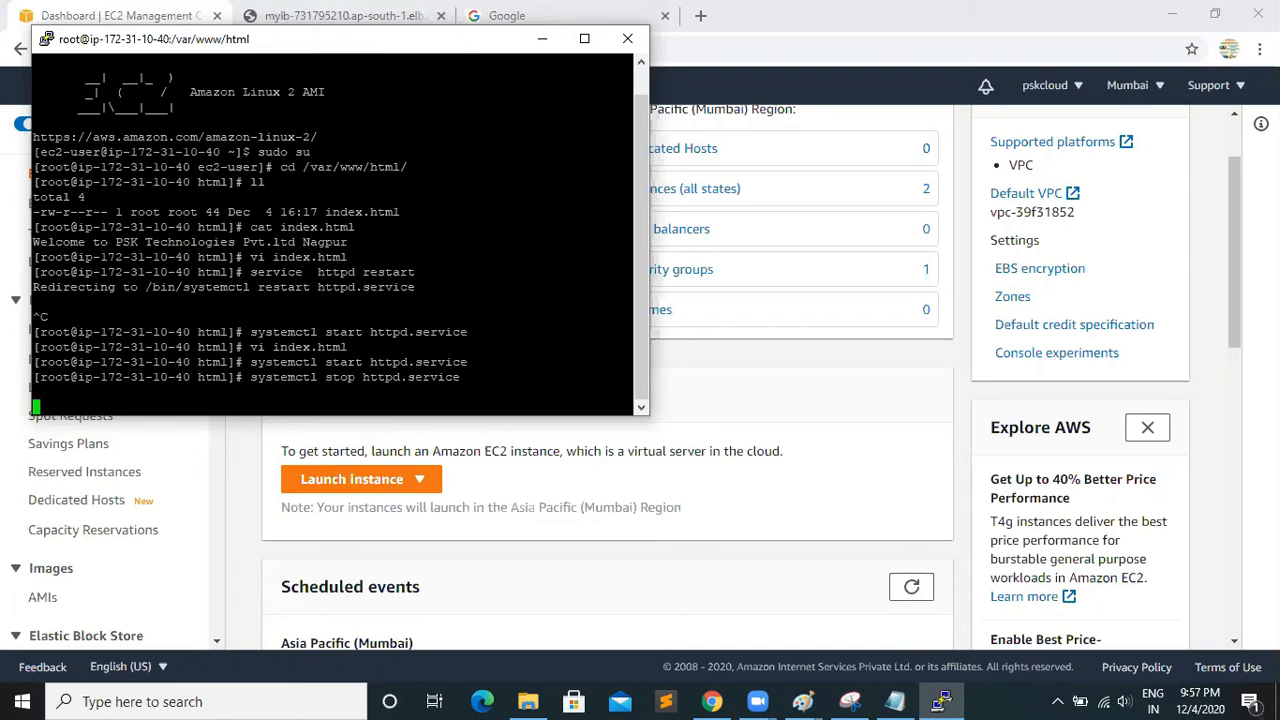
mouse_move(641, 377)
left_mouse_down()
mouse_move(645, 341)
mouse_move(645, 398)
left_mouse_up()
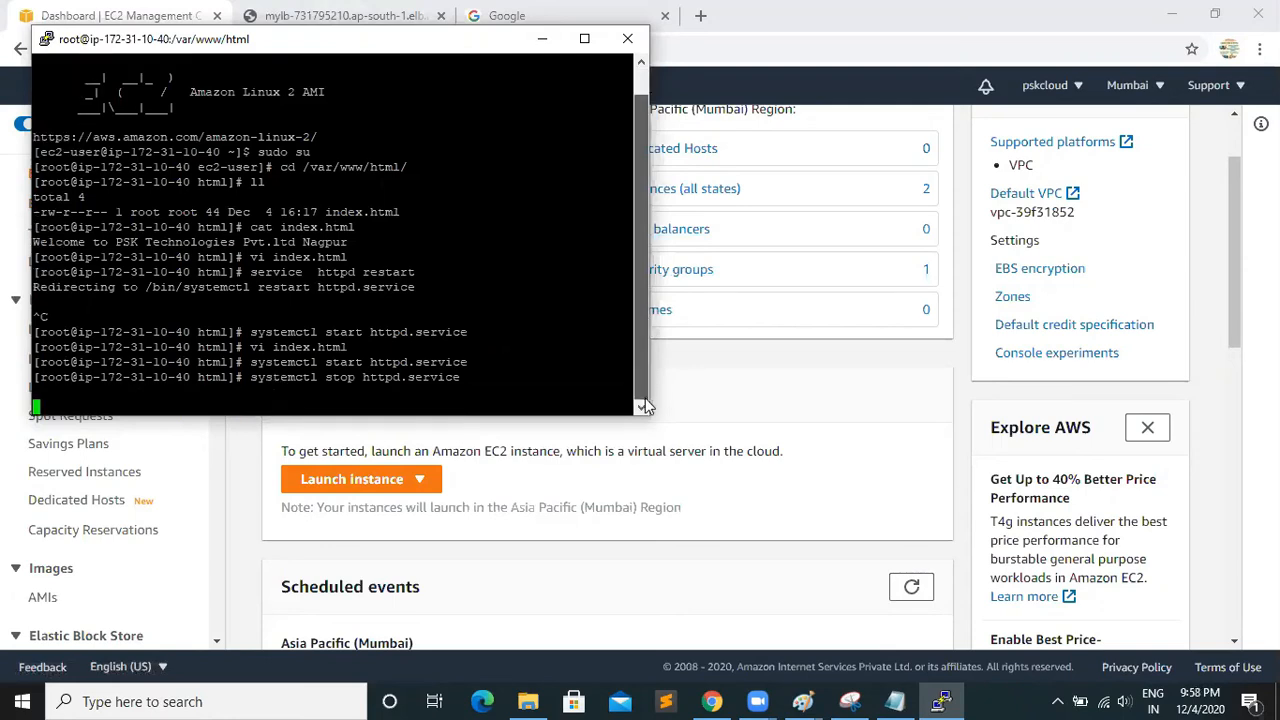
left_click(641, 407)
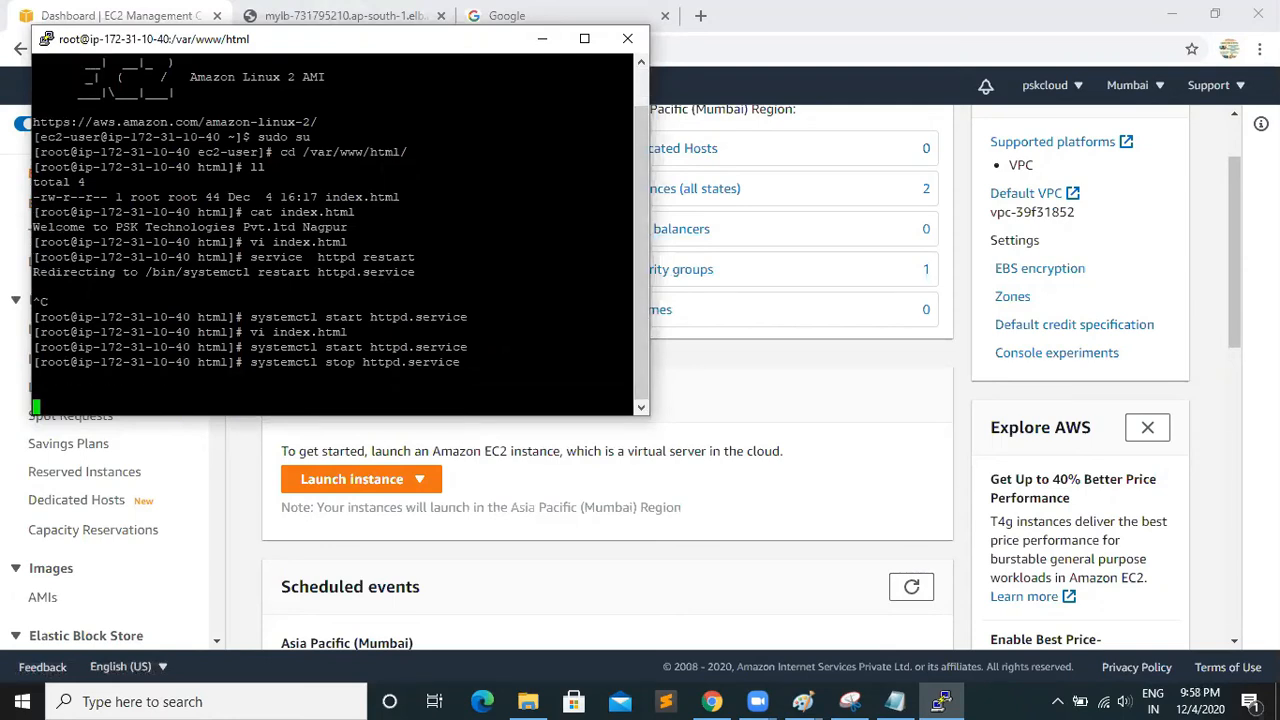
double_click(307, 376)
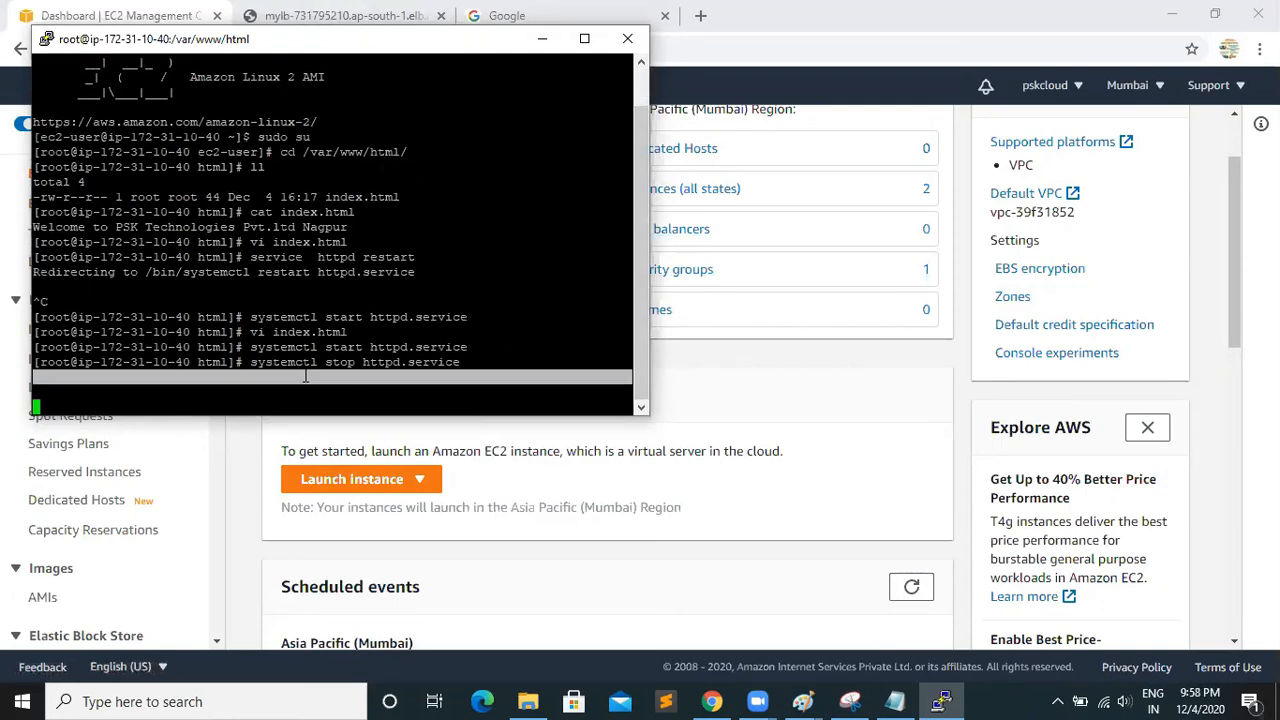
key("ctrl+c")
key("Up")
key("Return")
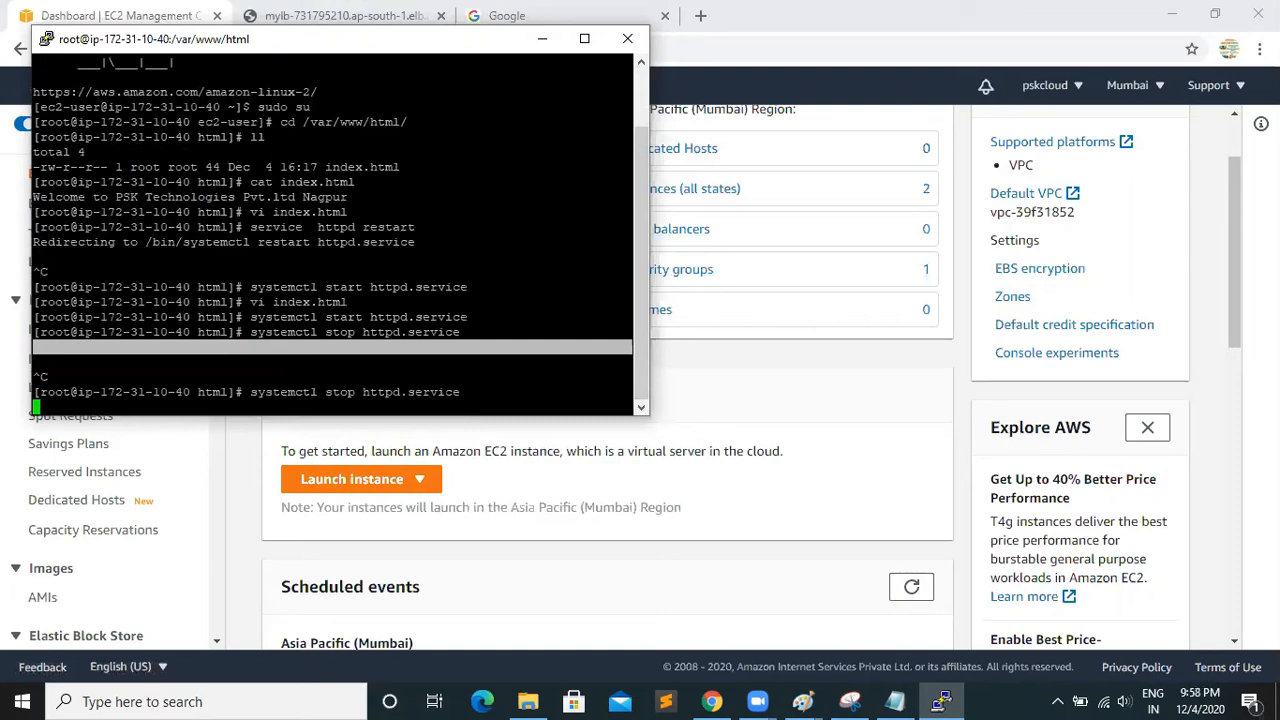
left_click(542, 39)
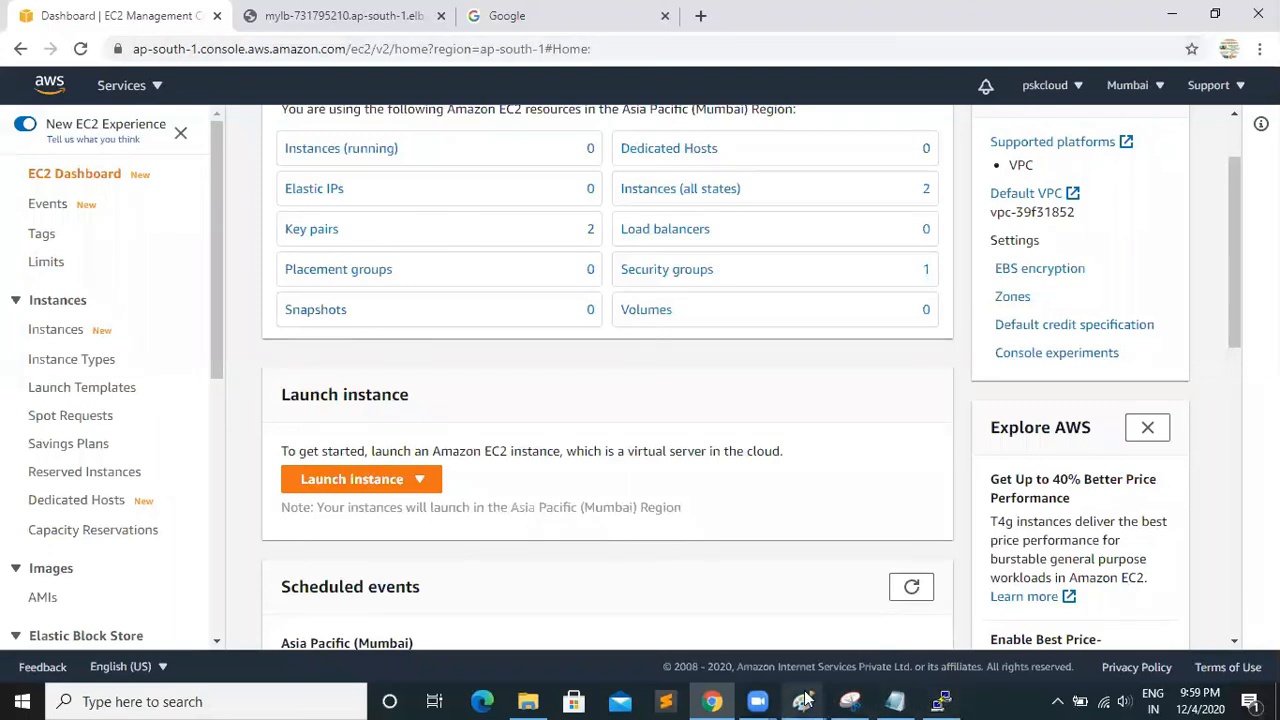
Switch to the load-balancing diagram in Paint, draw a red rectangle about 251 × 93 px in its empty centre, and undo it
mouse_move(810, 700)
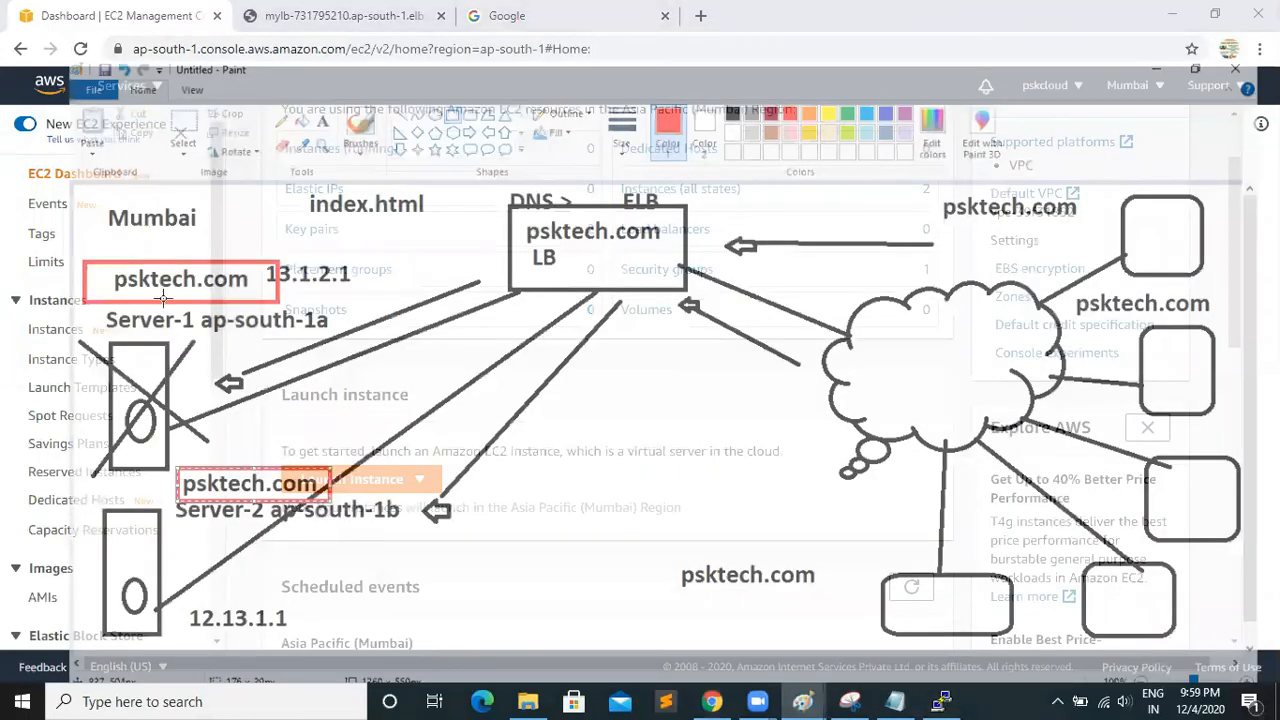
left_click(803, 625)
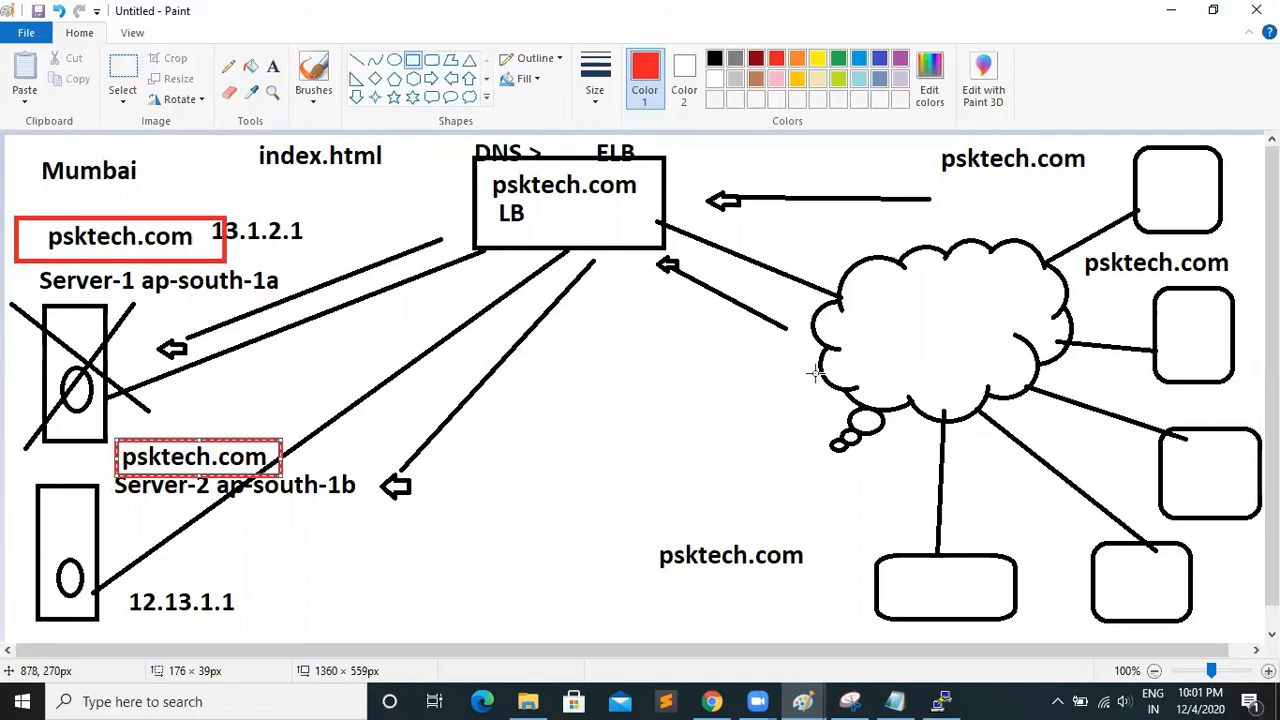
left_click(412, 60)
left_click_drag(488, 401, 722, 488)
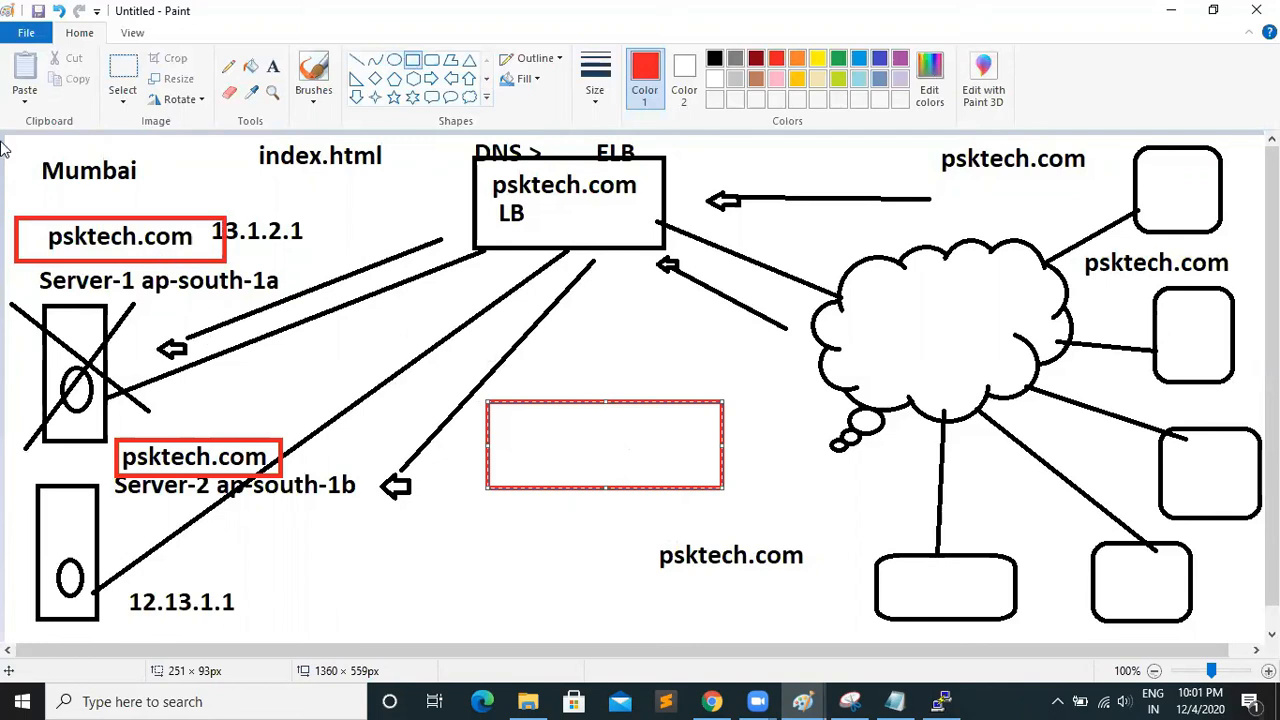
left_click(58, 10)
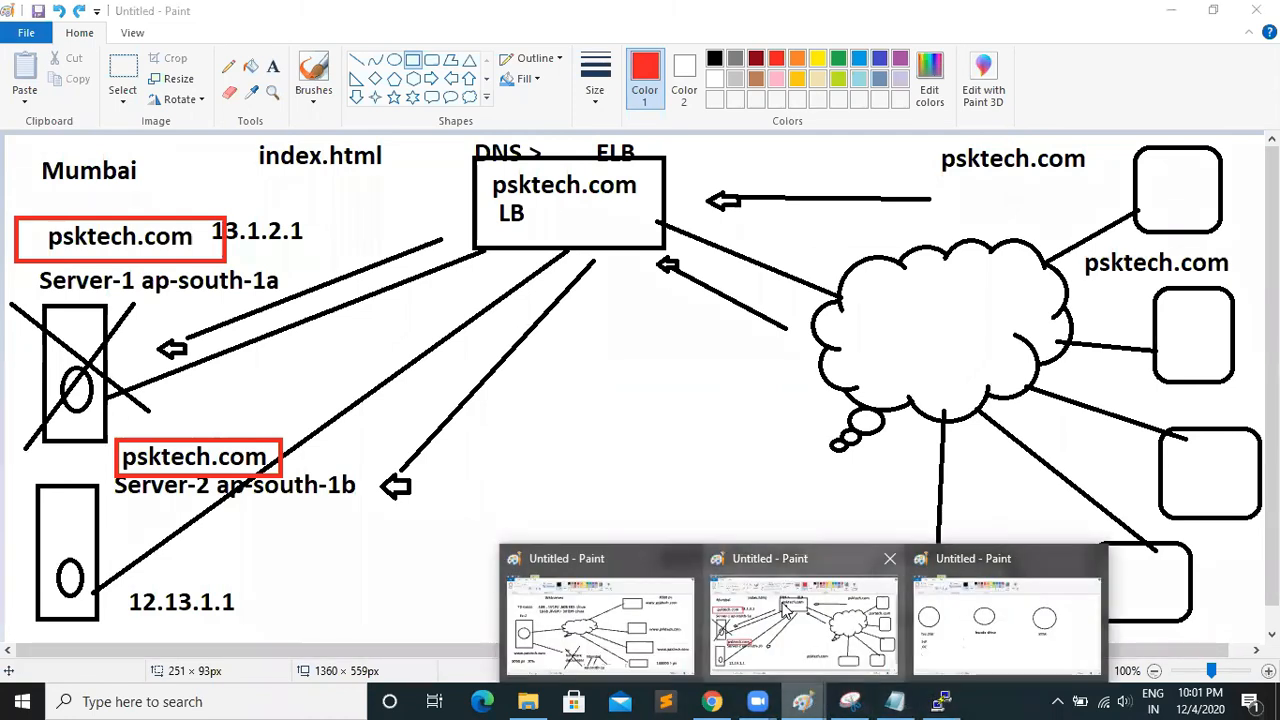
Switch to Chrome and reload the MyLB DNS page to test which server responds
left_click(727, 699)
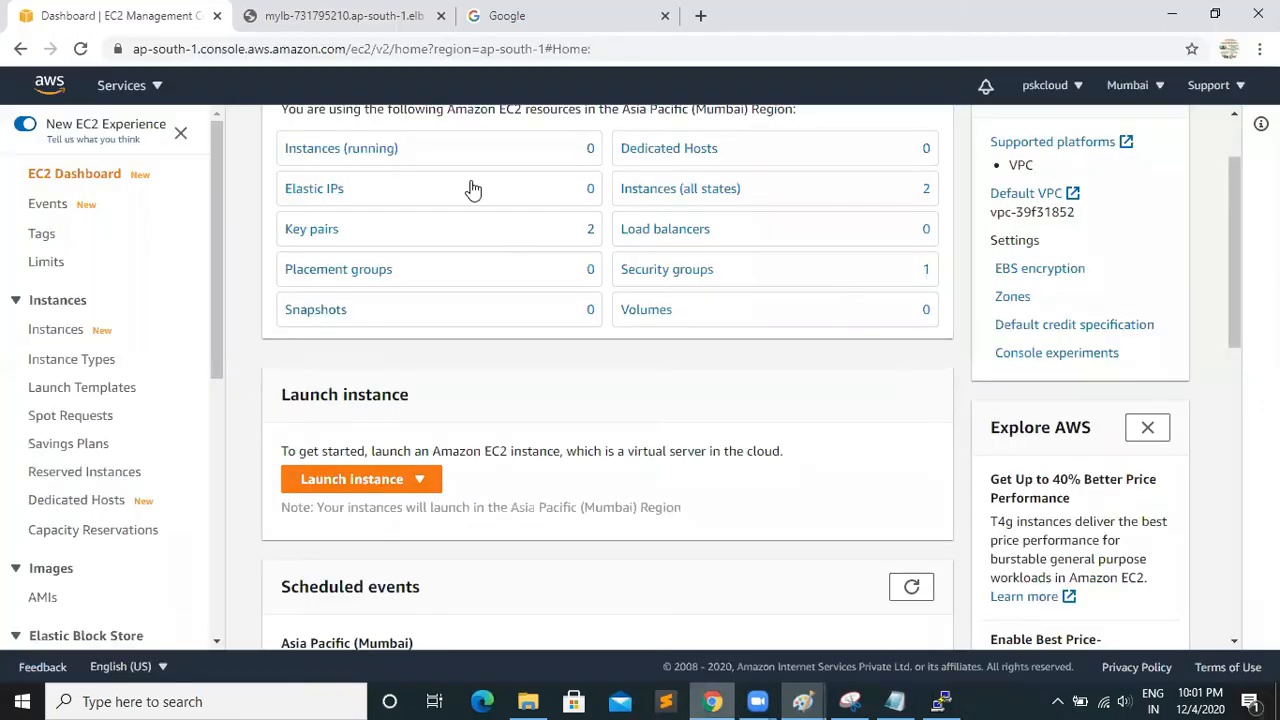
left_click(368, 16)
left_click(80, 50)
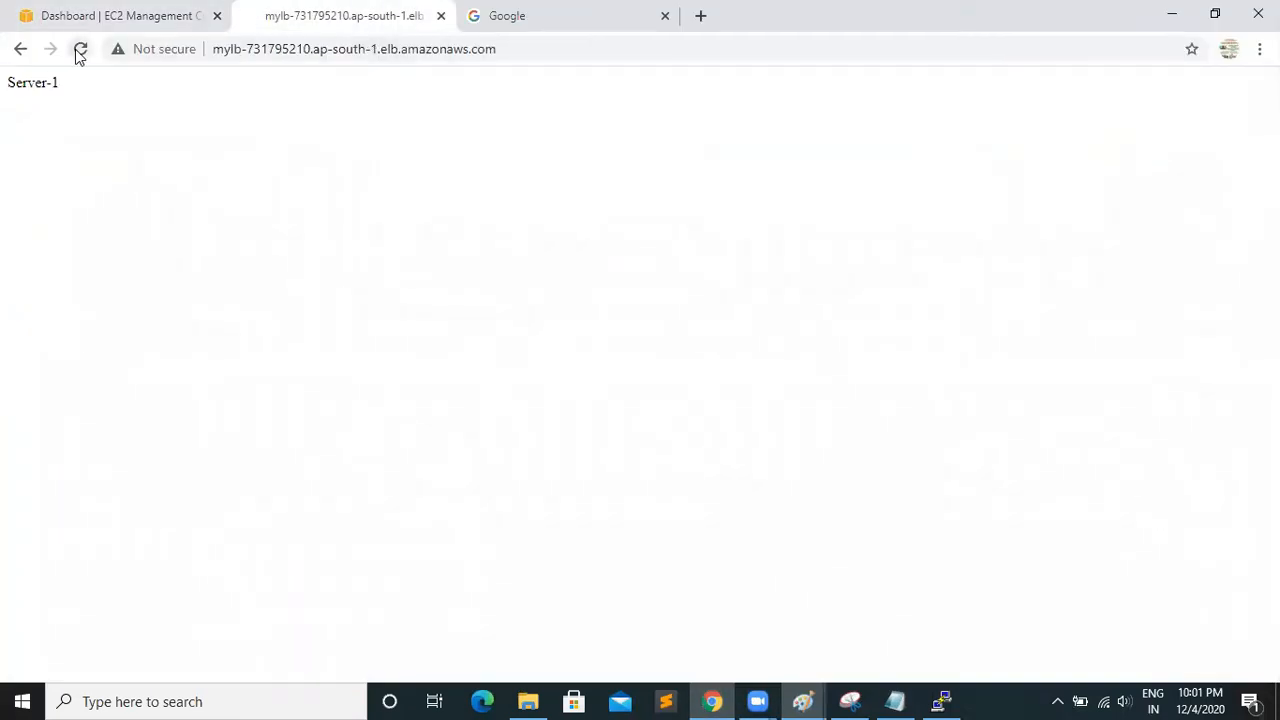
Examine MyLB's registered instance status and CloudWatch metrics, and recheck which server answers on its DNS page
left_click(129, 18)
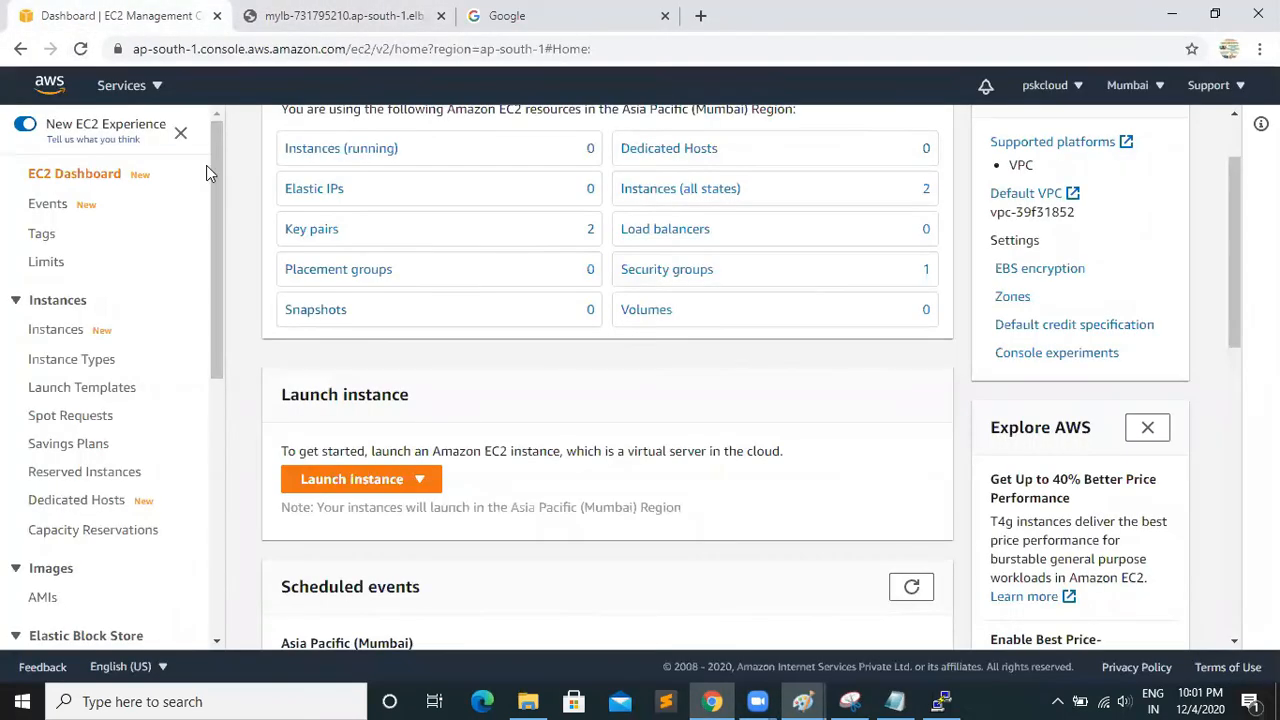
left_click_drag(222, 338, 238, 615)
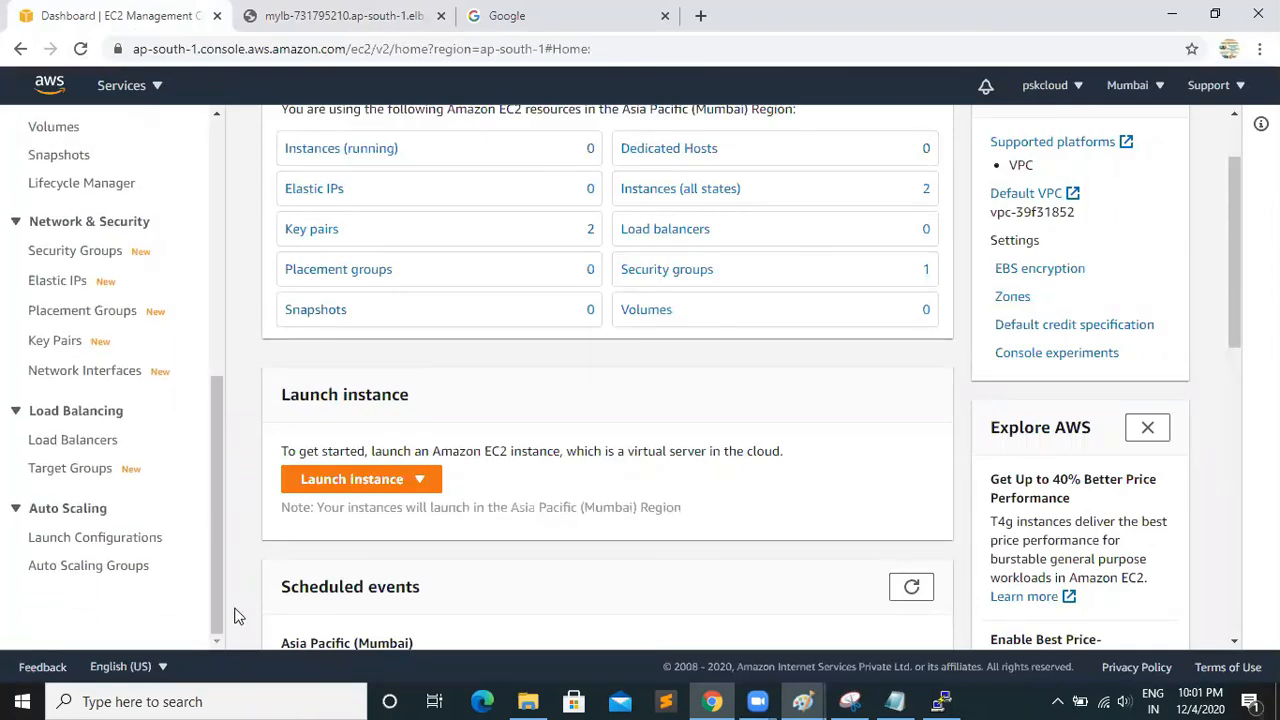
left_click(72, 443)
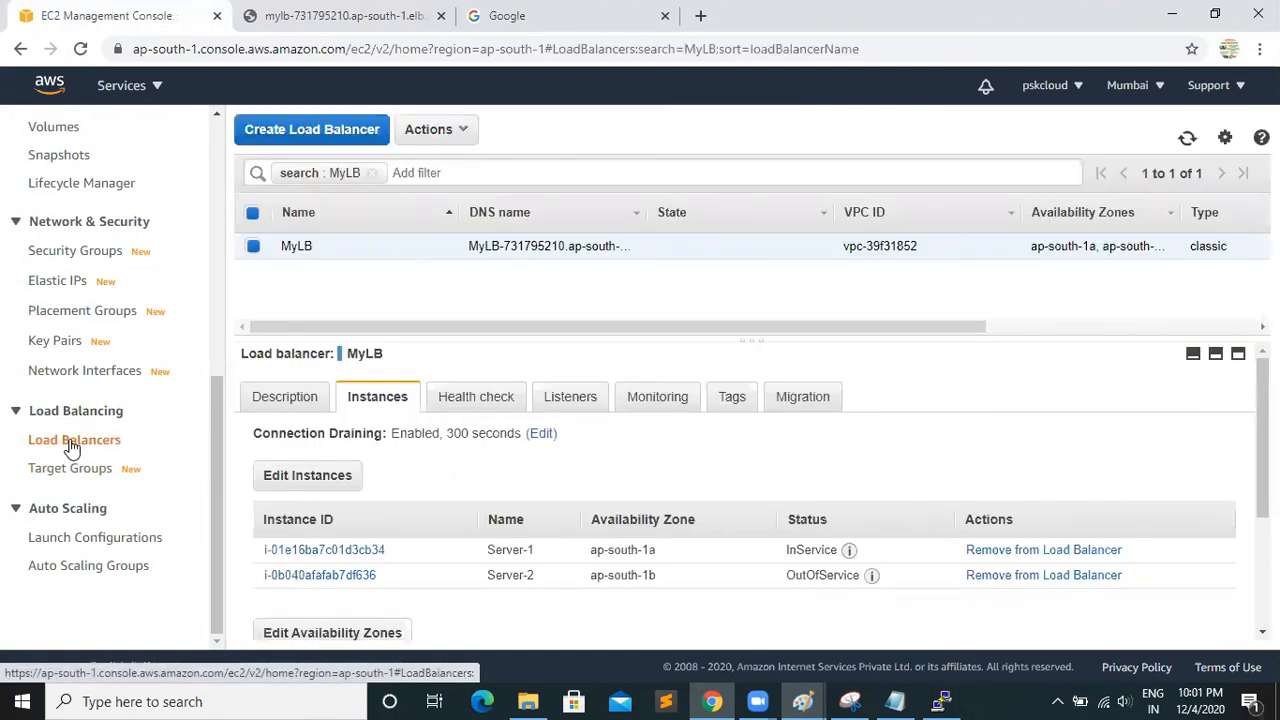
left_click(660, 400)
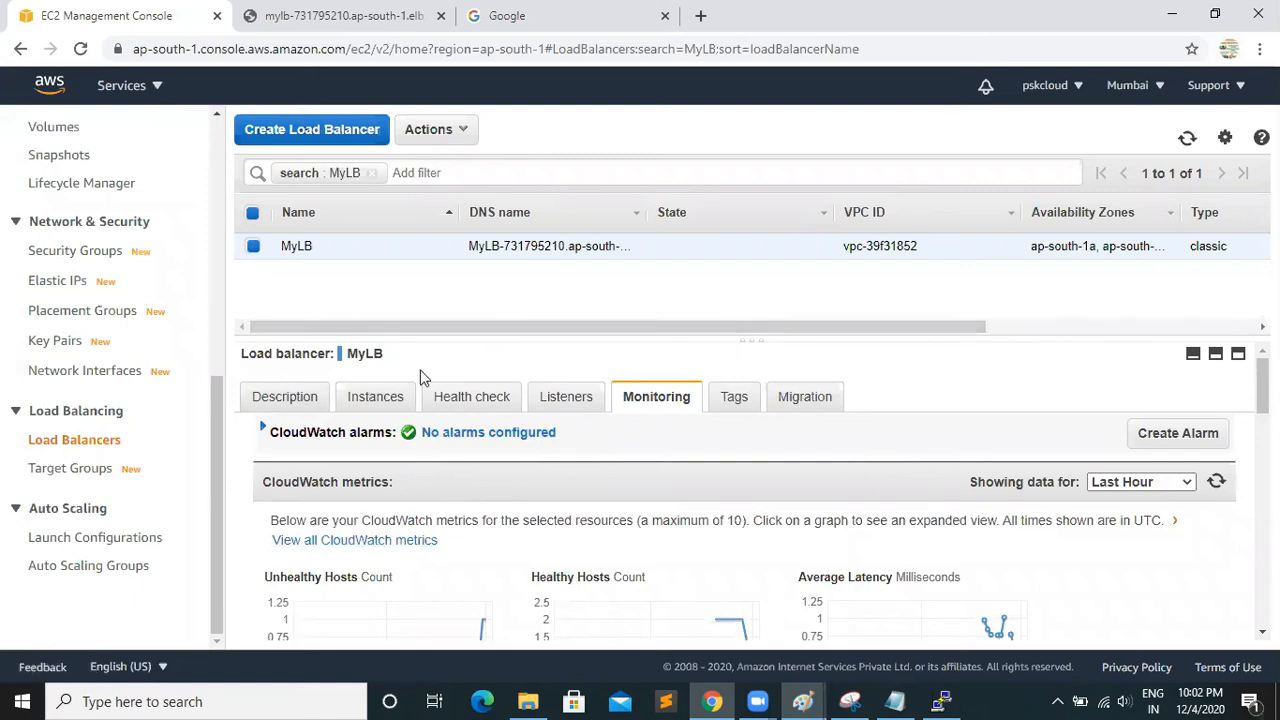
left_click(389, 395)
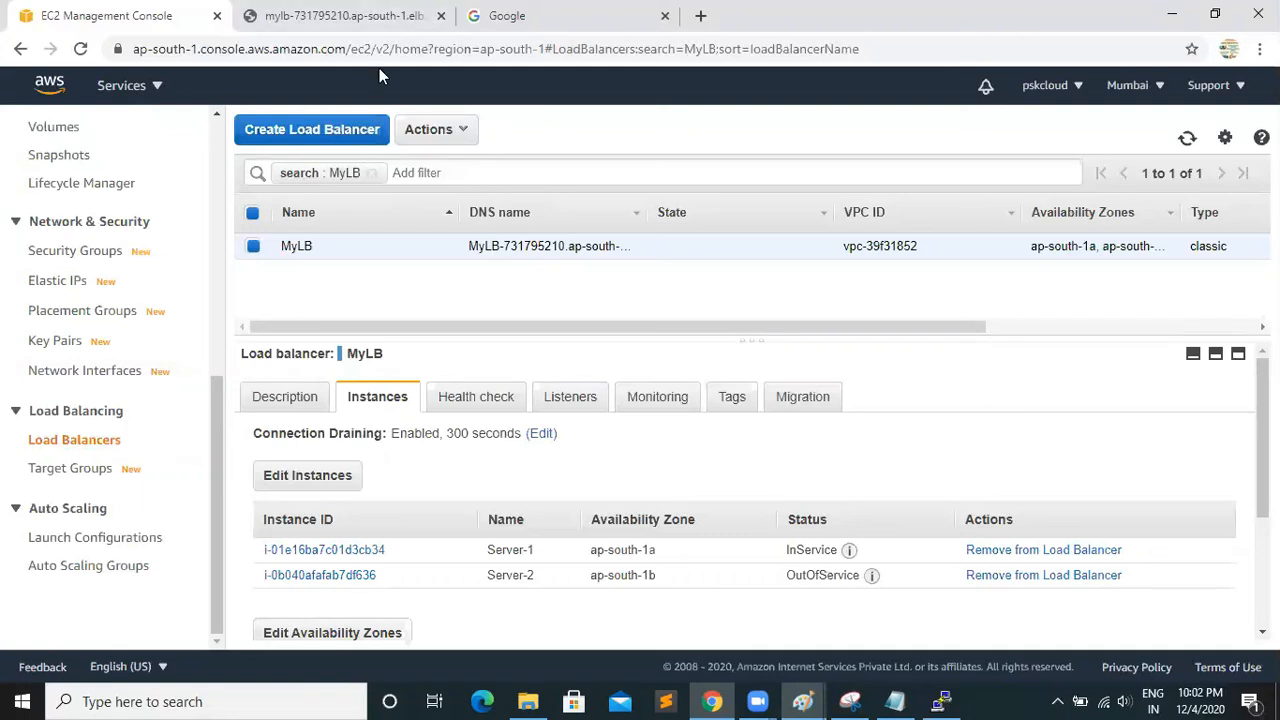
left_click(380, 16)
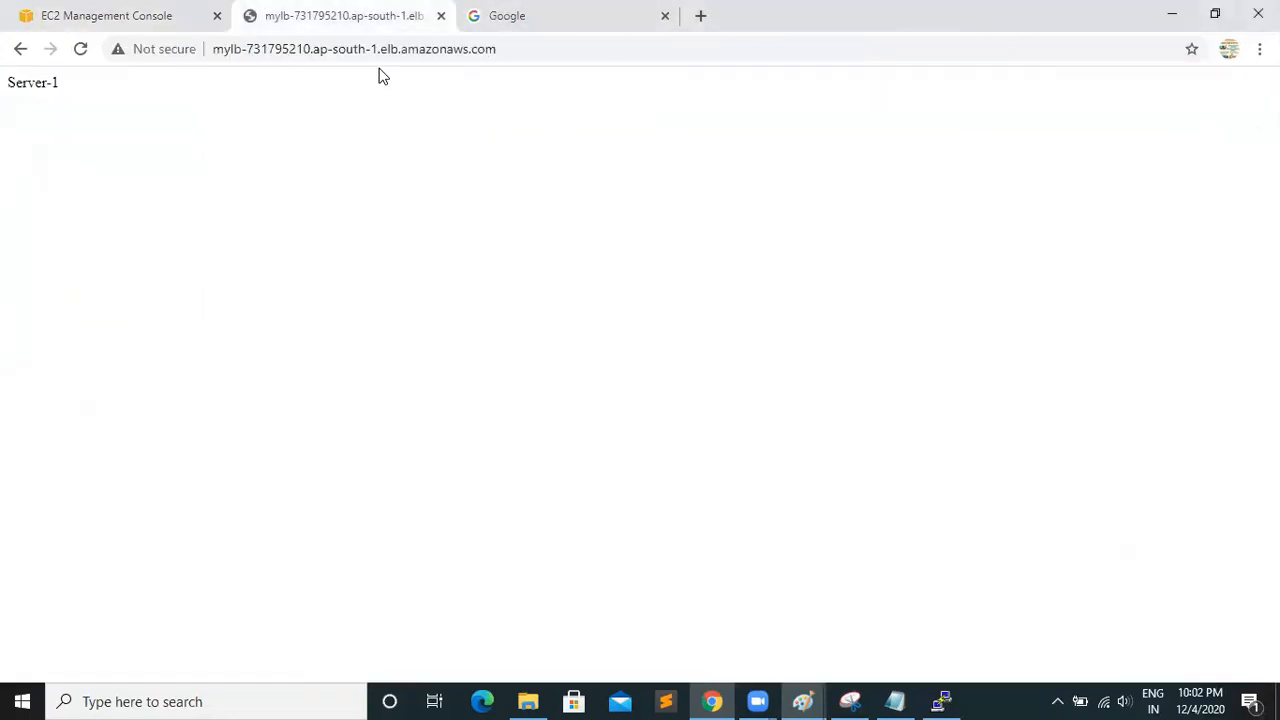
left_click(100, 22)
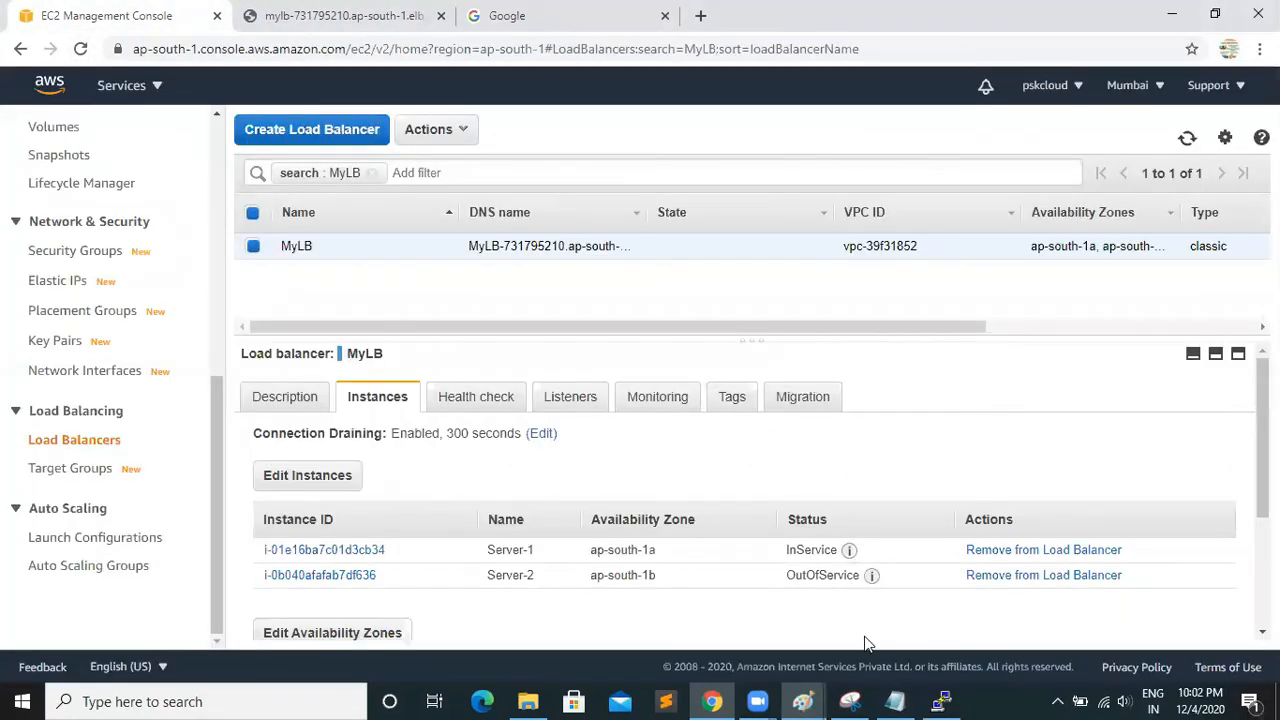
Close the Server-2 PuTTY session, confirm the exit, and start a new PuTTY from the desktop
left_click(941, 701)
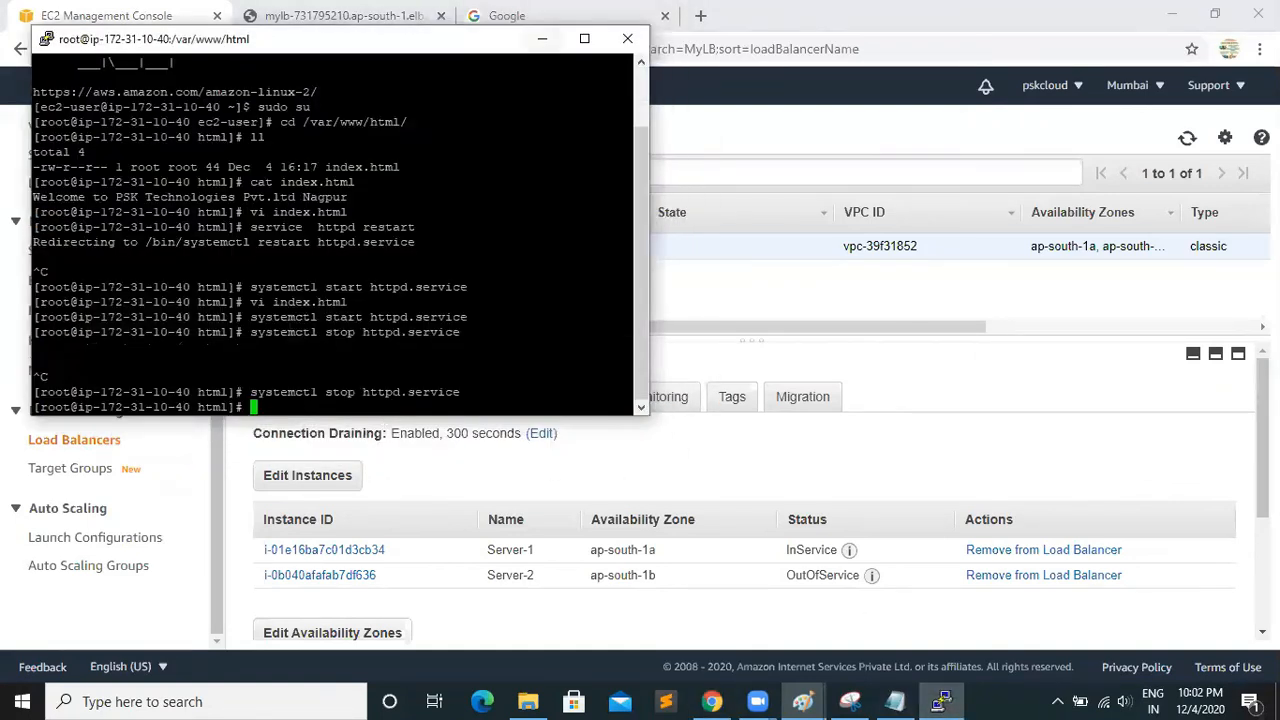
left_click(627, 39)
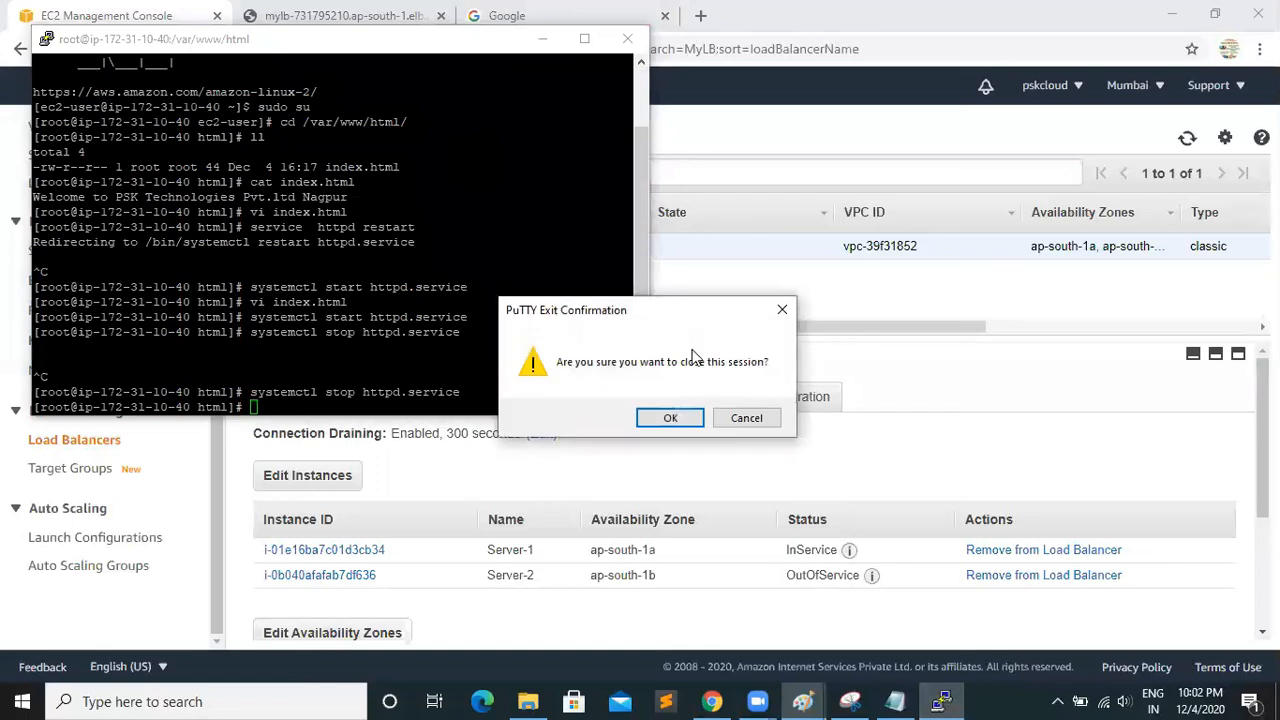
left_click(666, 418)
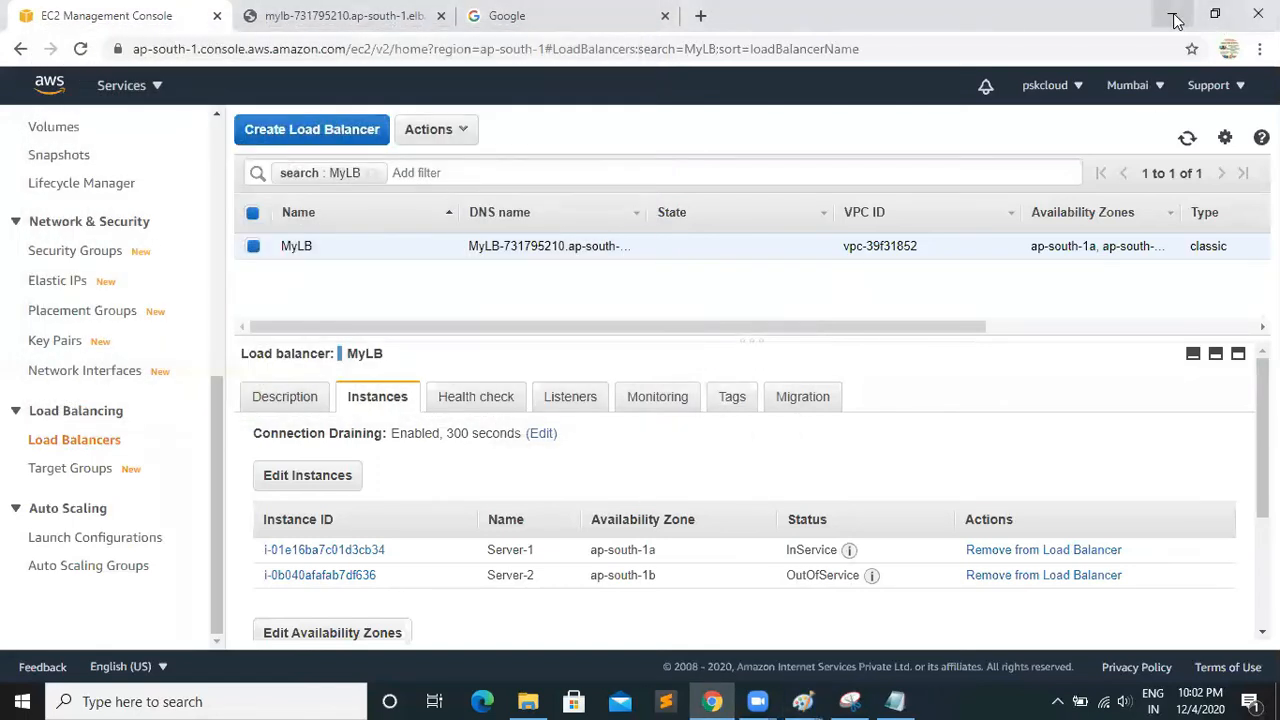
left_click(1172, 15)
left_click(1174, 8)
double_click(662, 112)
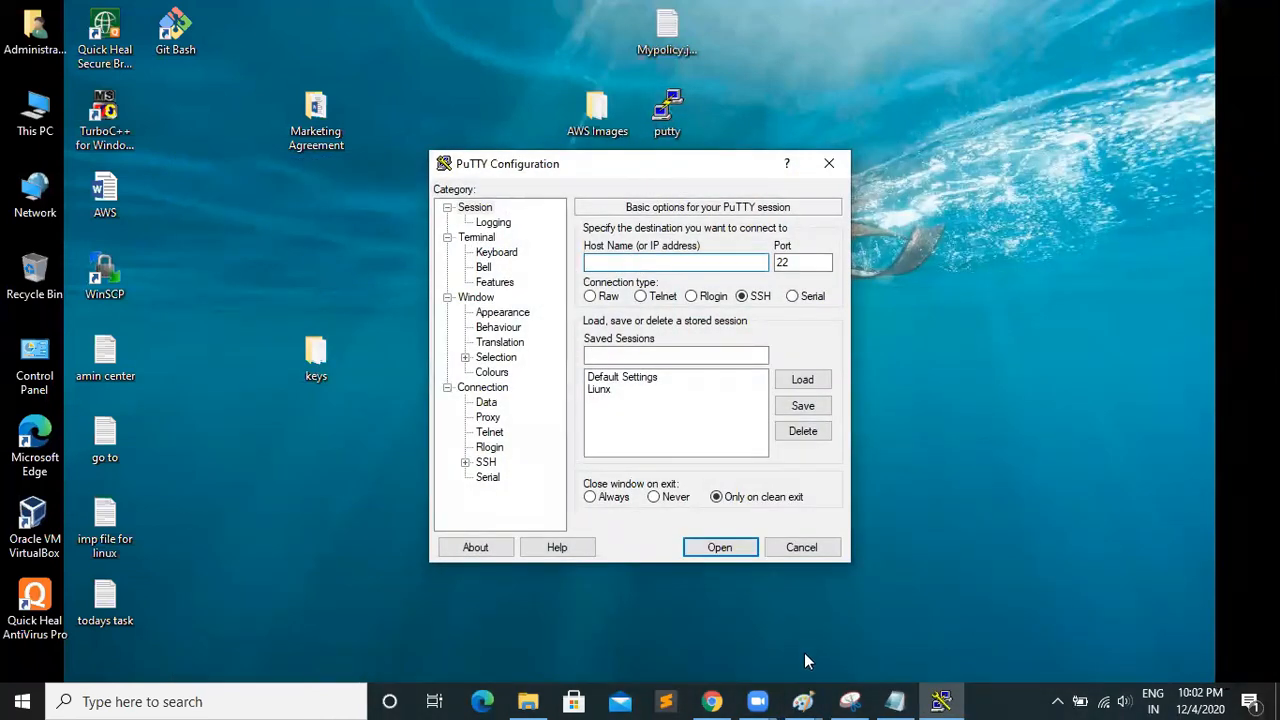
Switch to Chrome, open the running EC2 instances, and copy Server-2's public IPv4 address from its details
left_click(711, 701)
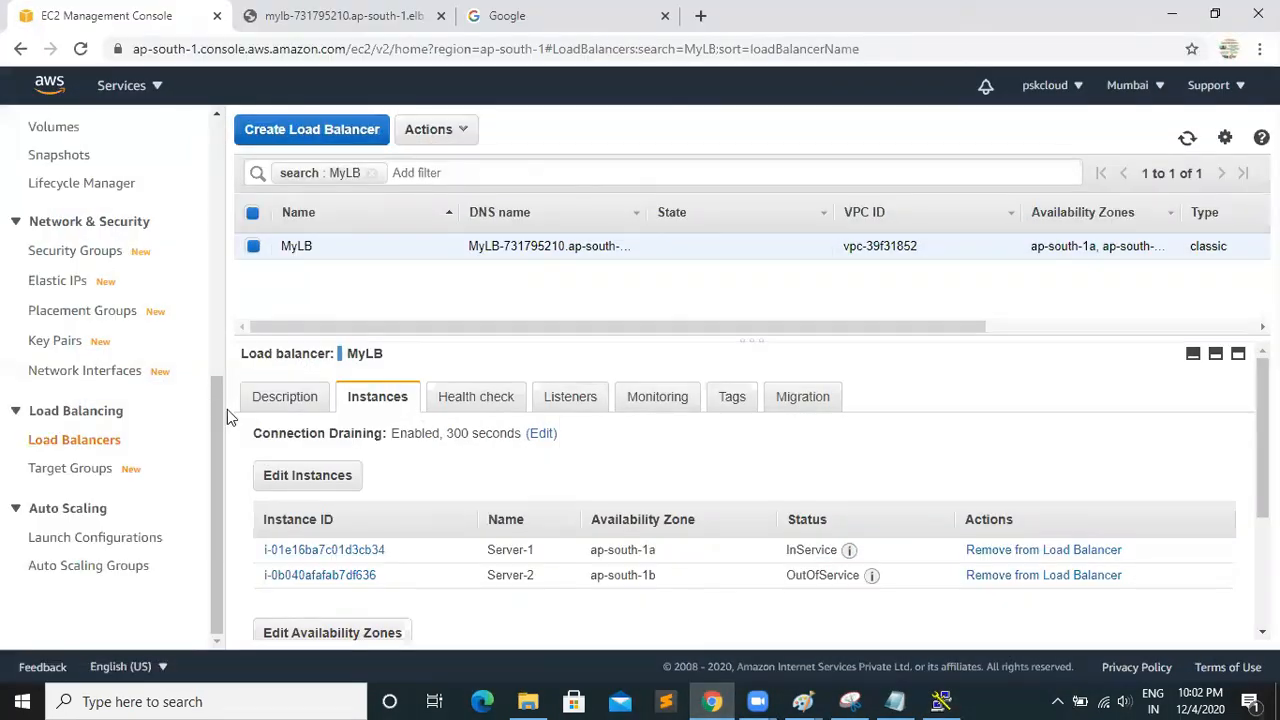
left_click_drag(225, 410, 208, 127)
left_click(82, 180)
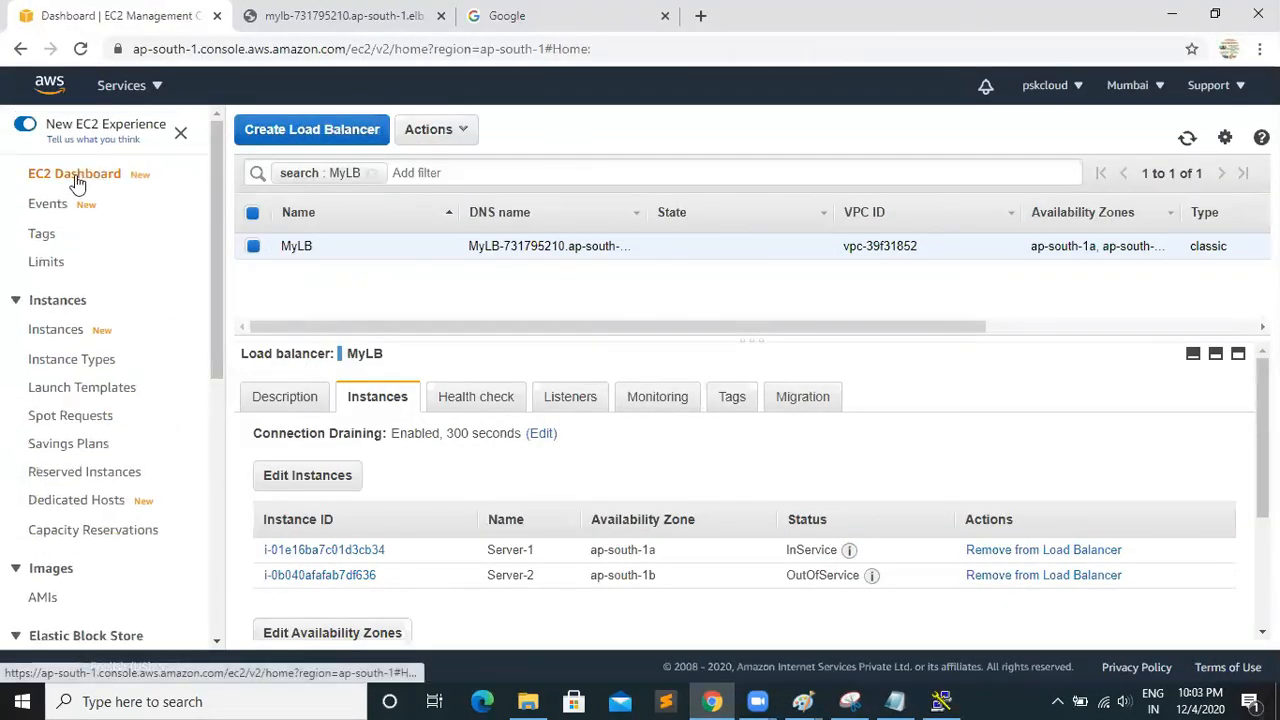
left_click(320, 258)
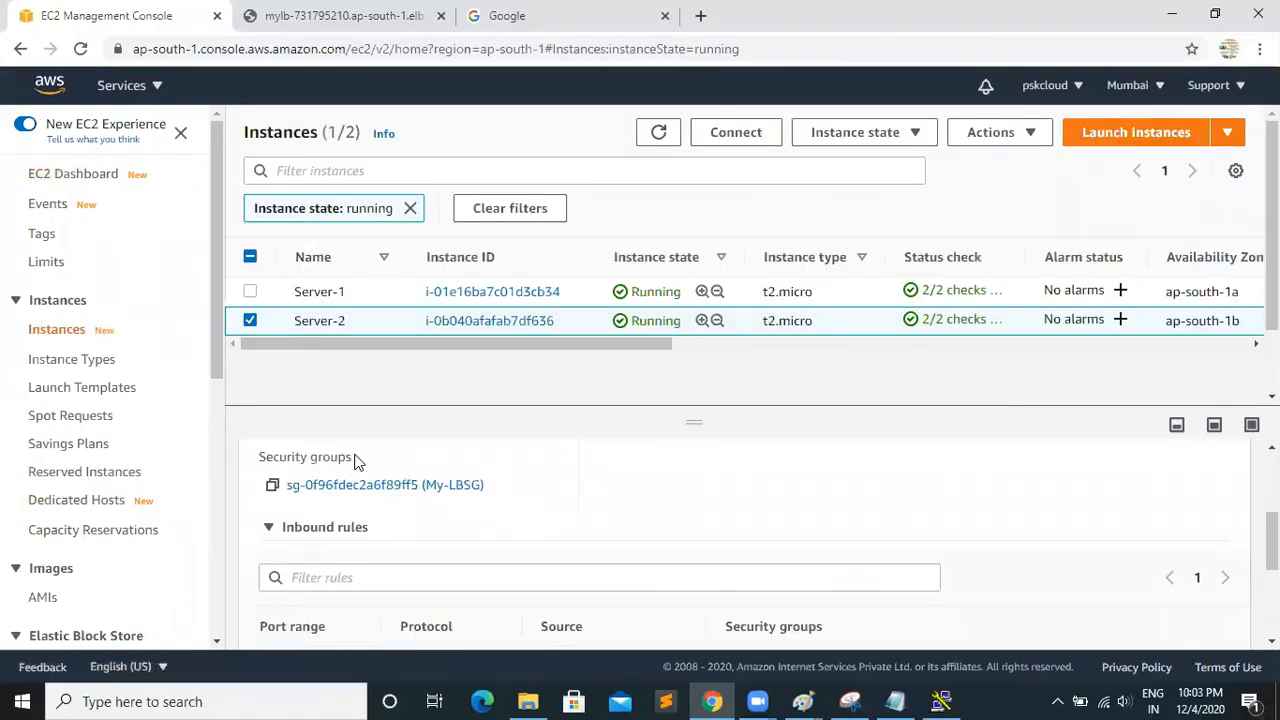
left_click_drag(1272, 541, 1272, 484)
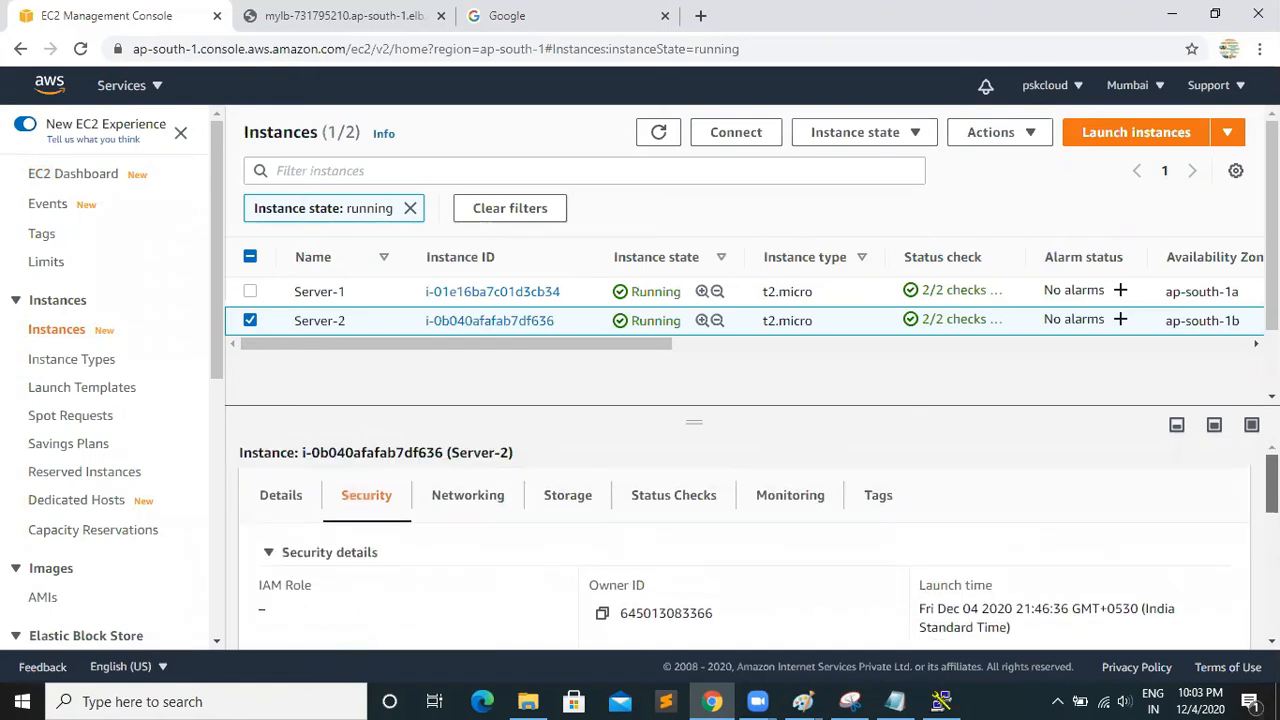
left_click(286, 500)
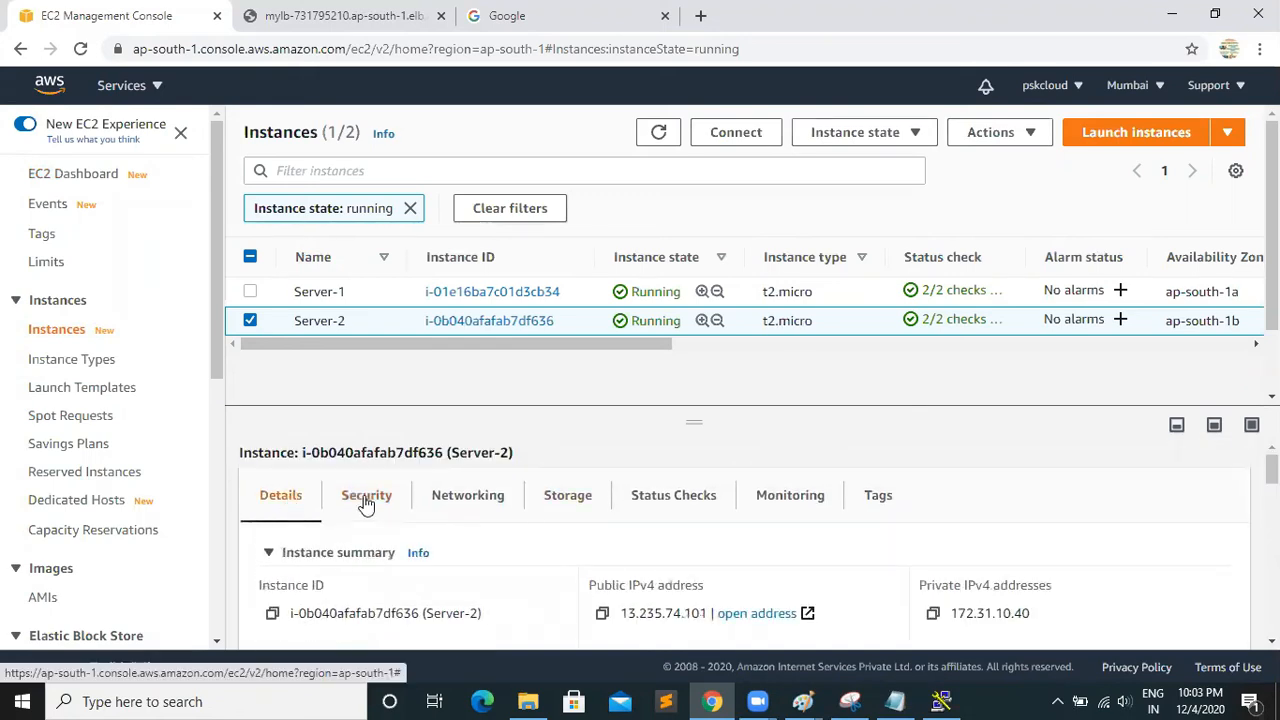
left_click(604, 614)
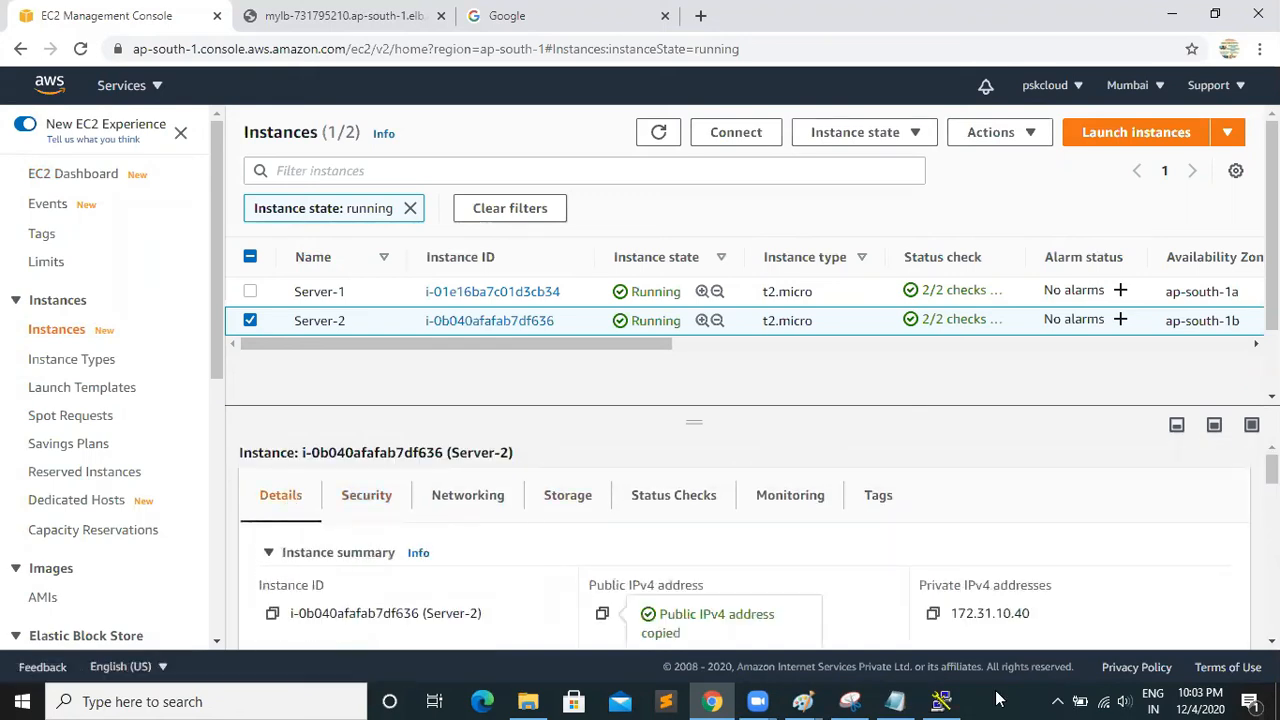
Switch to PuTTY, enter Server-2's copied public IPv4 address as the host, and load demoppk.ppk as the SSH authentication key
left_click(941, 701)
key("ctrl+v")
left_click(486, 462)
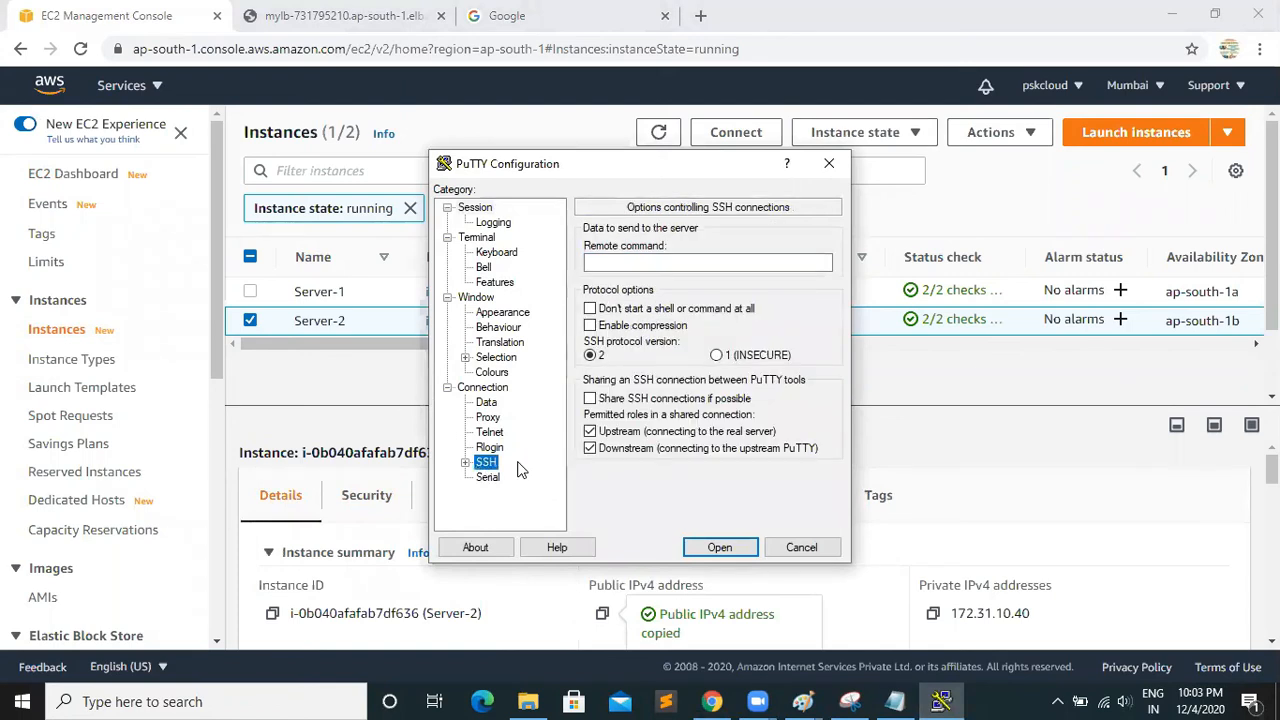
left_click(465, 462)
left_click(503, 447)
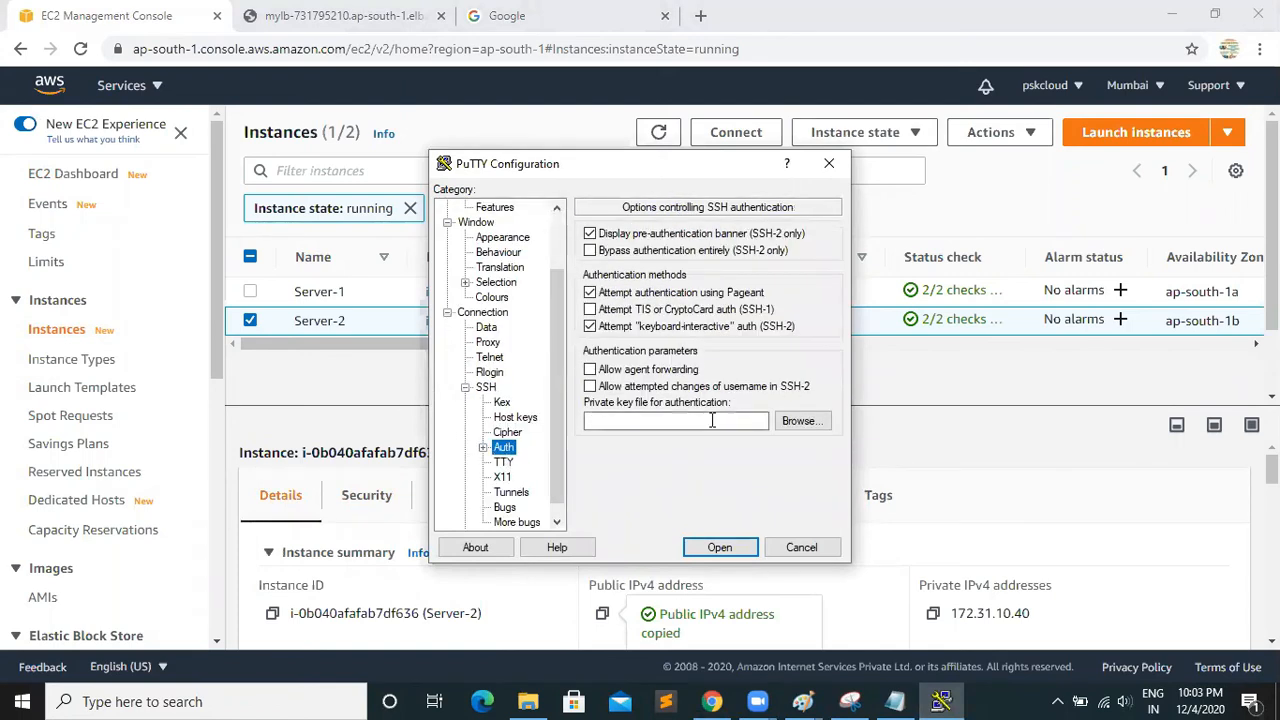
left_click(779, 428)
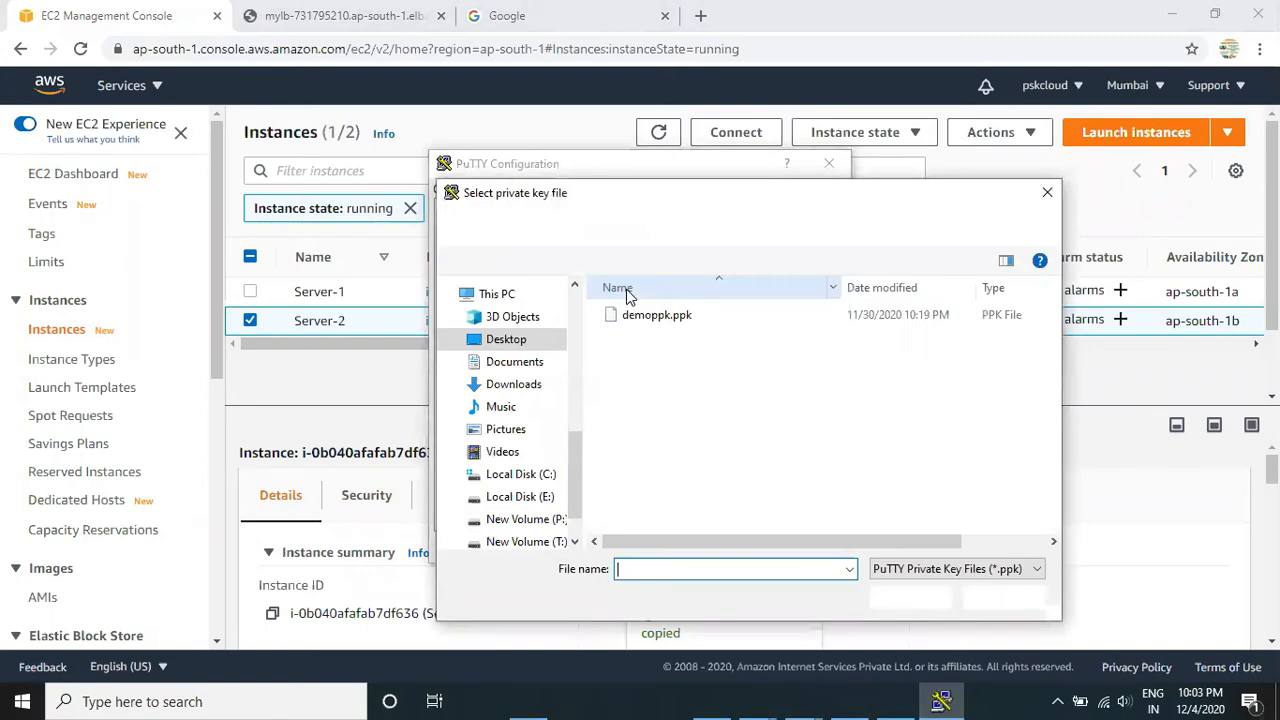
double_click(645, 316)
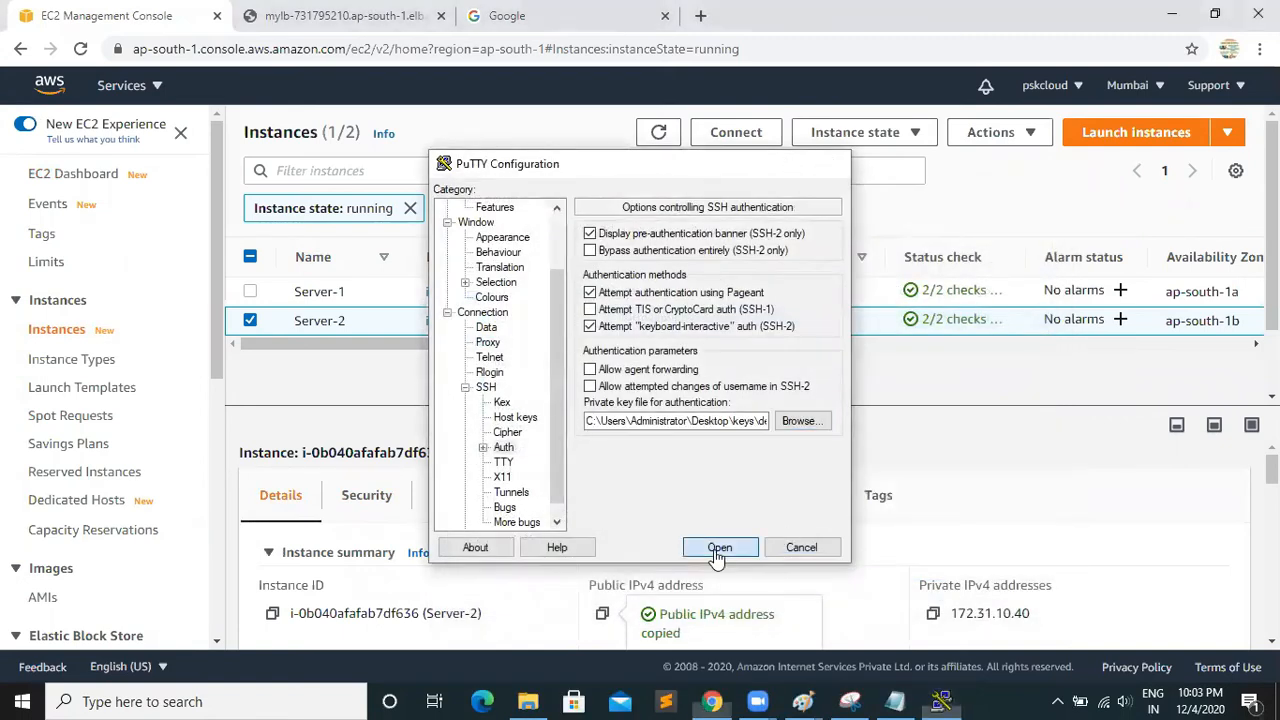
Open the SSH session, log in as ec2-user, and switch to root with sudo su
left_click(719, 548)
type("ec2")
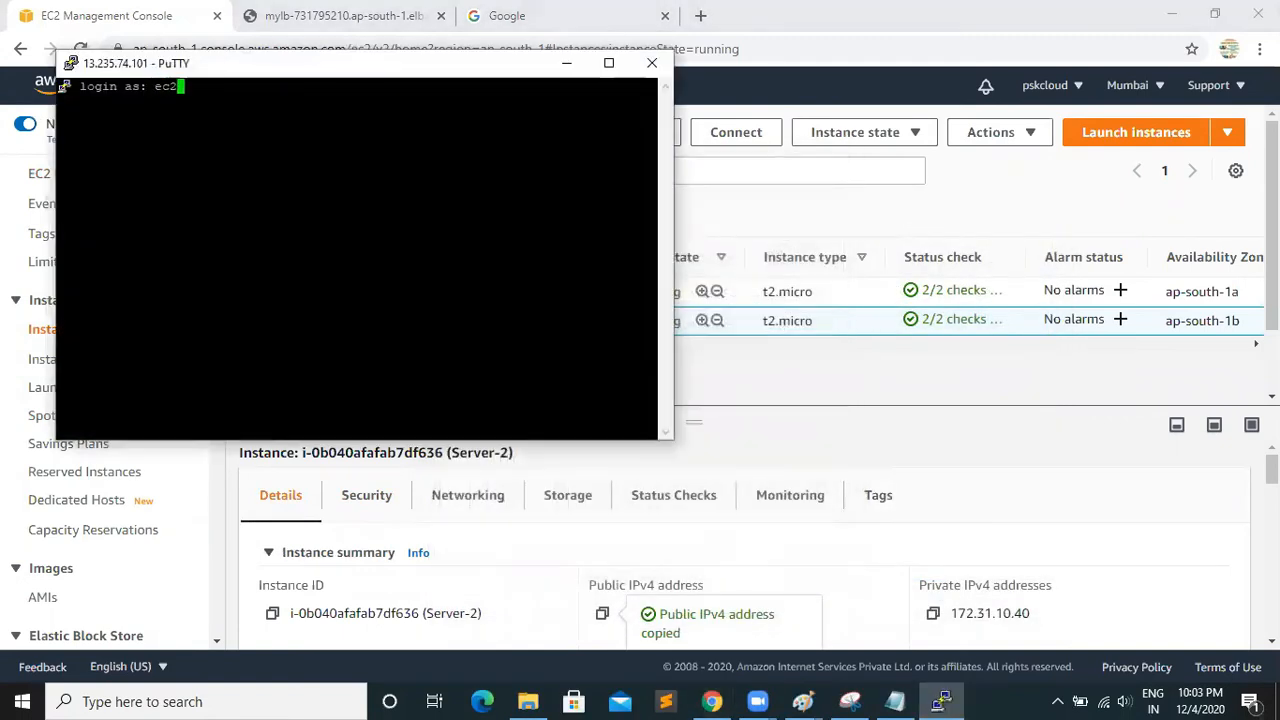
type("-user")
key("Return")
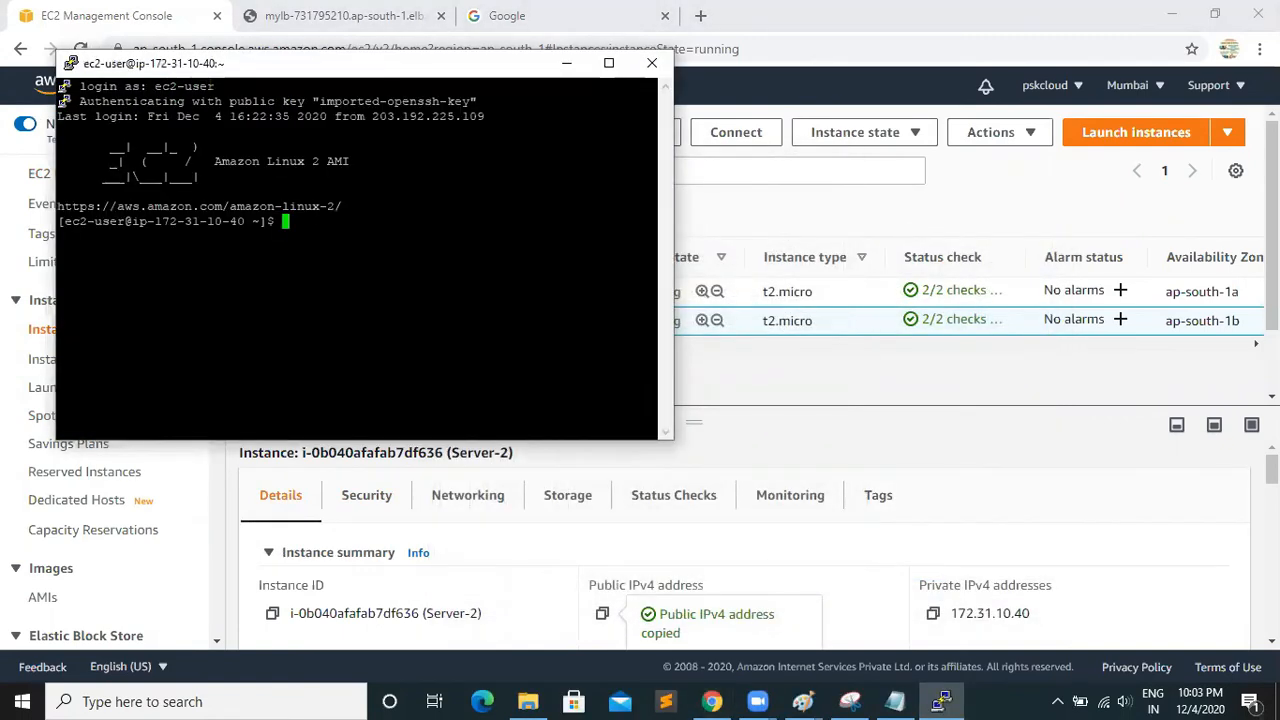
type("sudo su")
key("Return")
Start the web service on Server-2 with systemctl start httpd.service
type("cd ")
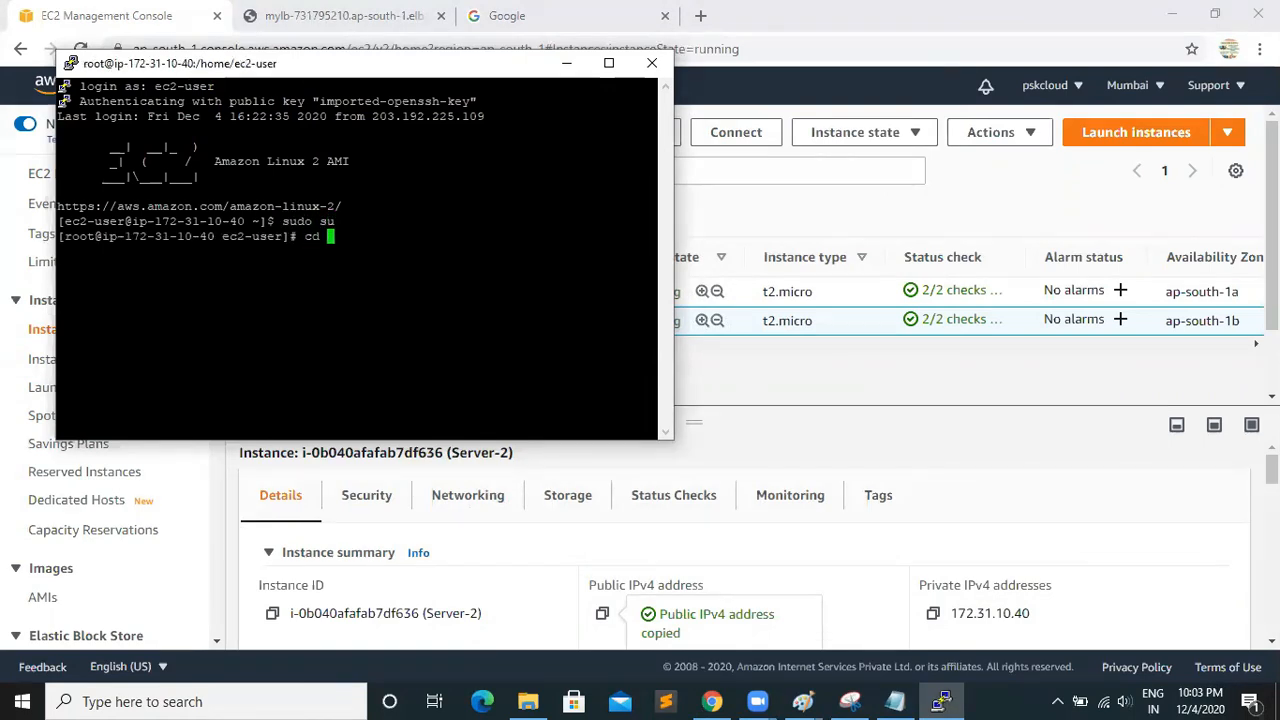
type("/var/")
key("BackSpace")
key("BackSpace")
key("BackSpace")
key("BackSpace")
key("BackSpace")
key("BackSpace")
key("BackSpace")
type("systemctl start httpd.service")
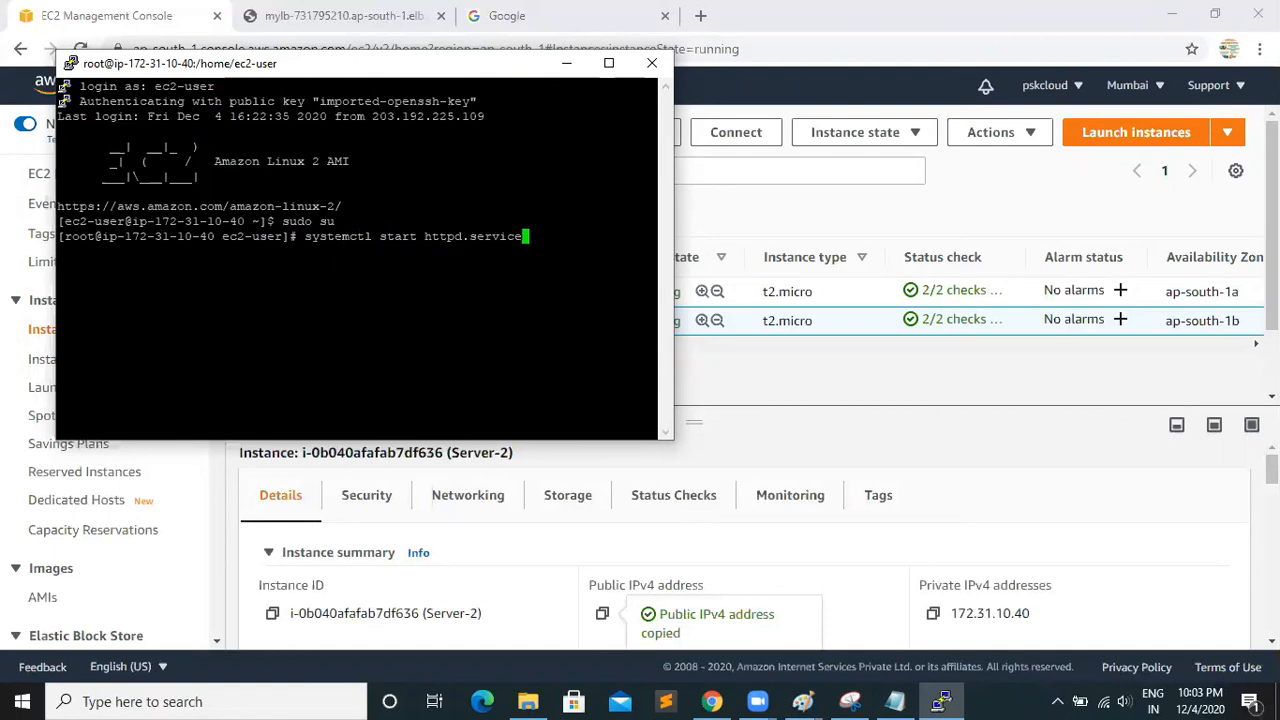
key("Return")
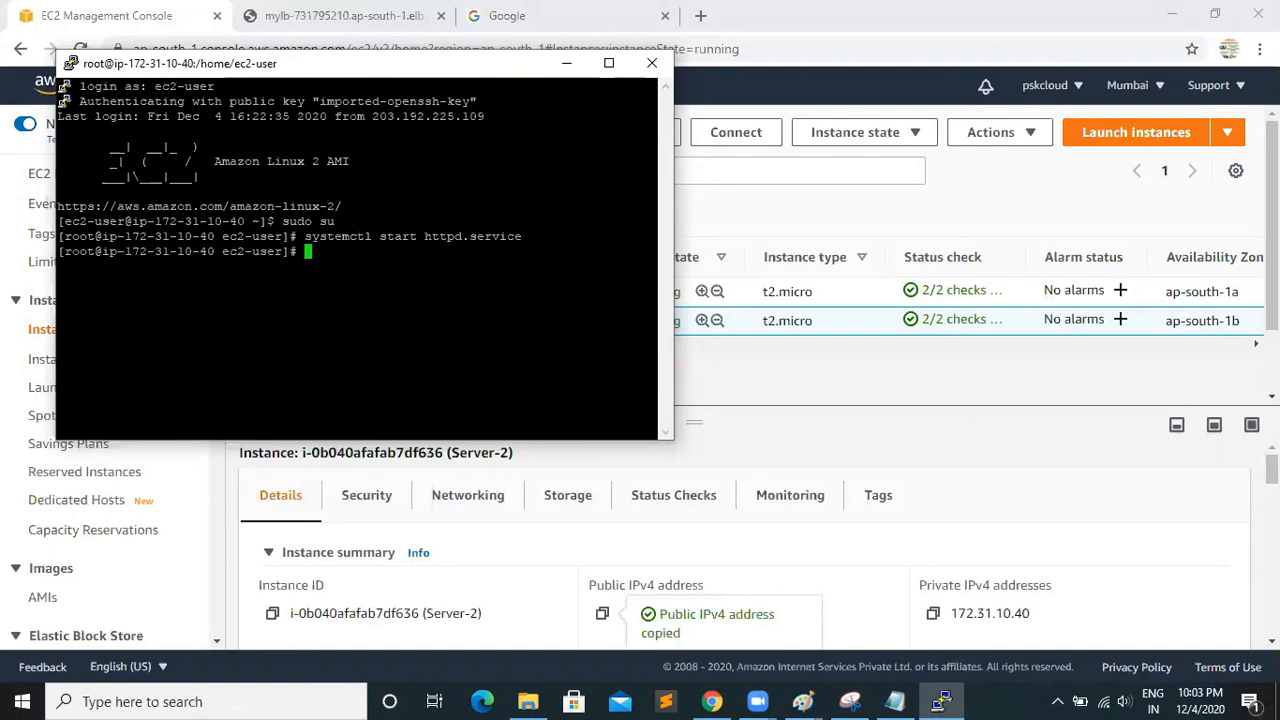
Minimize the PuTTY session and reload the MyLB DNS page in Chrome to test which server responds
left_click(566, 63)
left_click(340, 15)
left_click(80, 48)
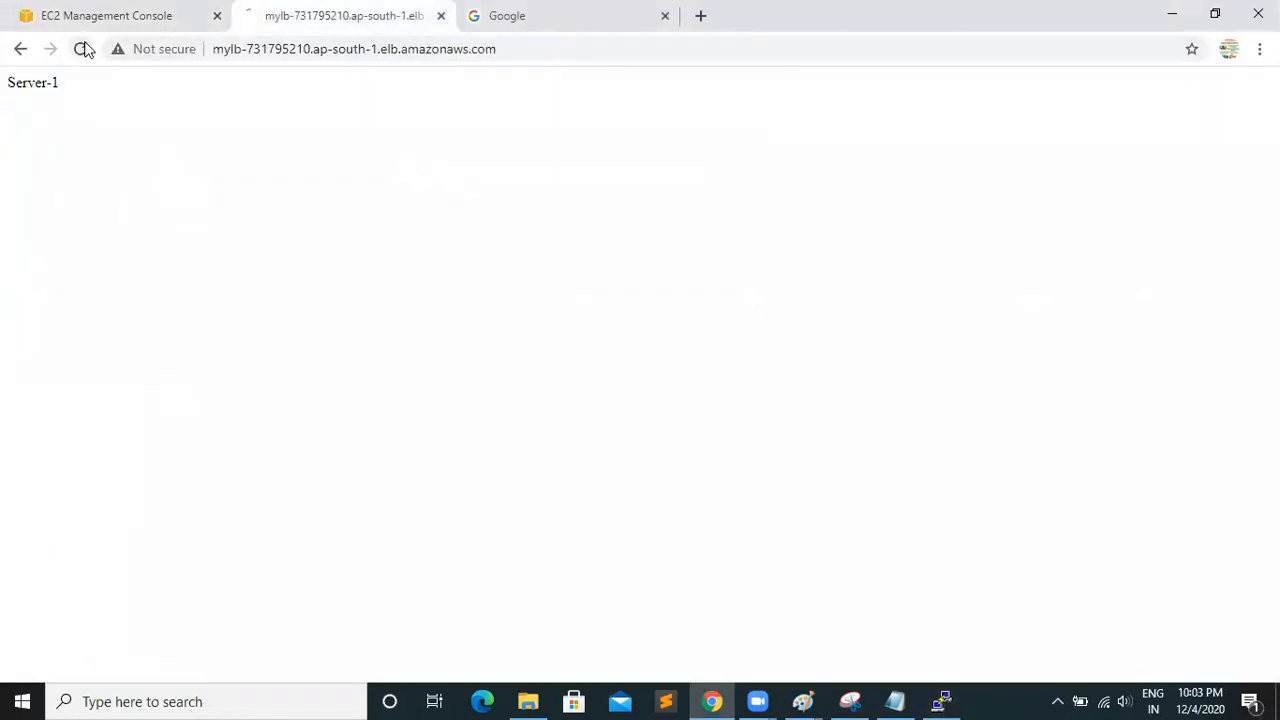
Open the load balancers in the EC2 console and refresh MyLB's registered instance status
left_click(110, 16)
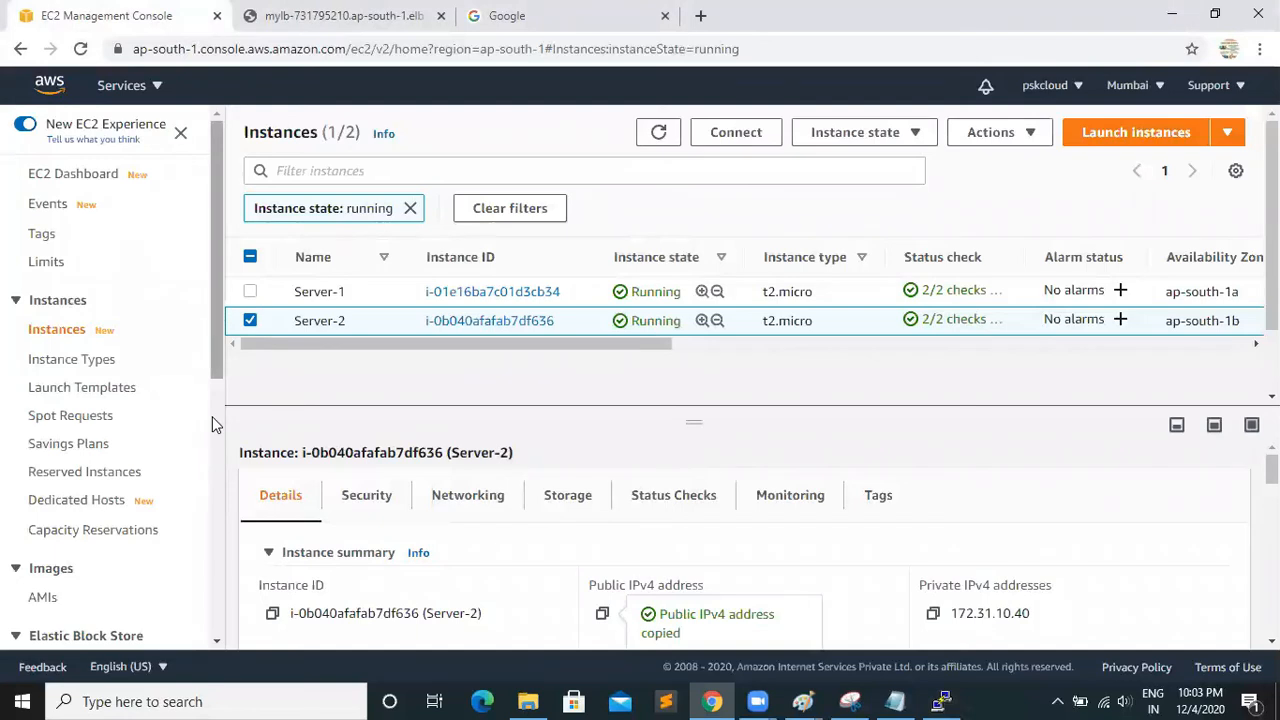
scroll(212, 416, "down", 6)
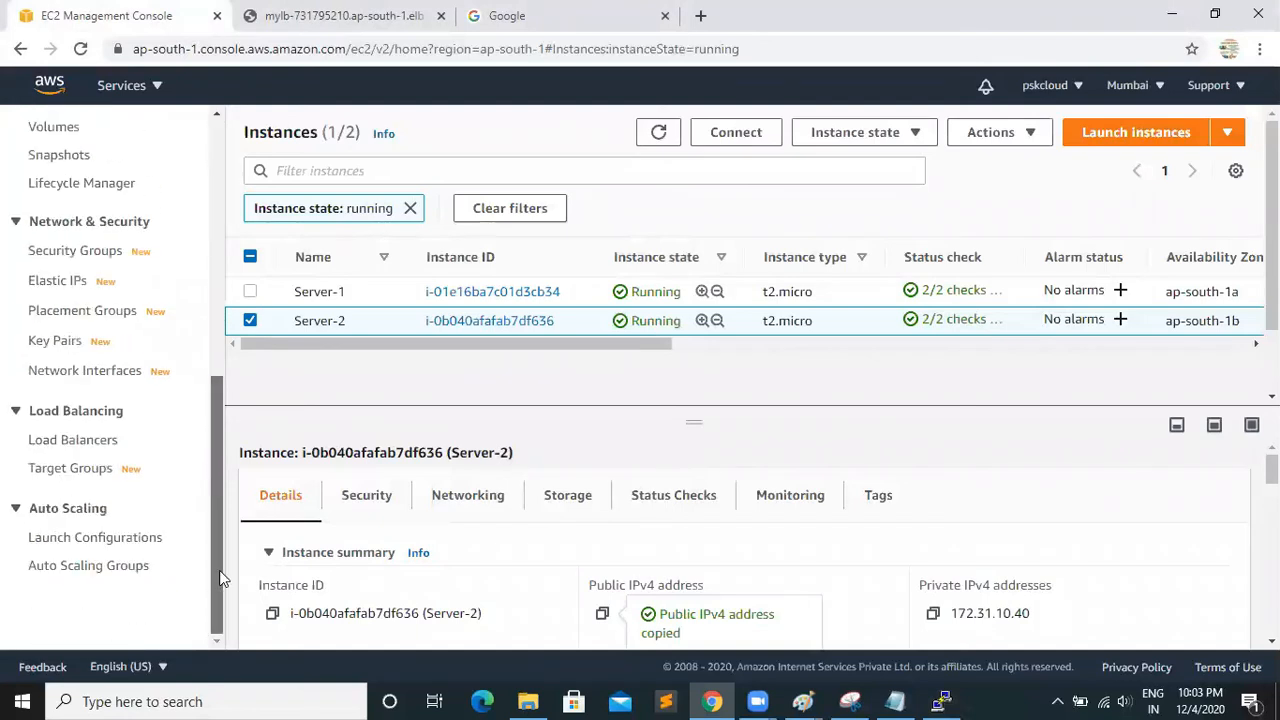
left_click(62, 440)
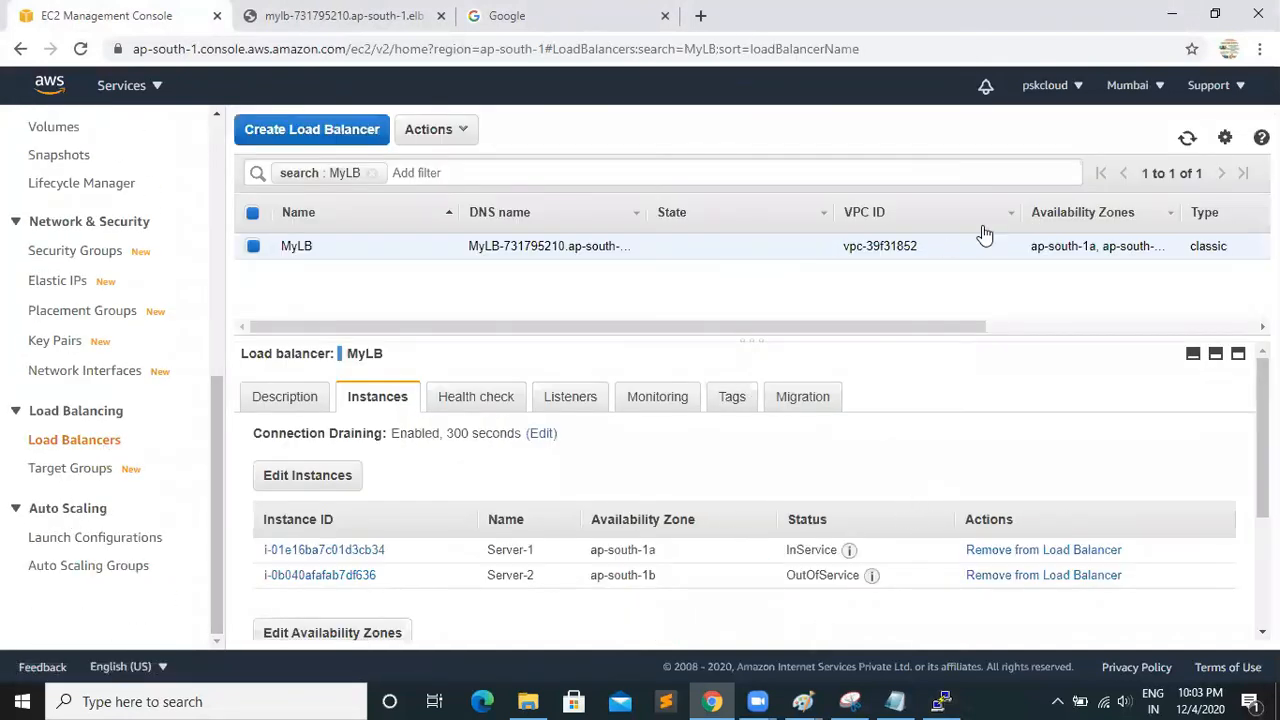
left_click(1187, 140)
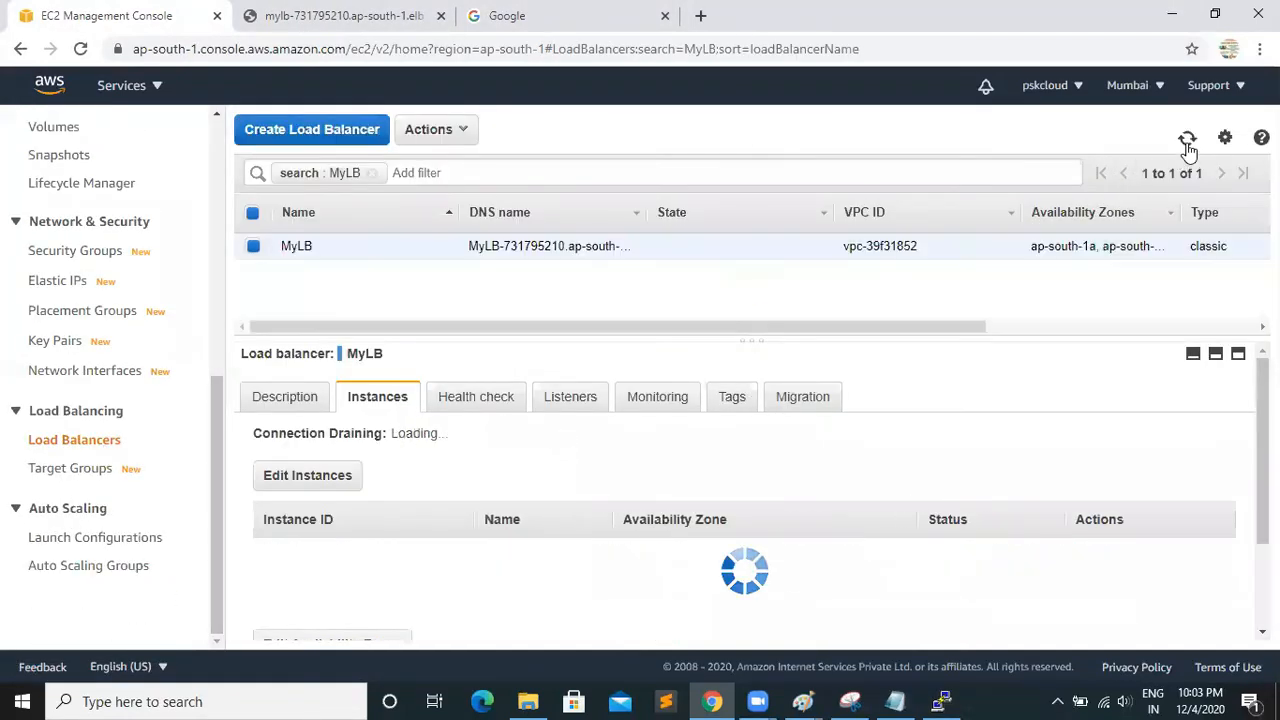
left_click(1187, 140)
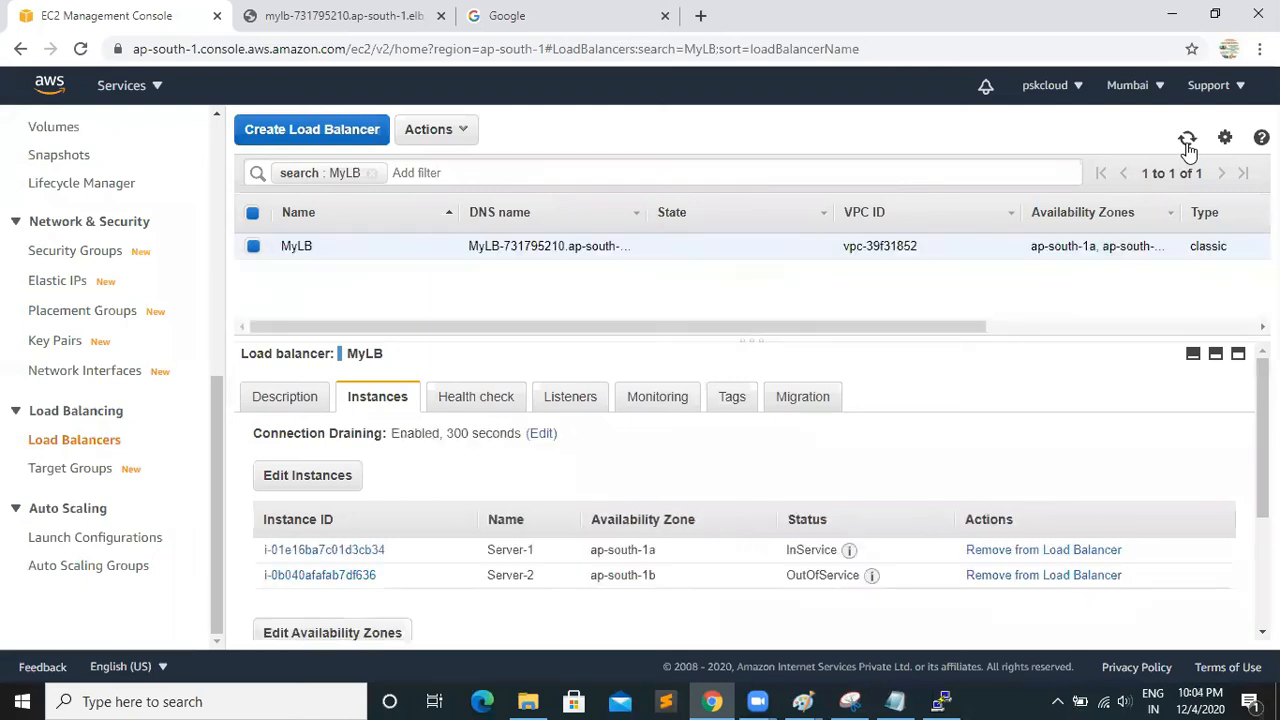
left_click(1187, 141)
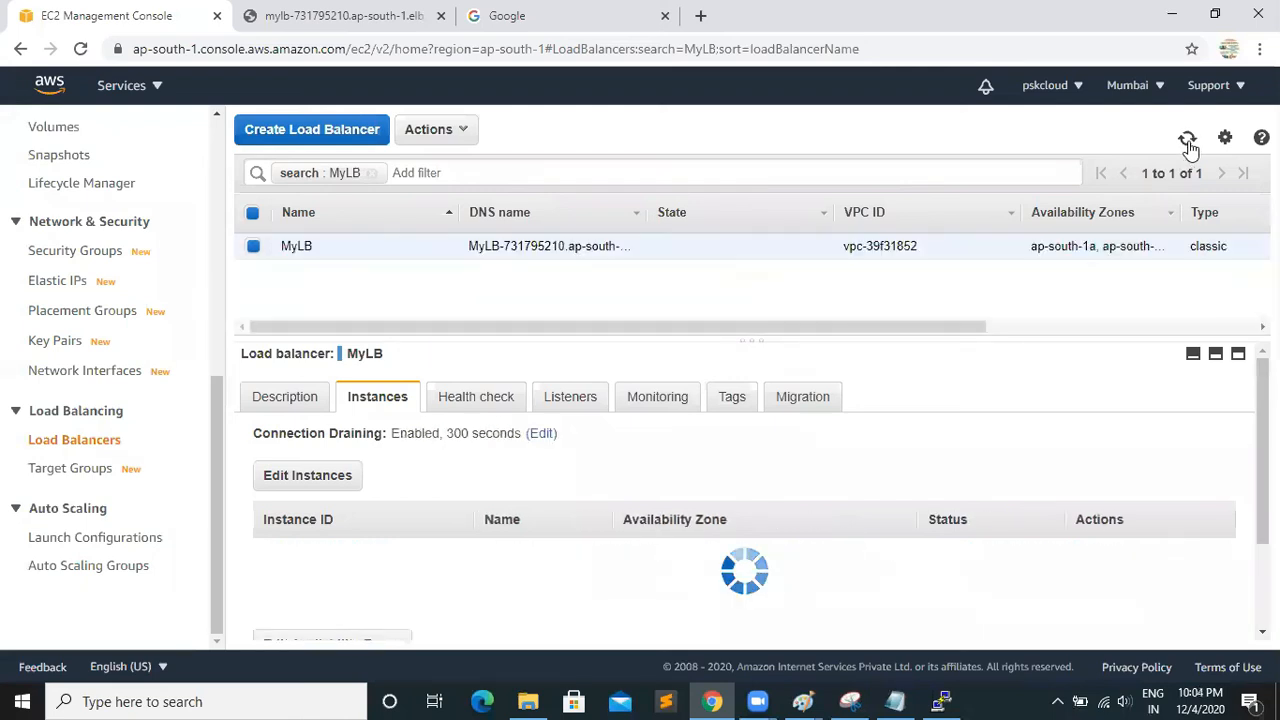
Review MyLB's health check settings and description, and return to its registered instances
left_click(476, 400)
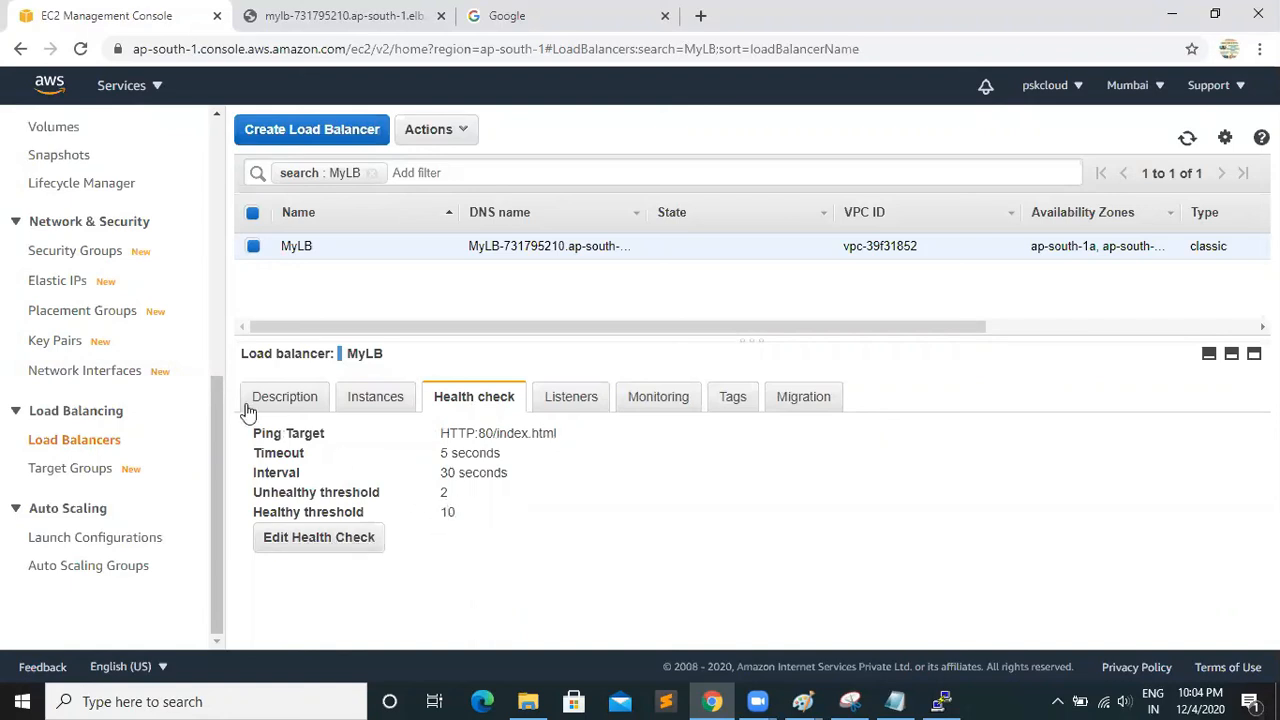
left_click(282, 402)
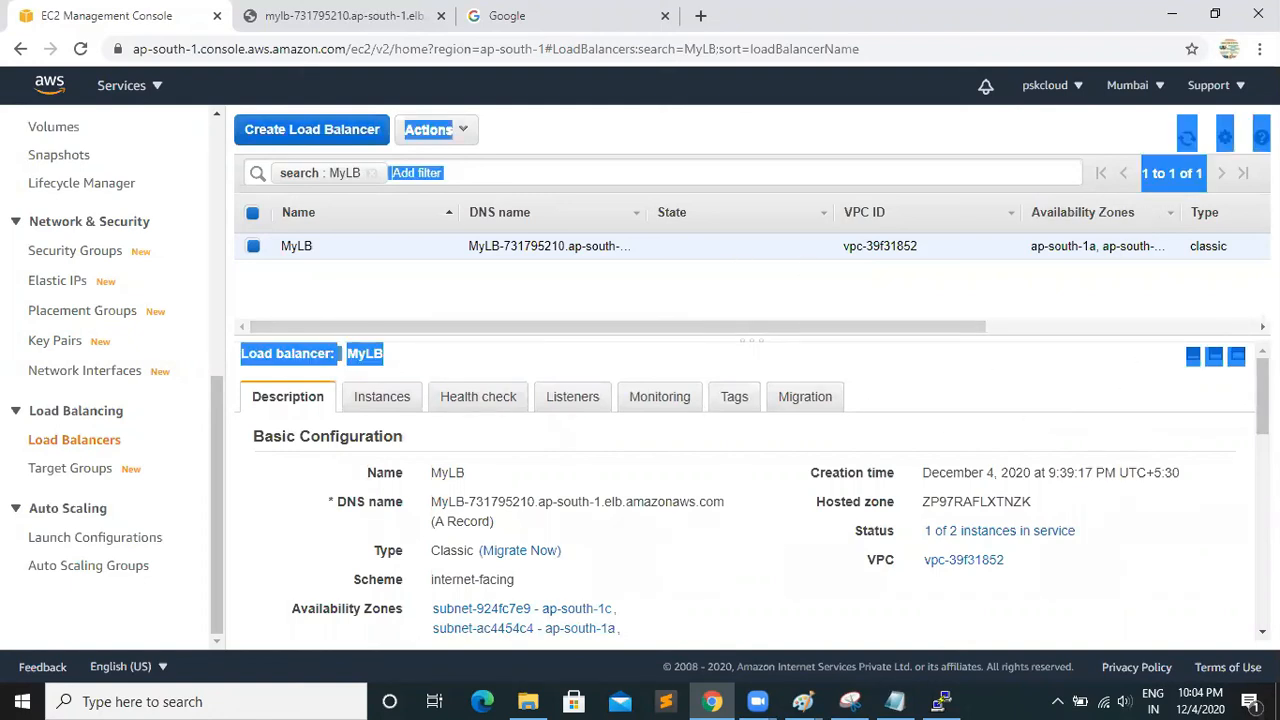
left_click(376, 402)
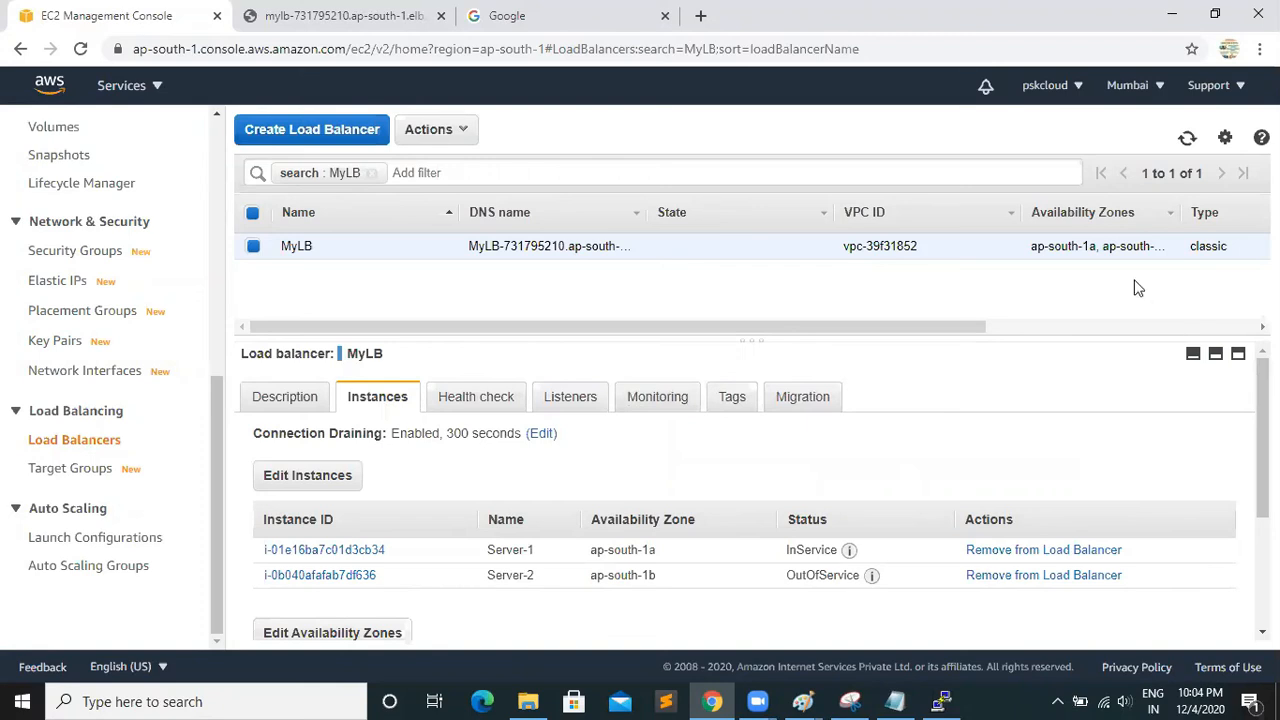
Refresh MyLB repeatedly to check whether Server-2's instance status has changed
left_click(1186, 140)
left_click(1186, 140)
left_click(1186, 140)
left_click(1186, 140)
left_click(1188, 142)
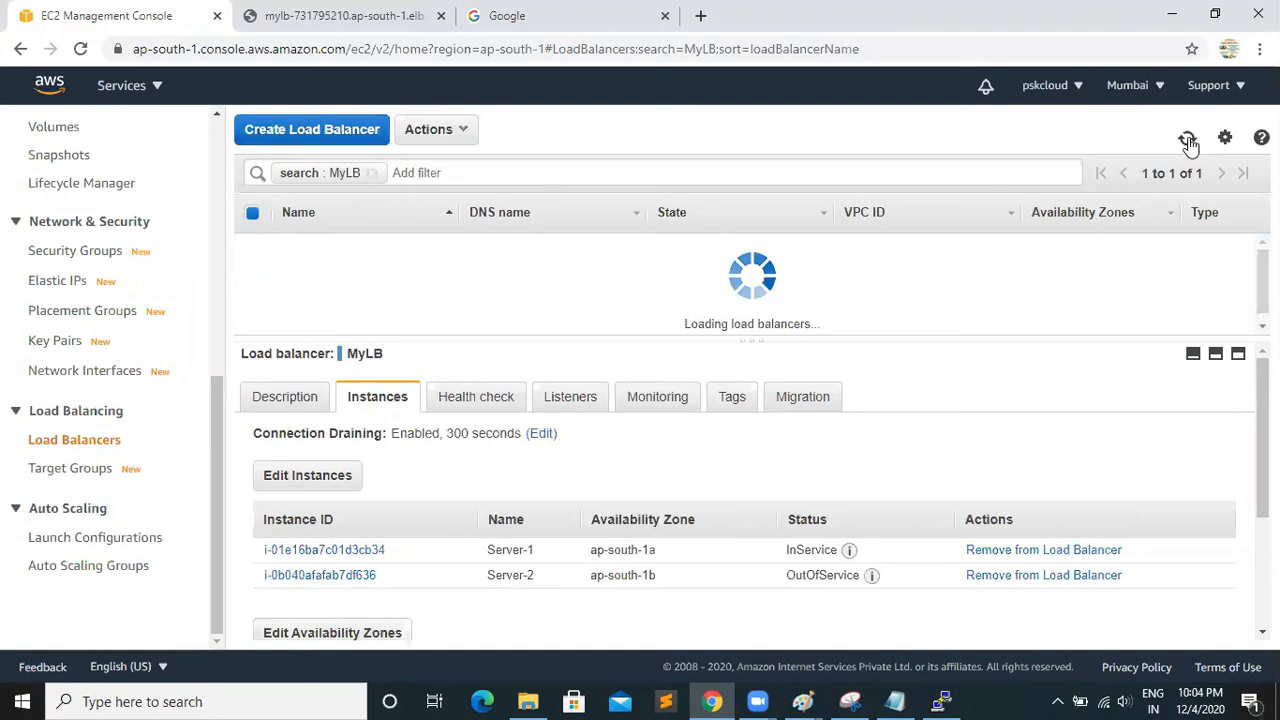
left_click(1188, 142)
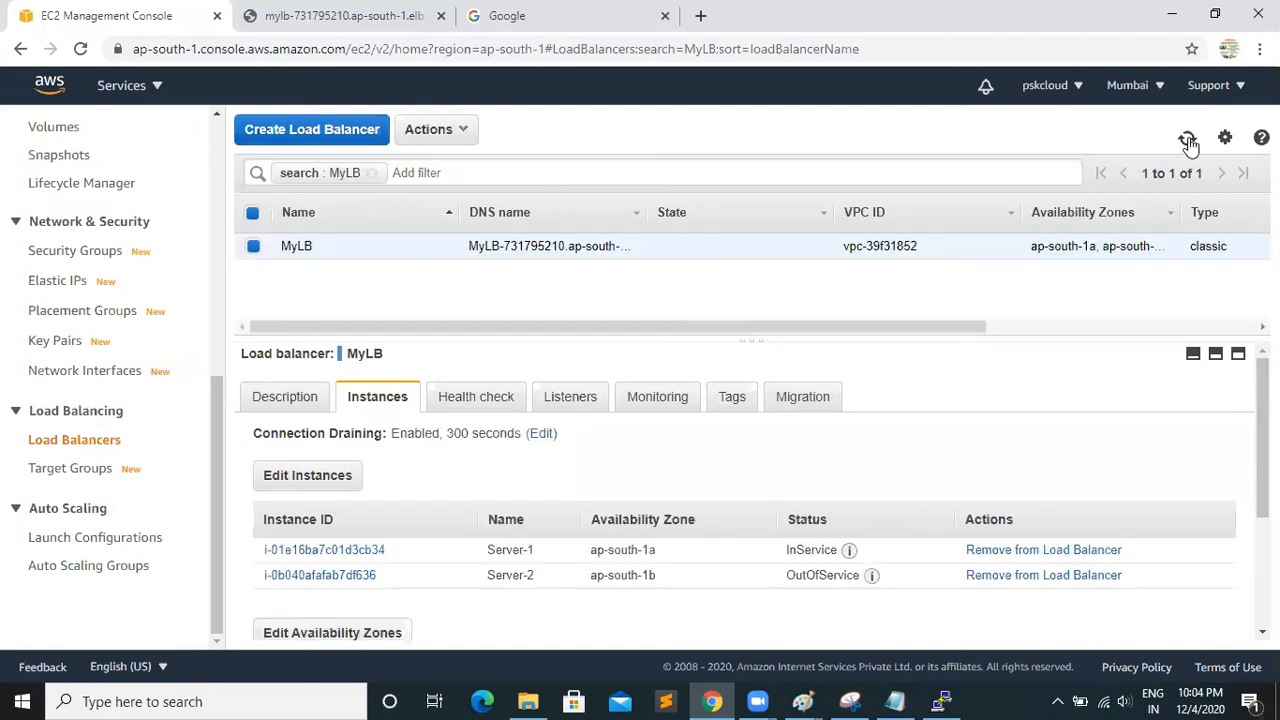
left_click(1188, 142)
left_click(1187, 141)
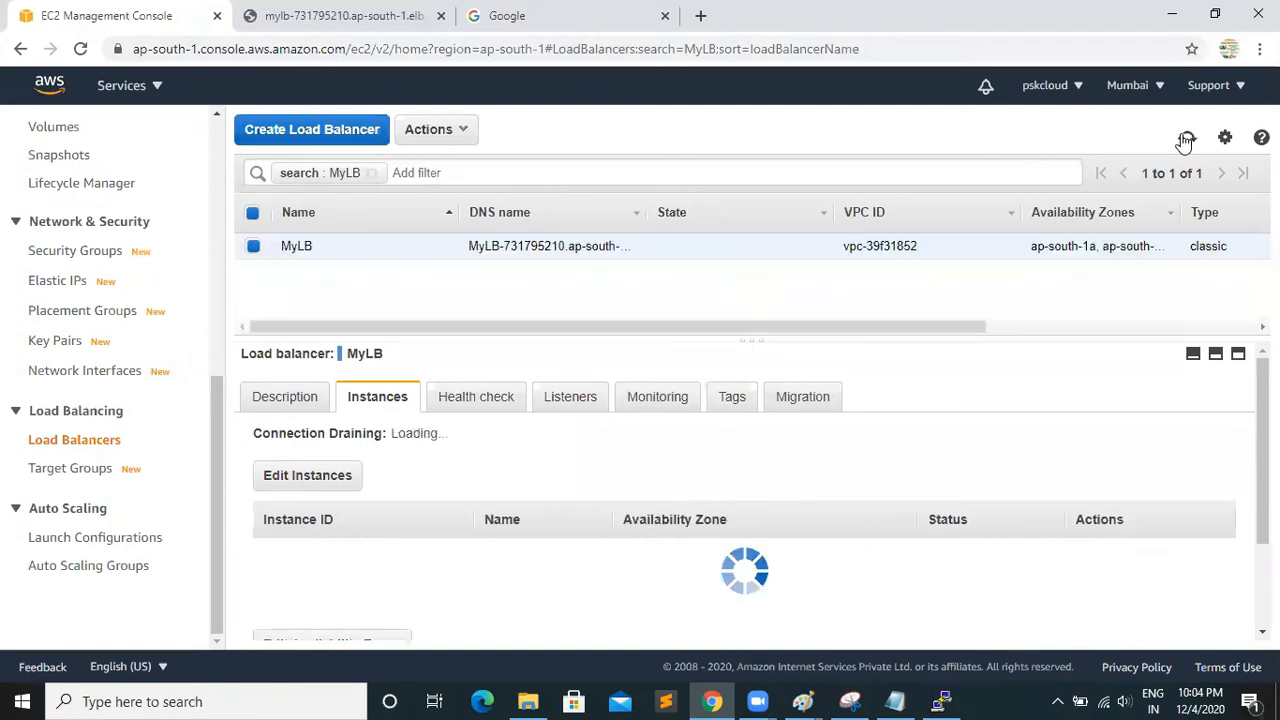
left_click(1186, 141)
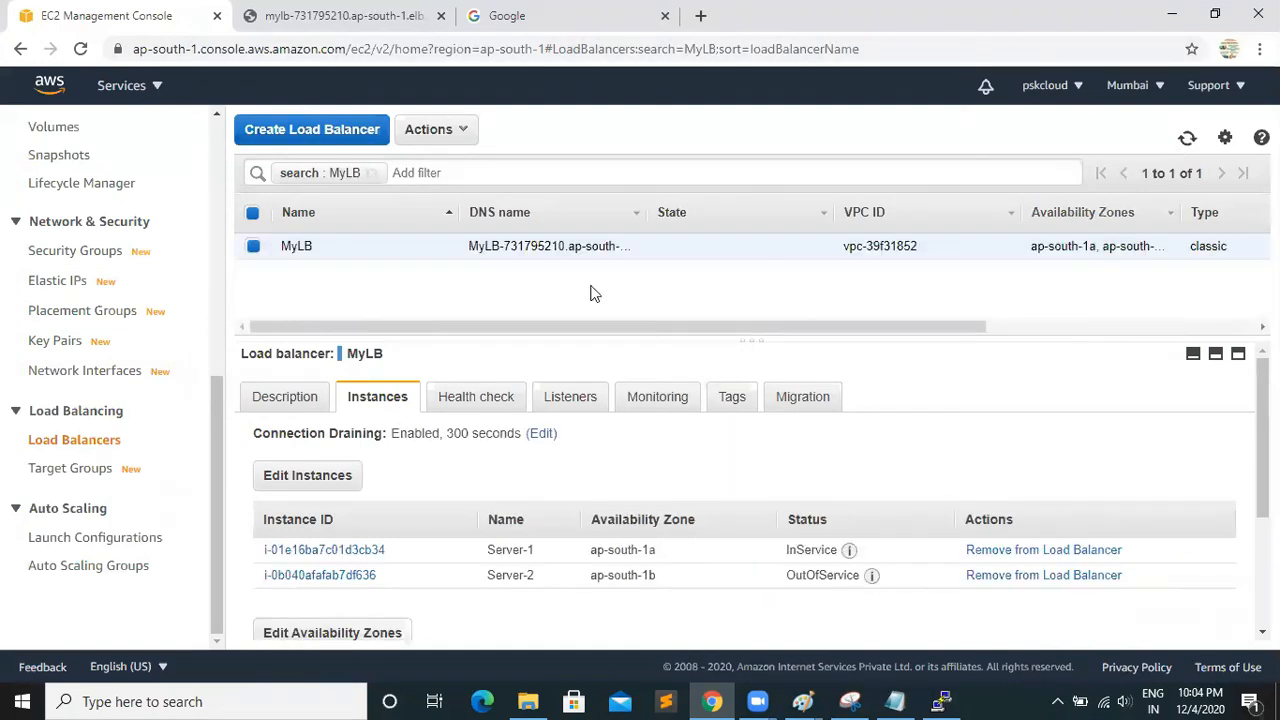
Reload the MyLB DNS page once more and close it
key("ctrl+Tab")
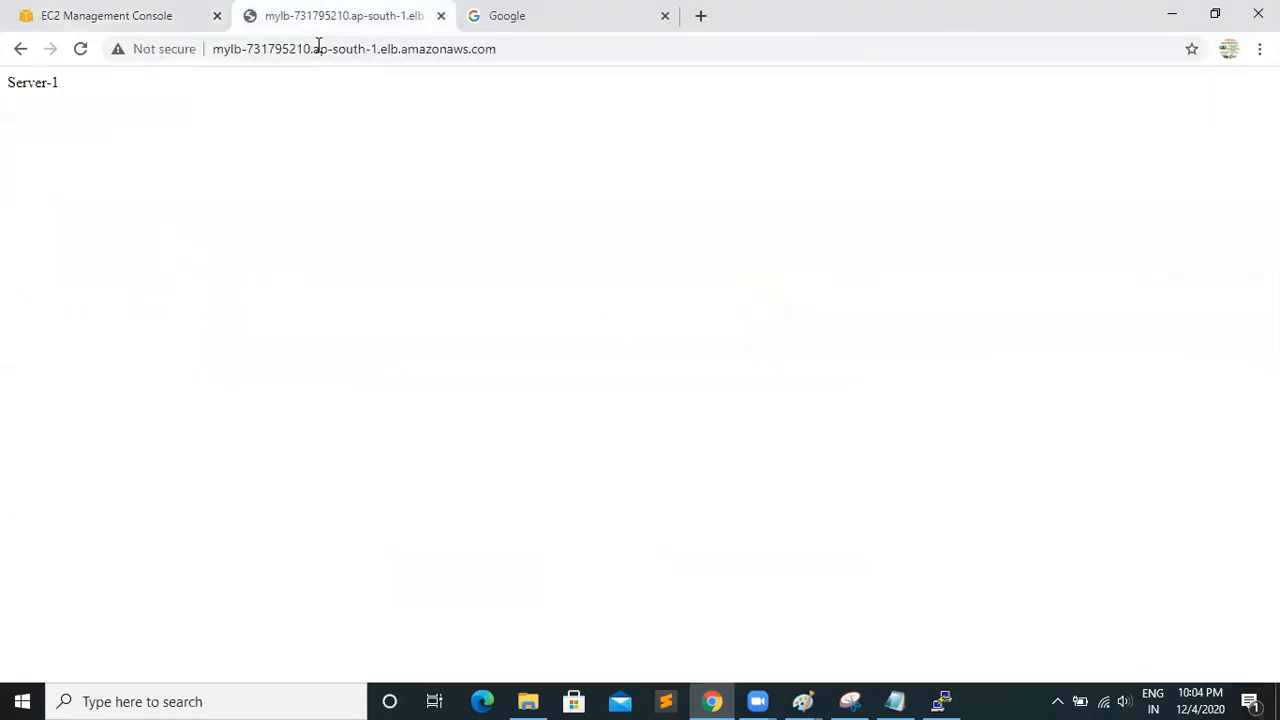
left_click(80, 49)
key("ctrl+w")
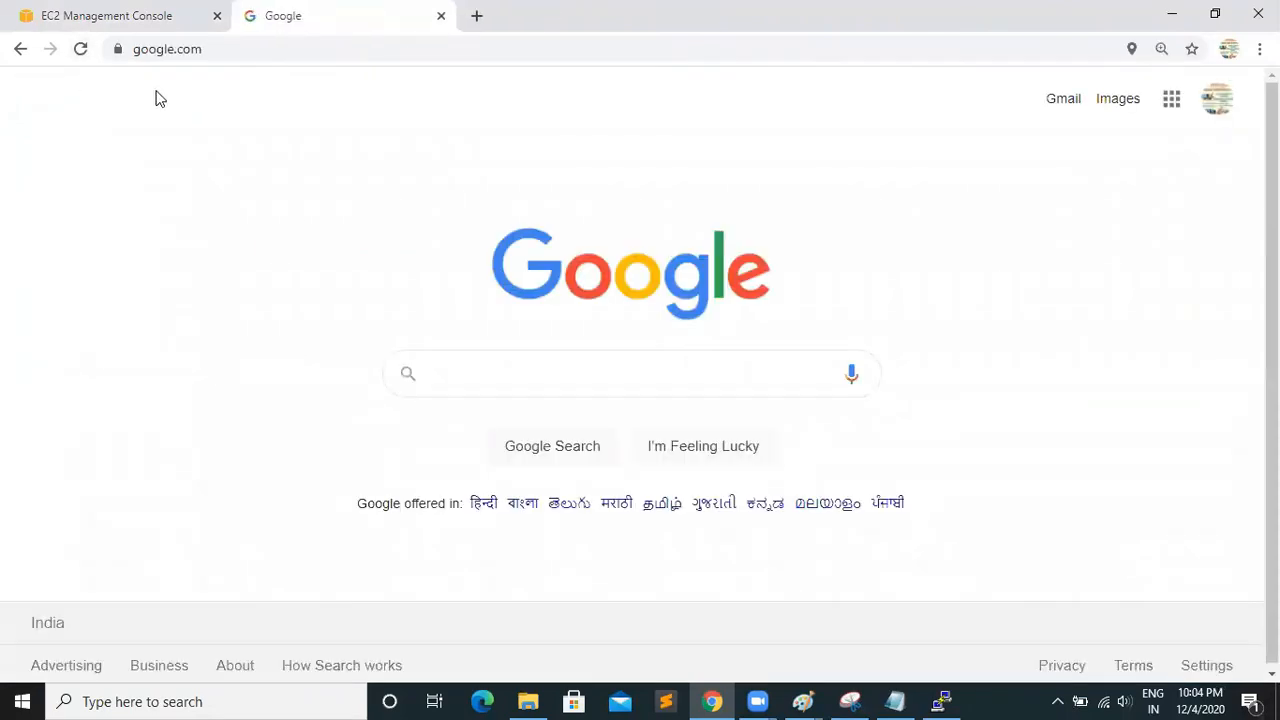
Return to the EC2 console, open the running instances from the EC2 Dashboard, and deselect Server-2
left_click(126, 15)
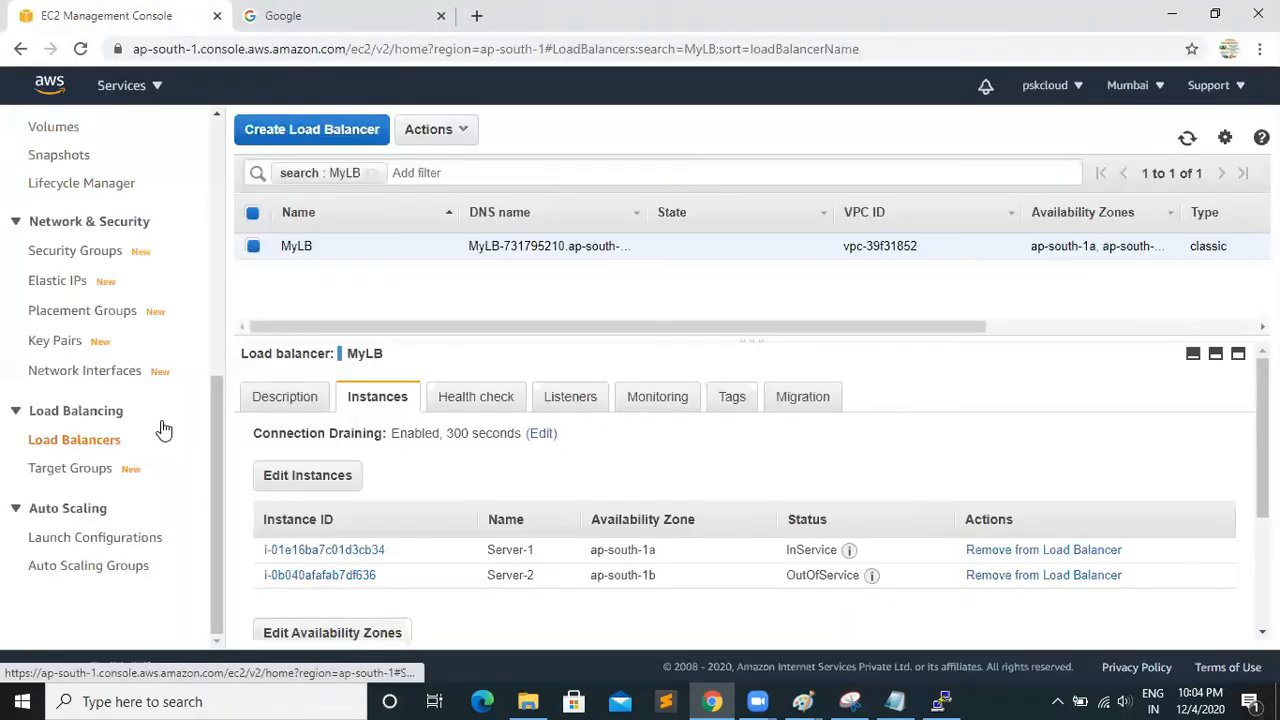
left_click_drag(217, 387, 214, 145)
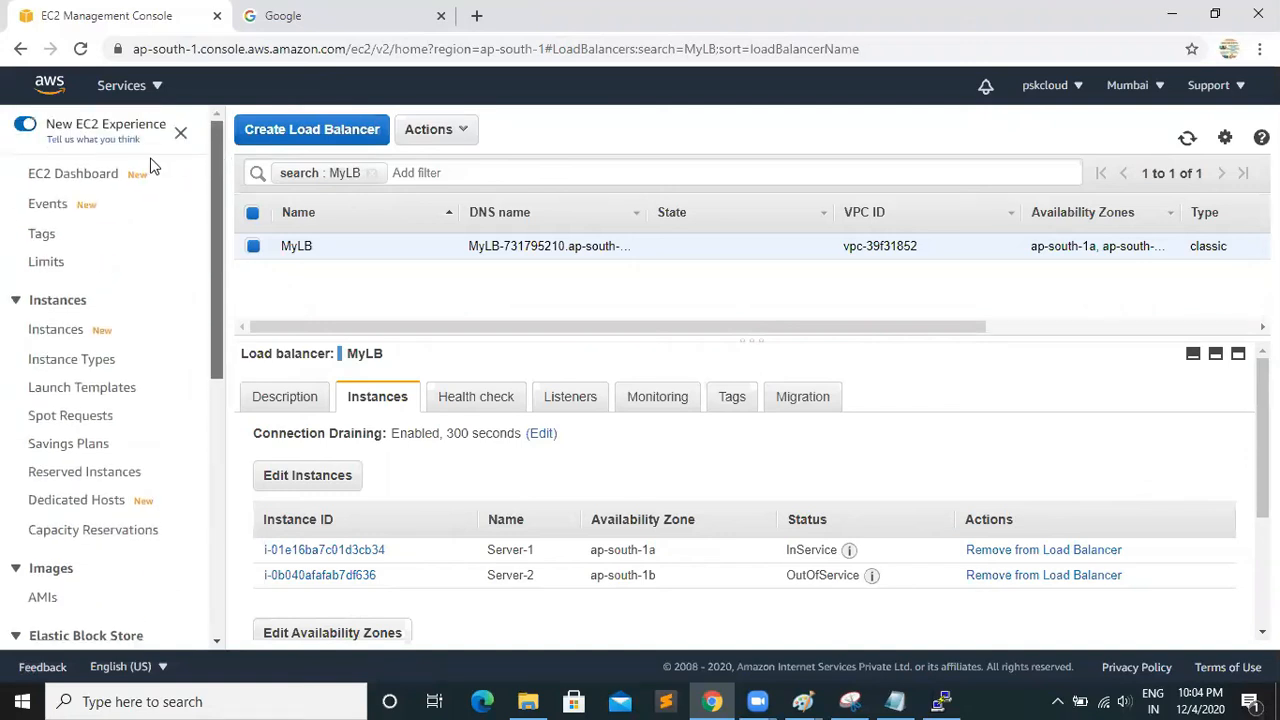
left_click(76, 180)
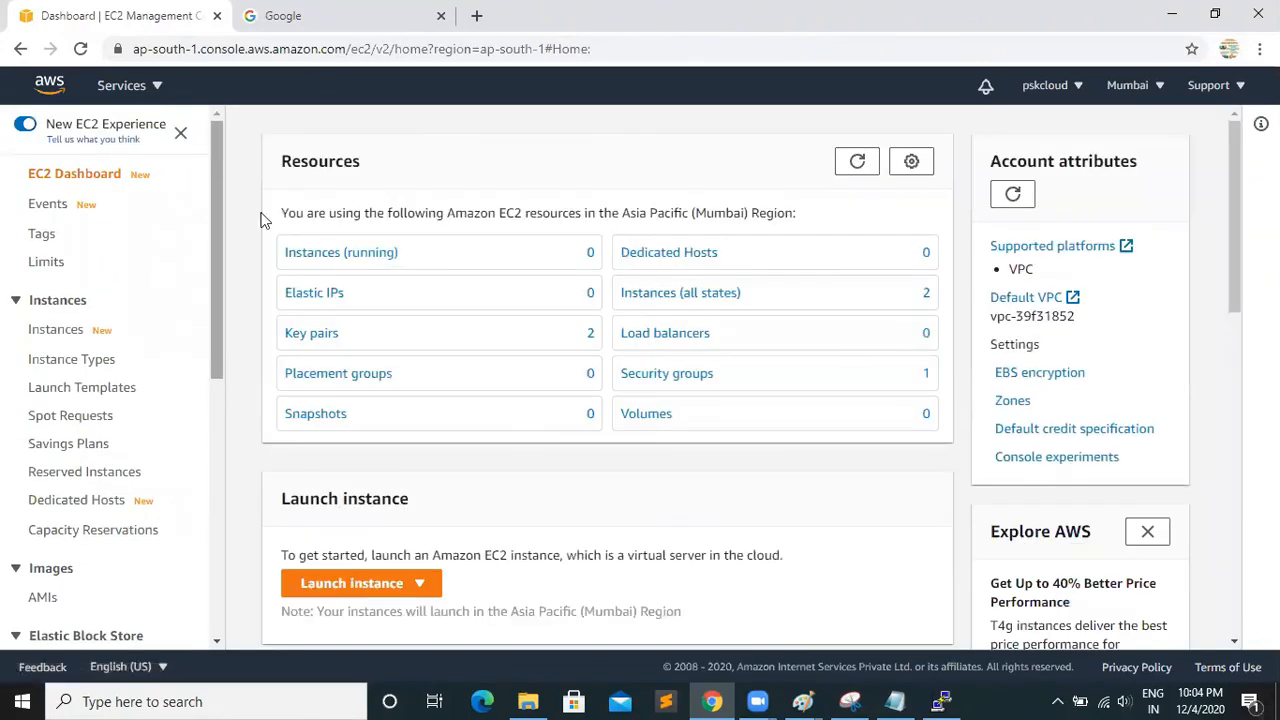
left_click(327, 253)
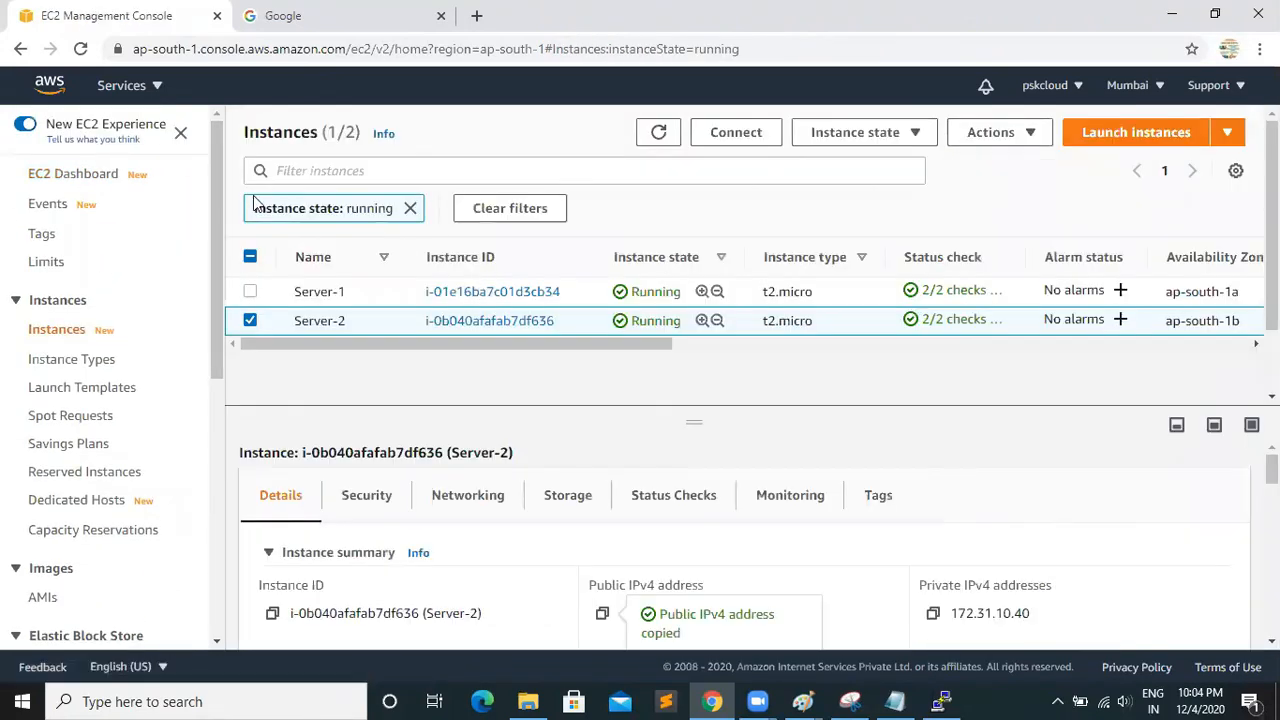
left_click(251, 320)
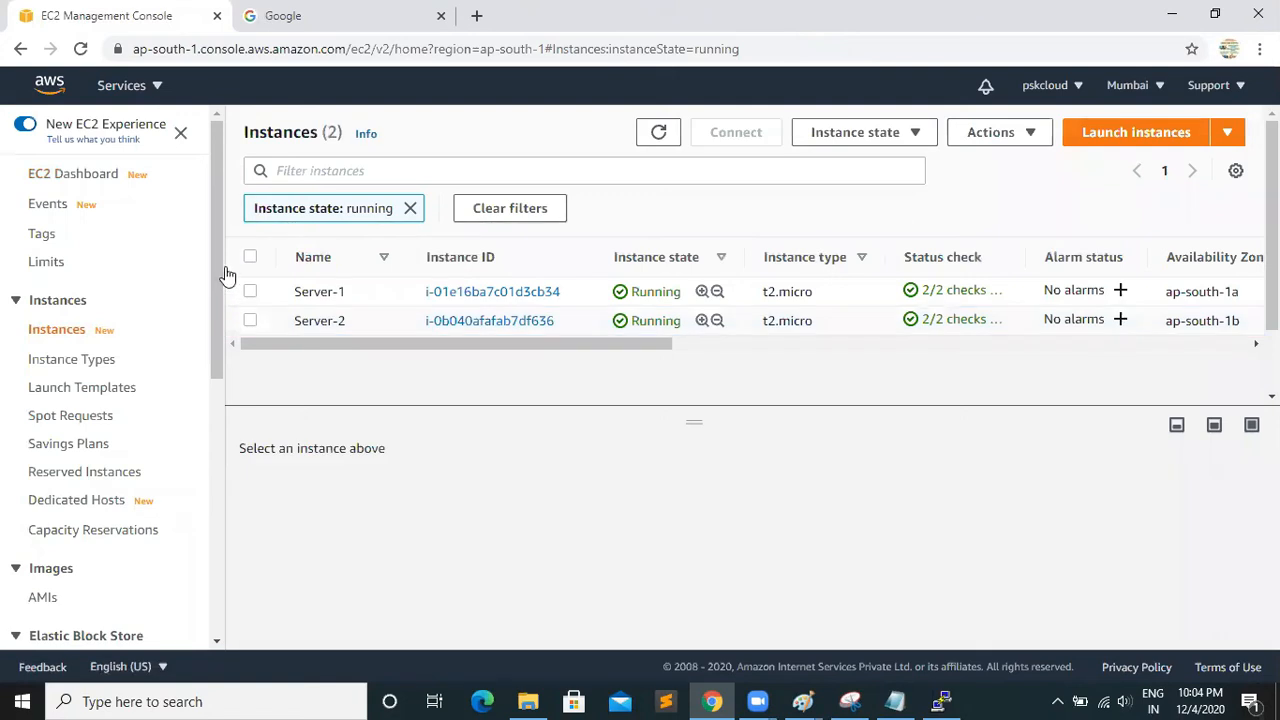
Return to the load balancers through the EC2 Dashboard and start creating a load balancer to show the available types
left_click(96, 178)
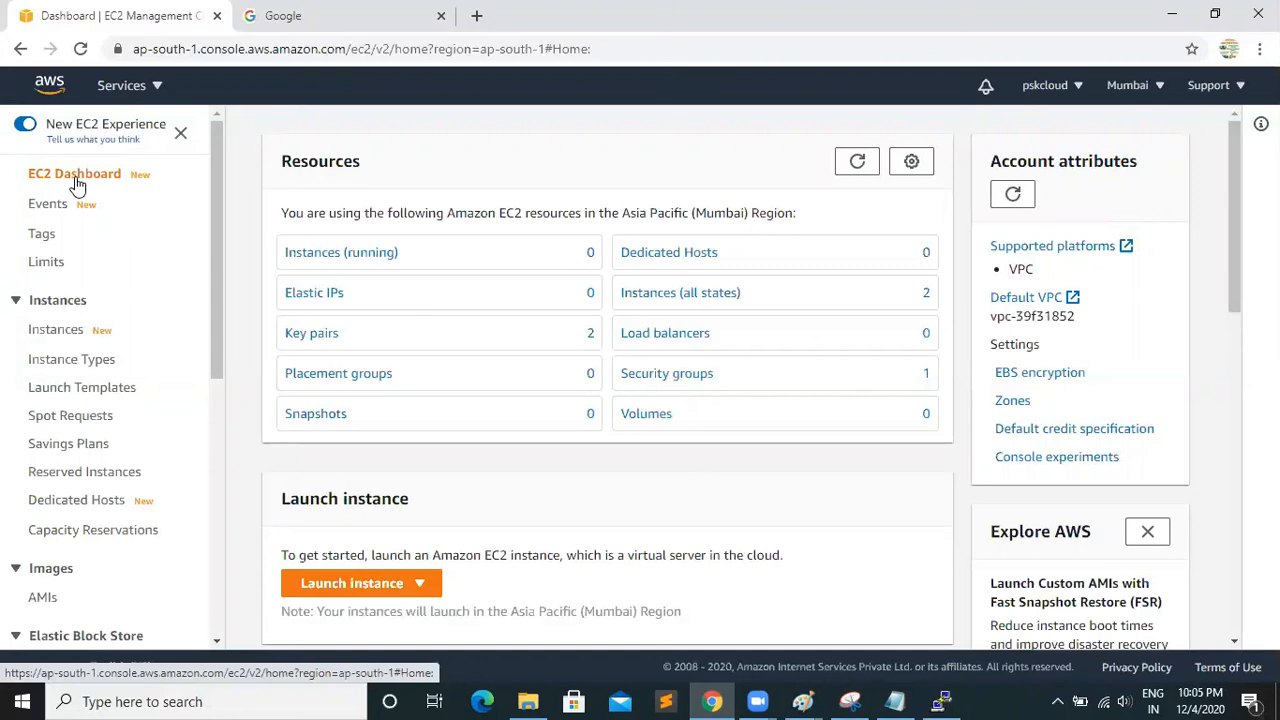
left_click_drag(220, 257, 214, 580)
left_click(58, 445)
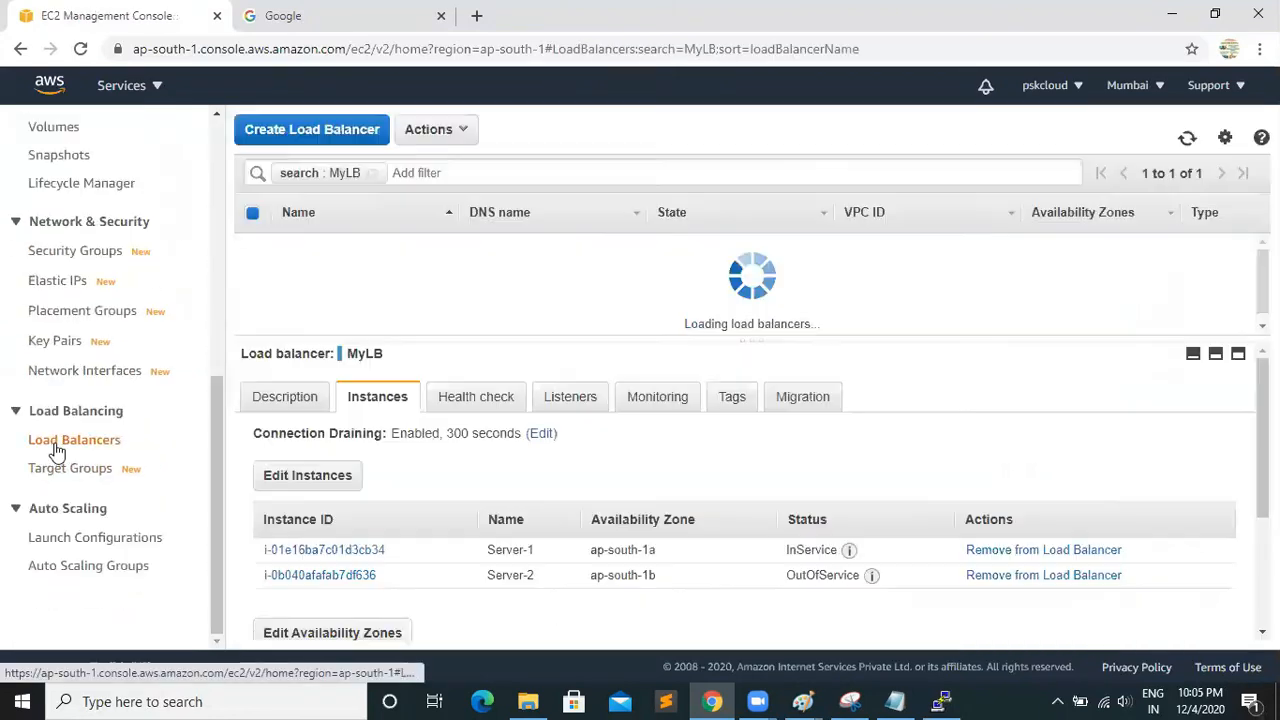
left_click(314, 134)
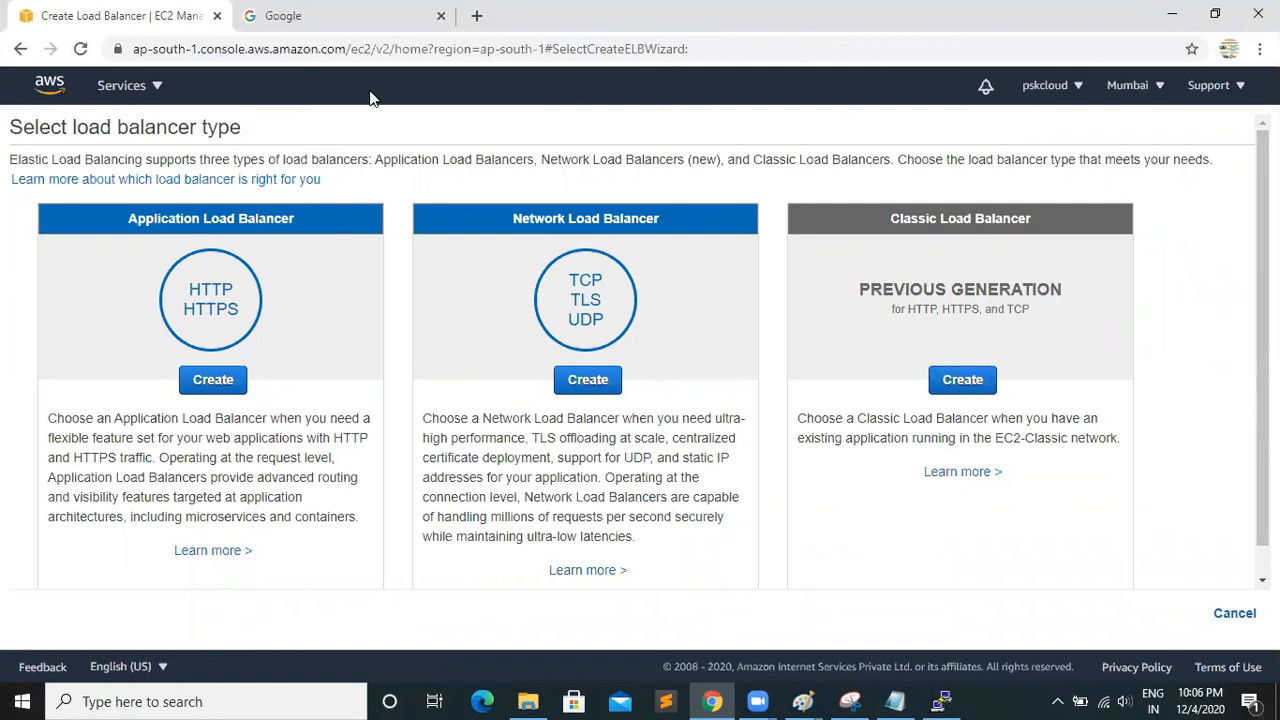
Search Google for "aws data center in mumbai"
left_click(300, 16)
left_click(270, 47)
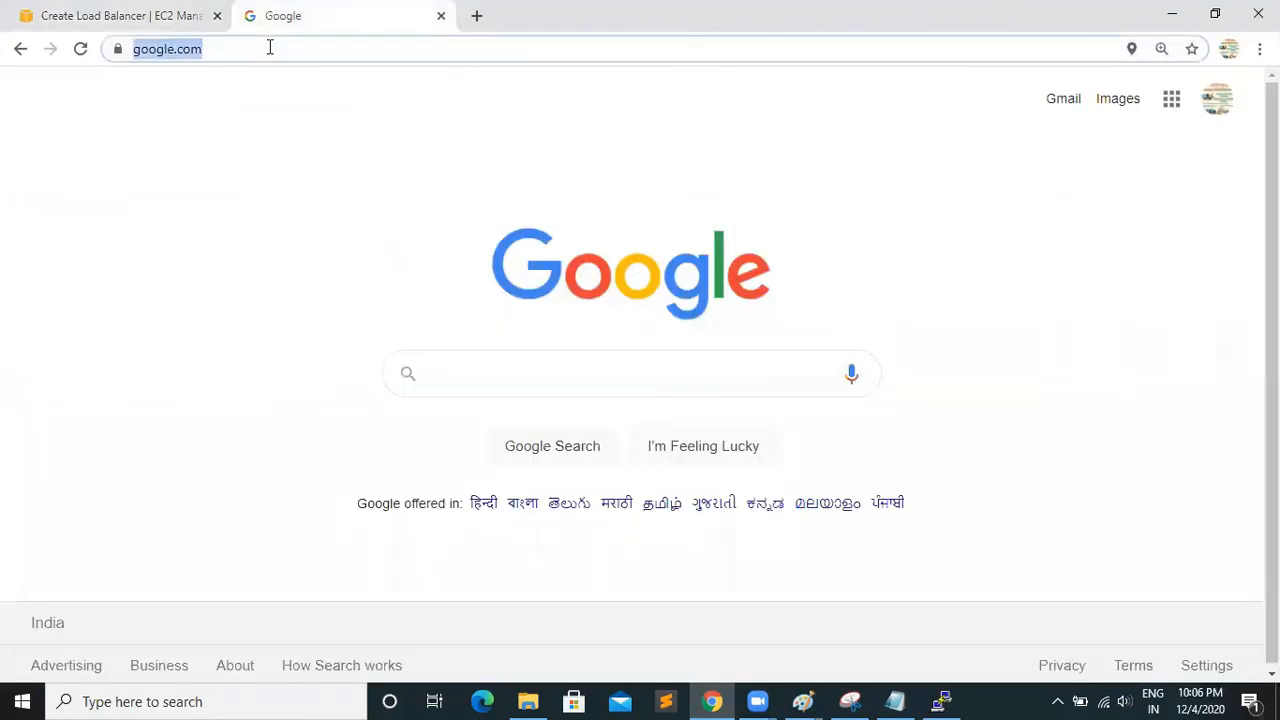
type("dta")
key("BackSpace")
key("BackSpace")
key("BackSpace")
type("aws")
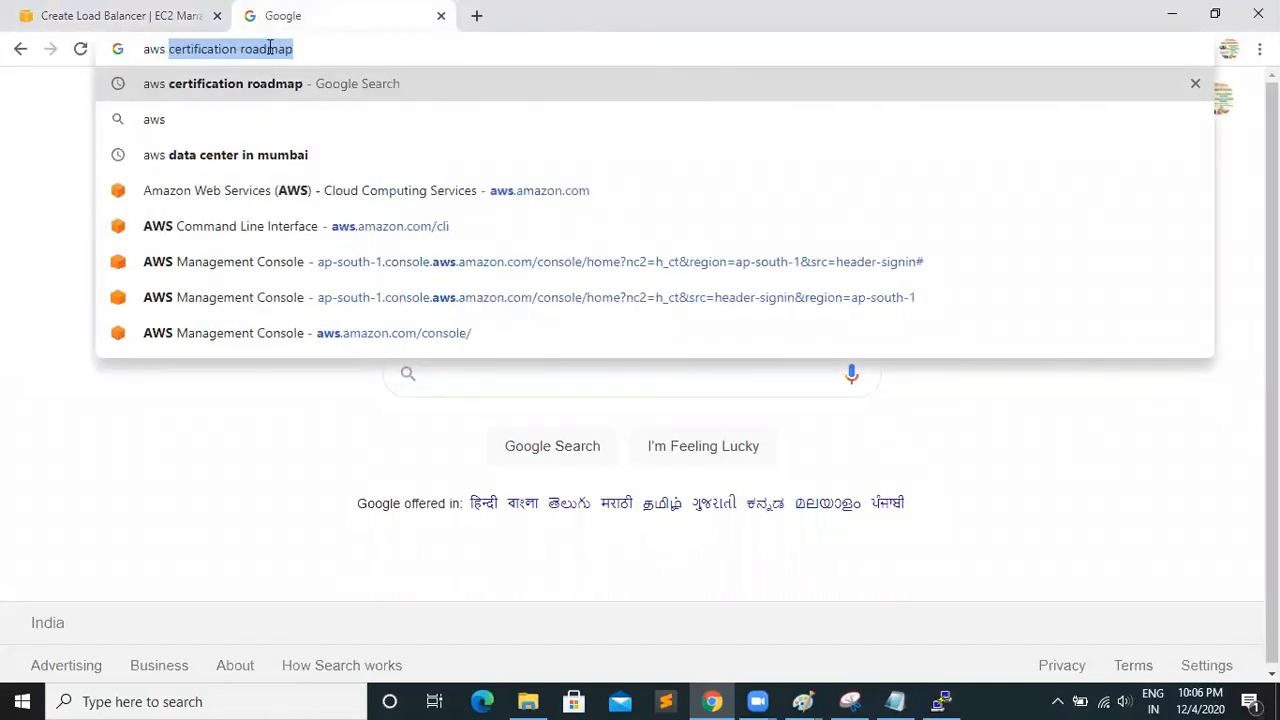
key("Down")
key("Down")
key("Return")
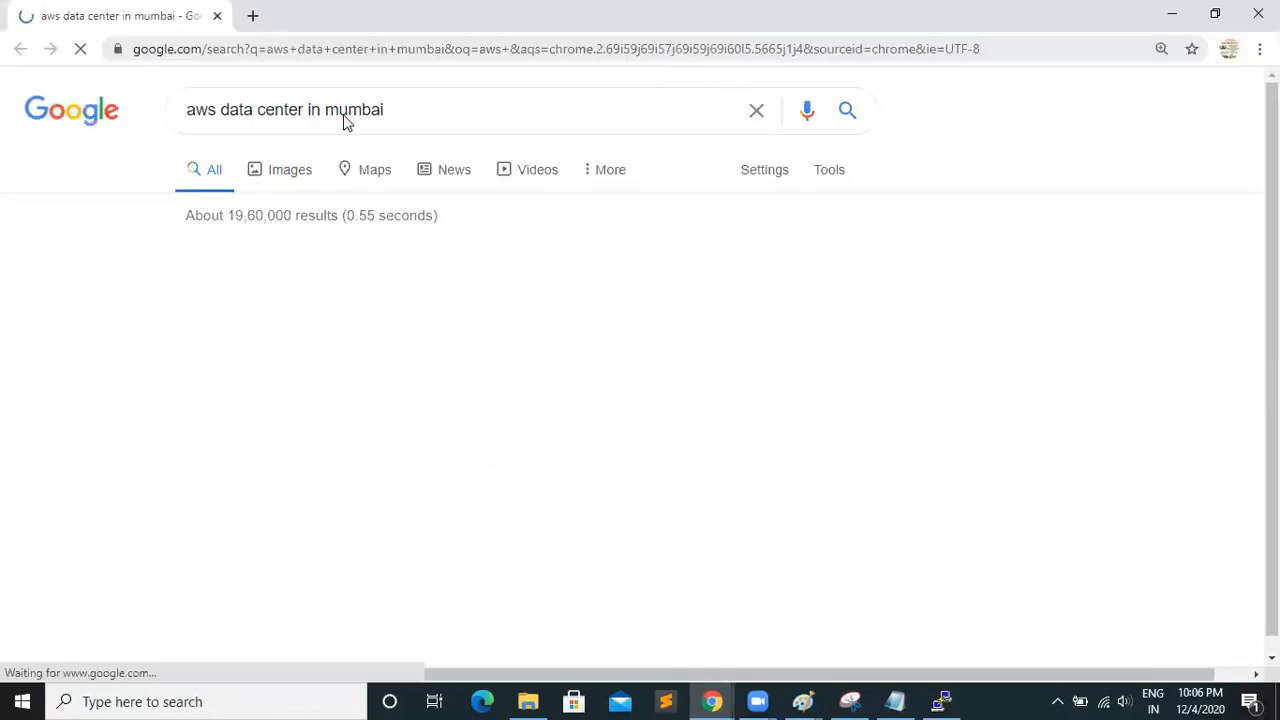
Browse the image results for the AWS data center search and preview the Fortune server-rack picture
left_click(291, 170)
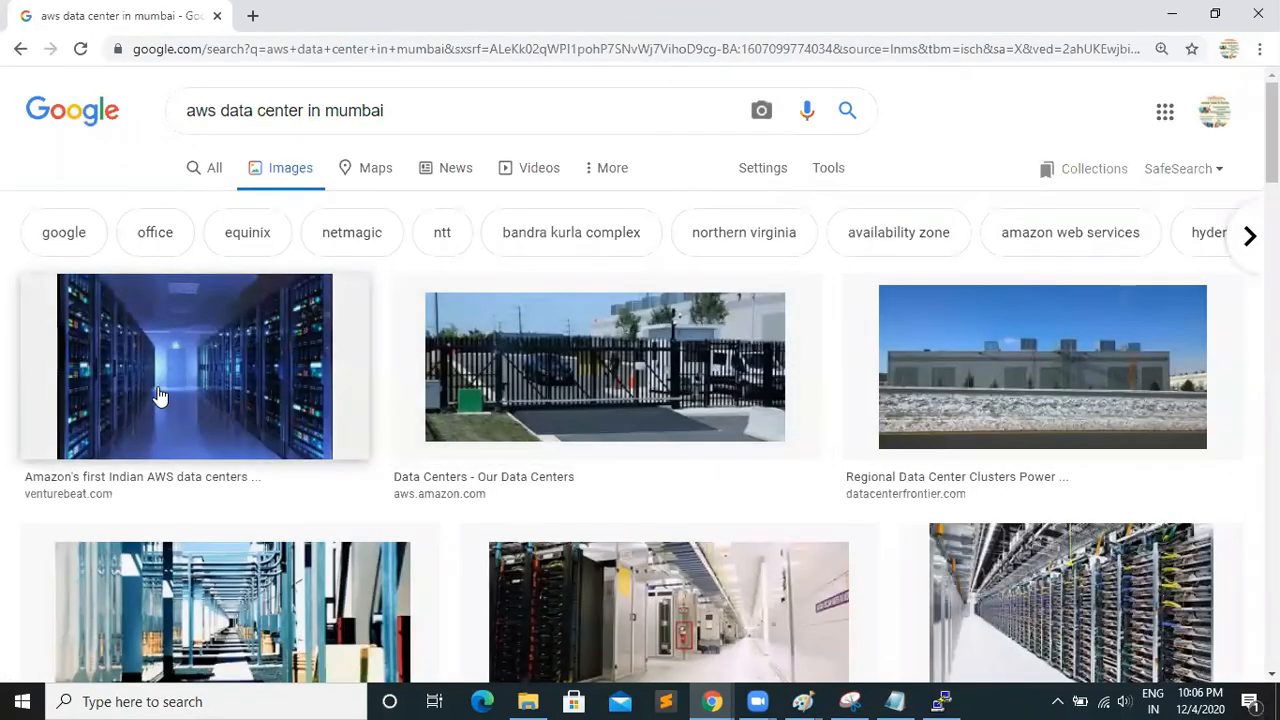
left_click(190, 397)
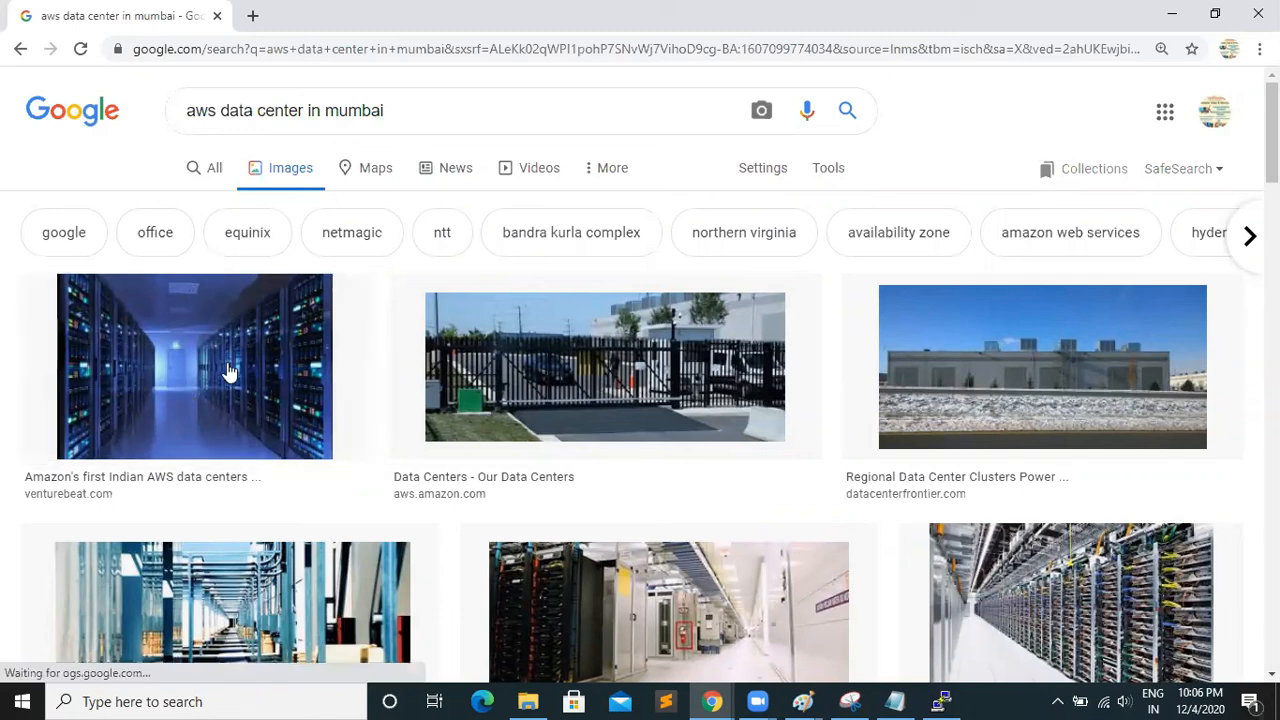
left_click(1048, 590)
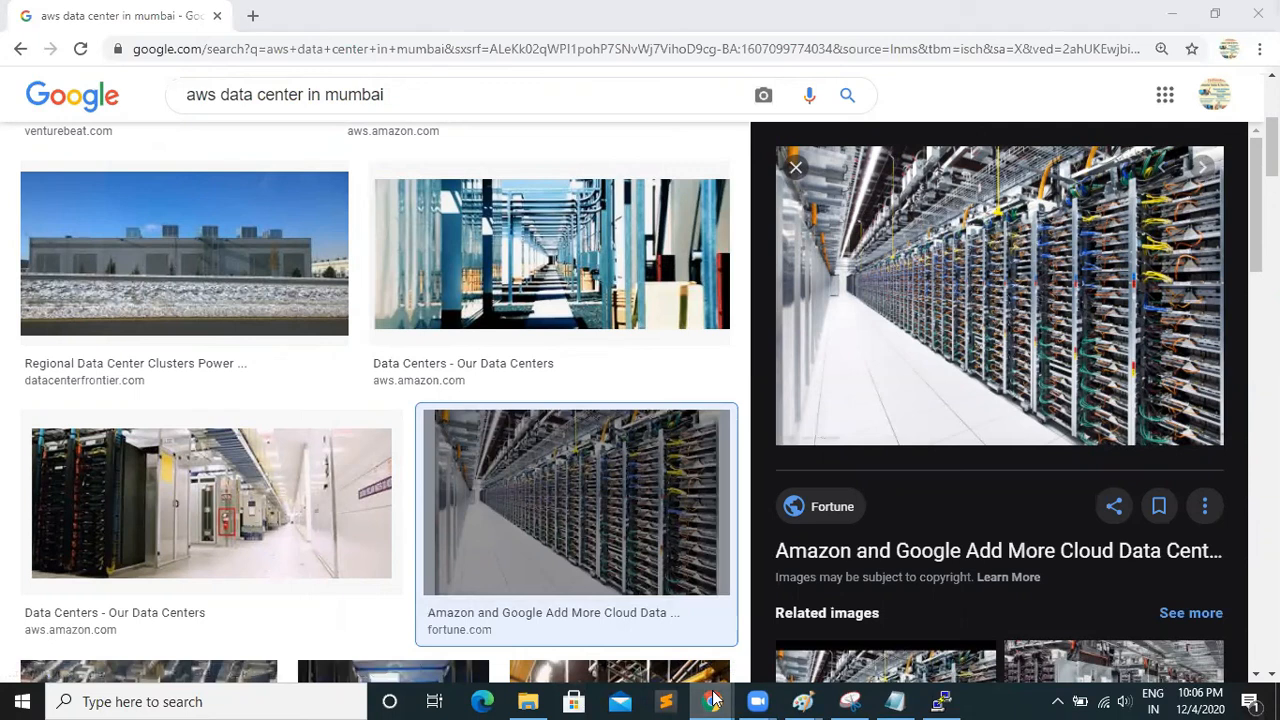
Return to the AWS console window and open the EC2 service dashboard
mouse_move(712, 701)
left_click(612, 610)
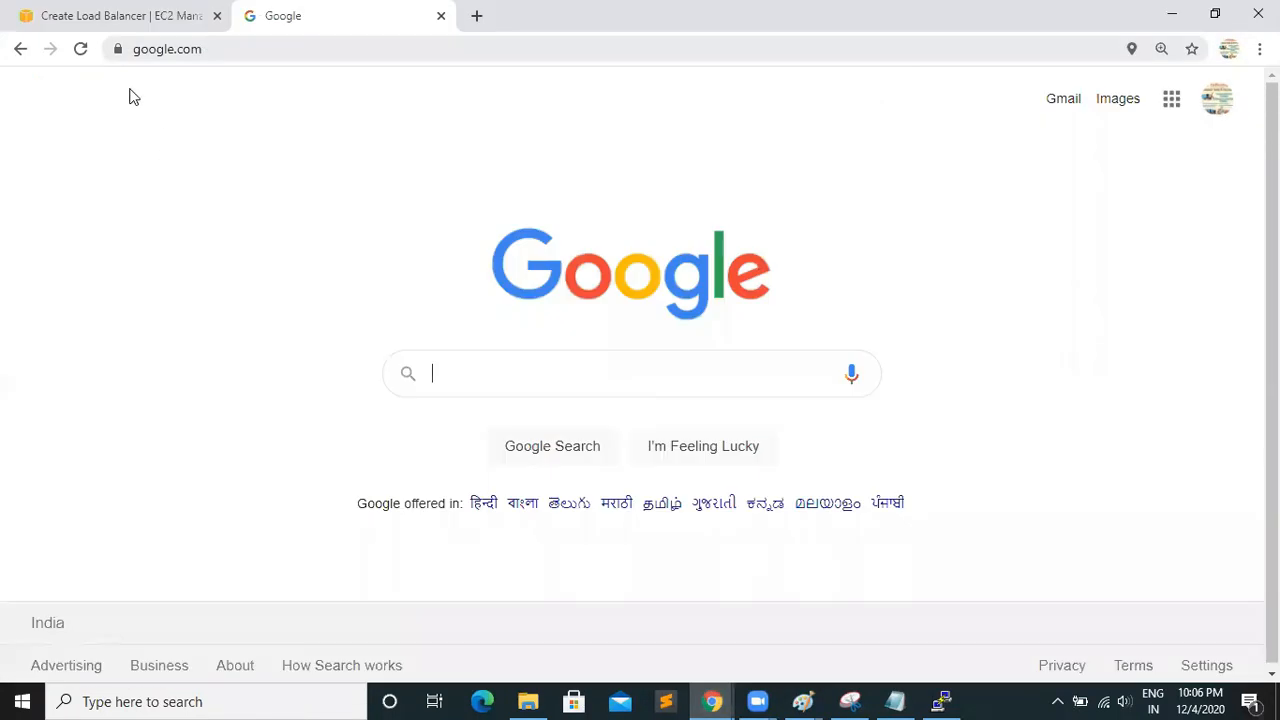
left_click(114, 17)
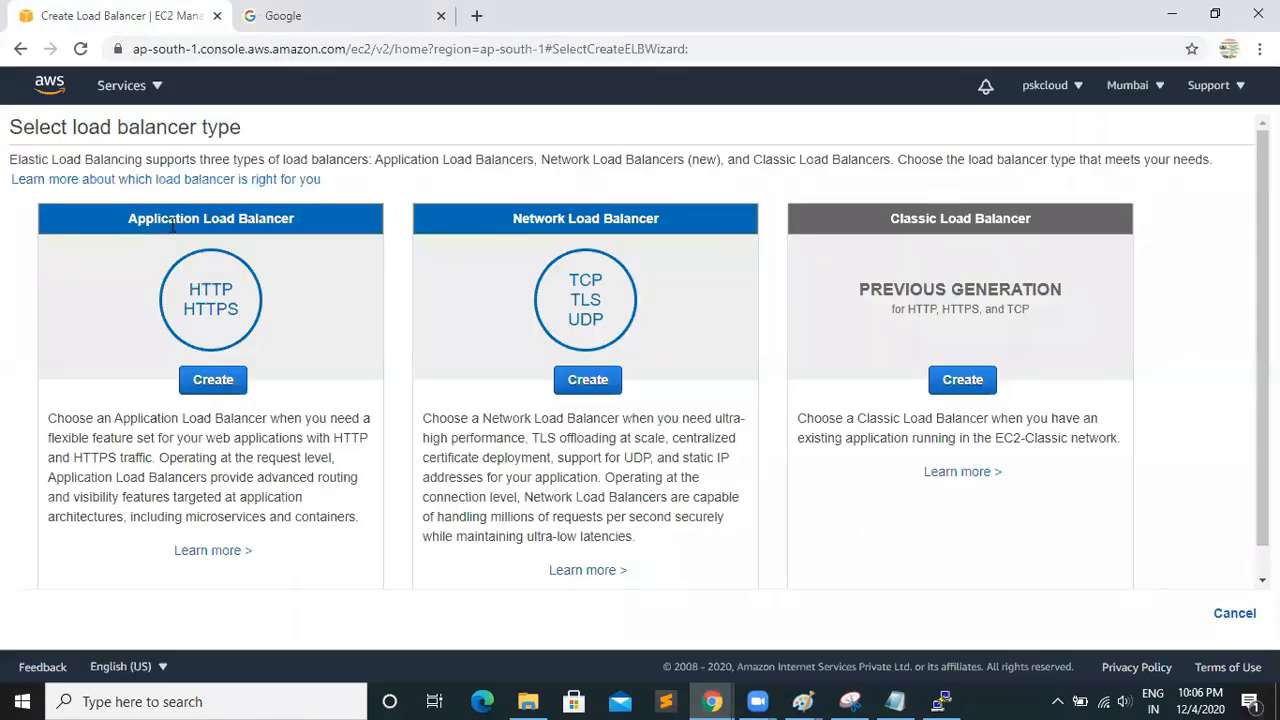
left_click(150, 86)
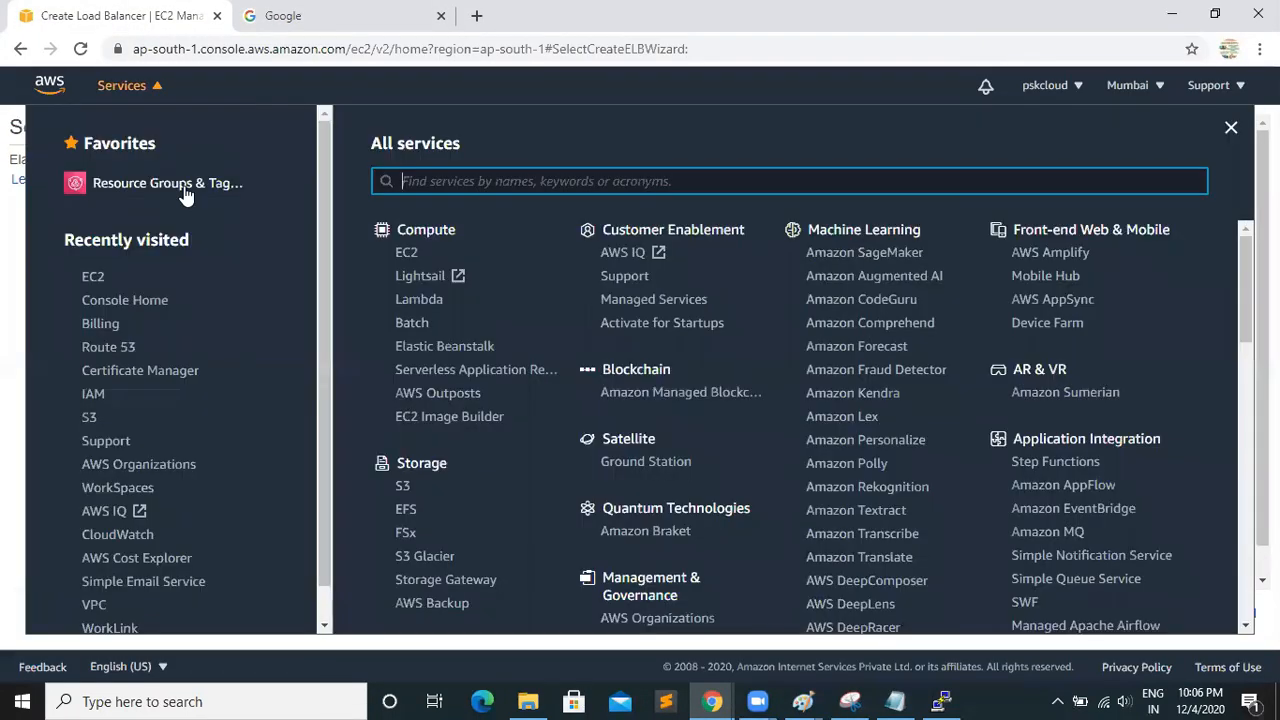
left_click(406, 252)
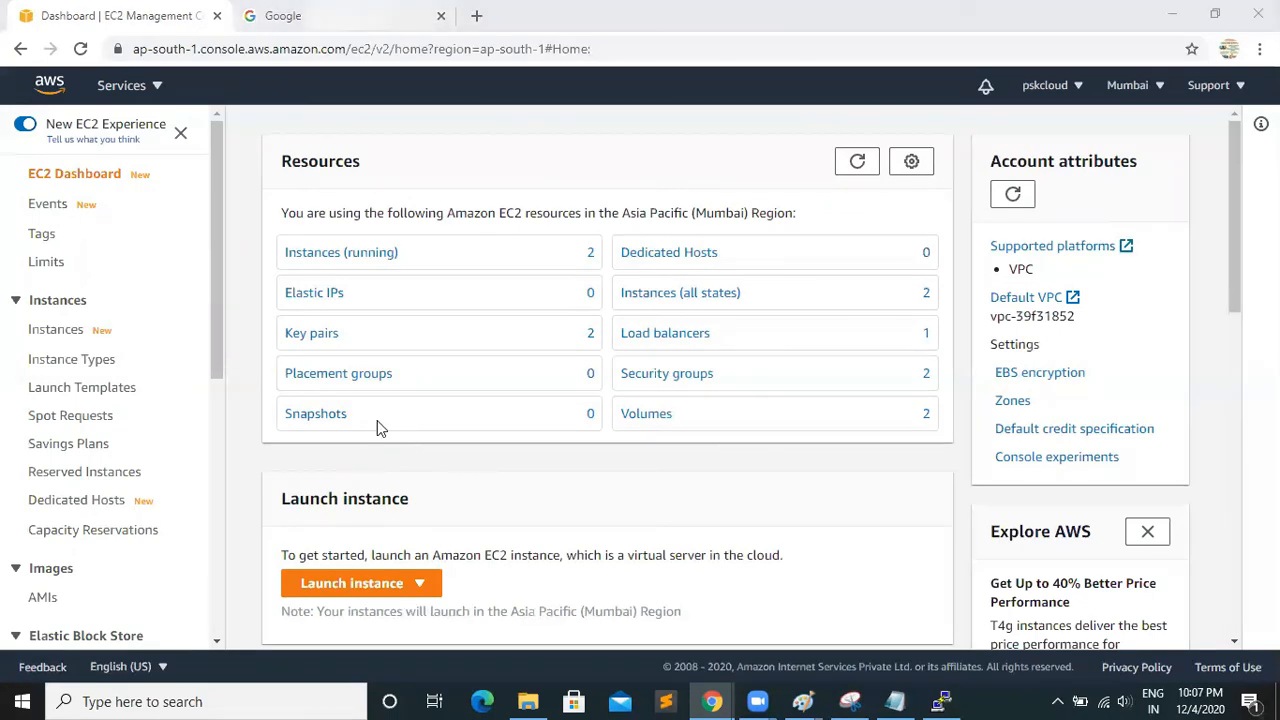
Close the Google page and end the SSH terminal session, confirming its exit
key("ctrl+Tab")
key("ctrl+w")
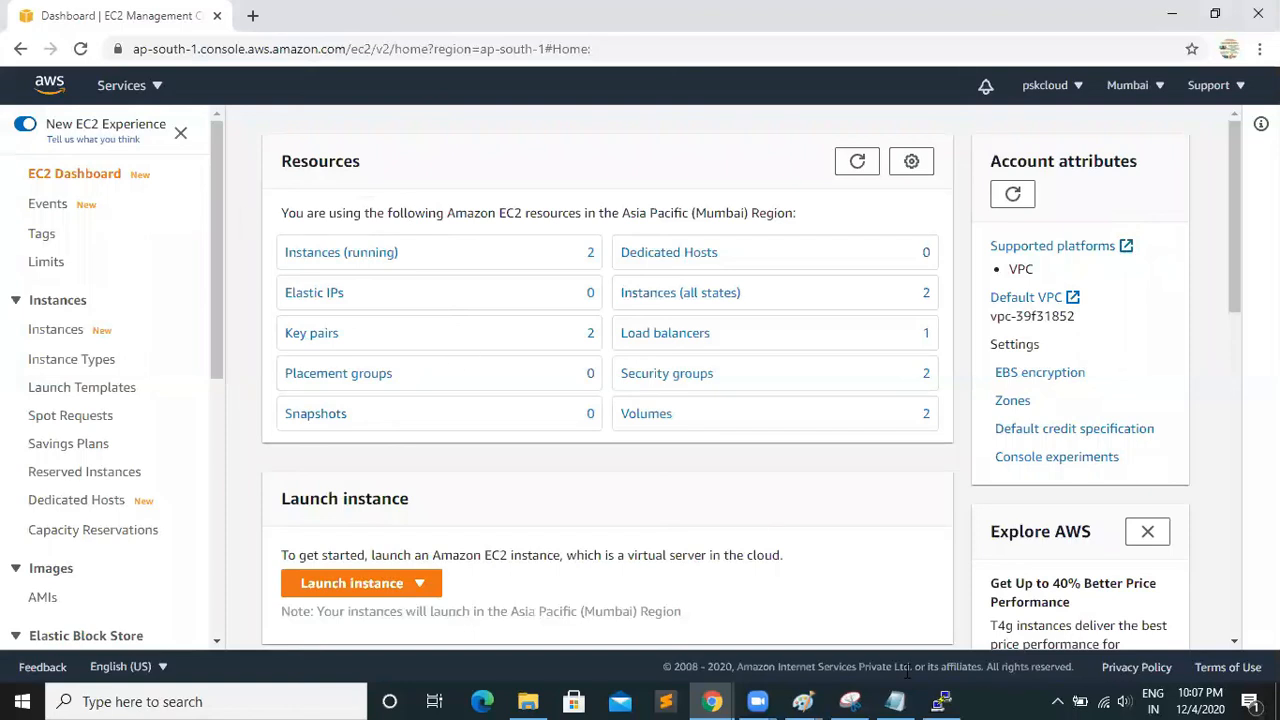
left_click(941, 701)
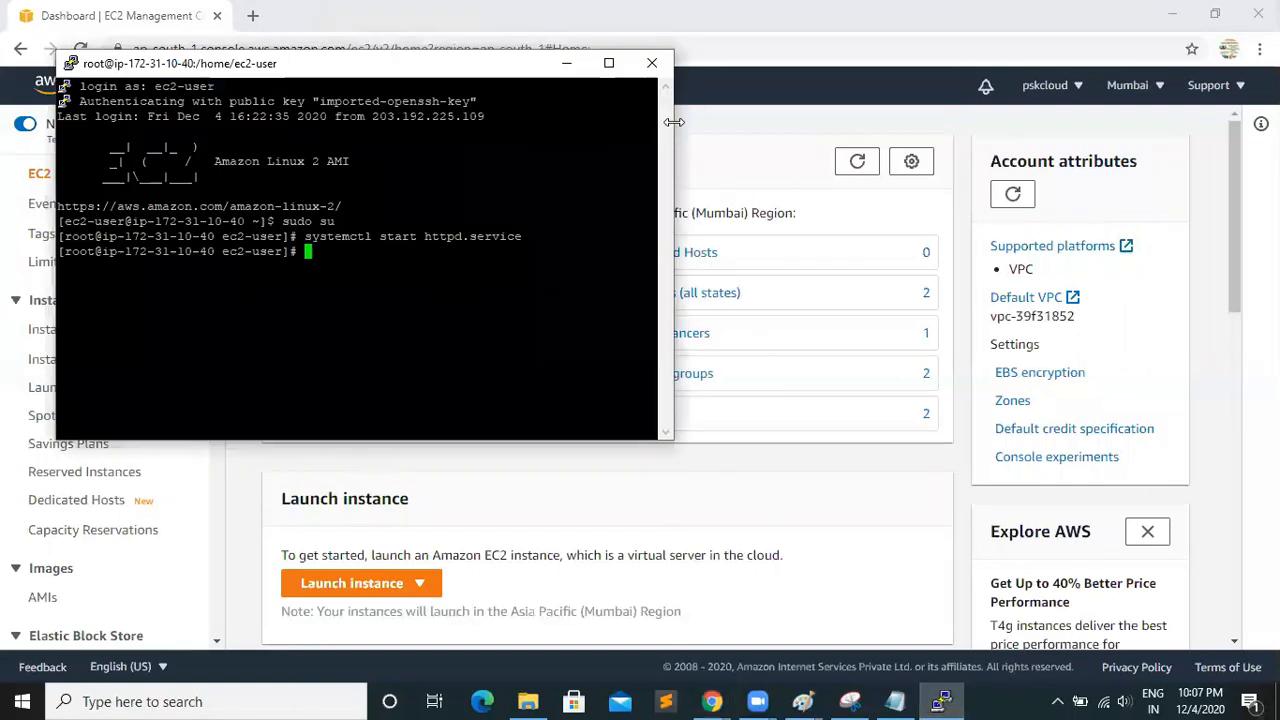
left_click(652, 63)
left_click(664, 419)
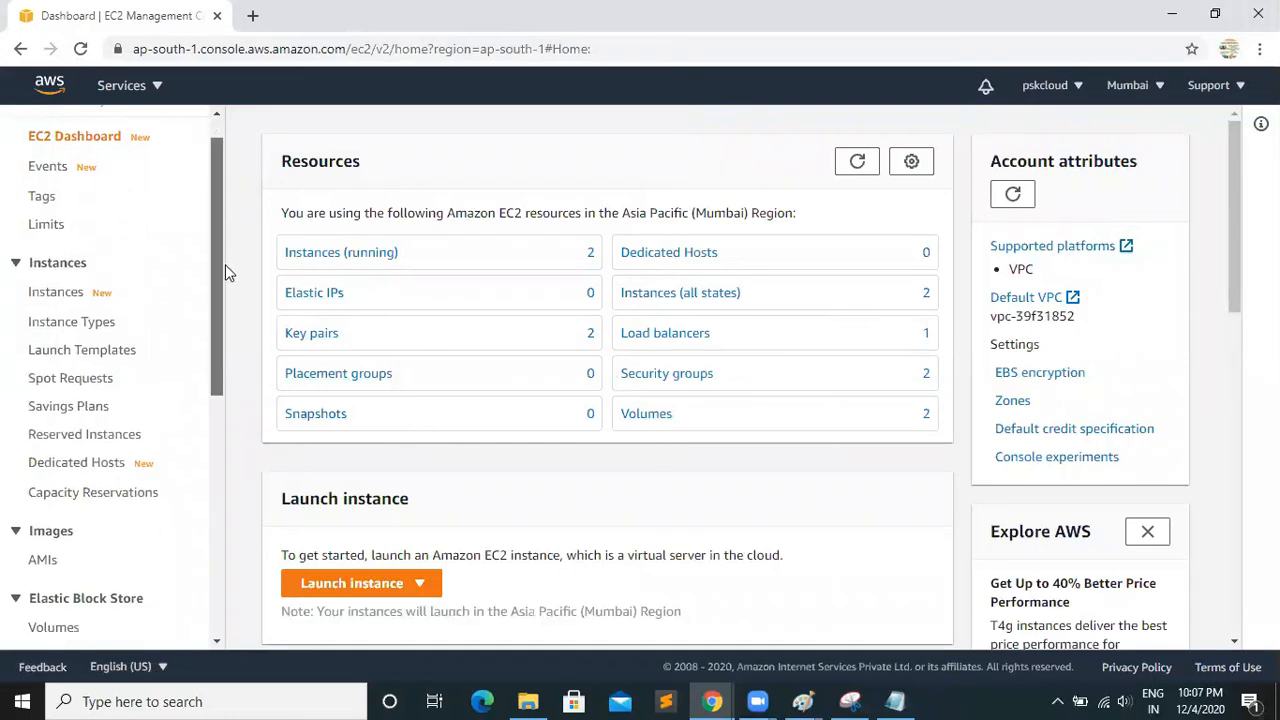
Open the load balancers list and show the instances registered with MyLB
left_click_drag(221, 179, 208, 517)
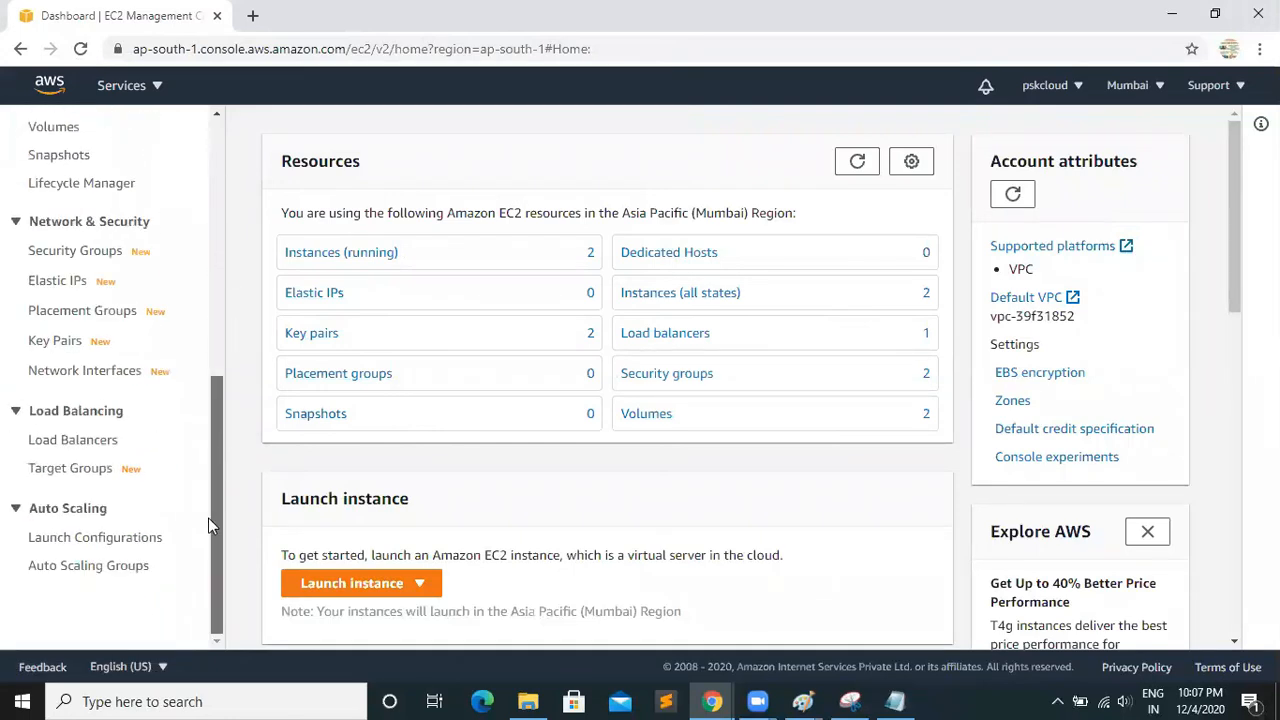
left_click(75, 440)
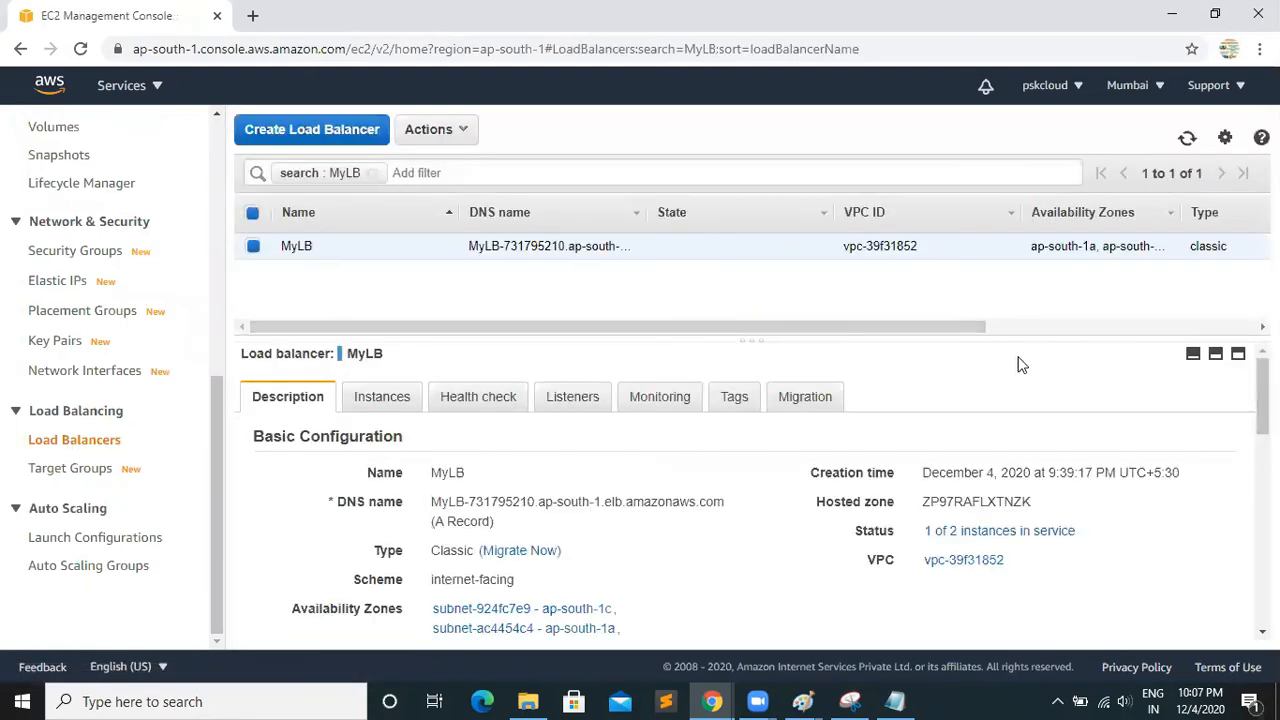
left_click(398, 400)
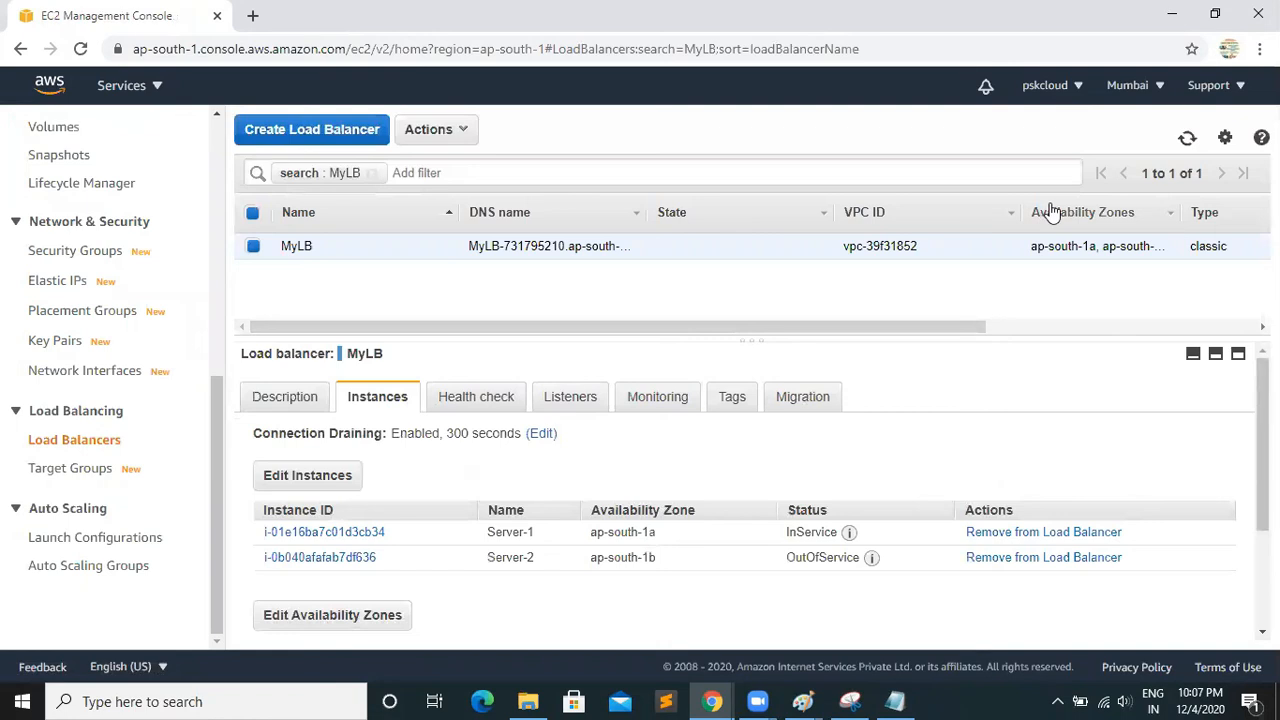
Refresh MyLB's instance list repeatedly to check Server-2's health status
left_click(1187, 140)
left_click(1187, 140)
left_click(1187, 140)
left_click(1188, 142)
left_click(1188, 142)
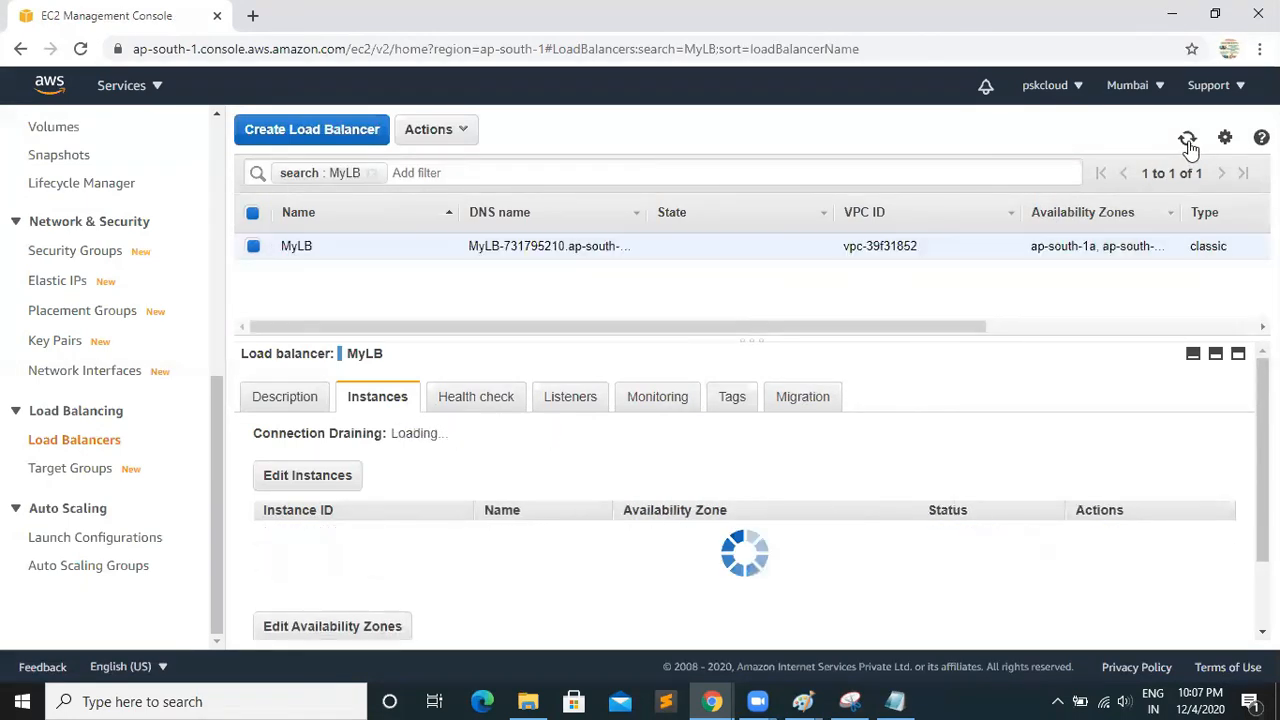
left_click(1188, 142)
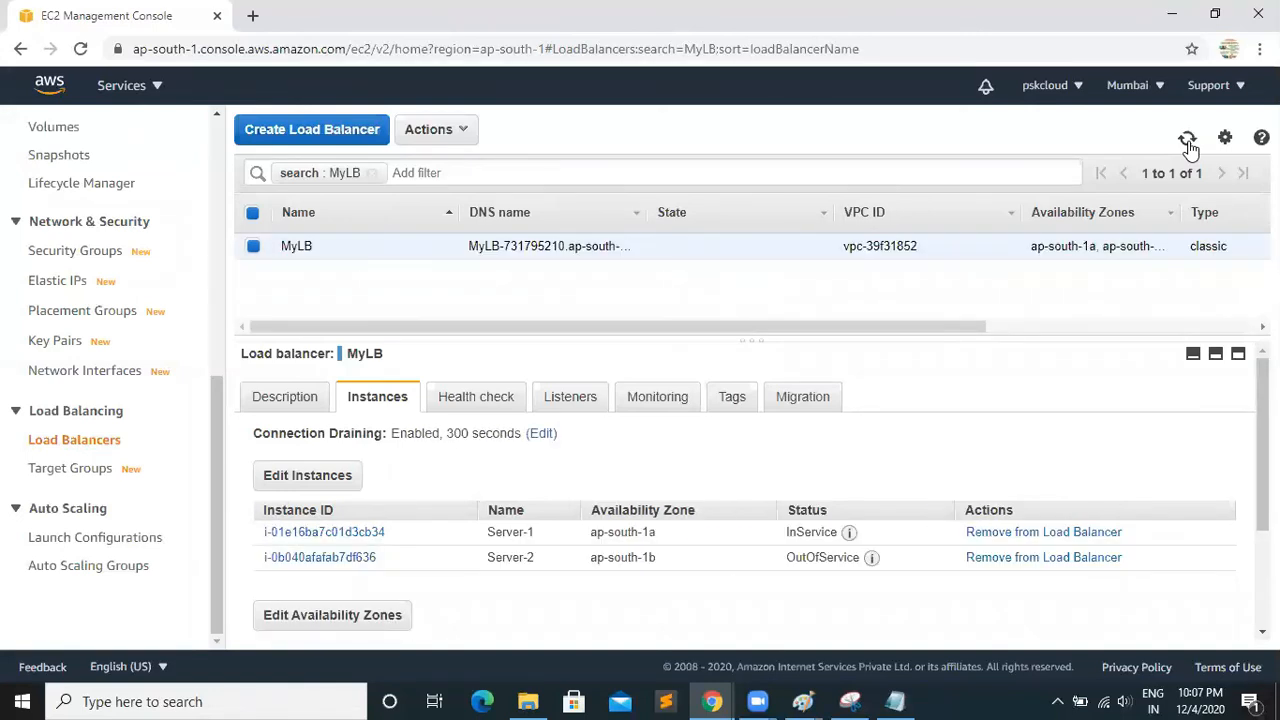
left_click(1188, 142)
left_click(1186, 142)
left_click(1186, 142)
left_click(1186, 142)
left_click(1186, 142)
Alternate between MyLB's description and instances details, refreshing them to recheck how many instances are in service
left_click(293, 400)
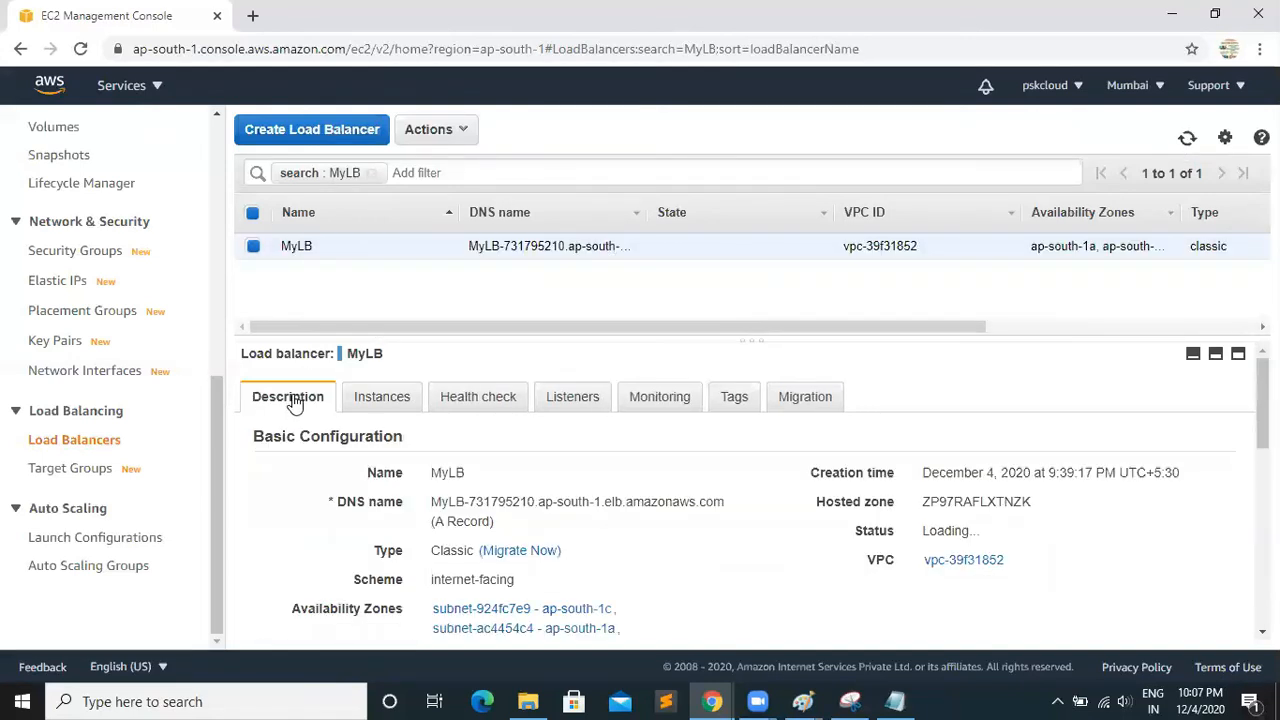
left_click(386, 398)
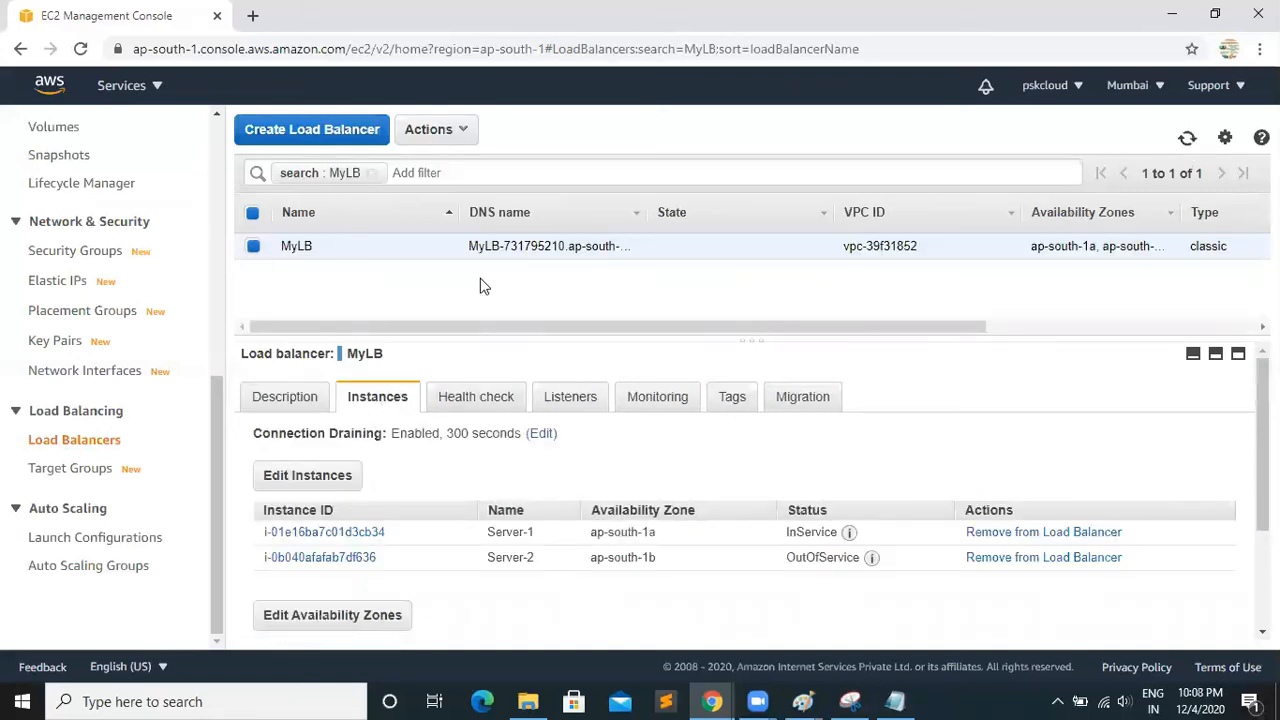
left_click(285, 397)
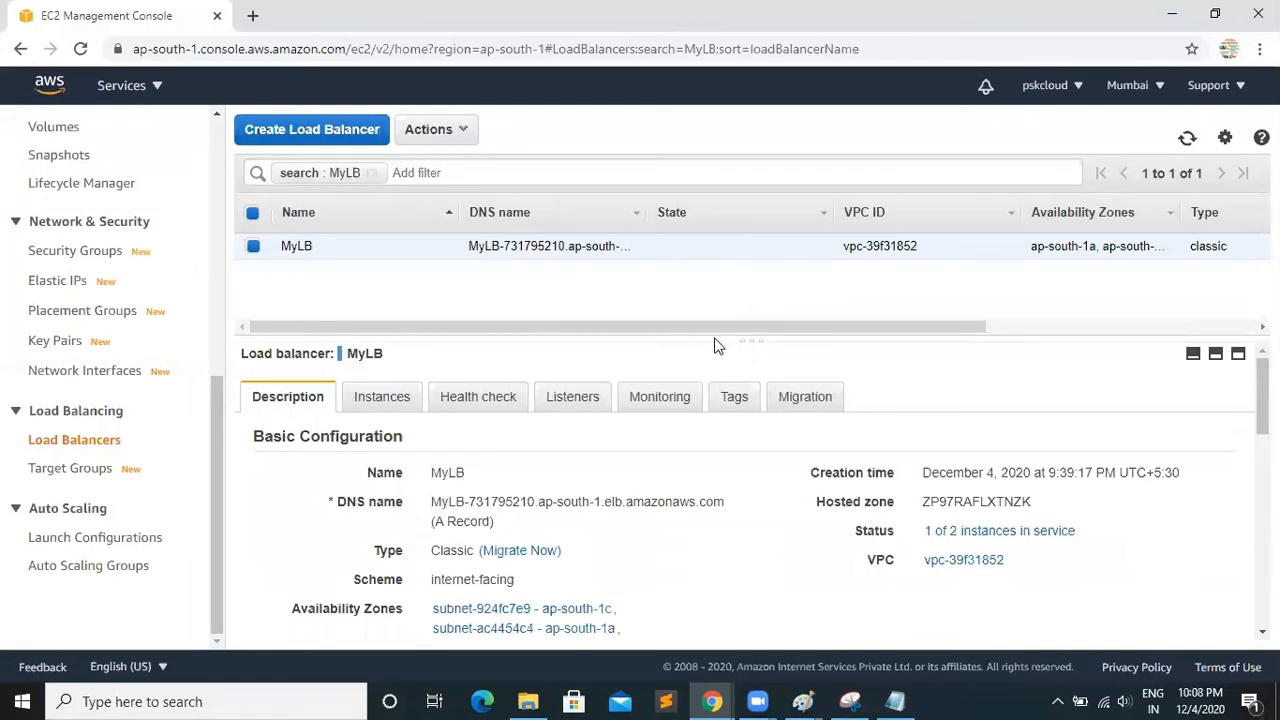
left_click(1188, 141)
left_click(1188, 141)
left_click(372, 410)
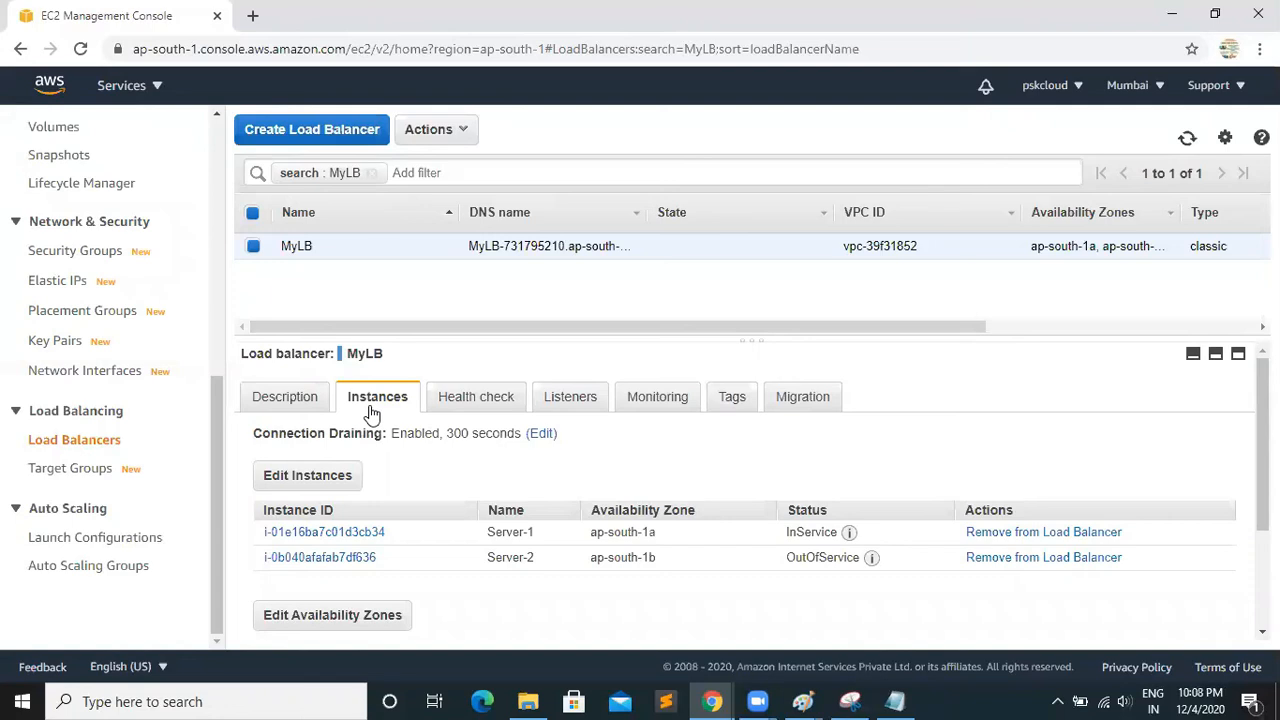
left_click(305, 402)
left_click(358, 402)
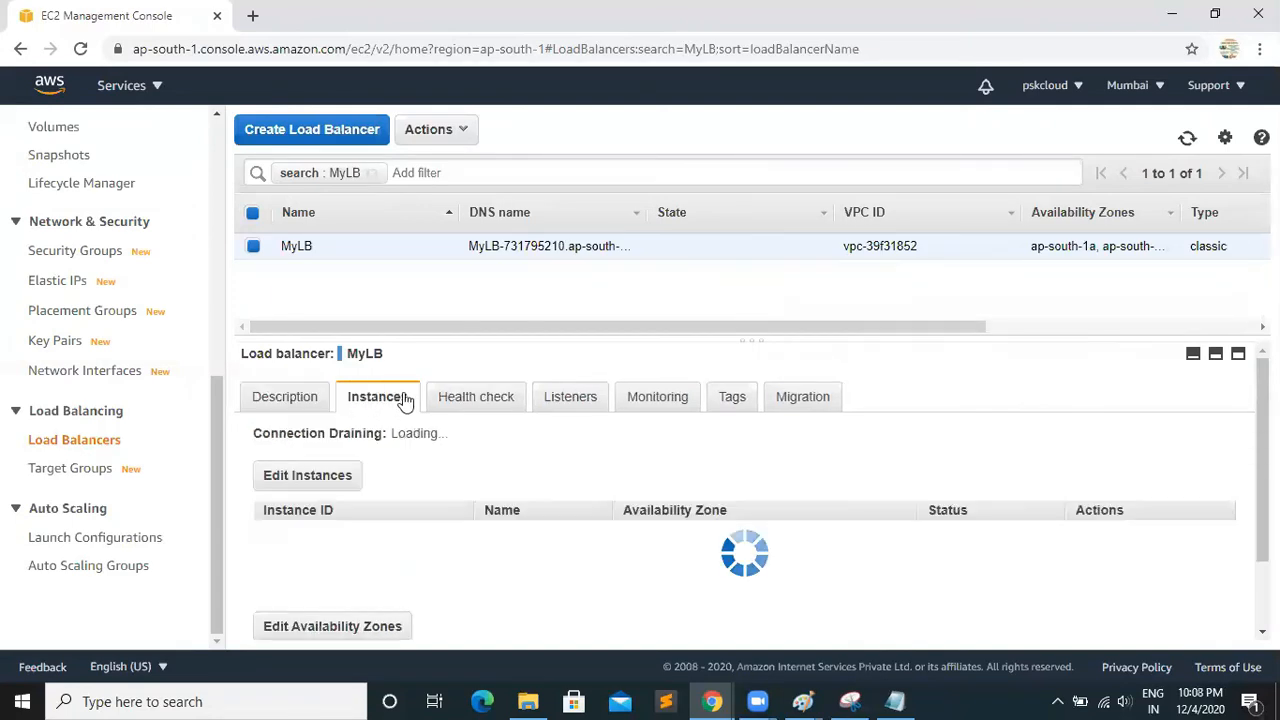
left_click(1187, 140)
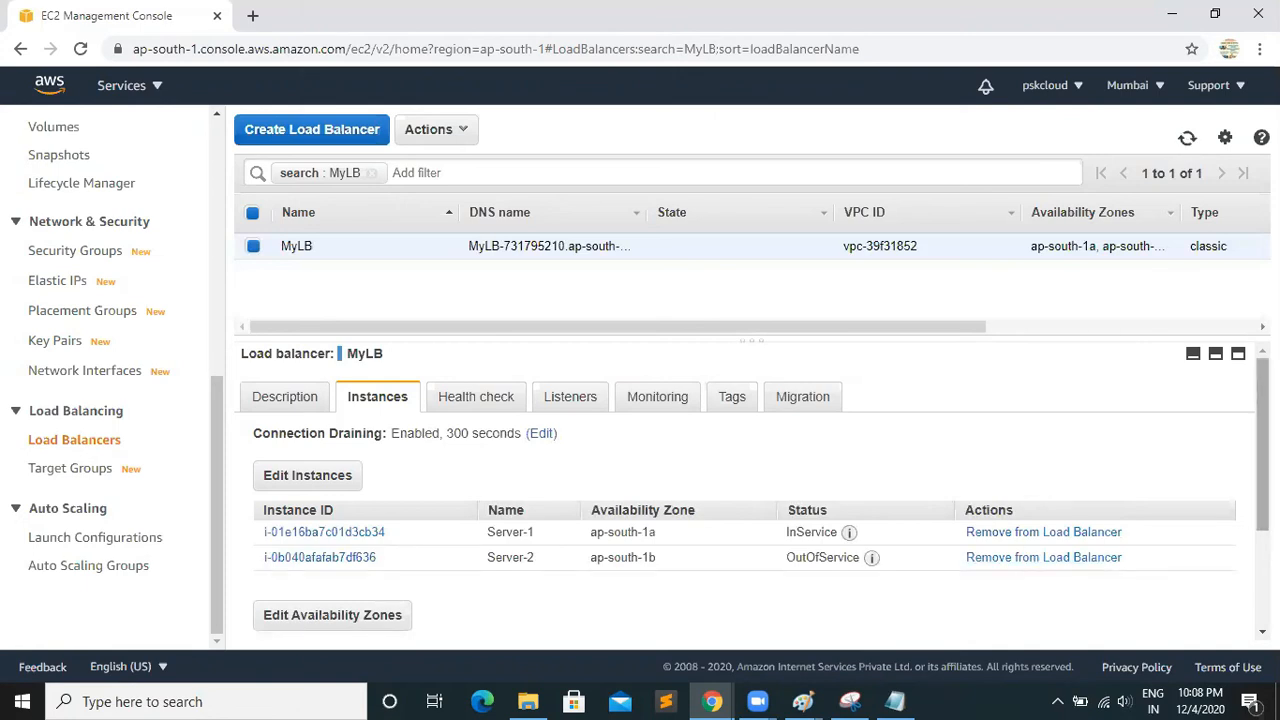
Remove Server-2 from the MyLB load balancer
scroll(1250, 500, "down", 1)
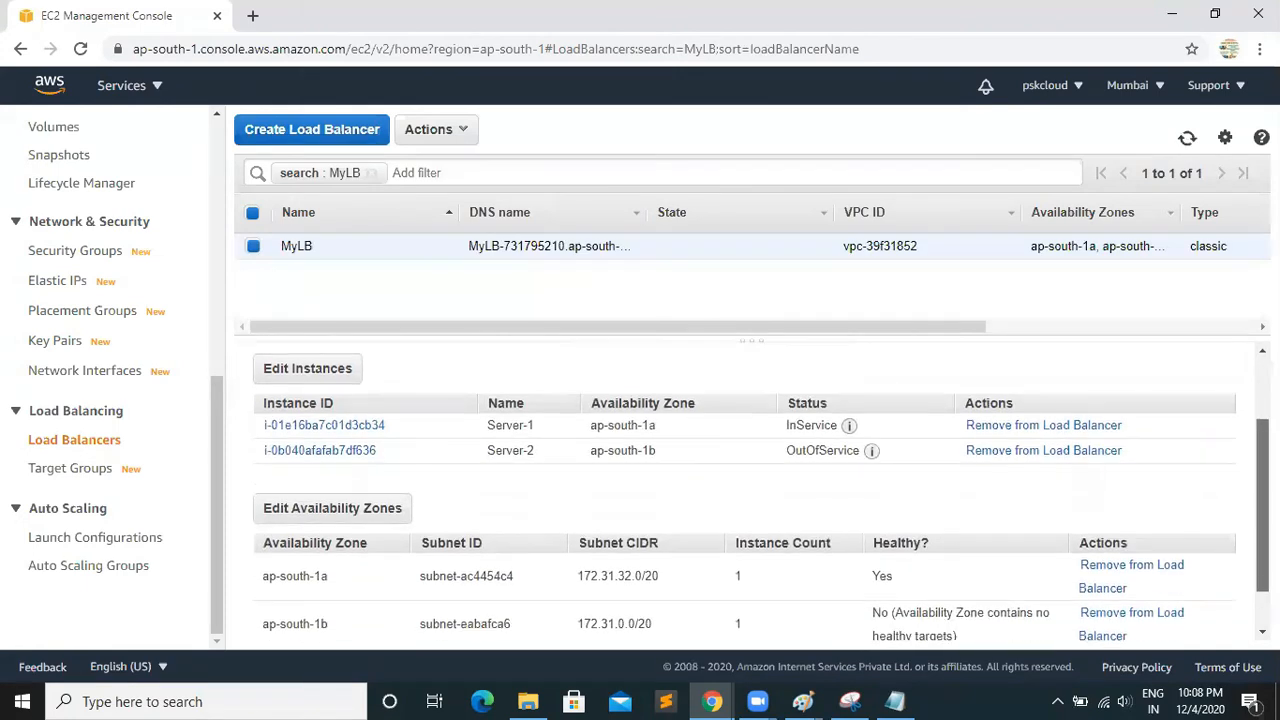
left_click(1016, 450)
left_click(972, 428)
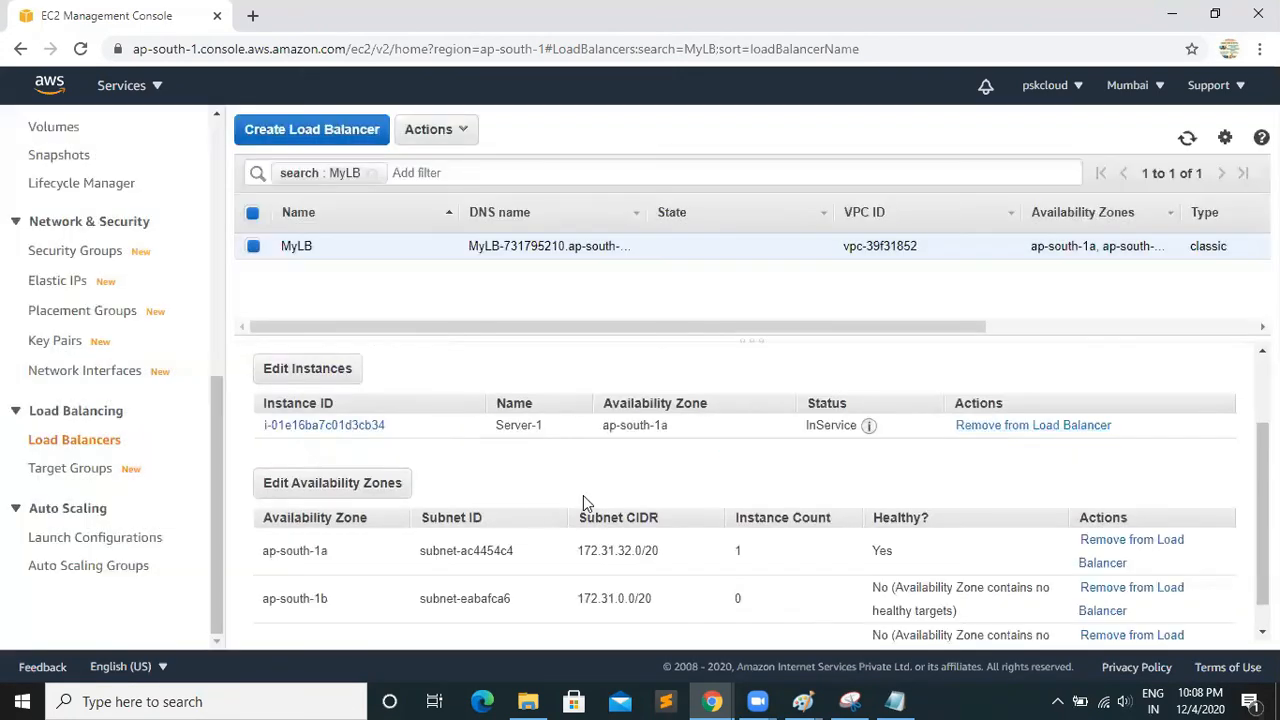
Add Server-2 back to MyLB's registered instances and save the change
left_click(308, 369)
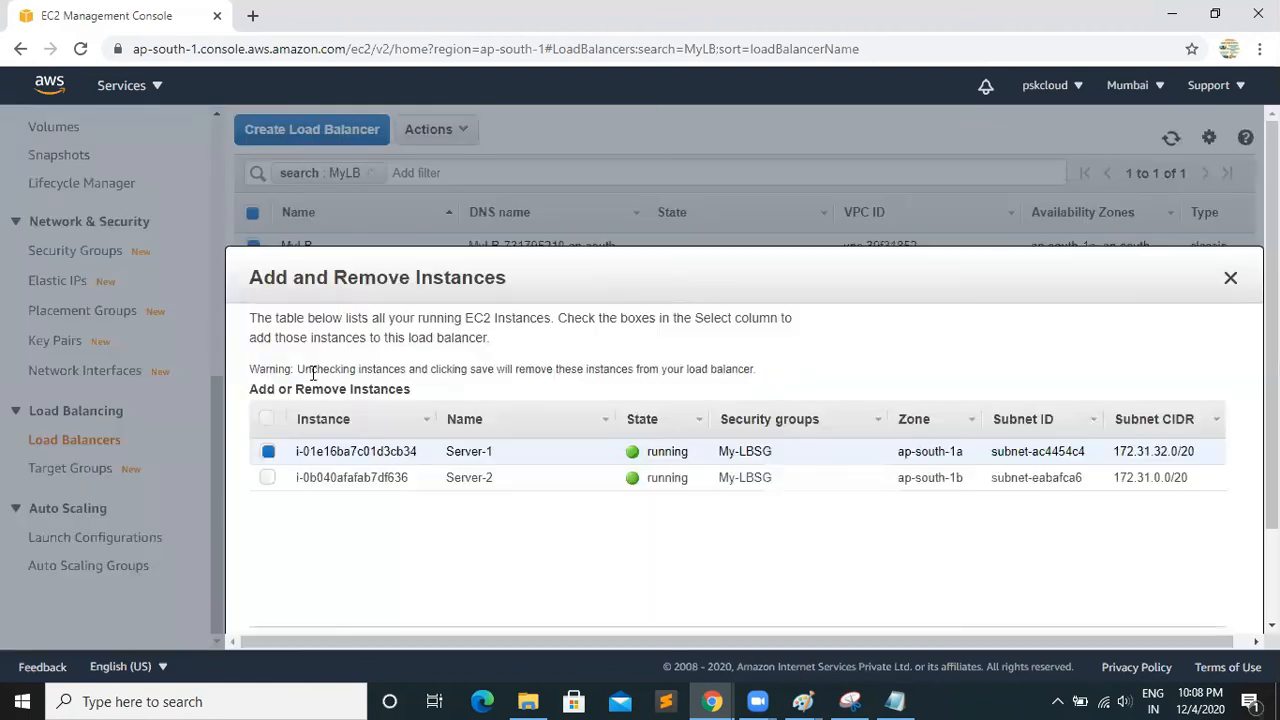
left_click(268, 477)
scroll(268, 477, "down", 2)
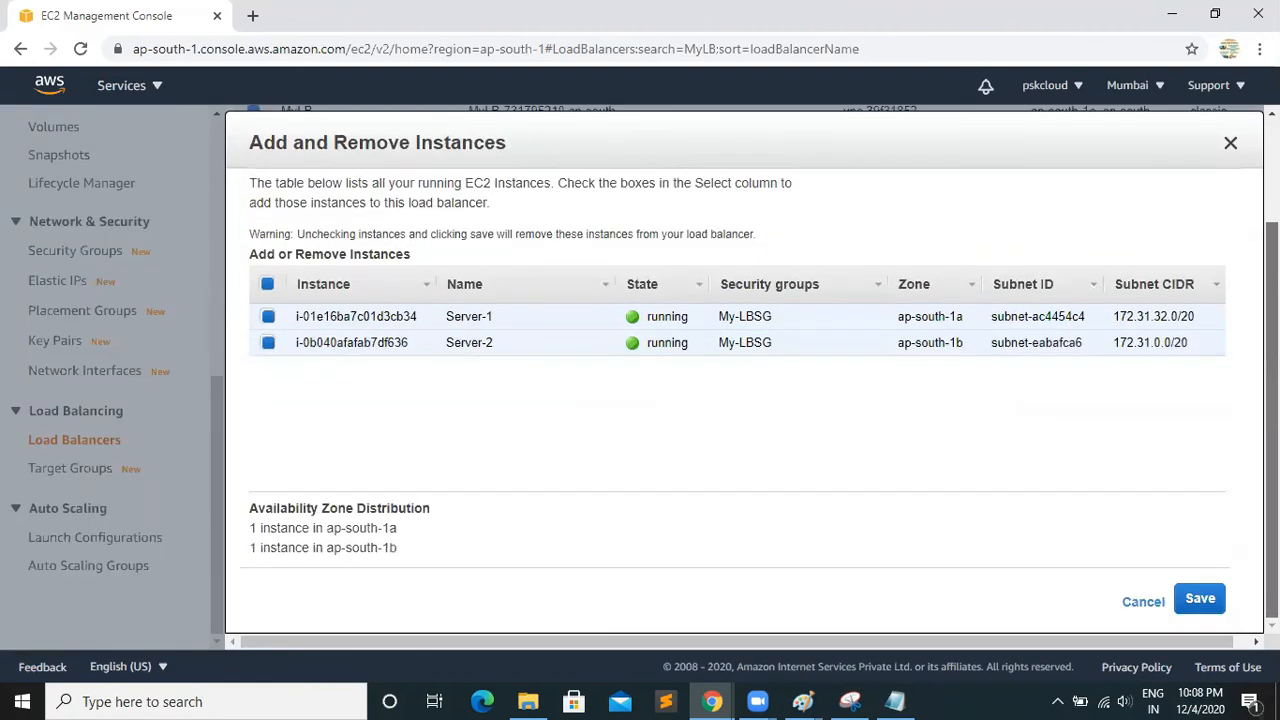
left_click(1200, 600)
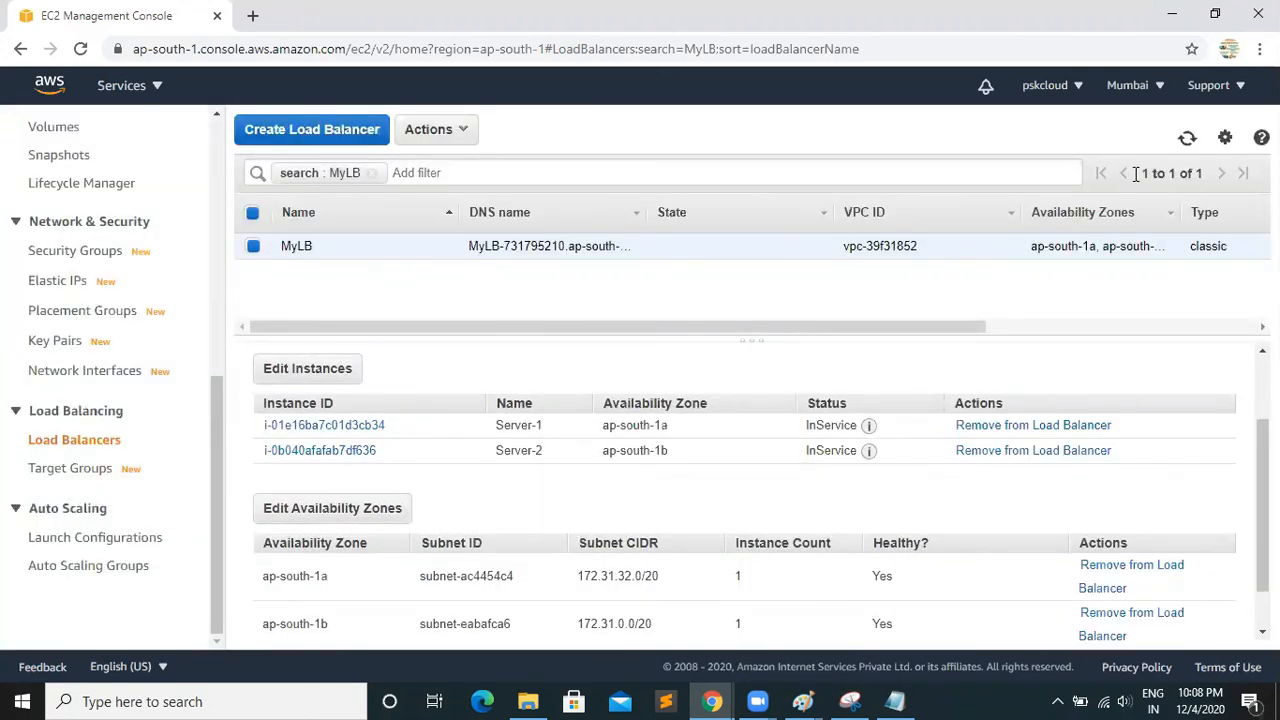
Refresh MyLB and review its overall status, both instances' health and the availability zones
left_click(1187, 139)
left_click_drag(1263, 505, 1263, 380)
left_click(290, 400)
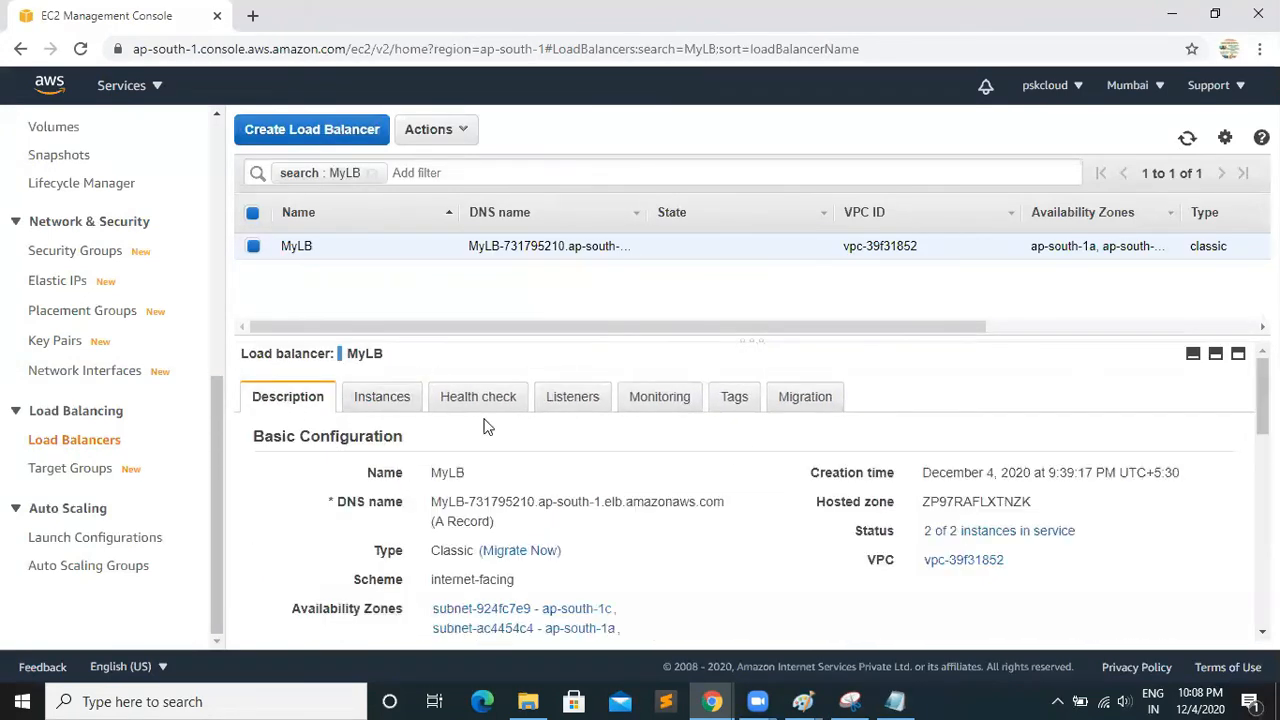
left_click(375, 398)
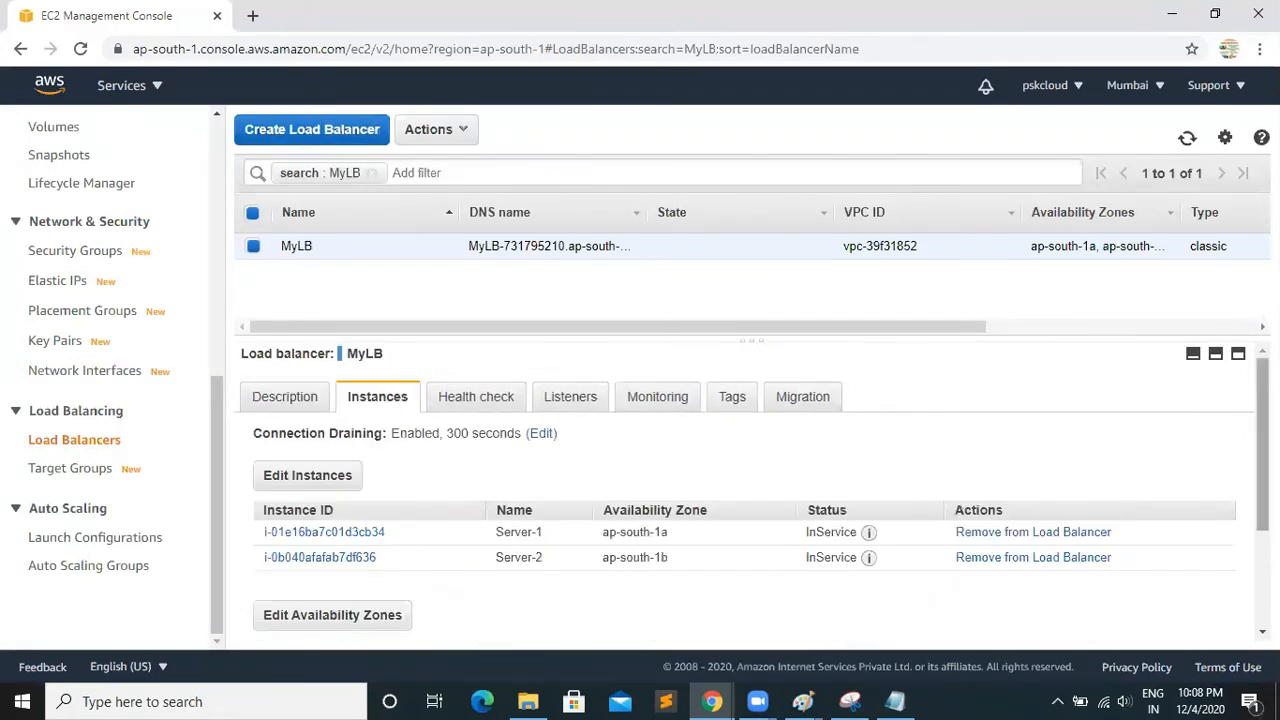
scroll(1100, 476, "down", 2)
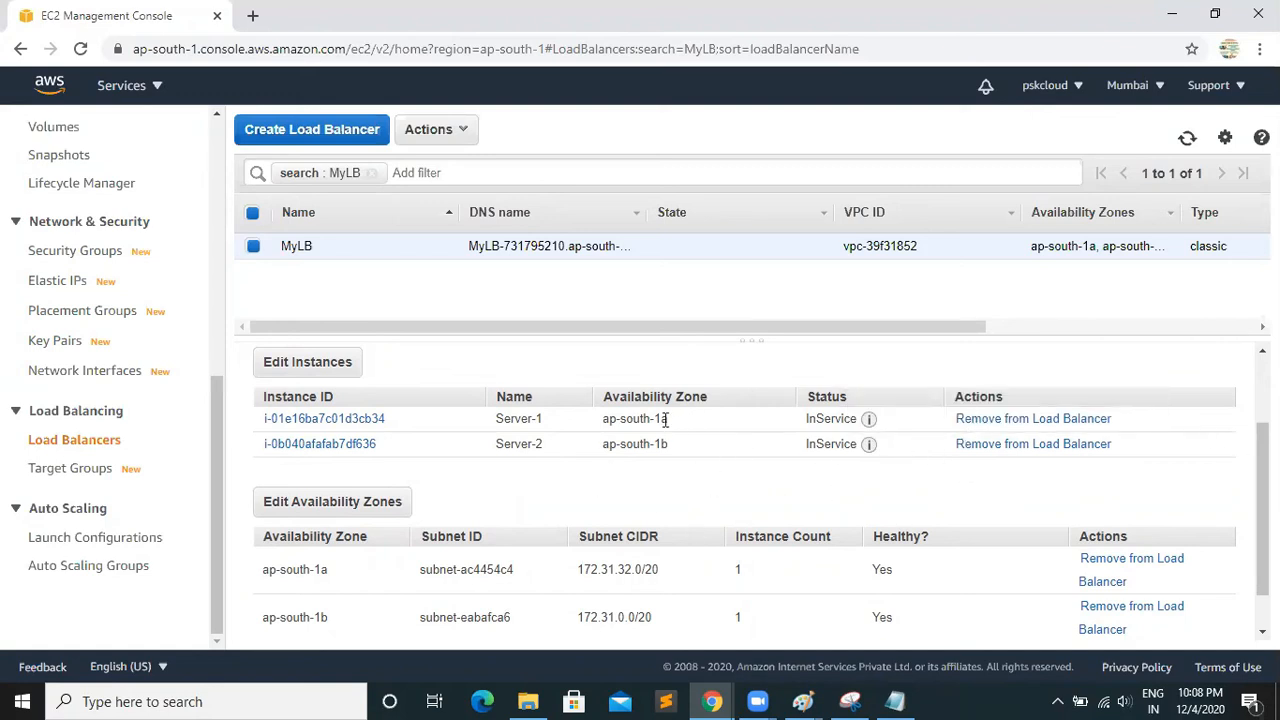
scroll(745, 490, "up", 2)
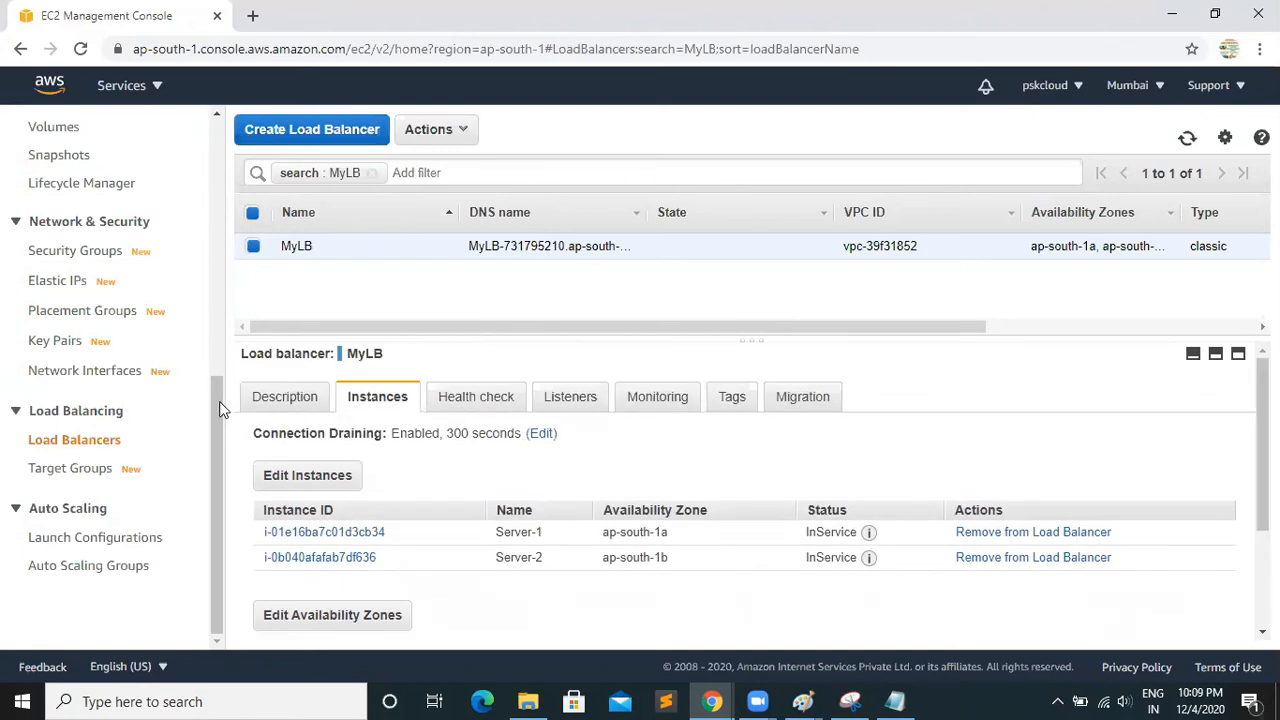
Check the resource overview on the EC2 dashboard
scroll(203, 246, "up", 5)
left_click(72, 175)
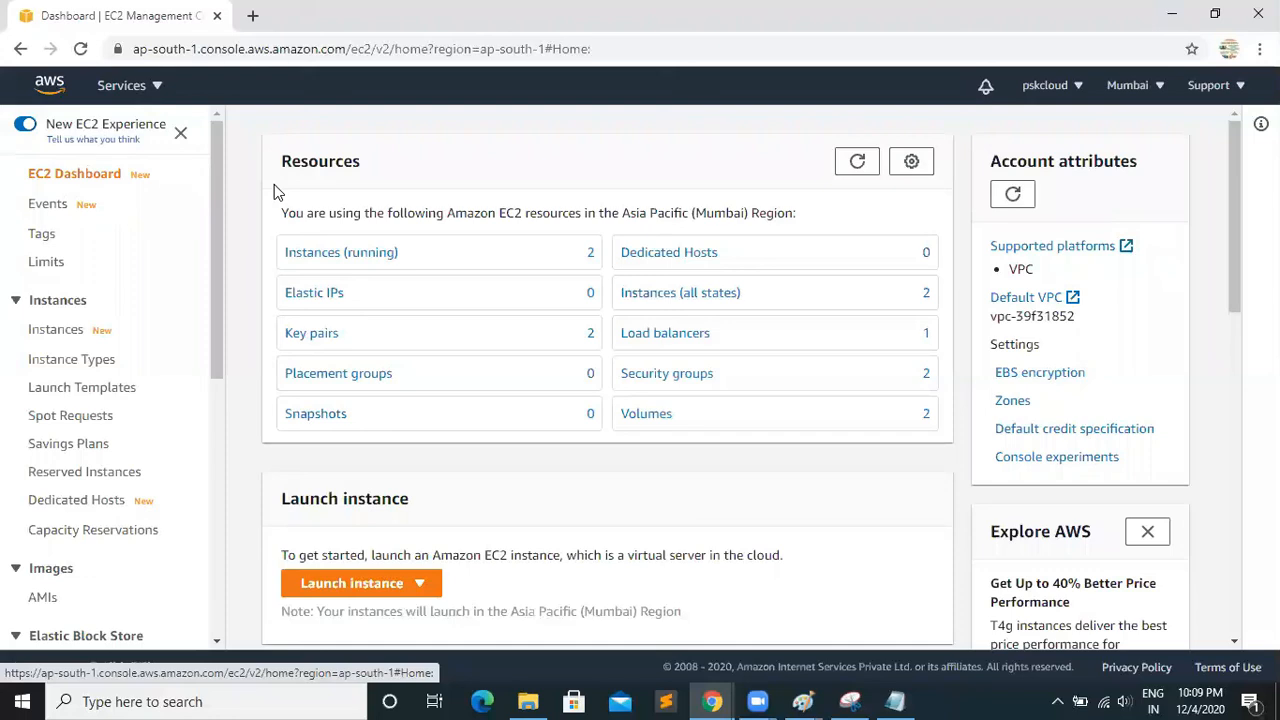
scroll(212, 578, "down", 5)
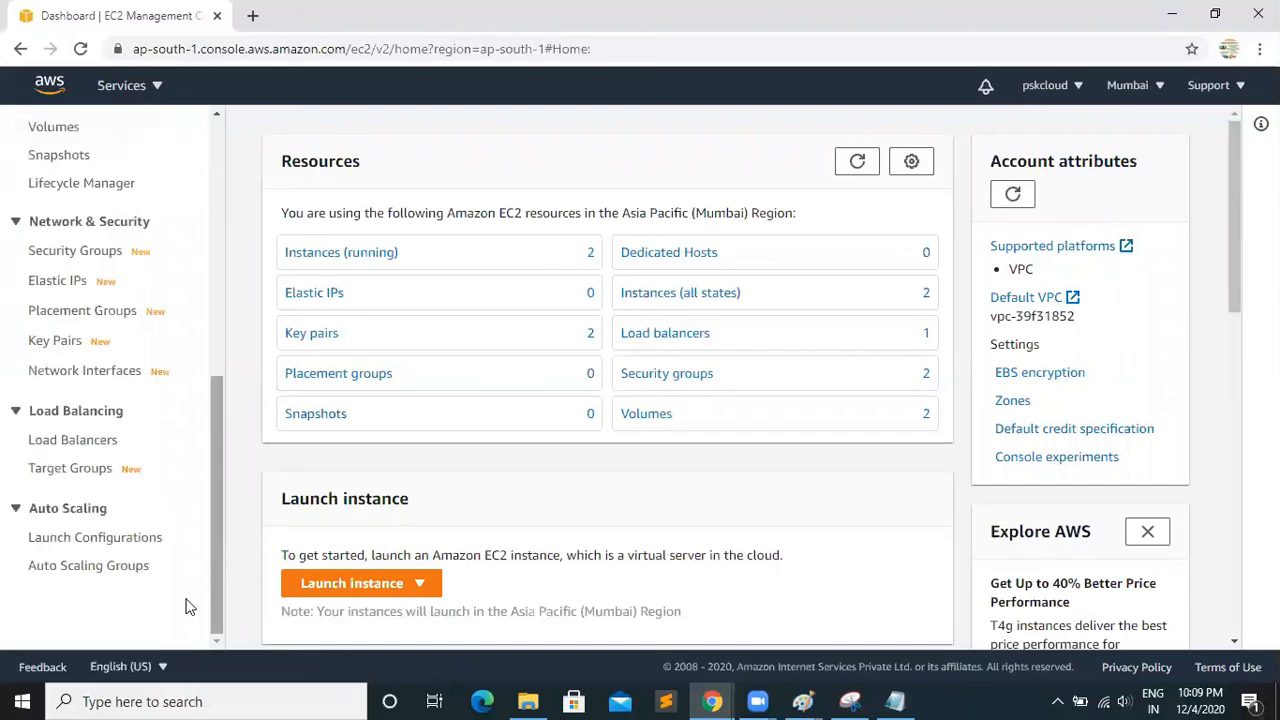
Remove Server-2 and Server-1 from the MyLB load balancer's registered instances
left_click(100, 444)
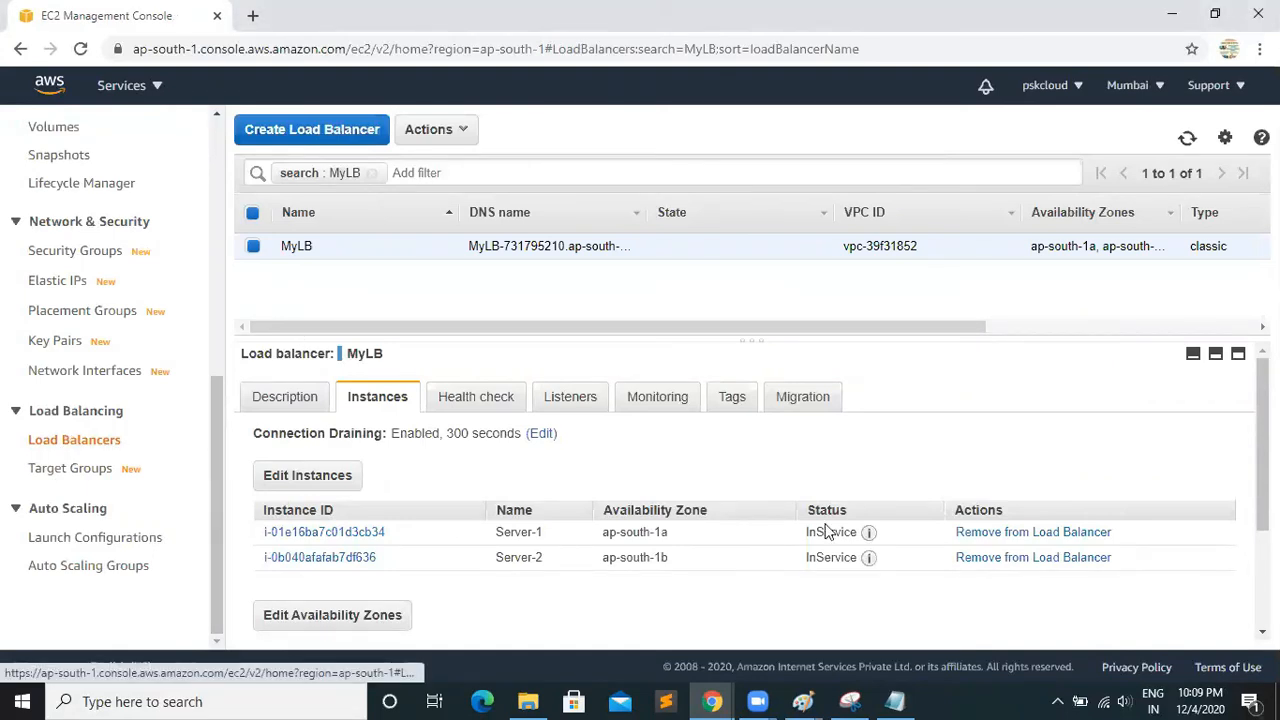
scroll(1010, 500, "down", 1)
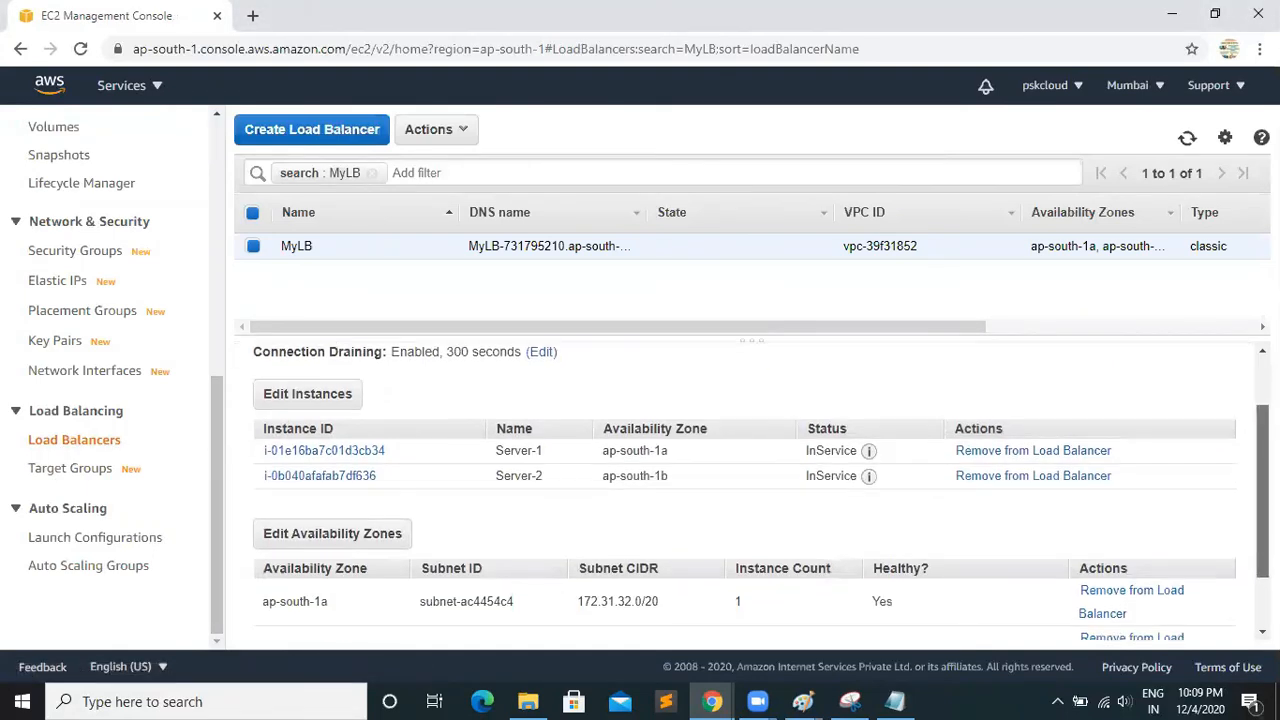
left_click(995, 477)
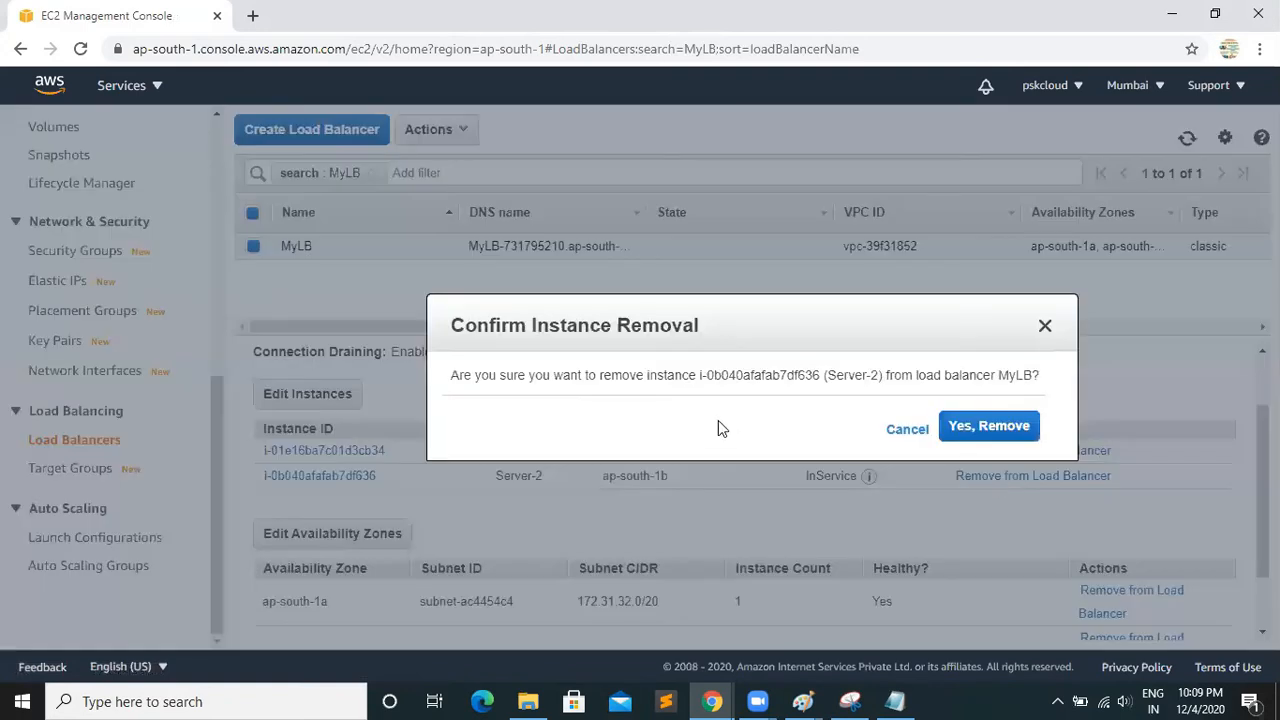
left_click(988, 428)
left_click(995, 452)
left_click(991, 429)
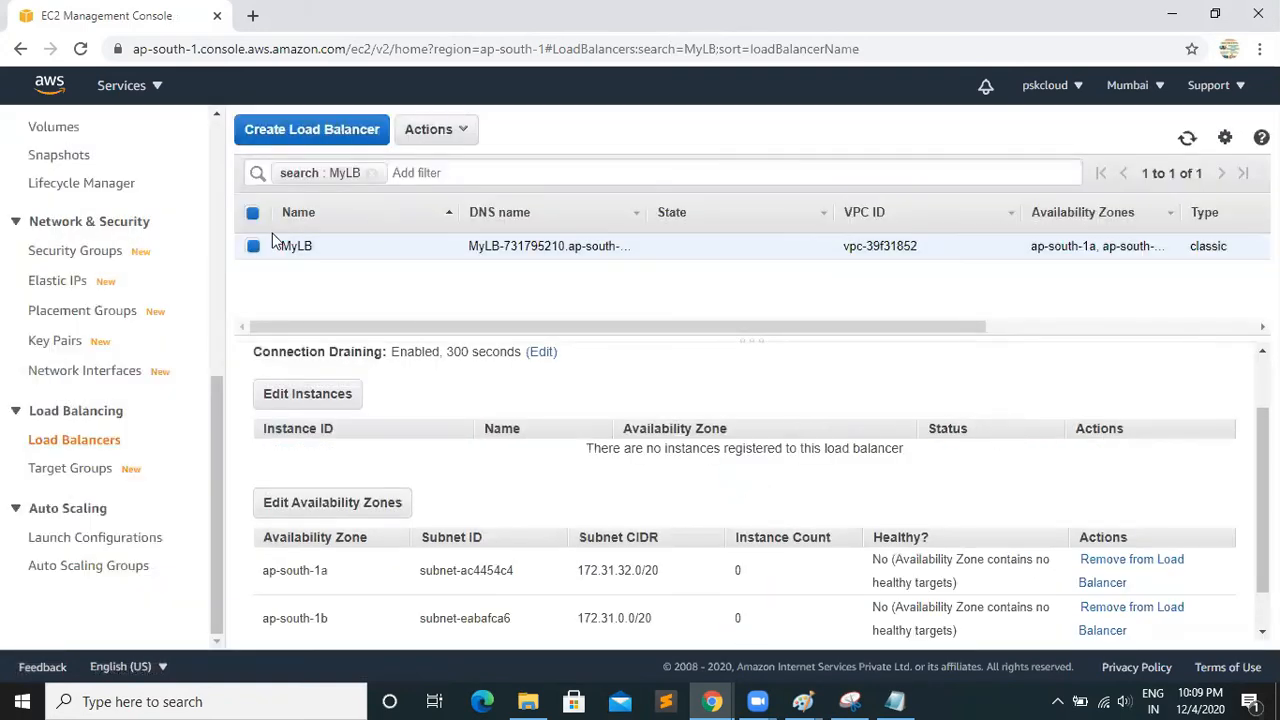
Delete the MyLB load balancer
left_click(256, 246)
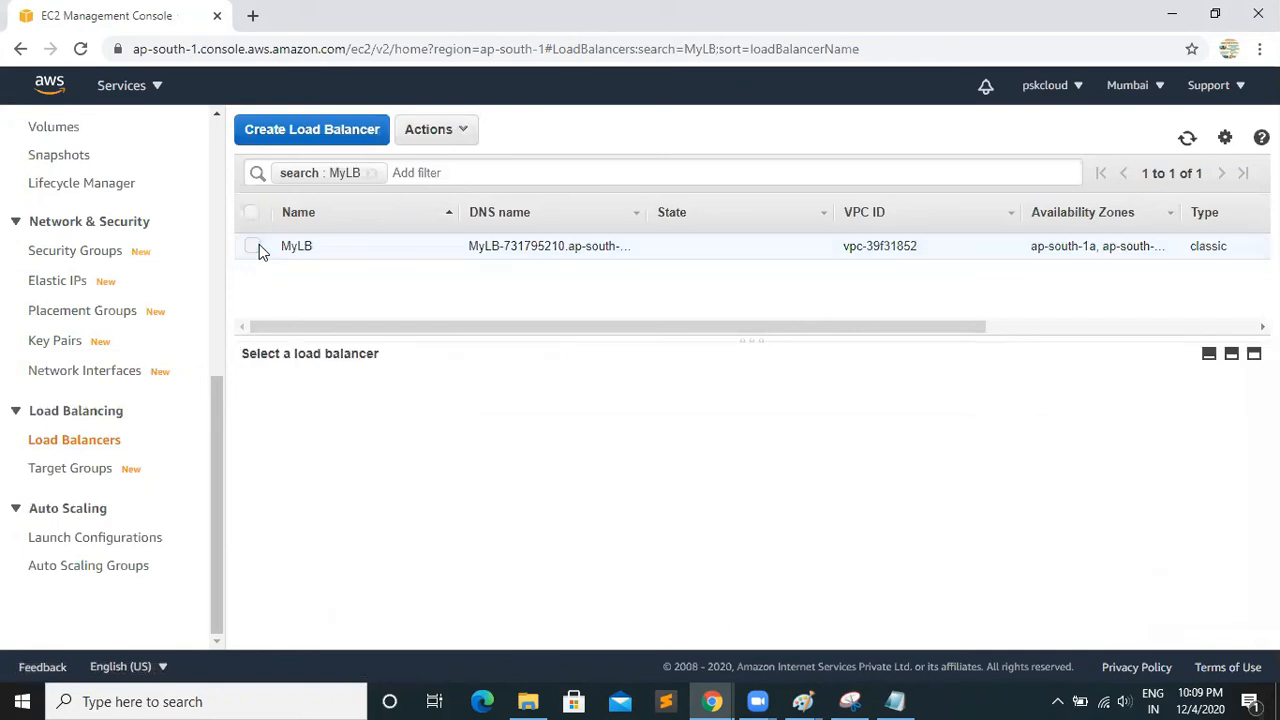
left_click(256, 246)
left_click(462, 131)
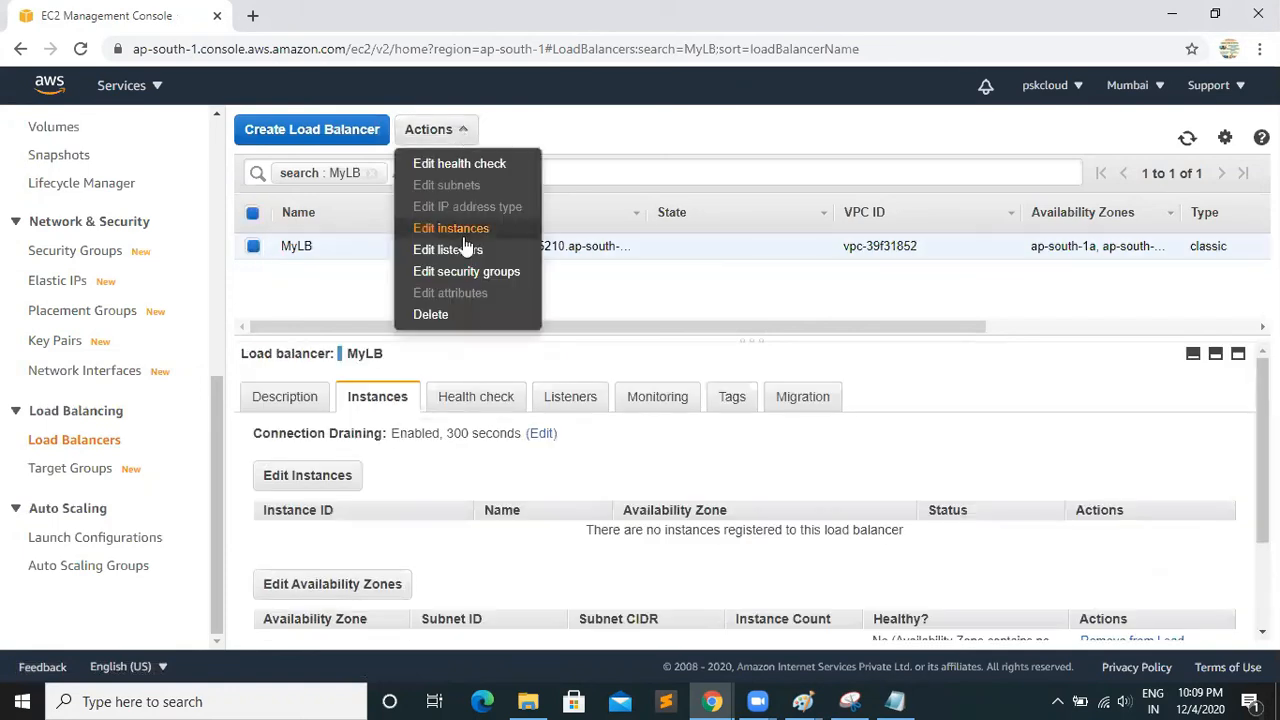
left_click(446, 315)
left_click(890, 451)
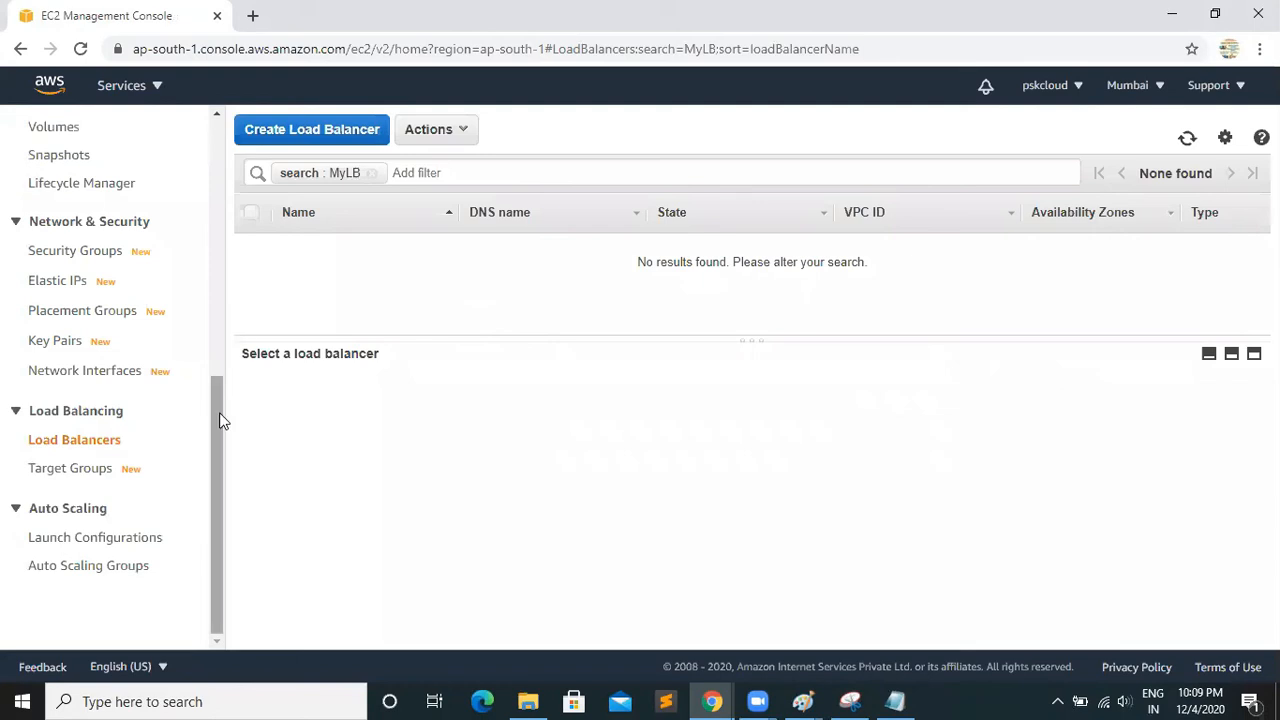
List the EC2 instances without the running-state filter and terminate both Server-1 and Server-2
left_click_drag(222, 418, 221, 135)
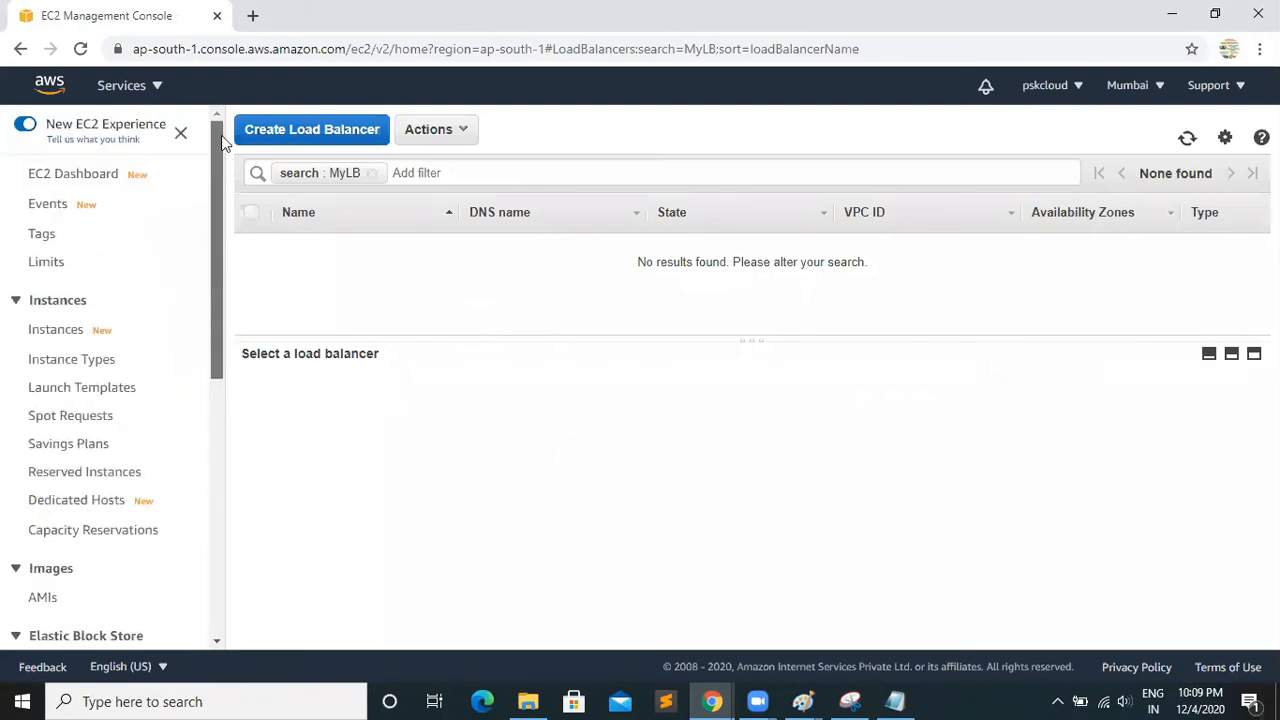
left_click(70, 188)
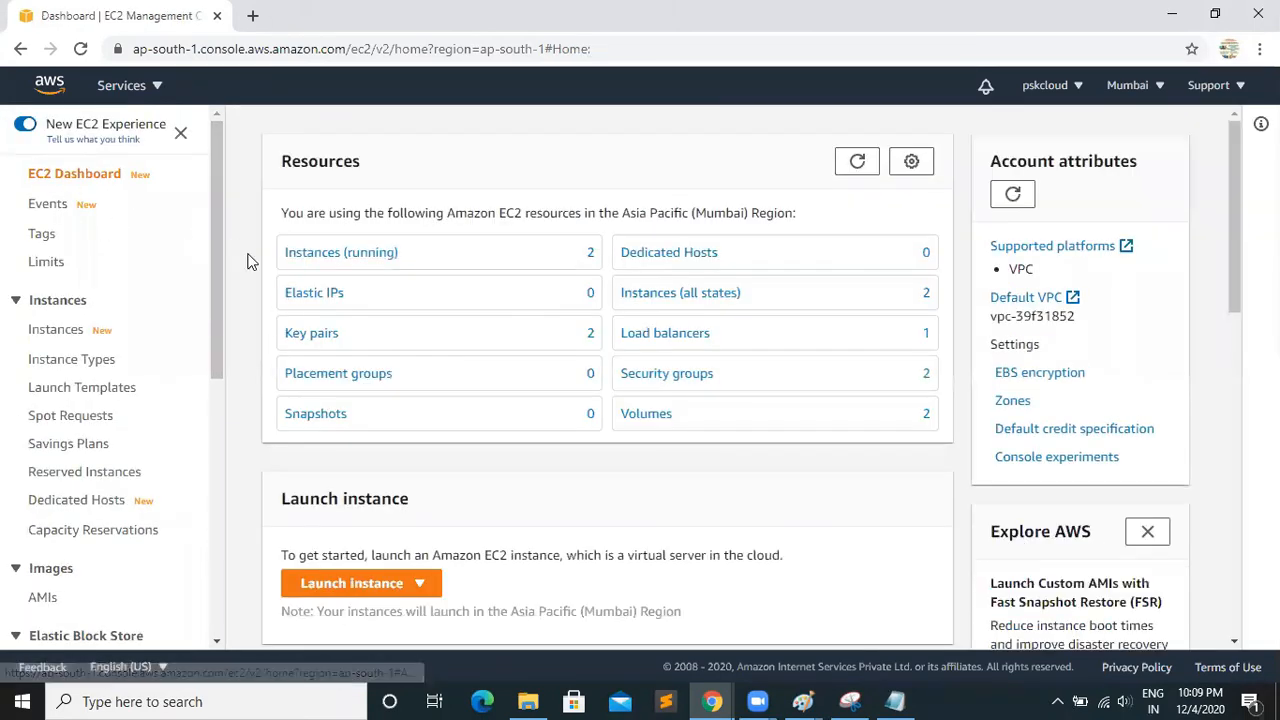
left_click(337, 255)
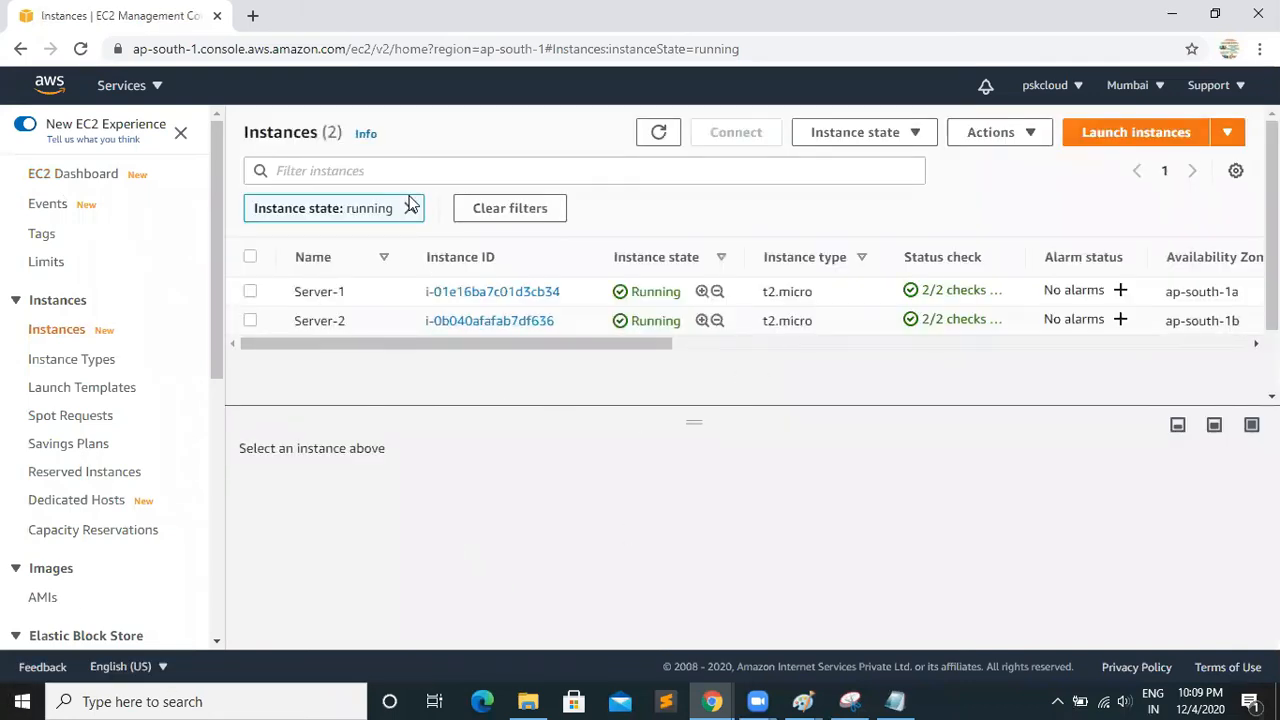
left_click(410, 208)
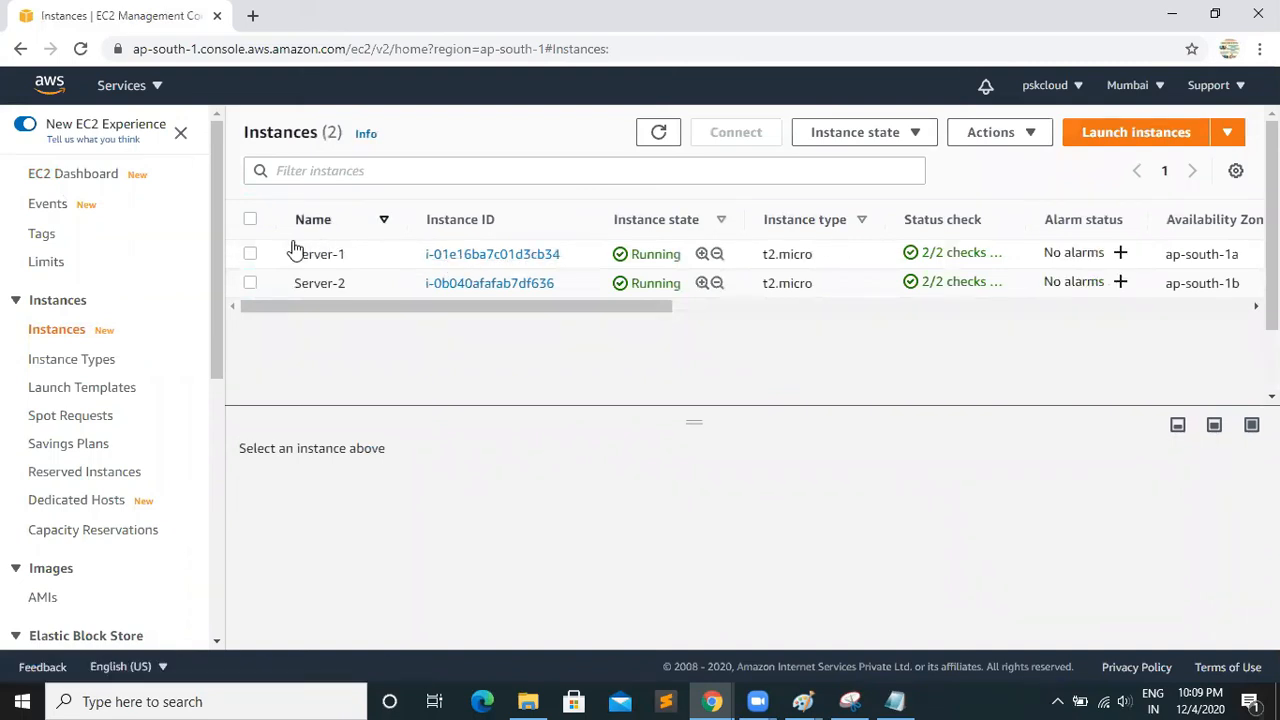
left_click(252, 254)
left_click(250, 284)
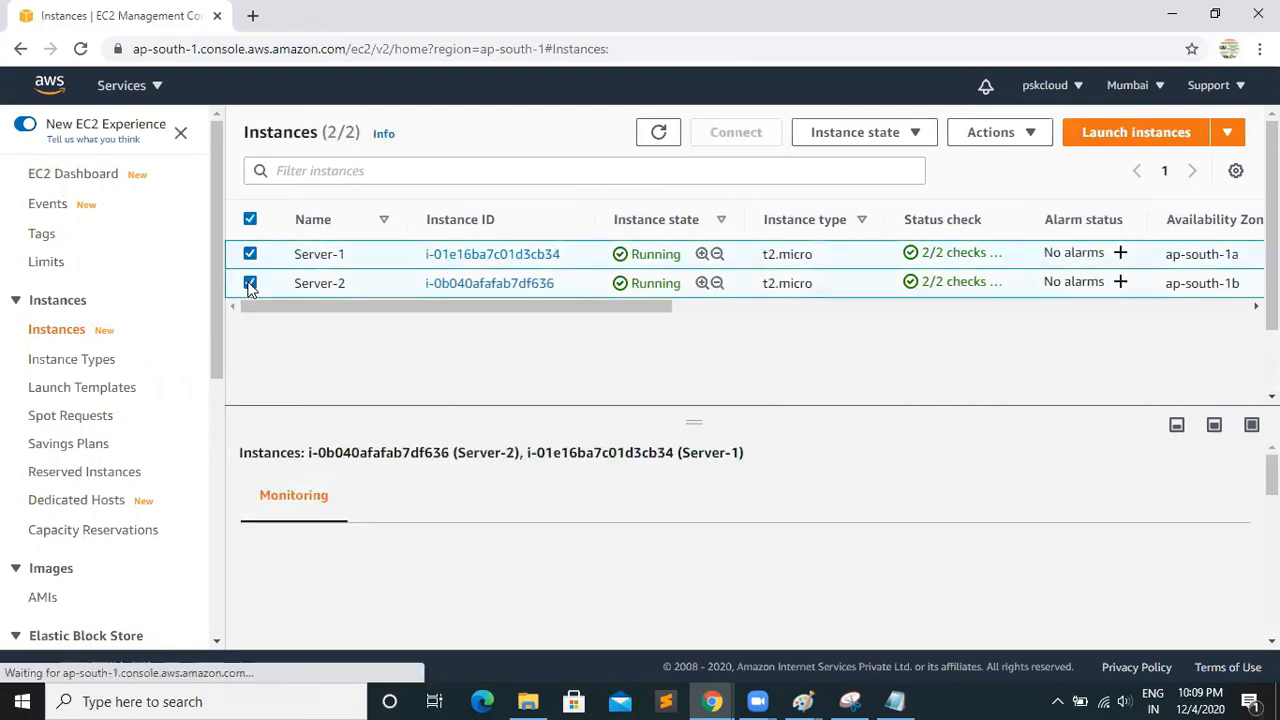
left_click(1030, 136)
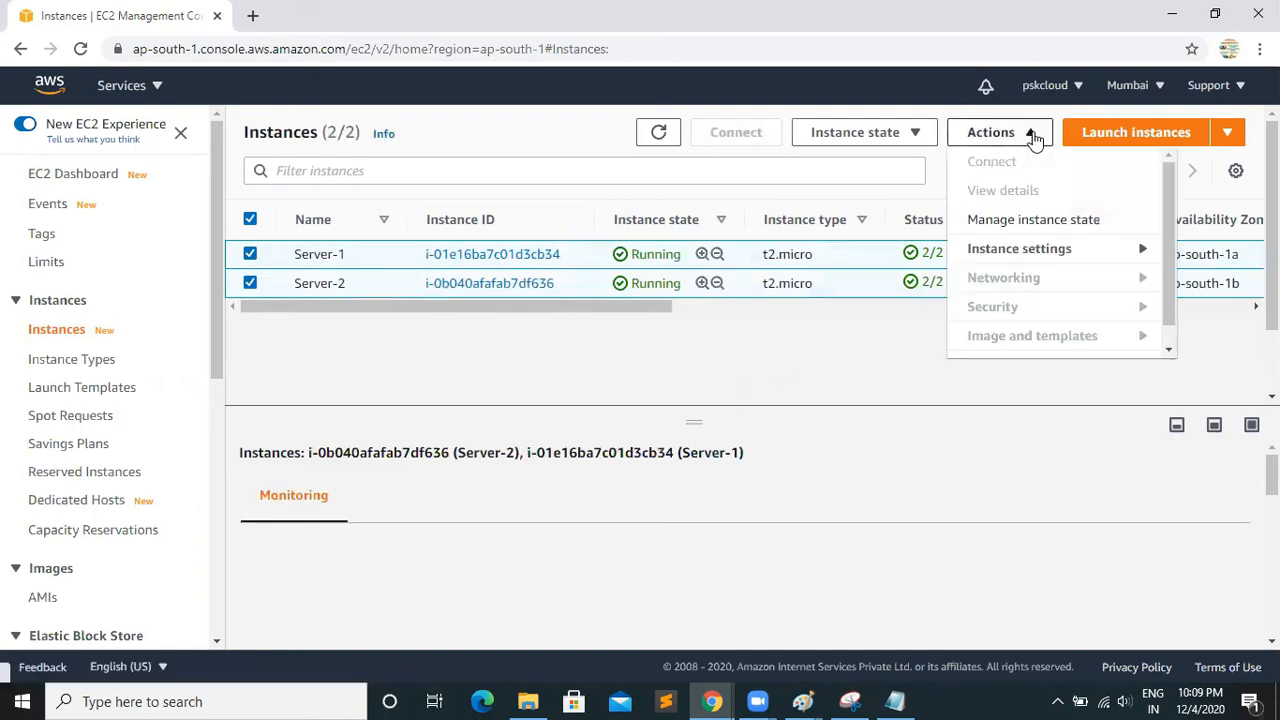
left_click(885, 132)
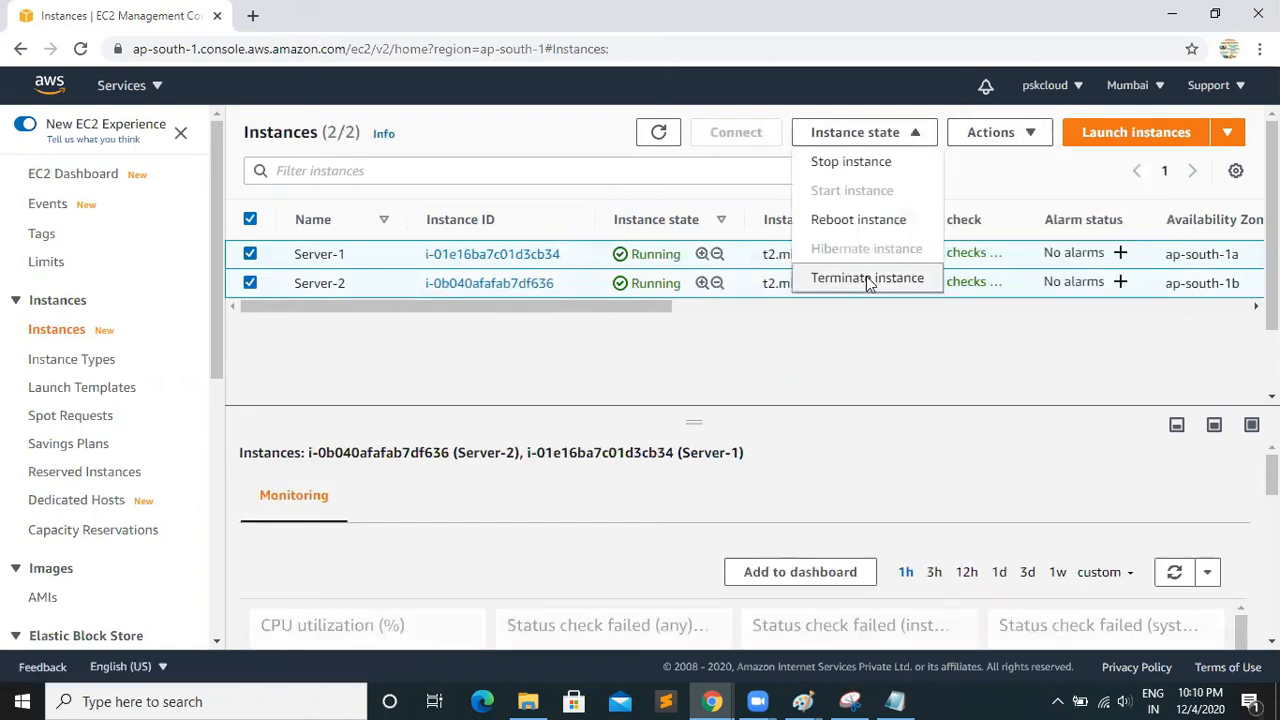
left_click(870, 281)
left_click(935, 500)
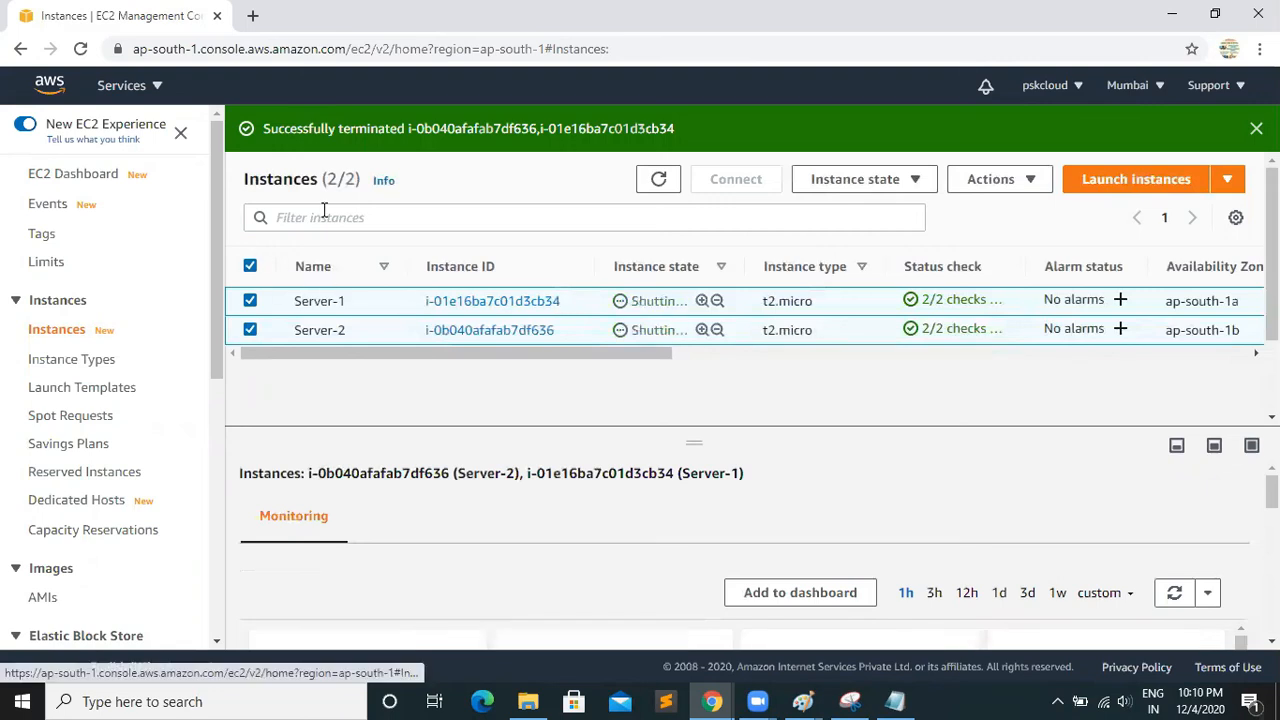
left_click(1256, 128)
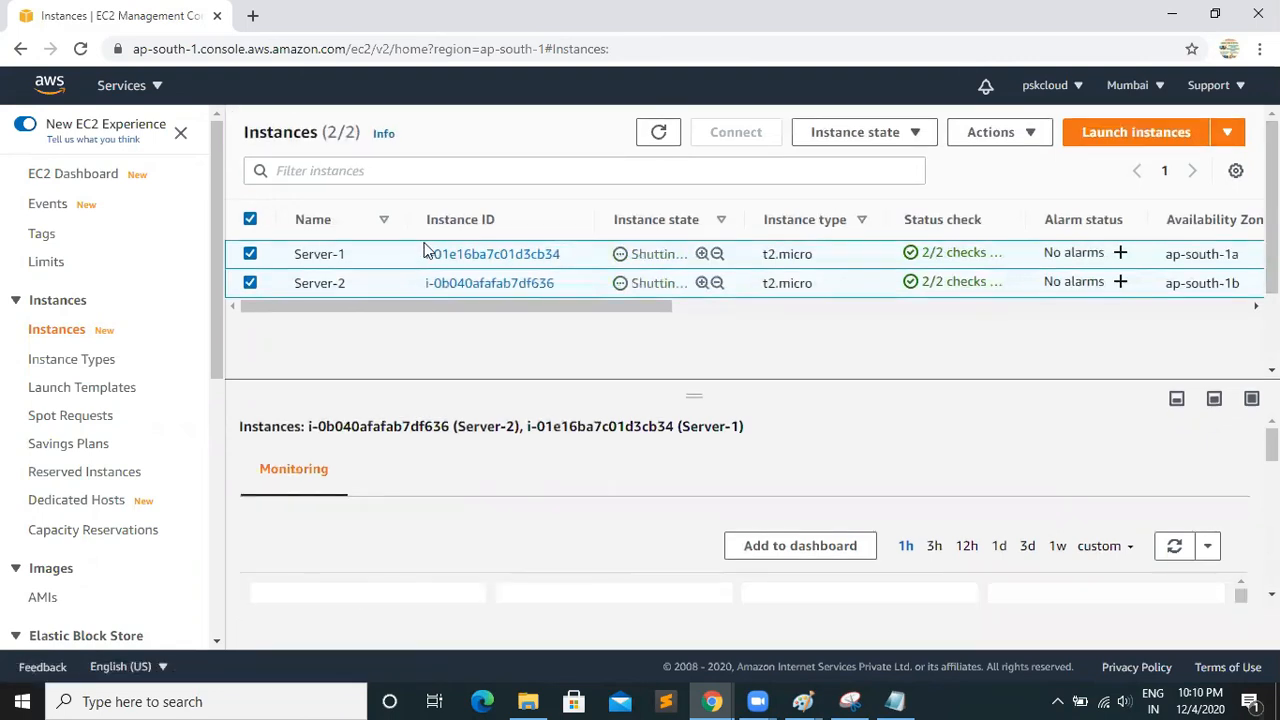
Try to delete the My-LBSG security group
left_click(90, 178)
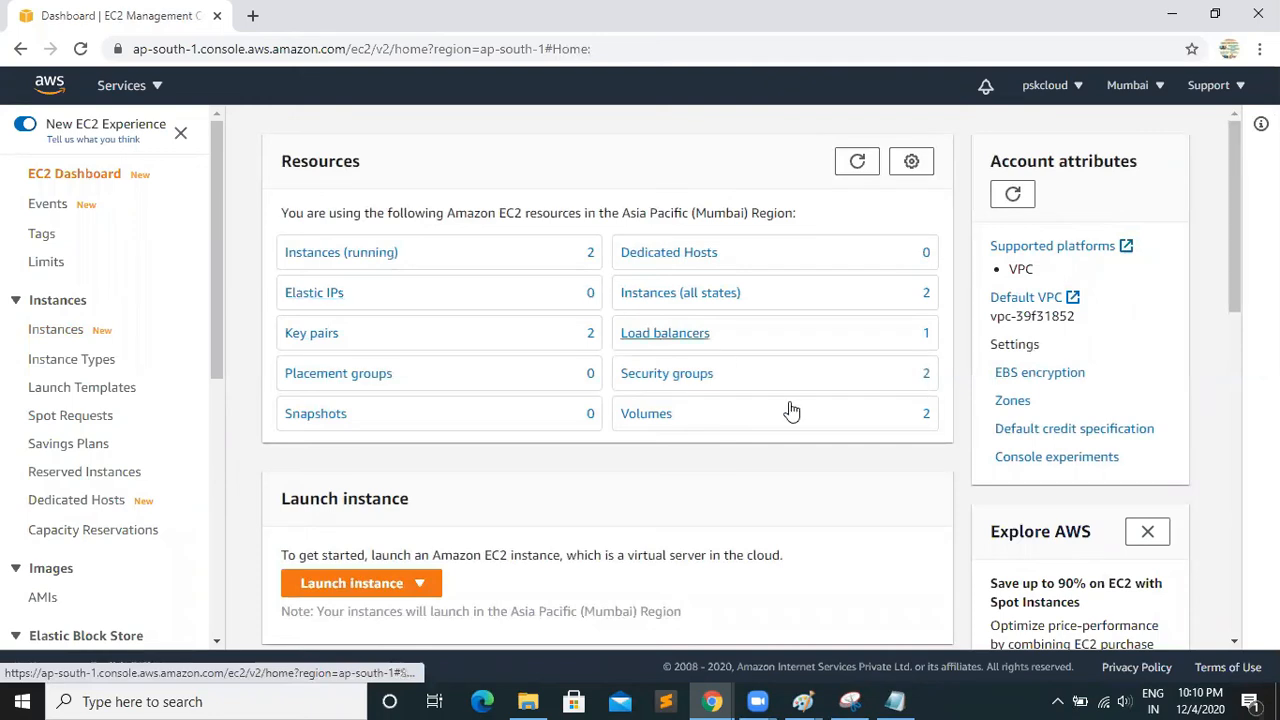
left_click(675, 373)
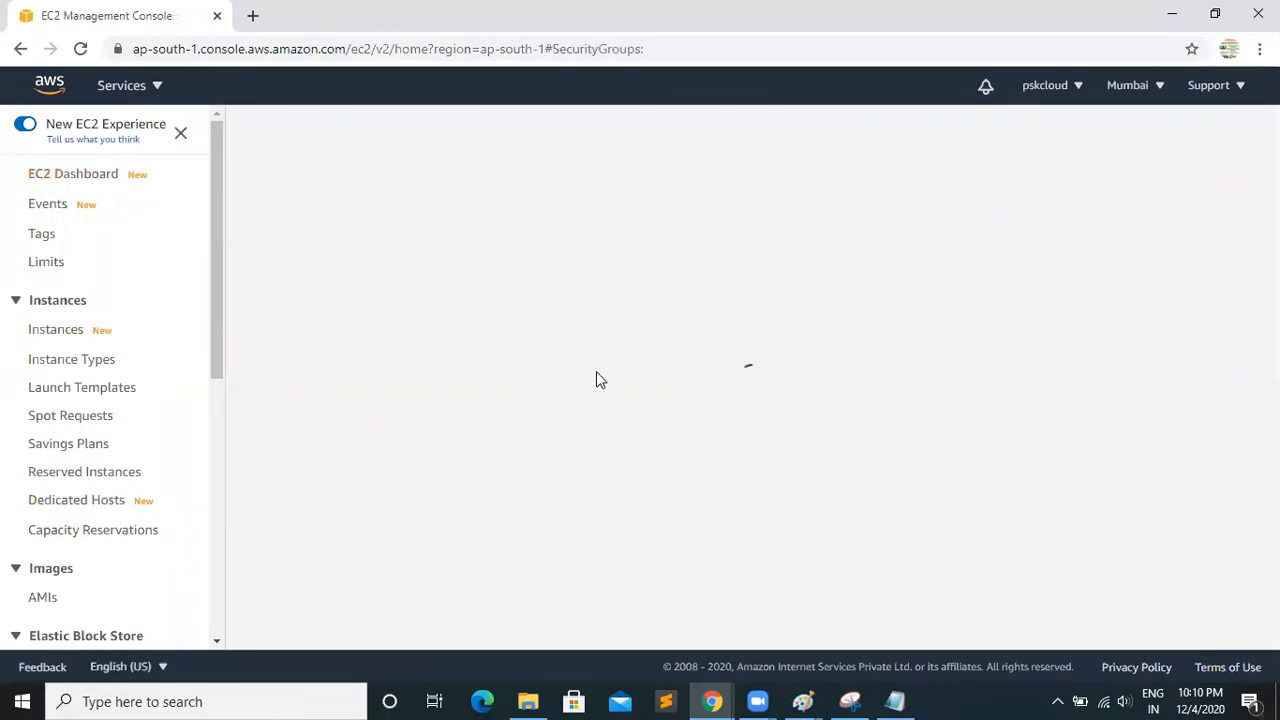
left_click(287, 302)
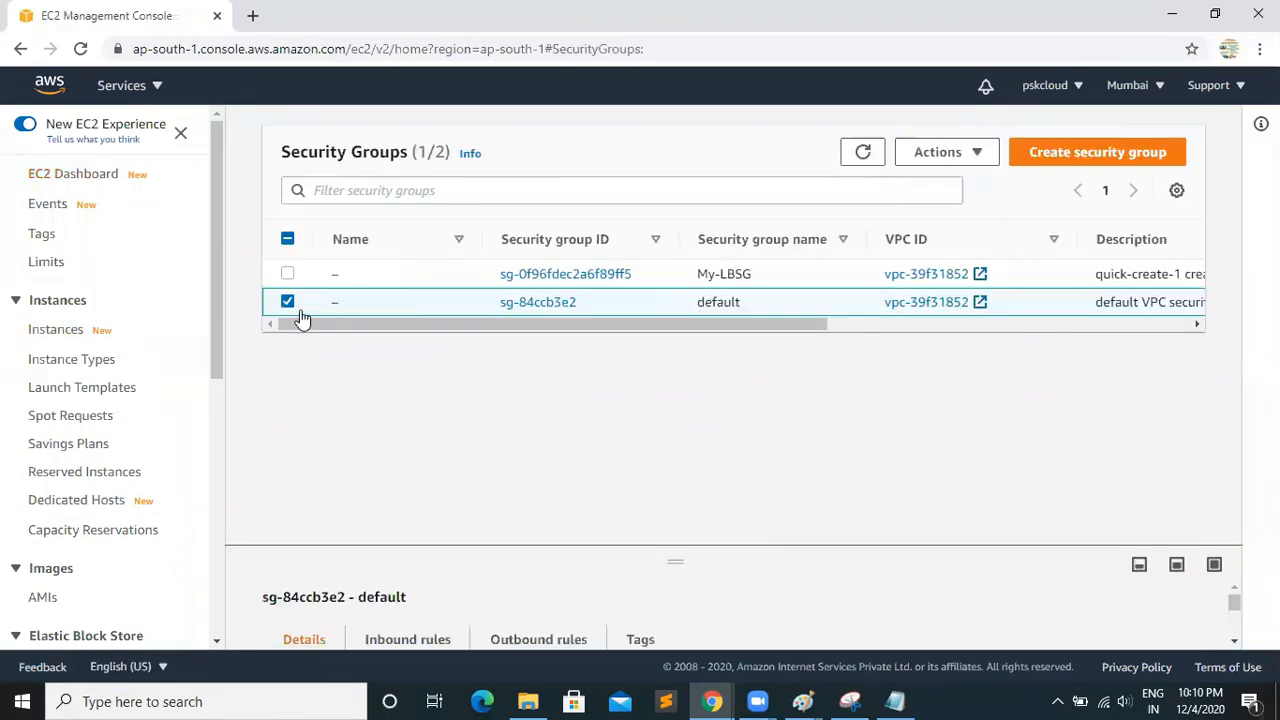
left_click(287, 302)
left_click(287, 274)
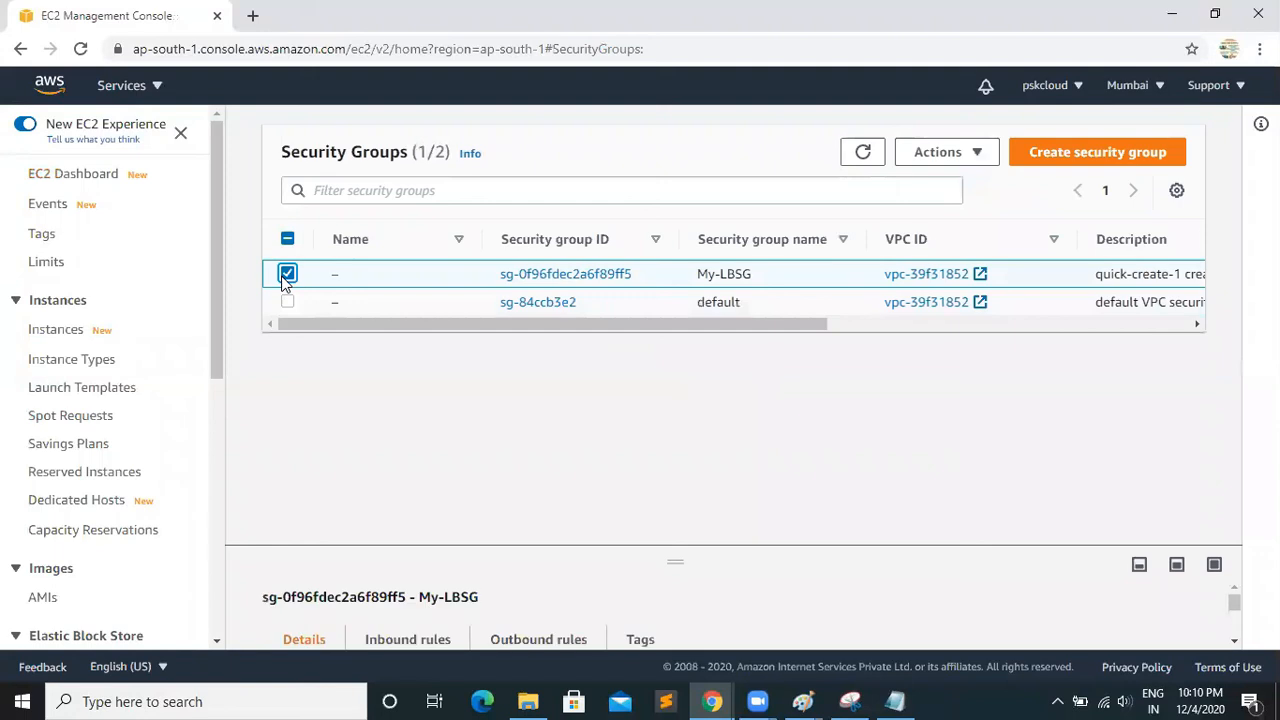
left_click(975, 155)
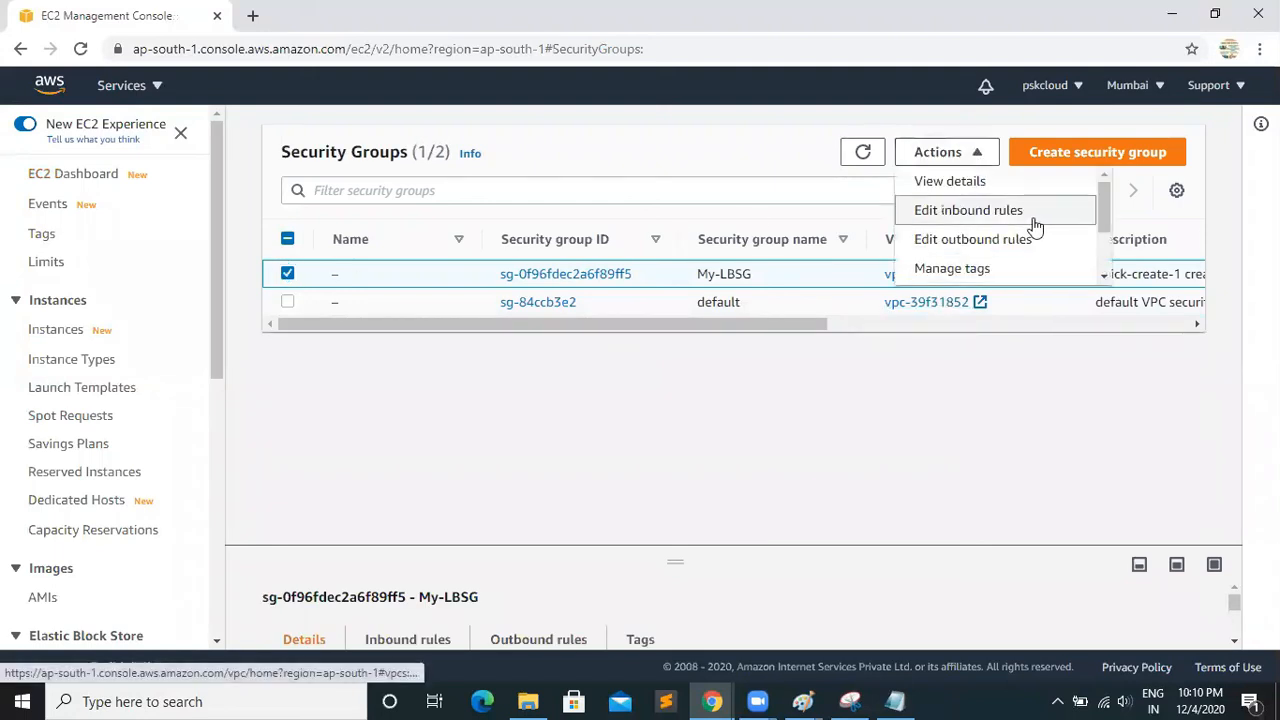
left_click_drag(1102, 208, 1108, 251)
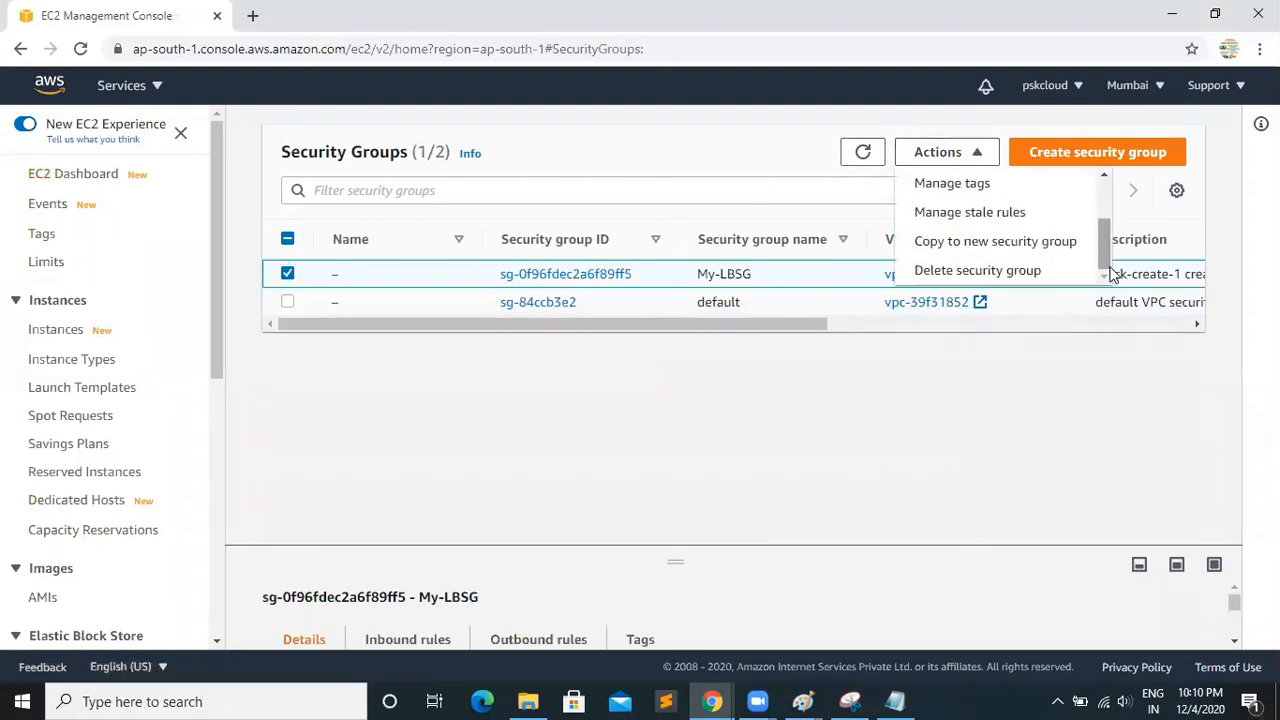
left_click(1015, 272)
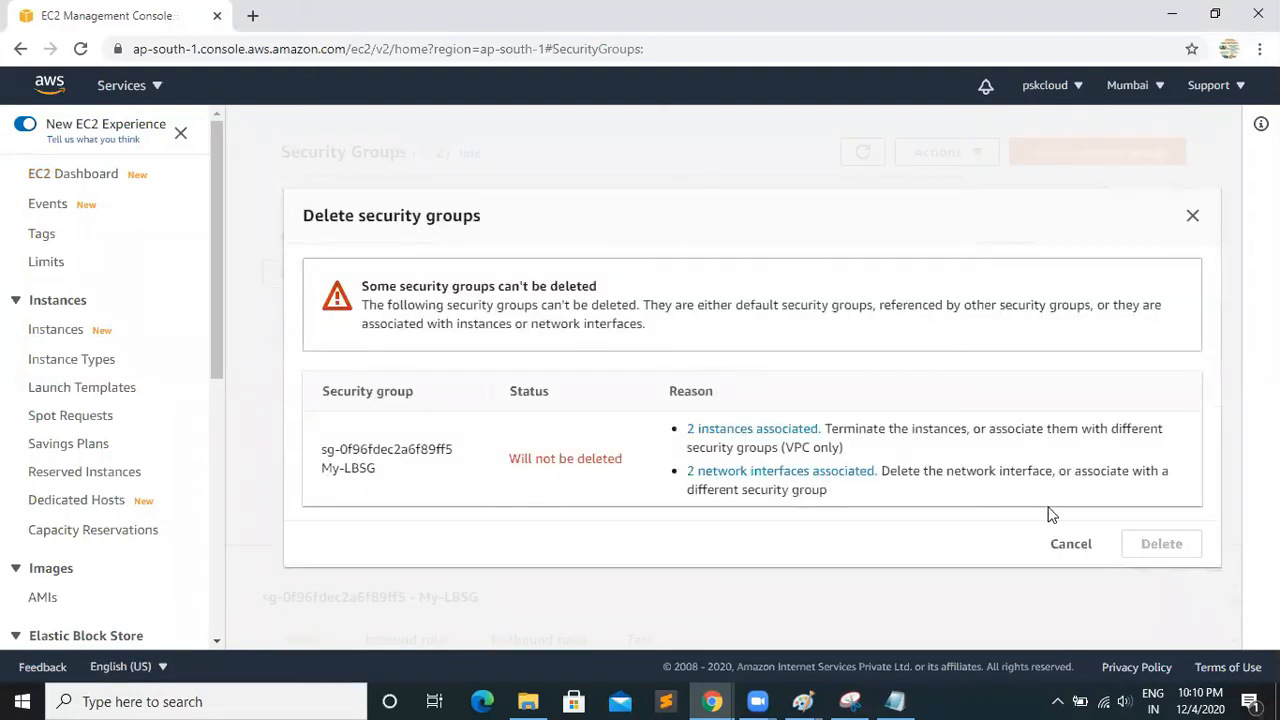
left_click(1060, 543)
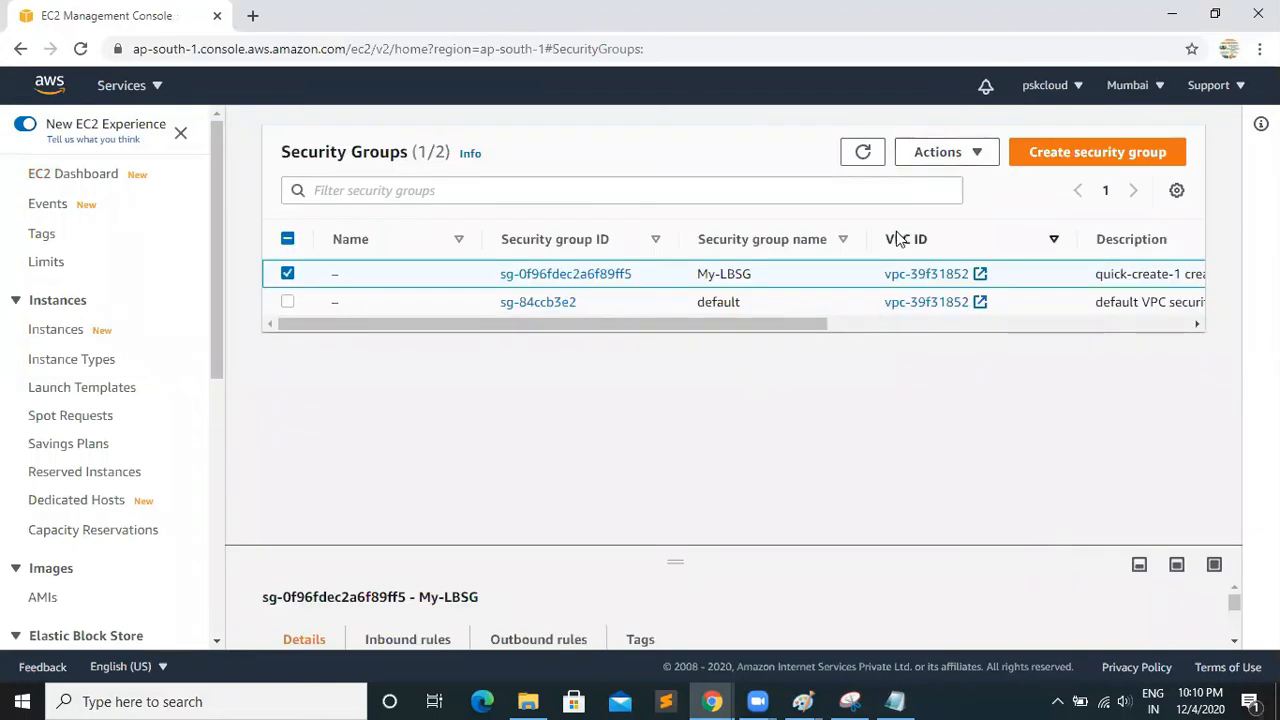
Refresh the security group list and the EC2 dashboard's resource overview to recheck the remaining resources
left_click(860, 152)
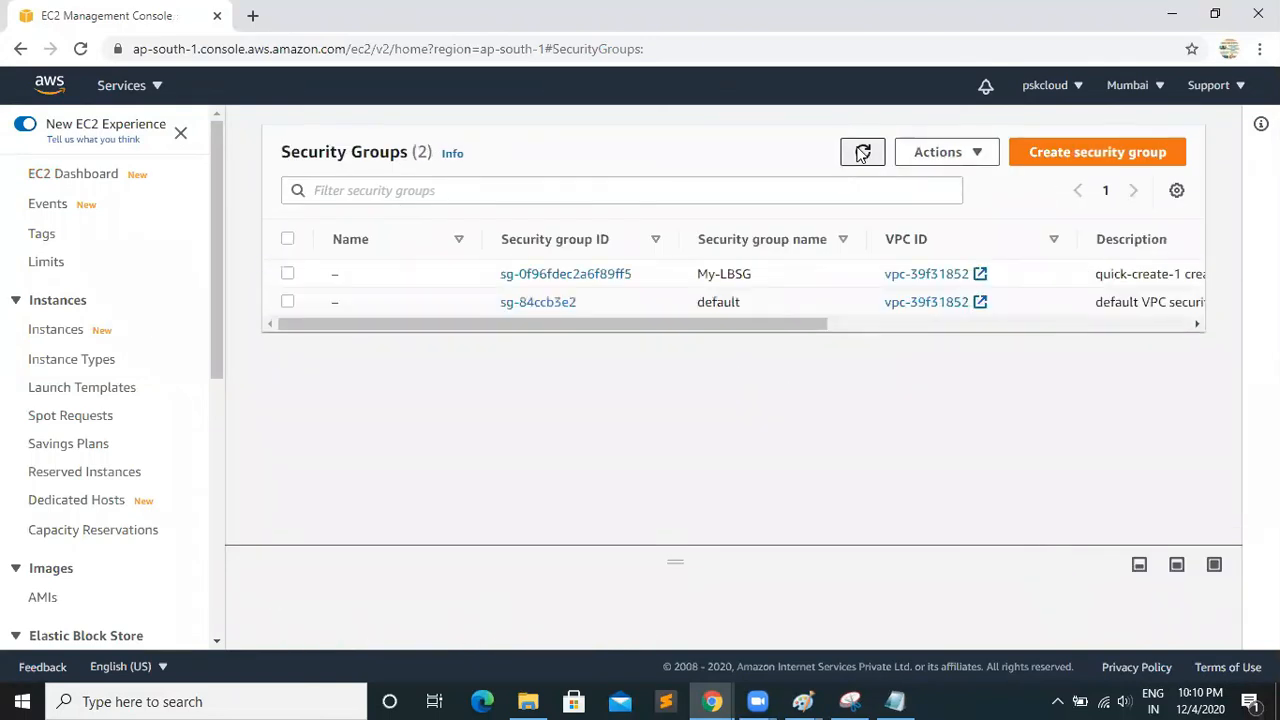
left_click(862, 152)
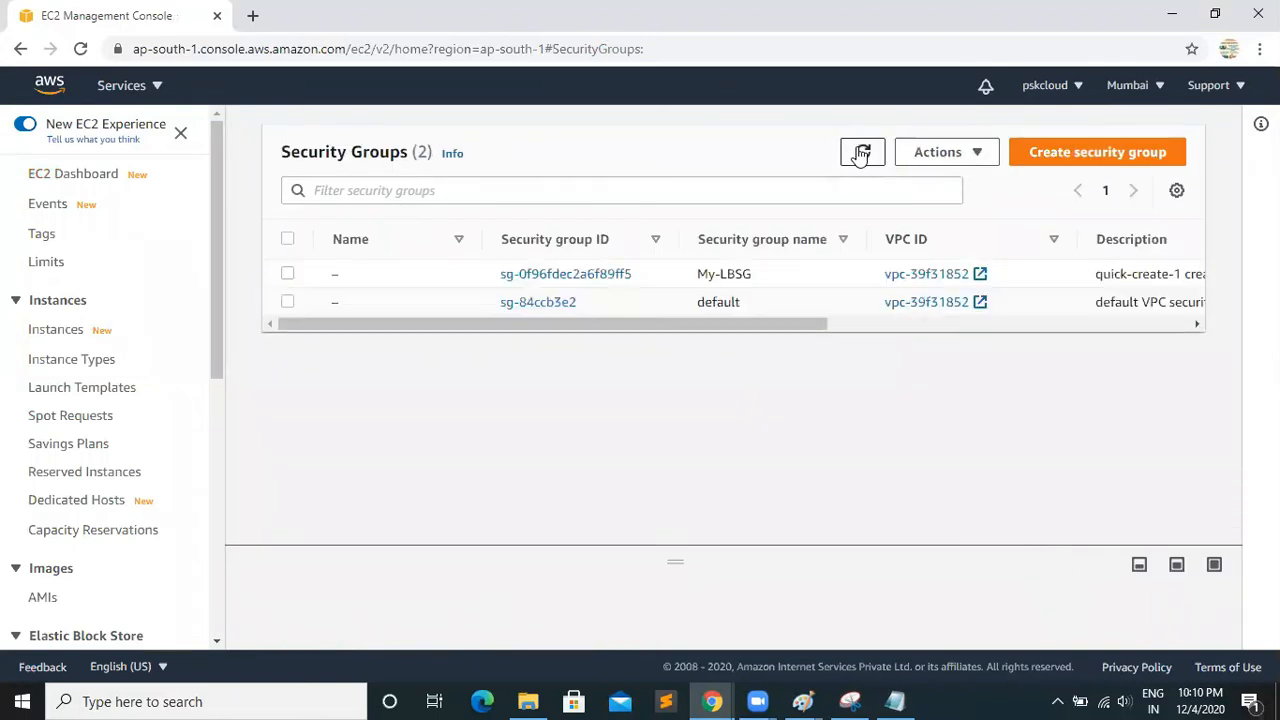
left_click(76, 178)
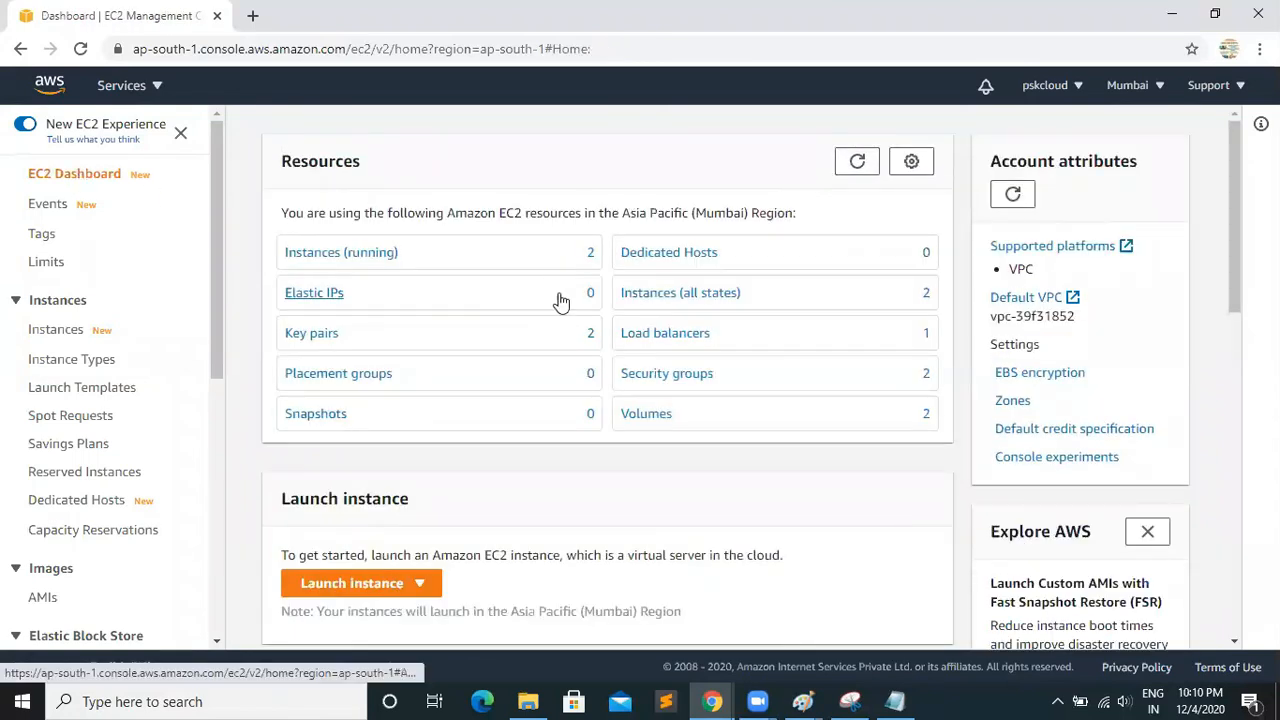
left_click(857, 163)
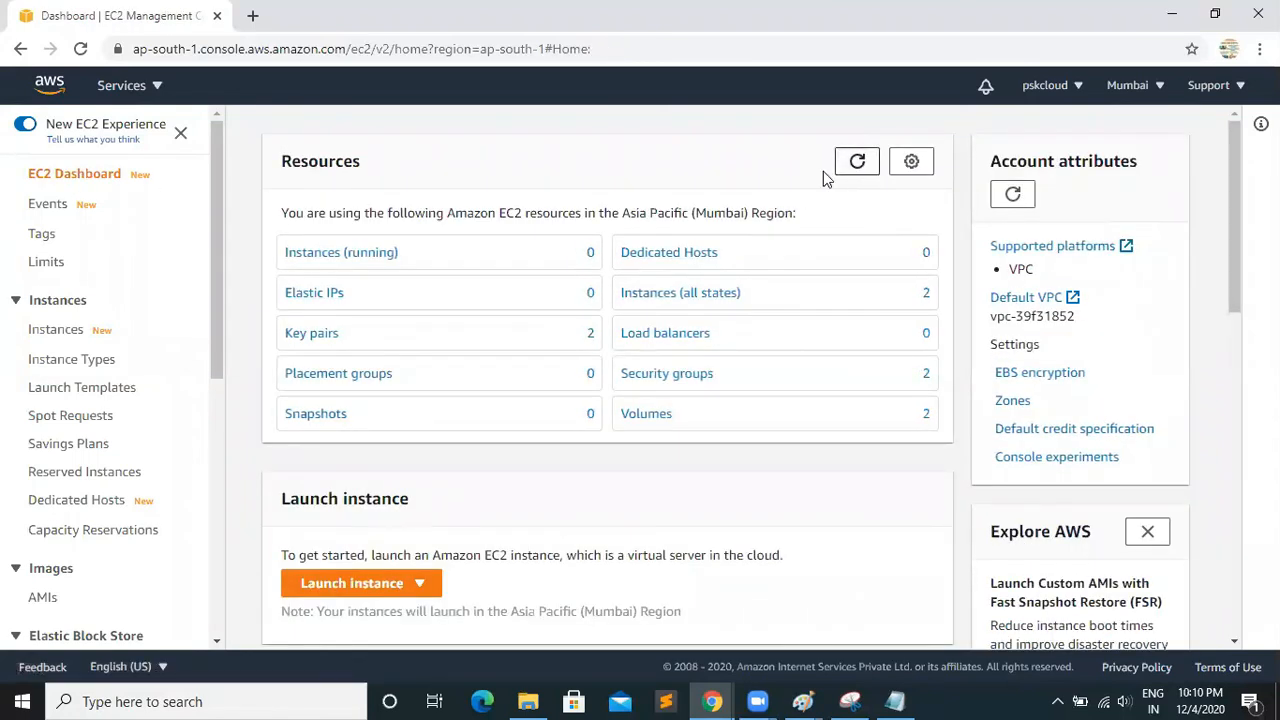
Retry deleting the My-LBSG security group after refreshing the resources
left_click(666, 373)
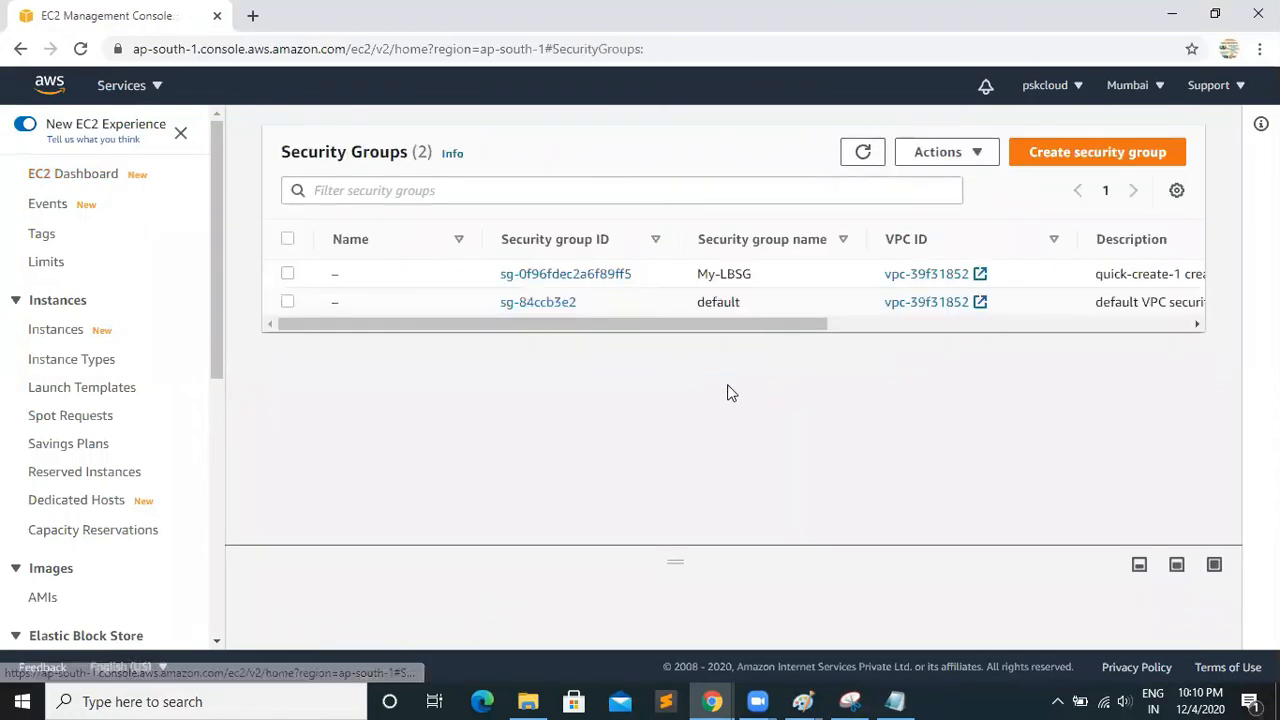
left_click(290, 278)
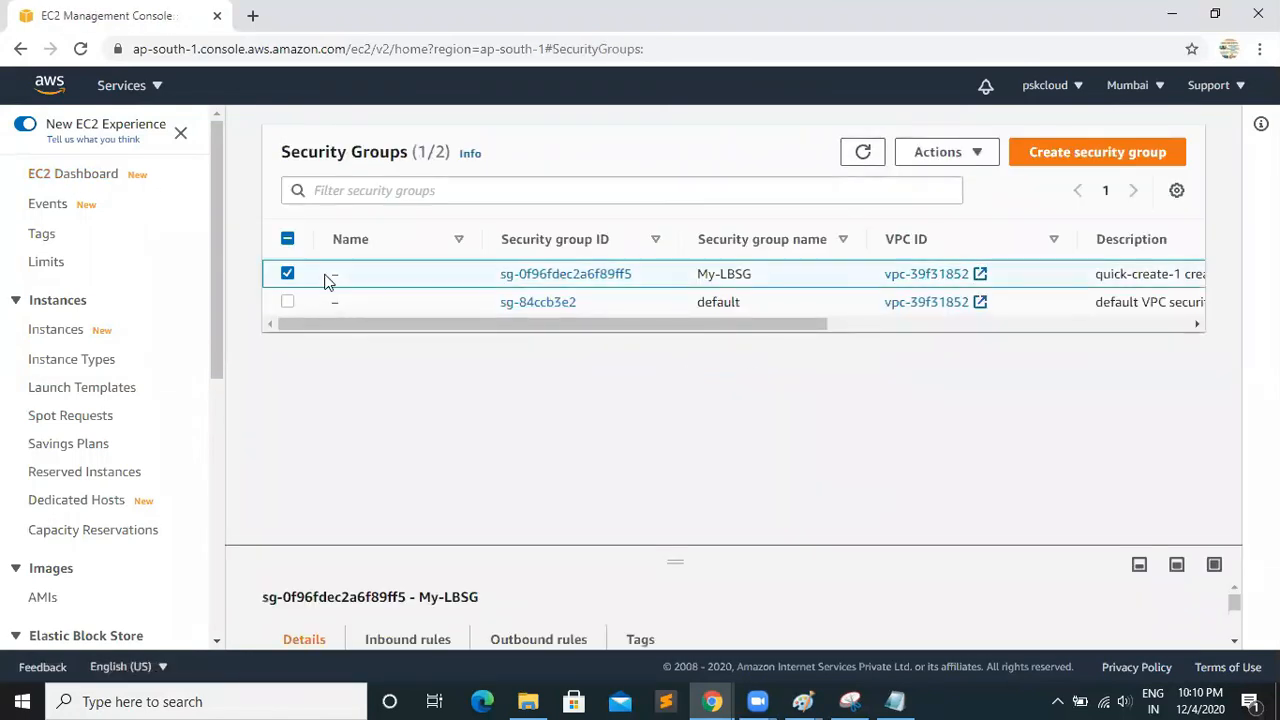
left_click(966, 156)
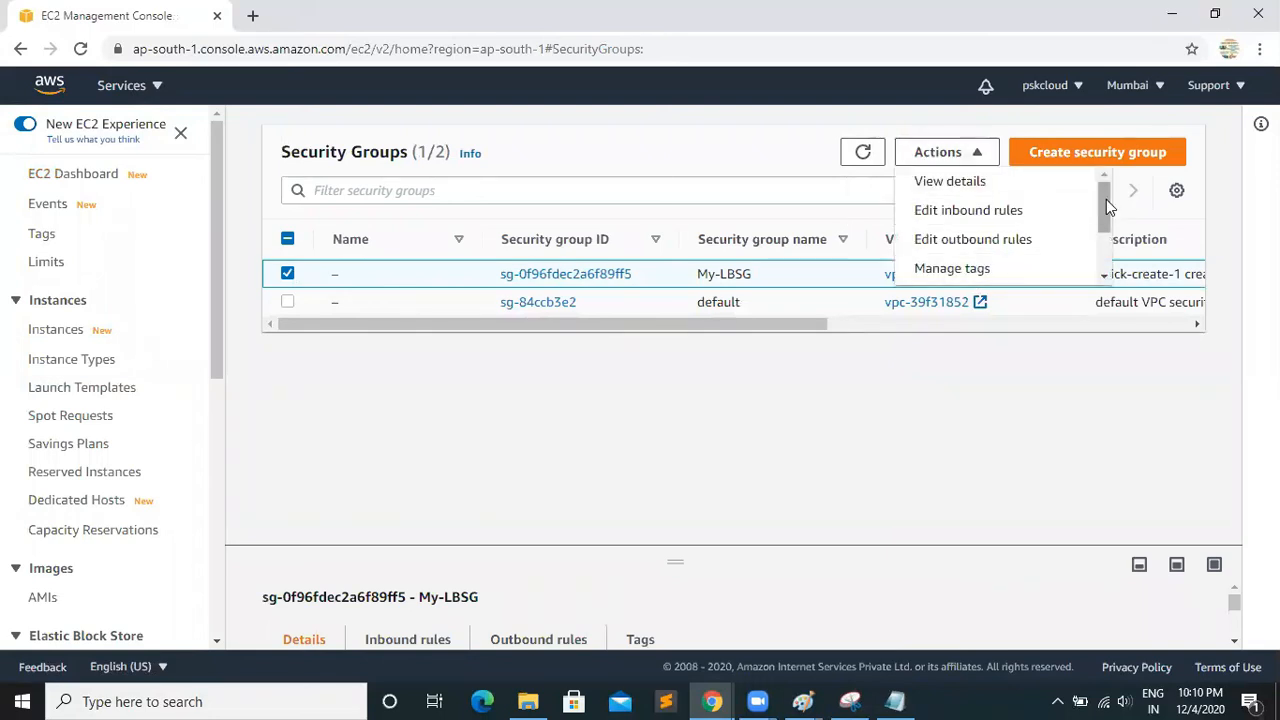
left_click_drag(1106, 199, 1105, 240)
left_click(986, 271)
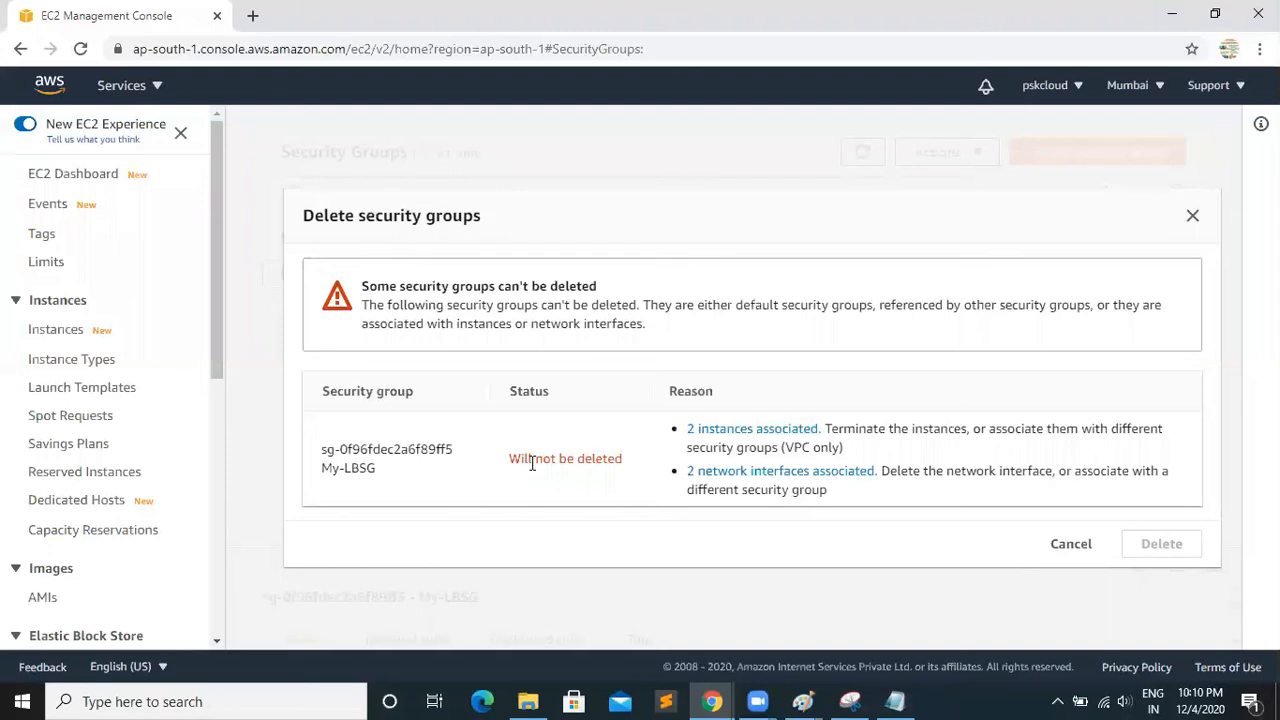
left_click(1066, 543)
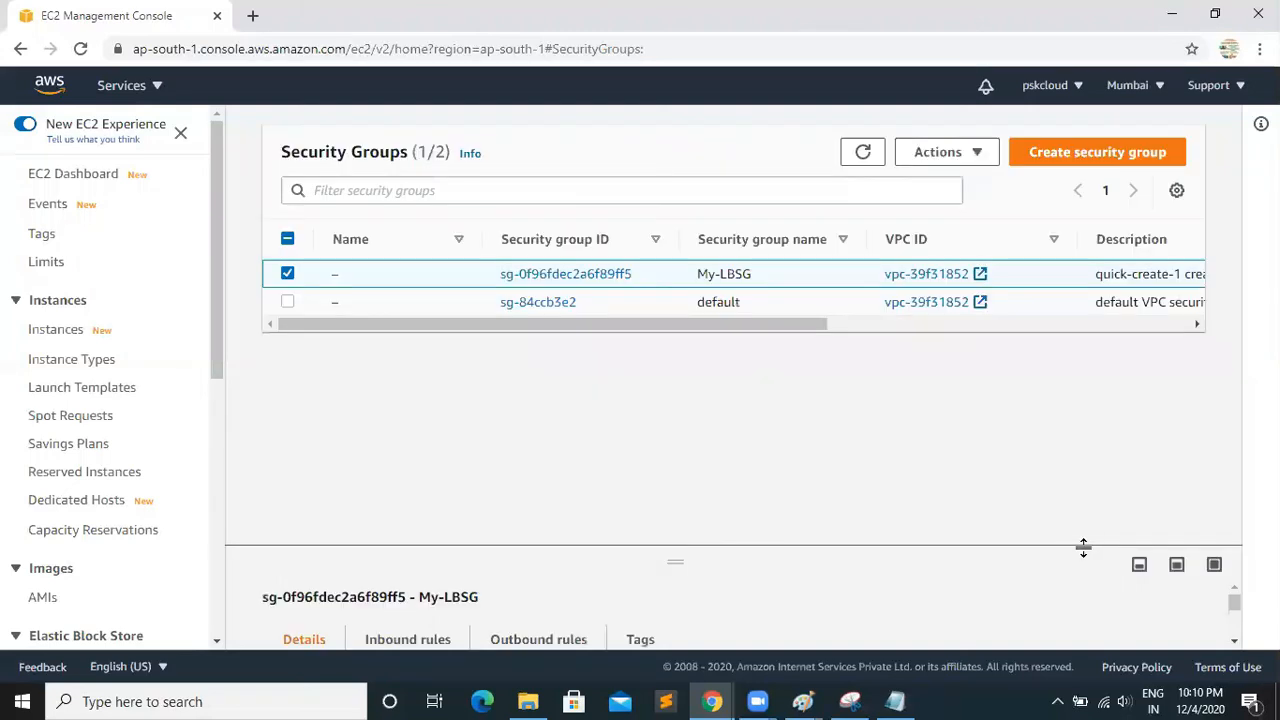